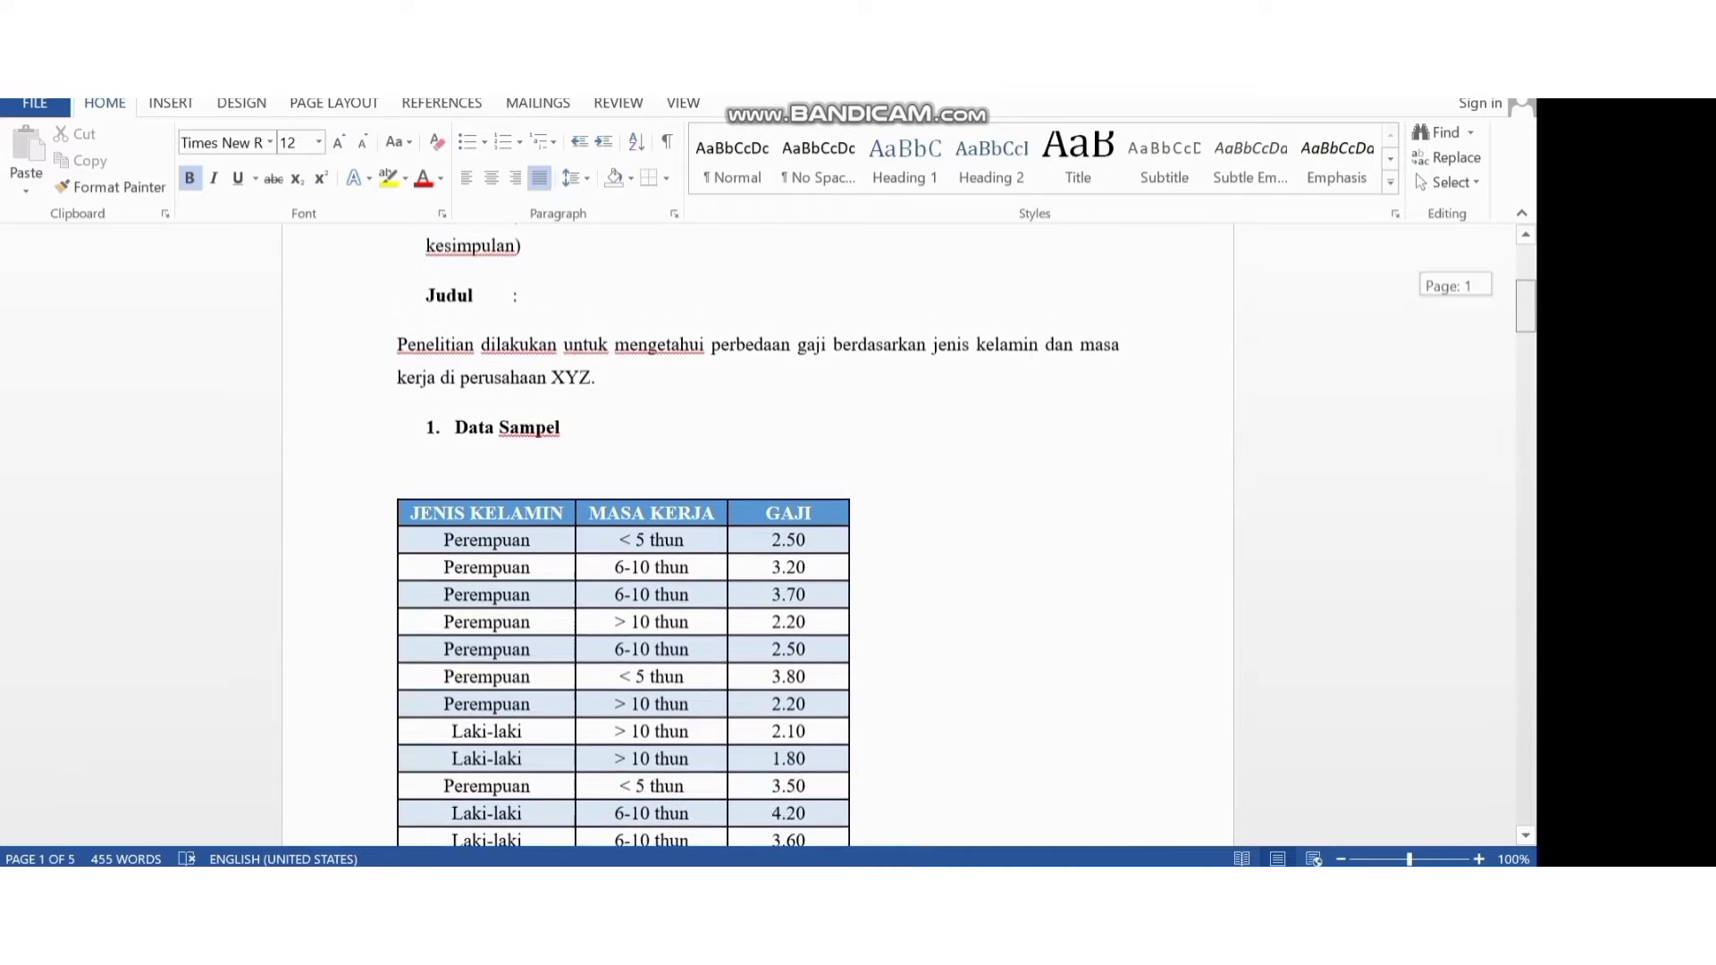
# Review the assignment and its sample data table in the Word document, and switch to the empty SPSS data editor
pyautogui.scroll(3, 768, 536)
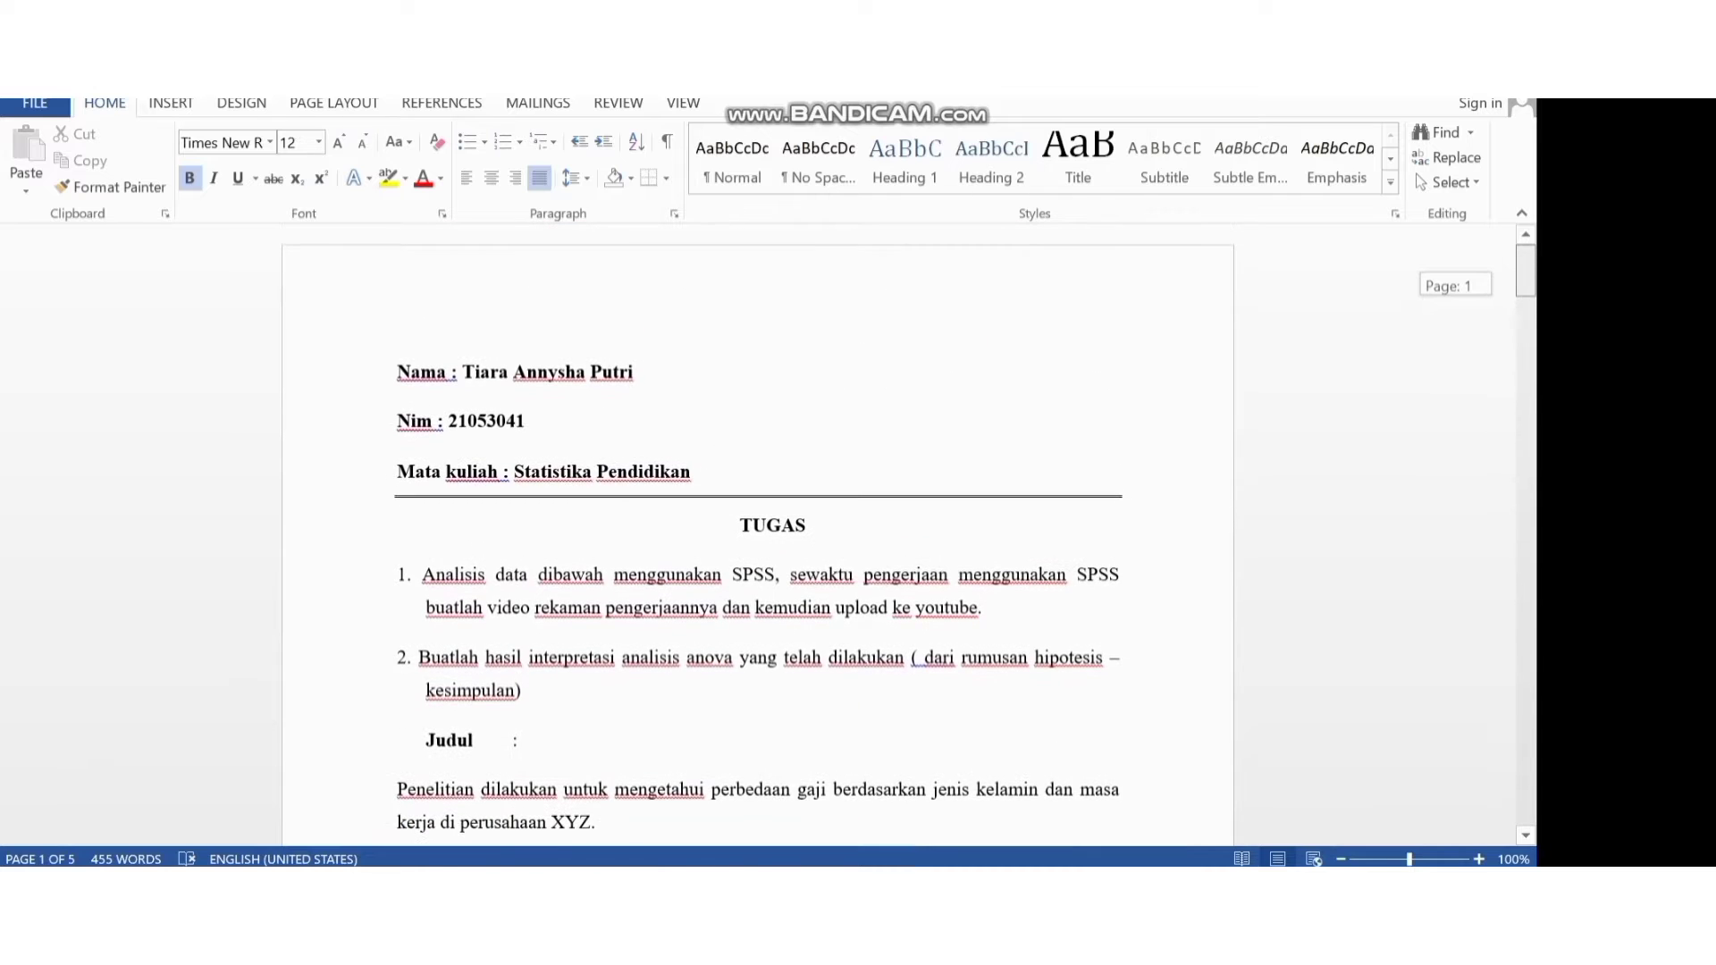
pyautogui.scroll(-6, 768, 537)
pyautogui.scroll(-15, 768, 536)
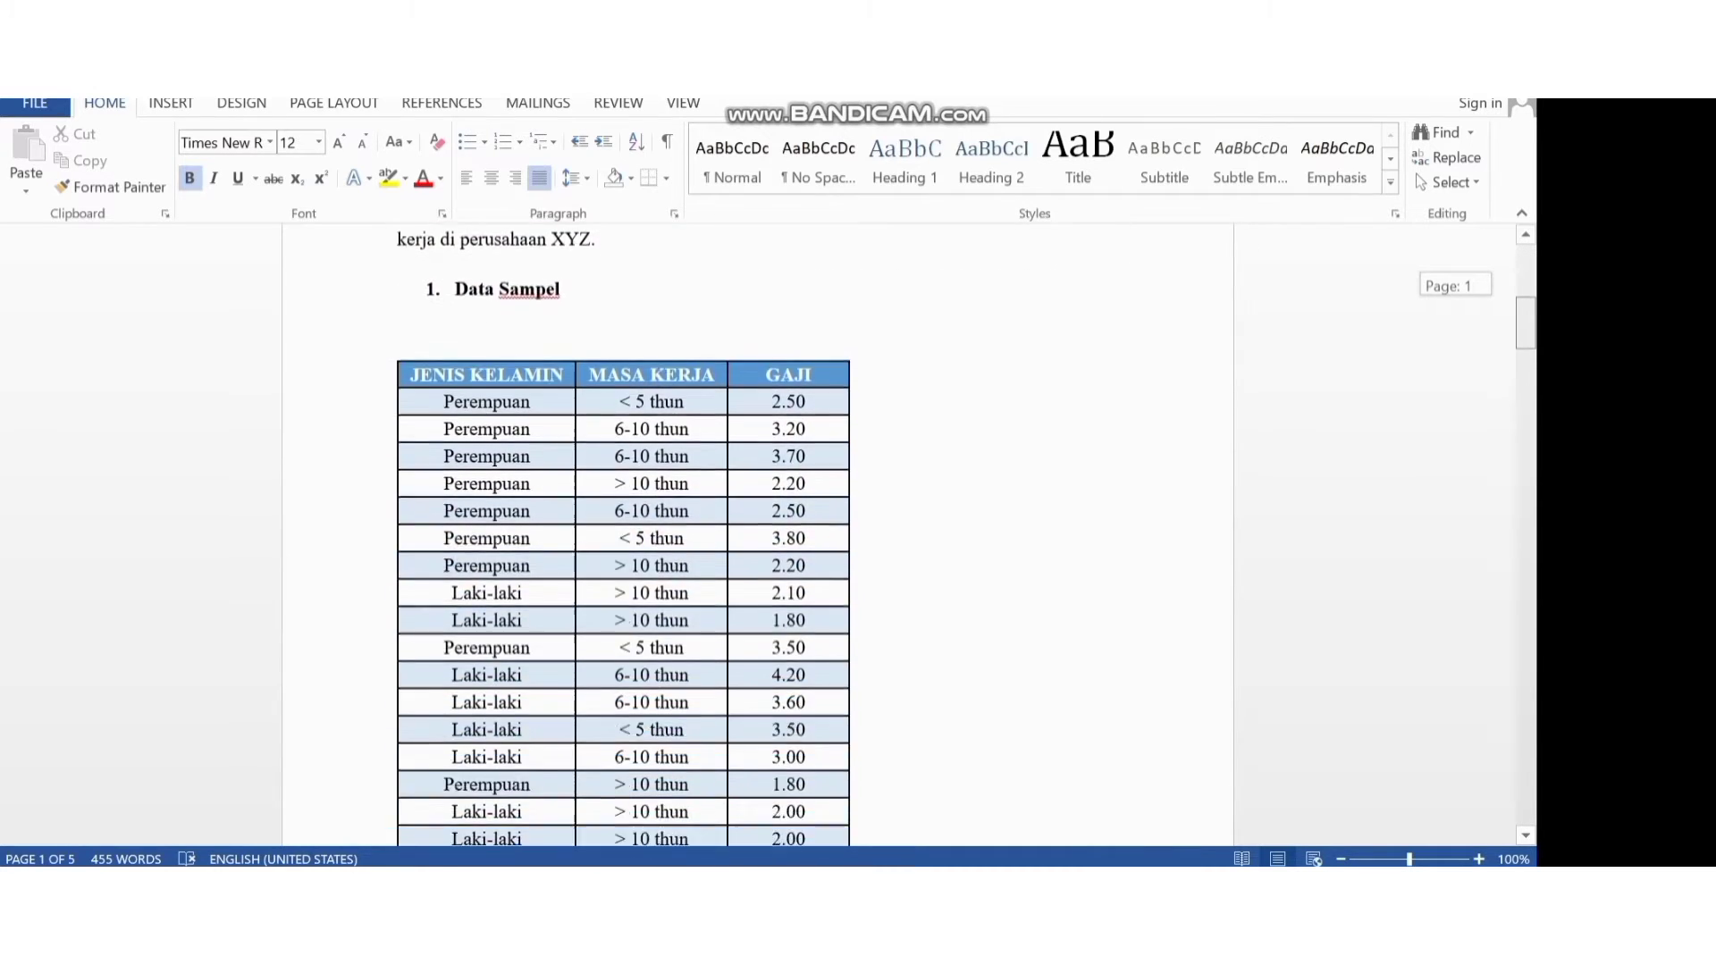
pyautogui.scroll(-6, 769, 537)
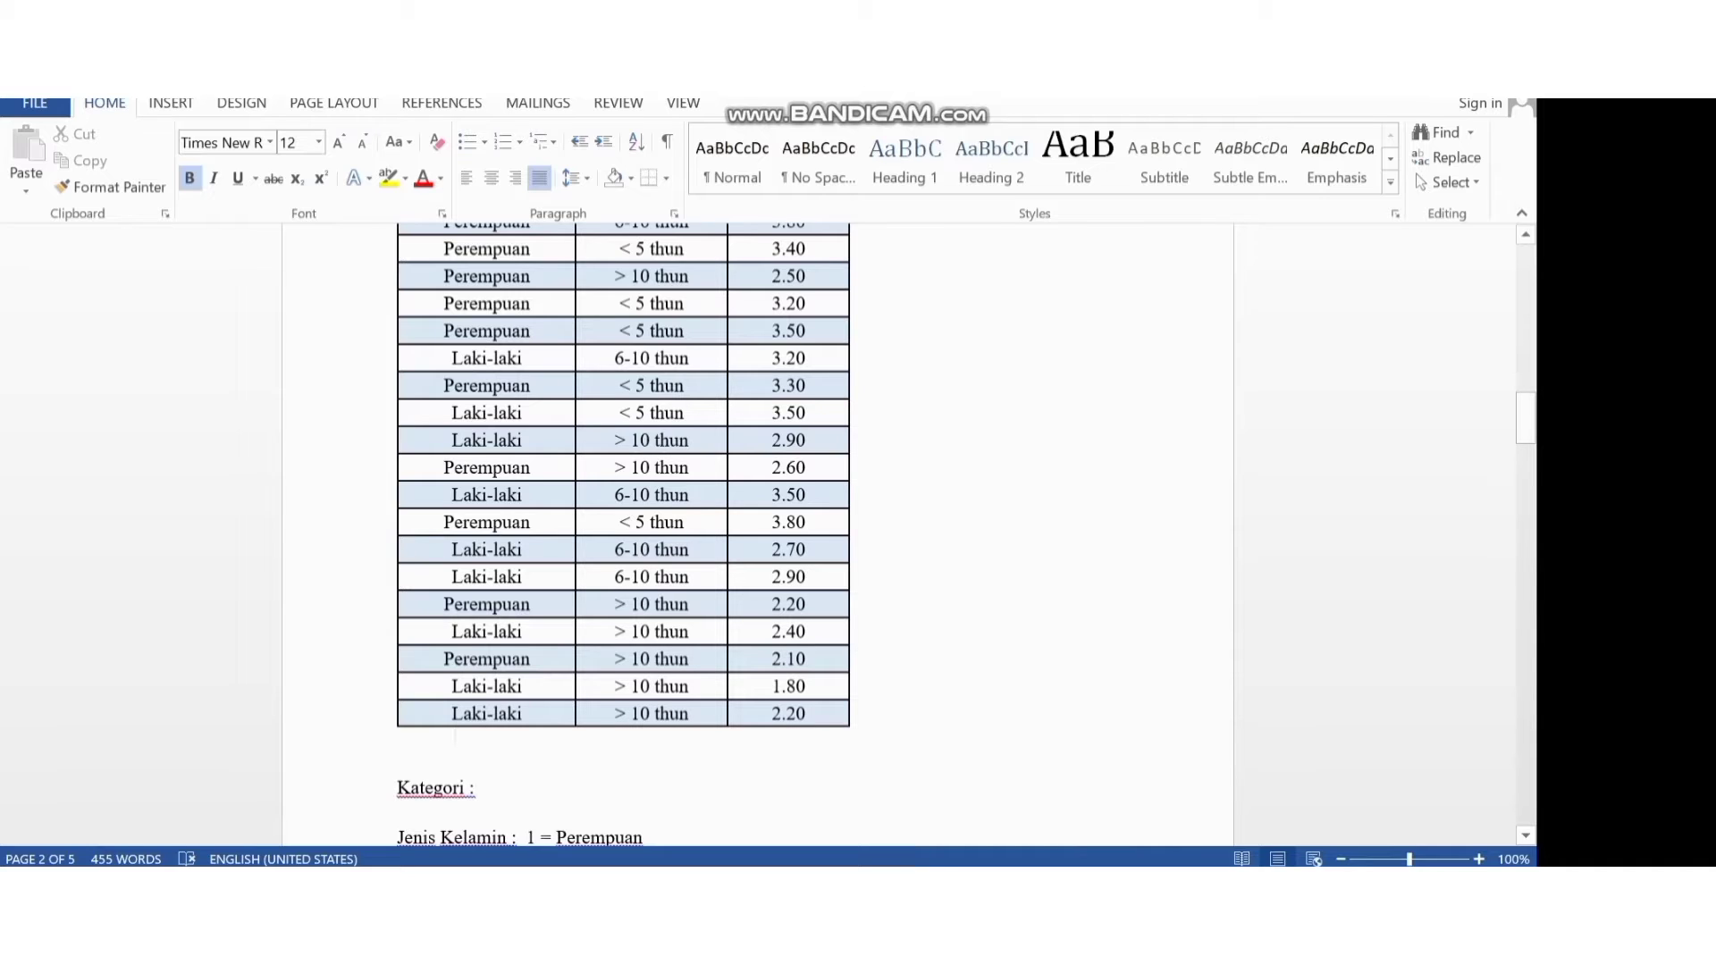
pyautogui.moveTo(1018, 885)
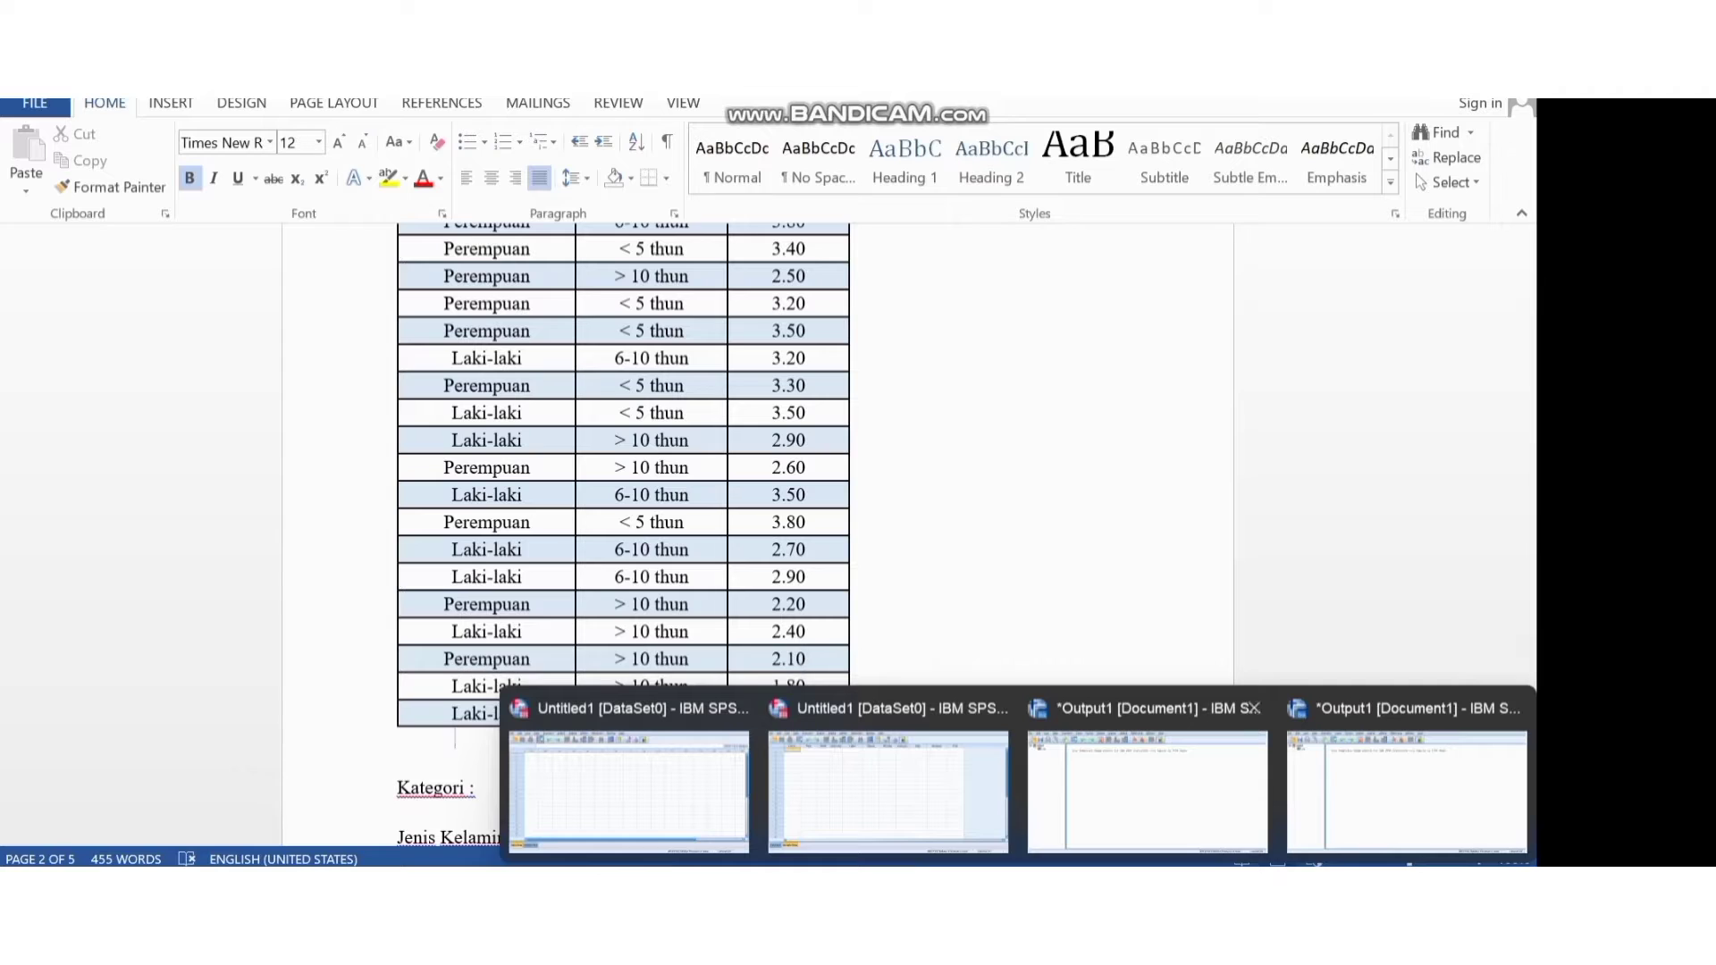
pyautogui.click(889, 787)
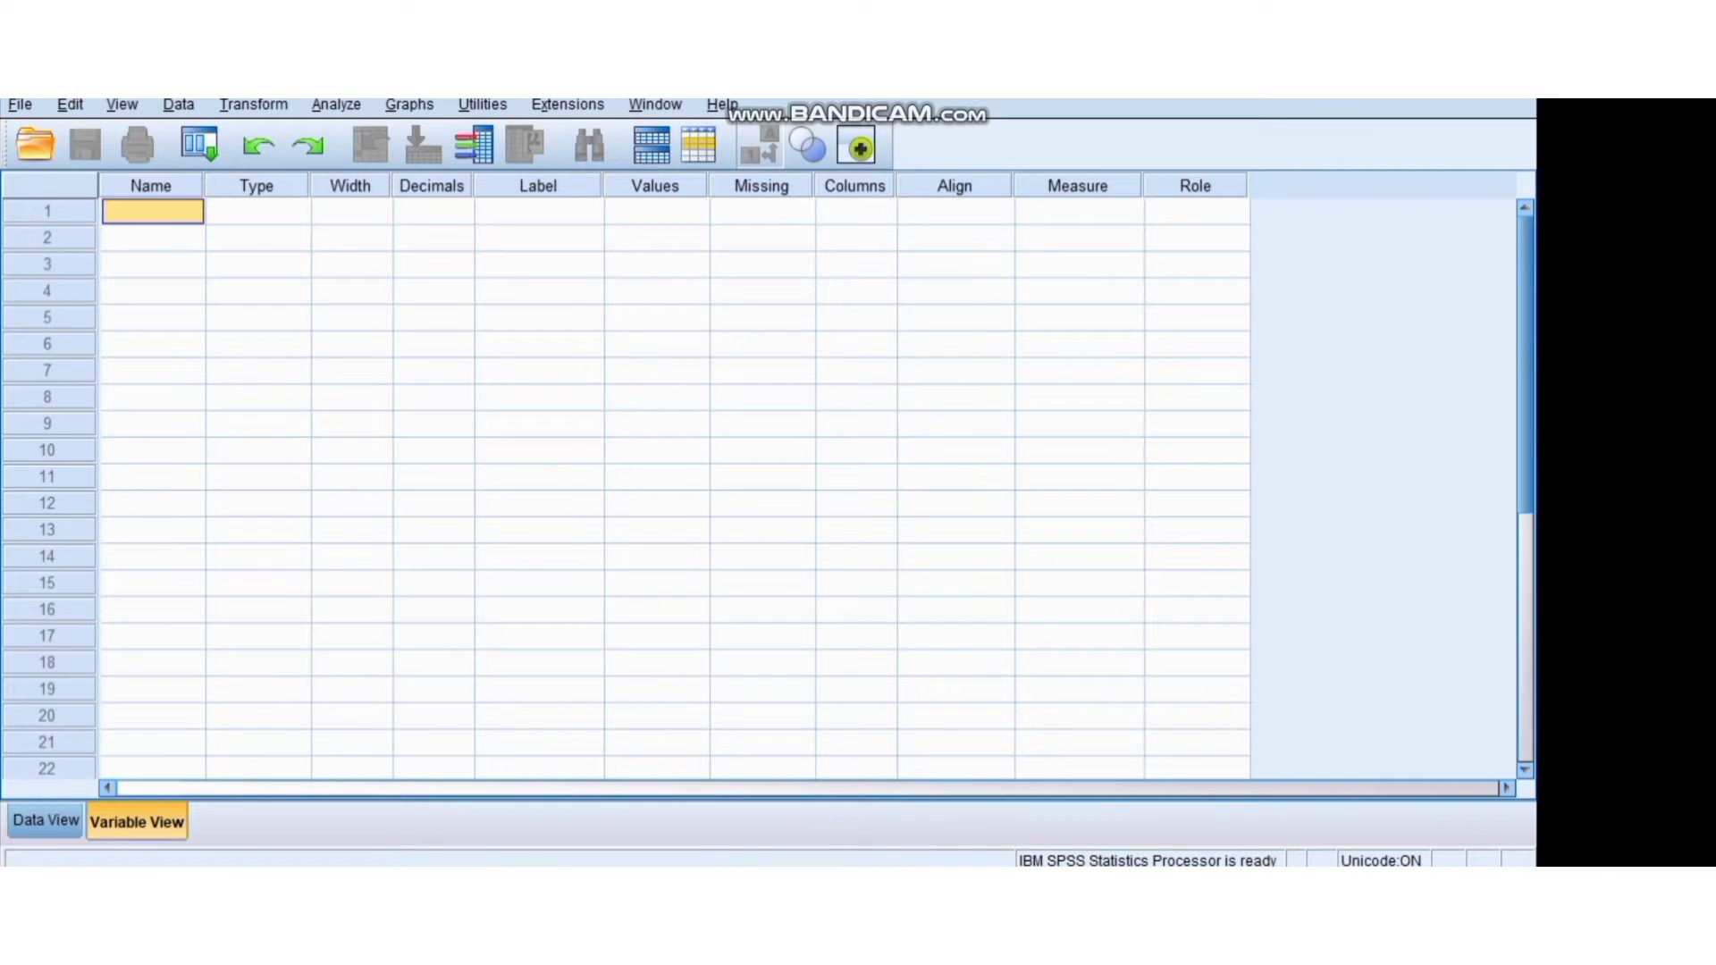
pyautogui.write('G')
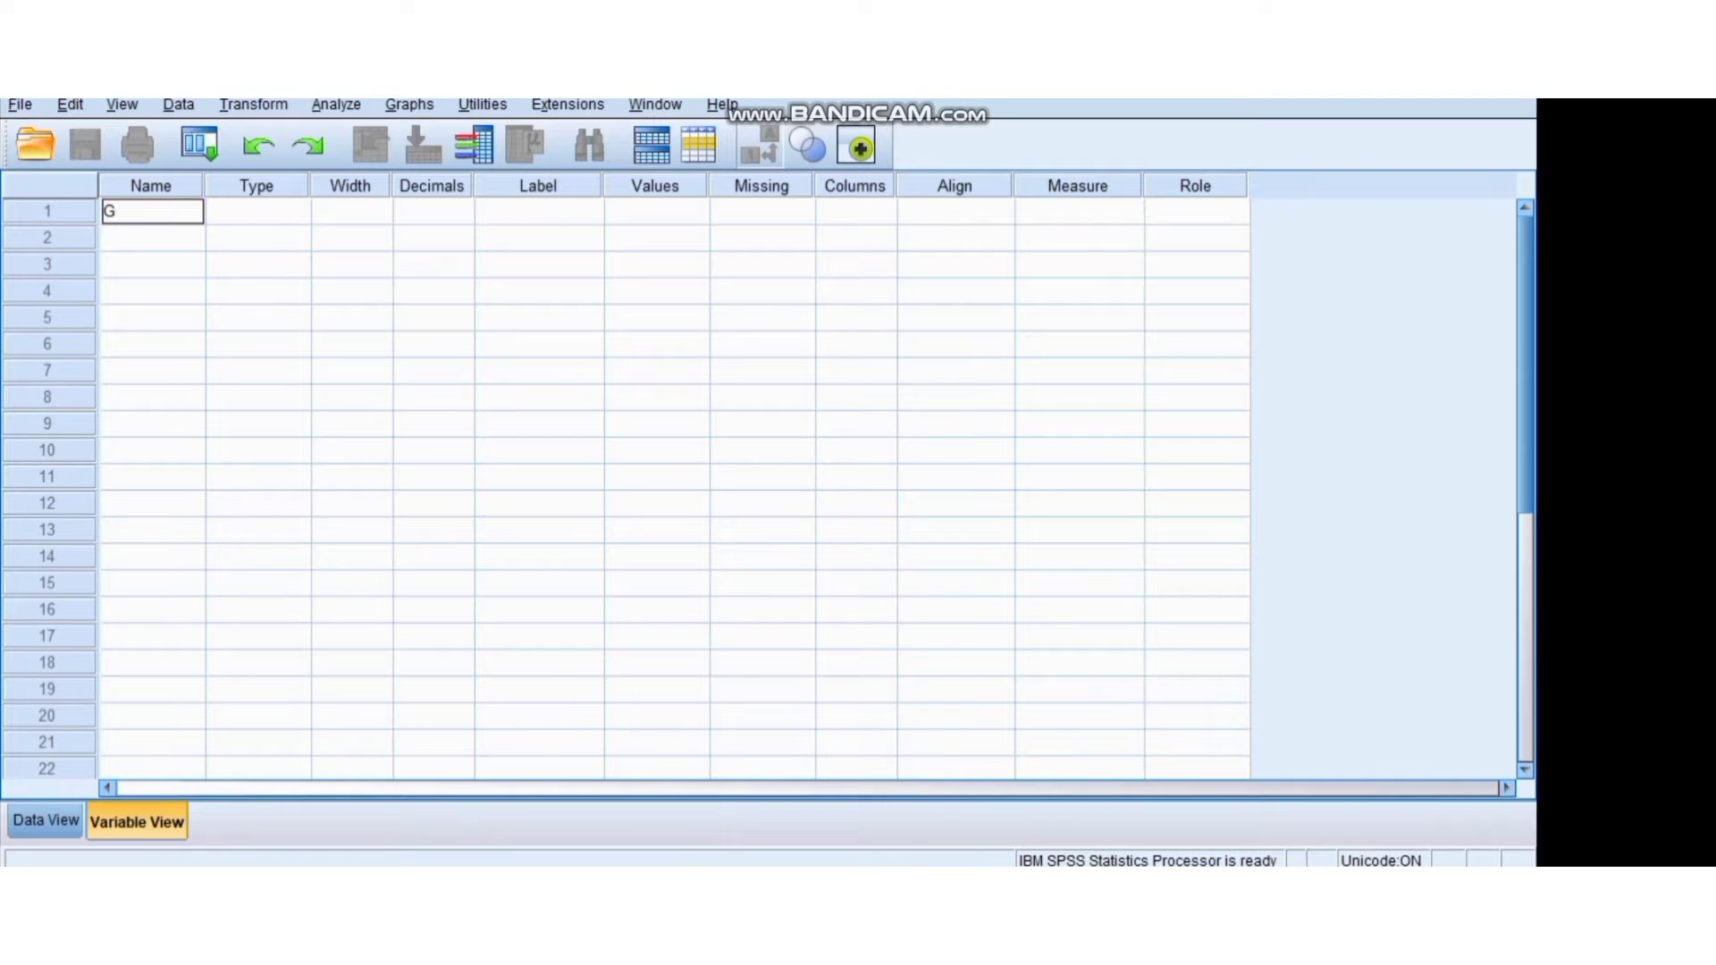
pyautogui.write('aji')
pyautogui.press('Return')
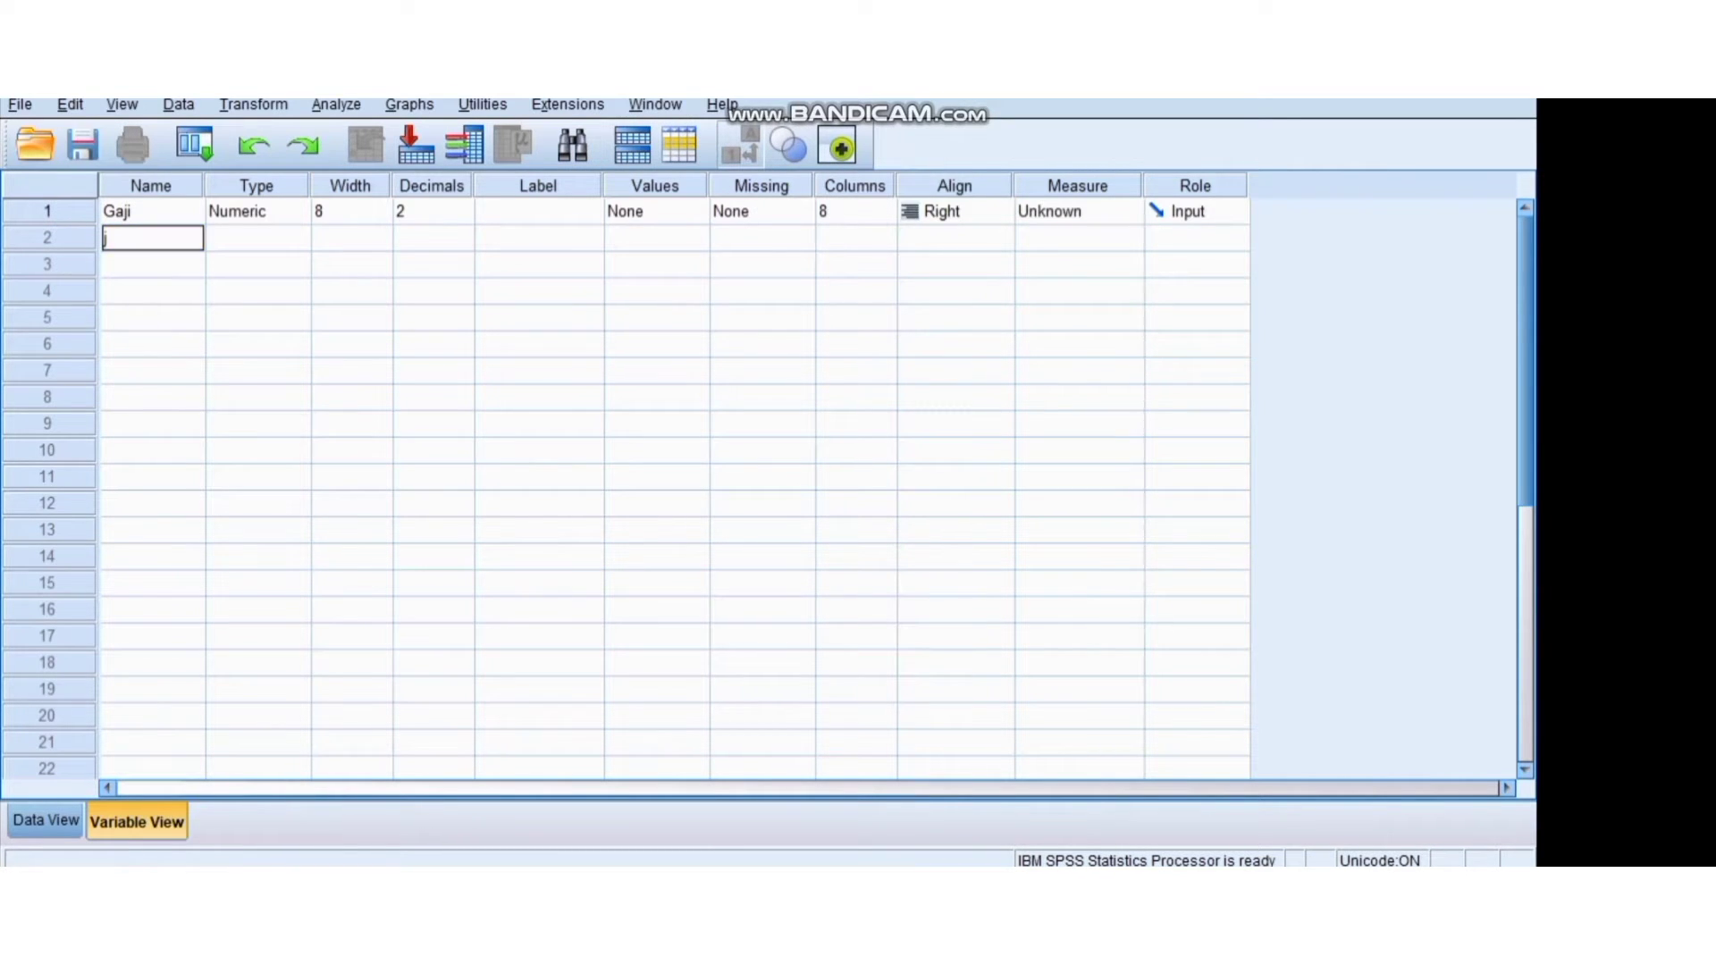
pyautogui.write('gender')
pyautogui.press('BackSpace')
pyautogui.press('BackSpace')
pyautogui.press('BackSpace')
pyautogui.press('BackSpace')
pyautogui.press('BackSpace')
pyautogui.press('BackSpace')
# Name the first three variables GAJI, GENDER and MASA
pyautogui.click(153, 211)
pyautogui.press('BackSpace')
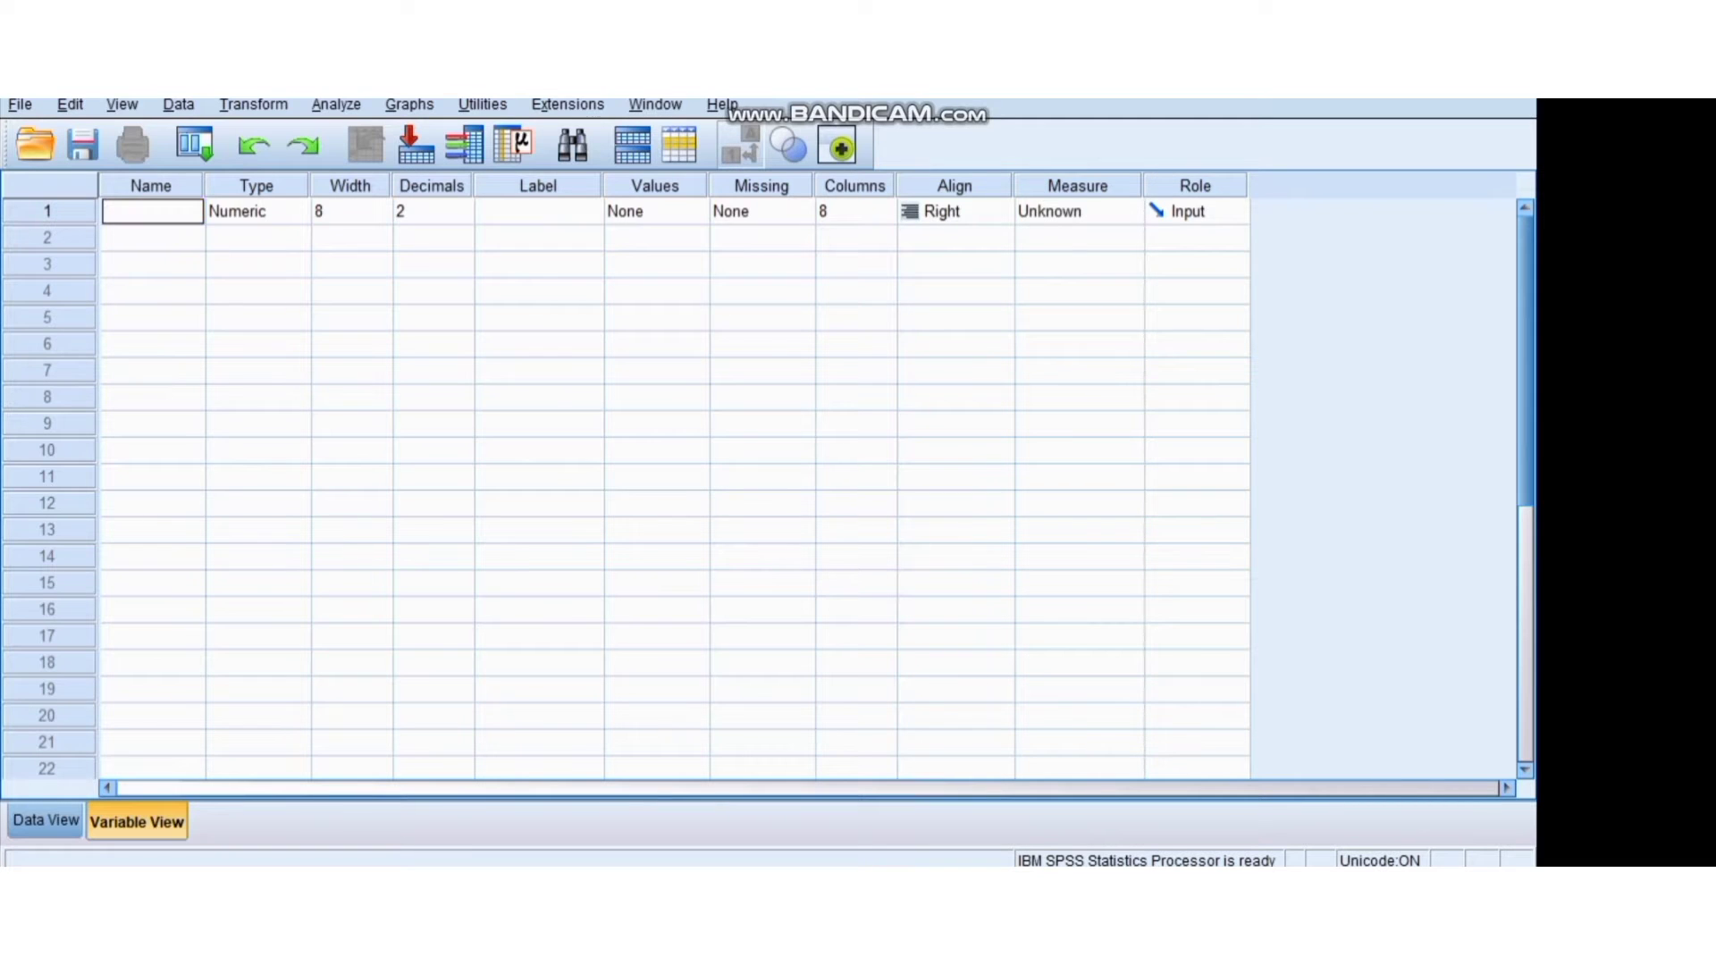
pyautogui.write('GAJI')
pyautogui.press('Return')
pyautogui.press('Down')
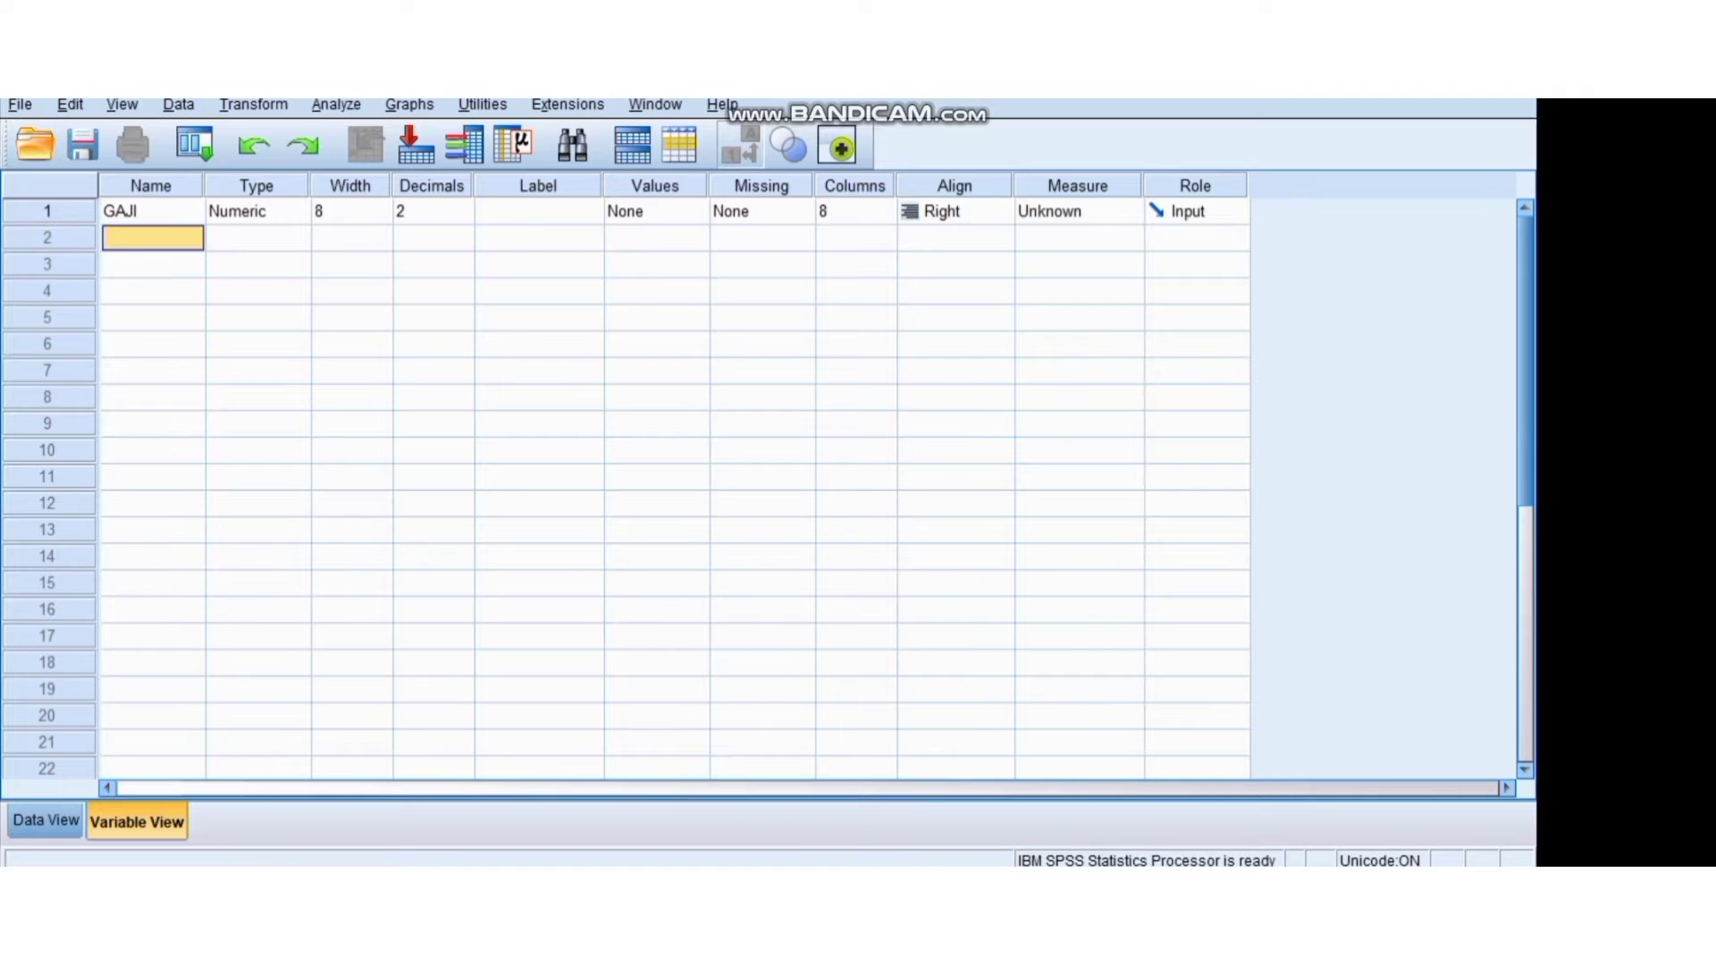
pyautogui.write('GENDER')
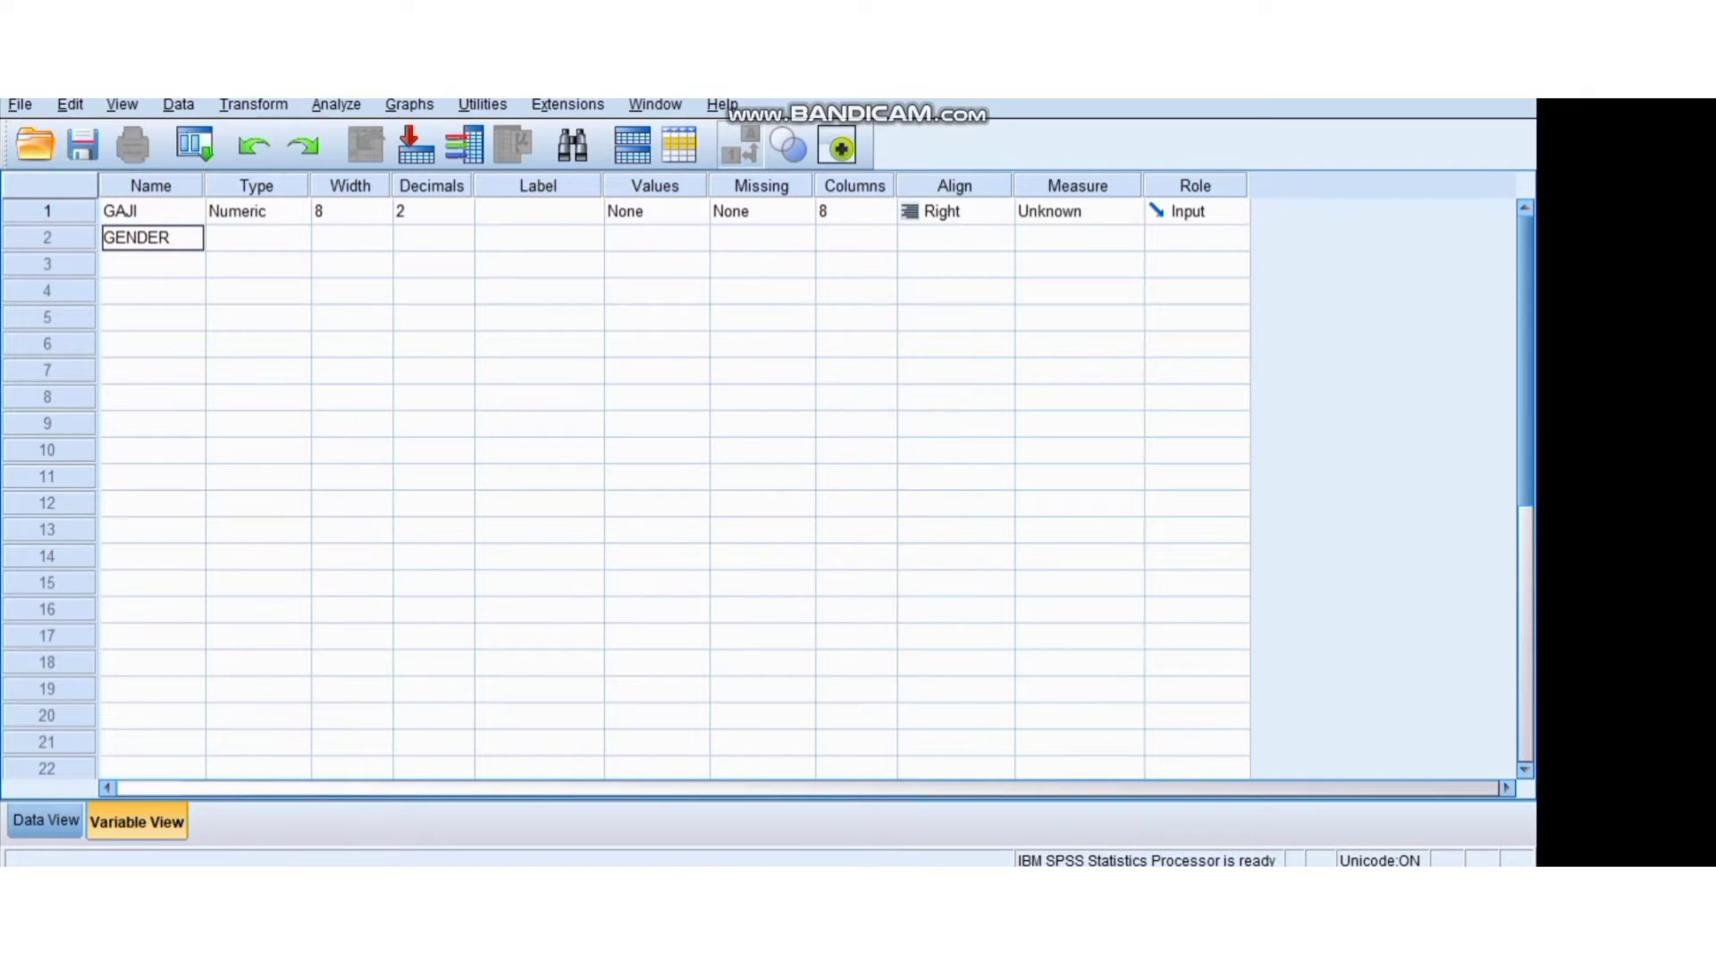
pyautogui.press('Return')
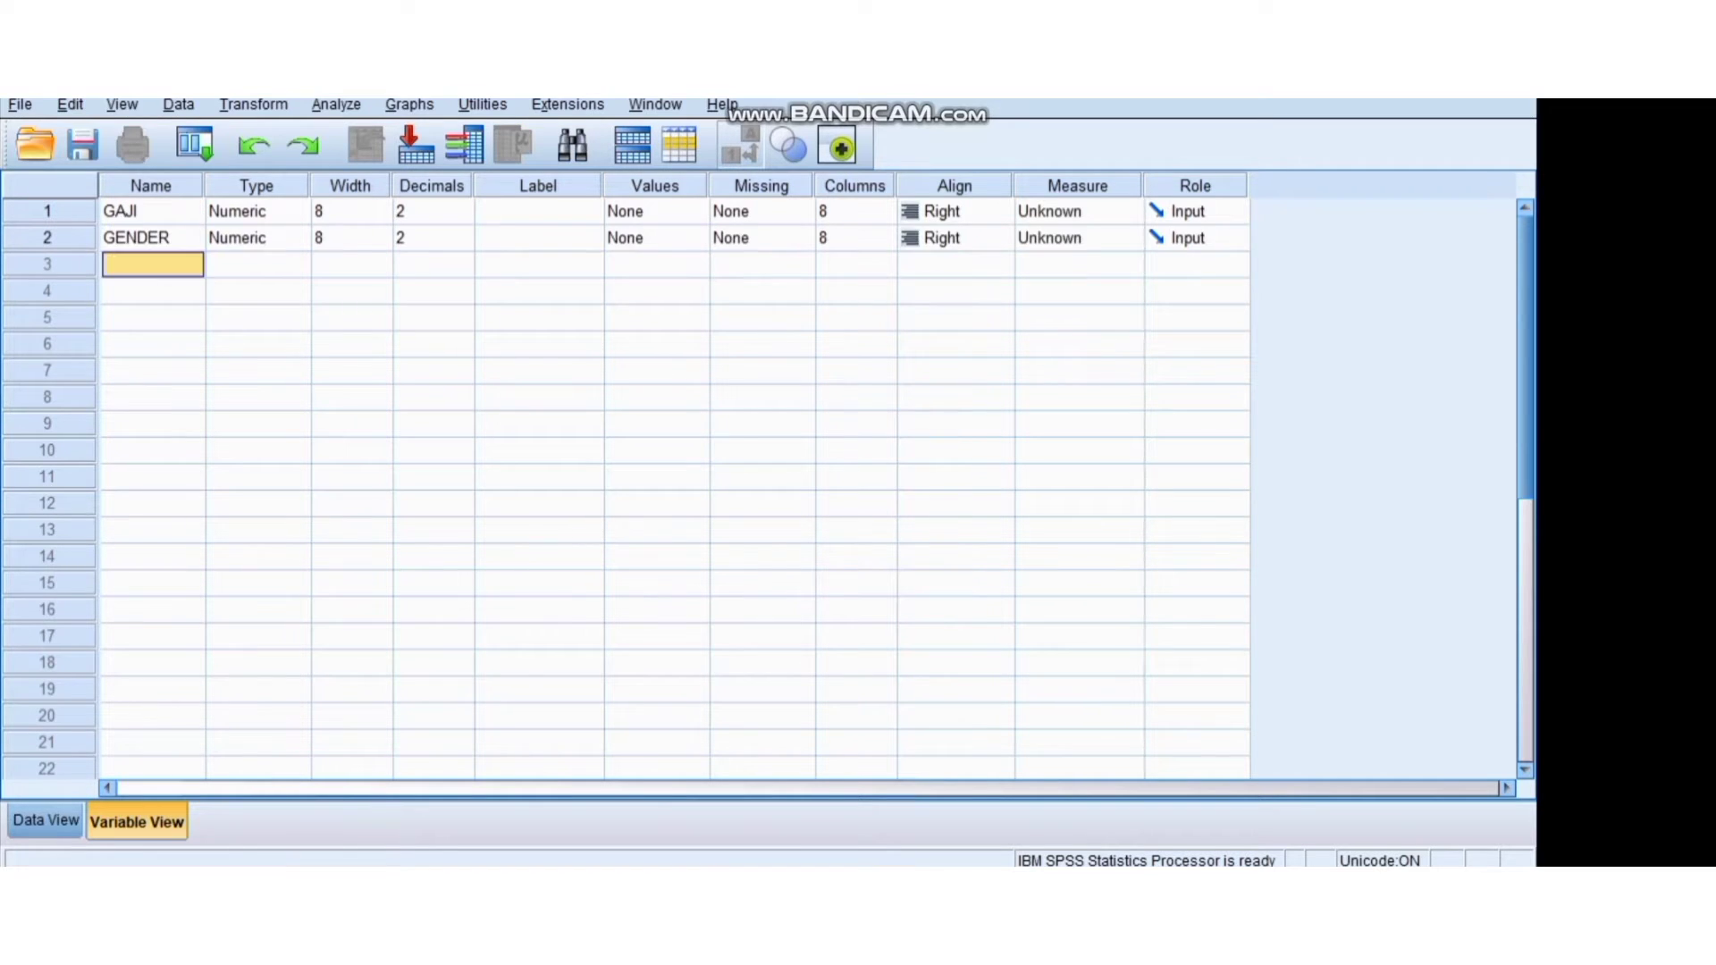
pyautogui.write('MASA')
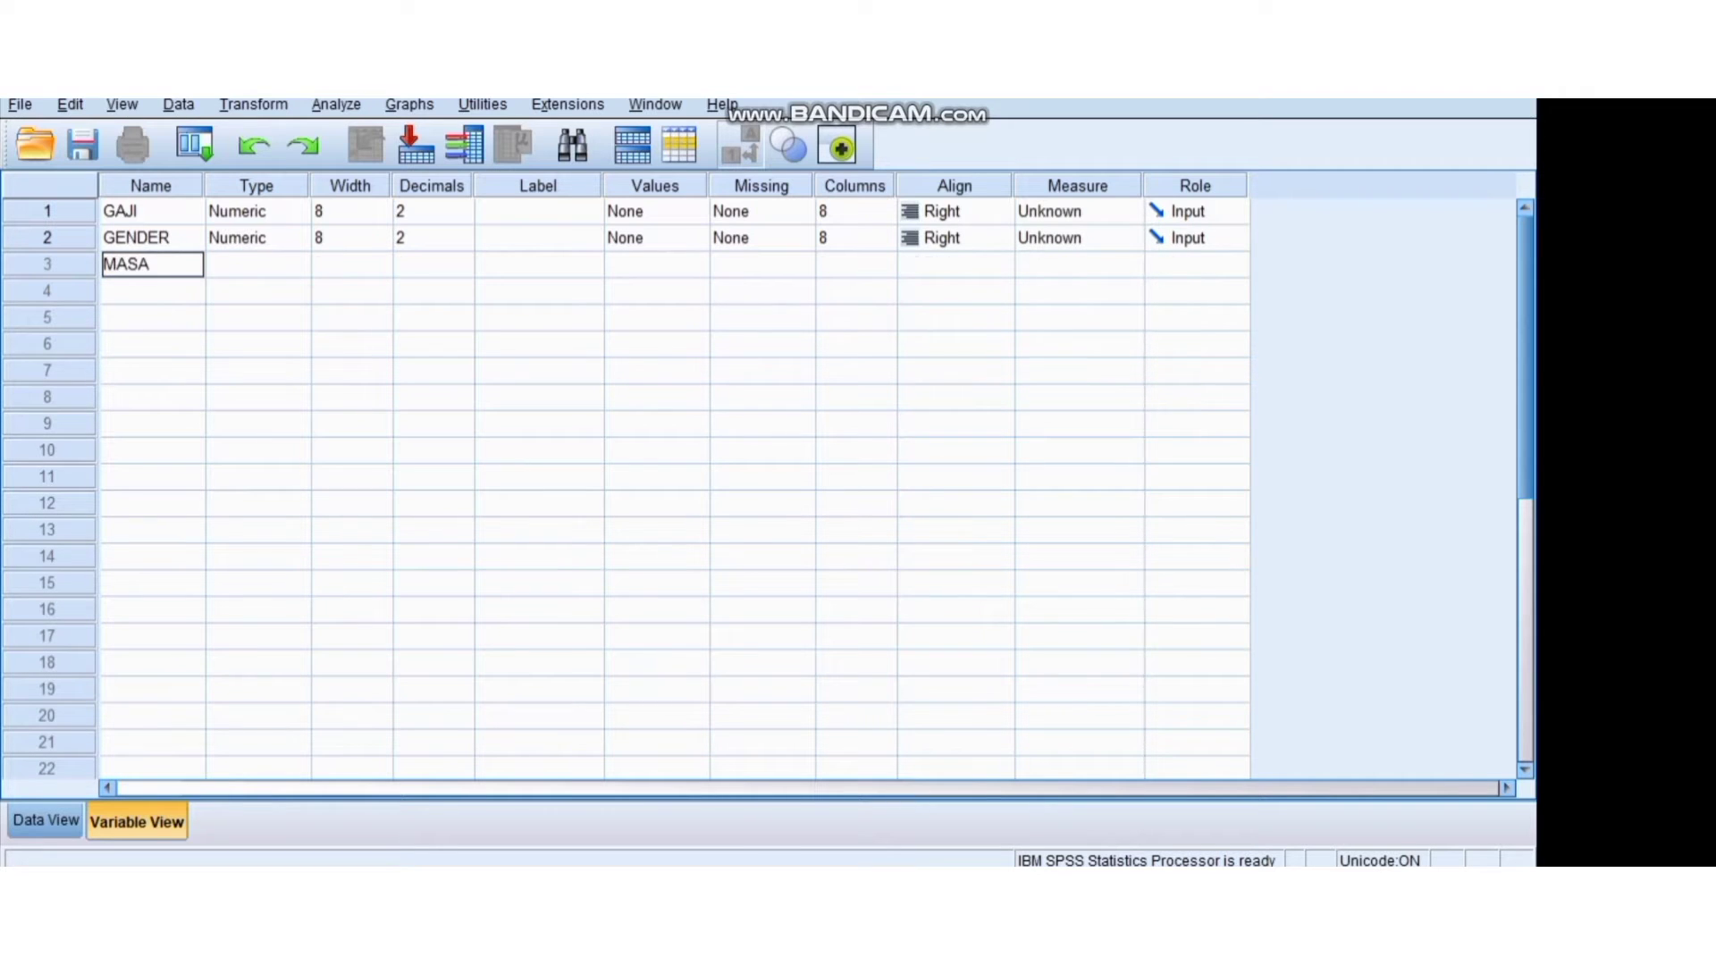
pyautogui.press('Tab')
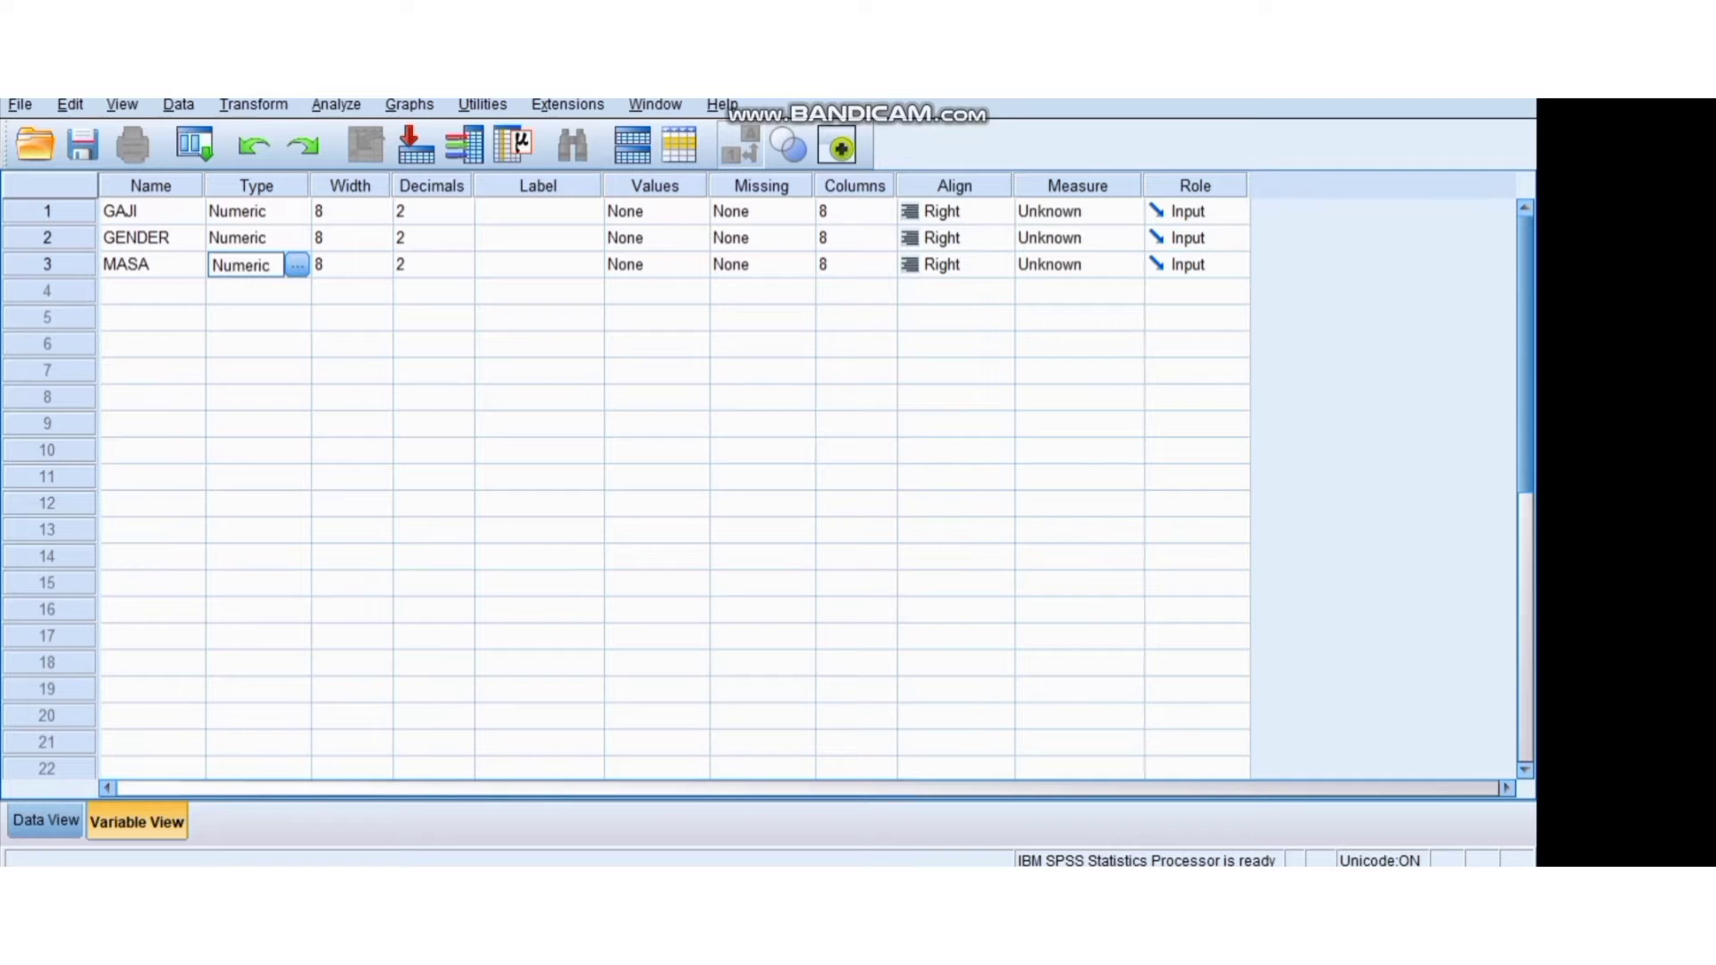
# Open the value labels of the GENDER variable and add the label Perempuan for value 1
pyautogui.click(678, 238)
pyautogui.click(696, 238)
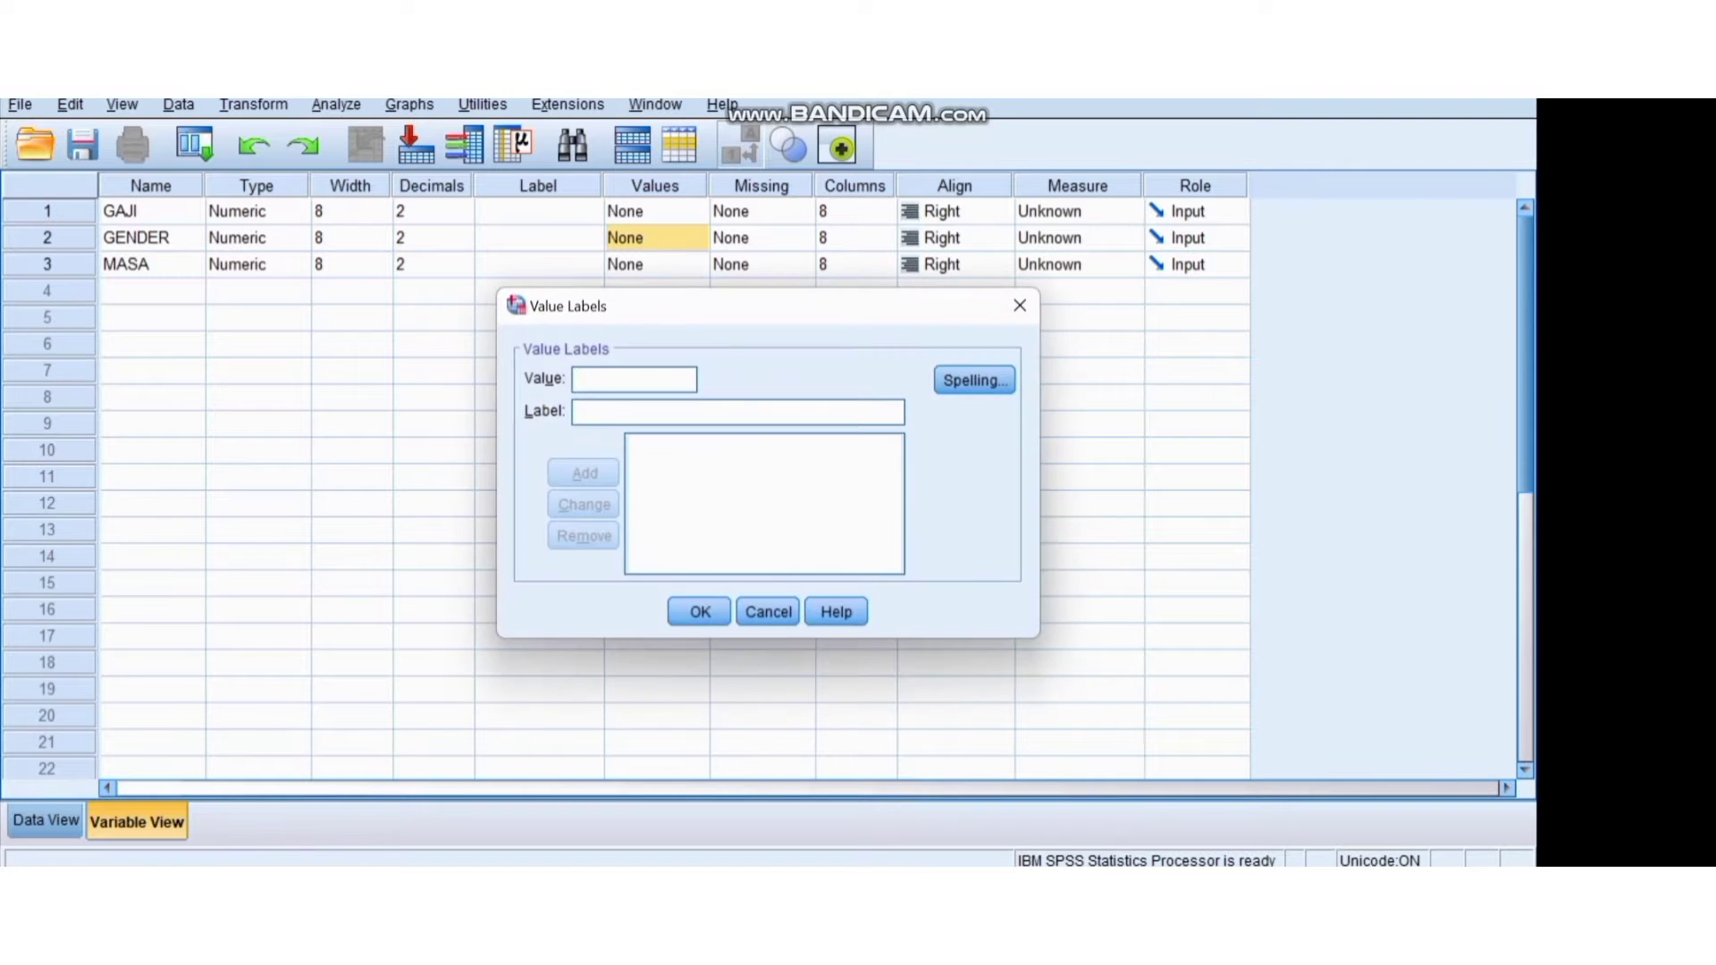
pyautogui.write('1')
pyautogui.press('Tab')
pyautogui.write('Pe')
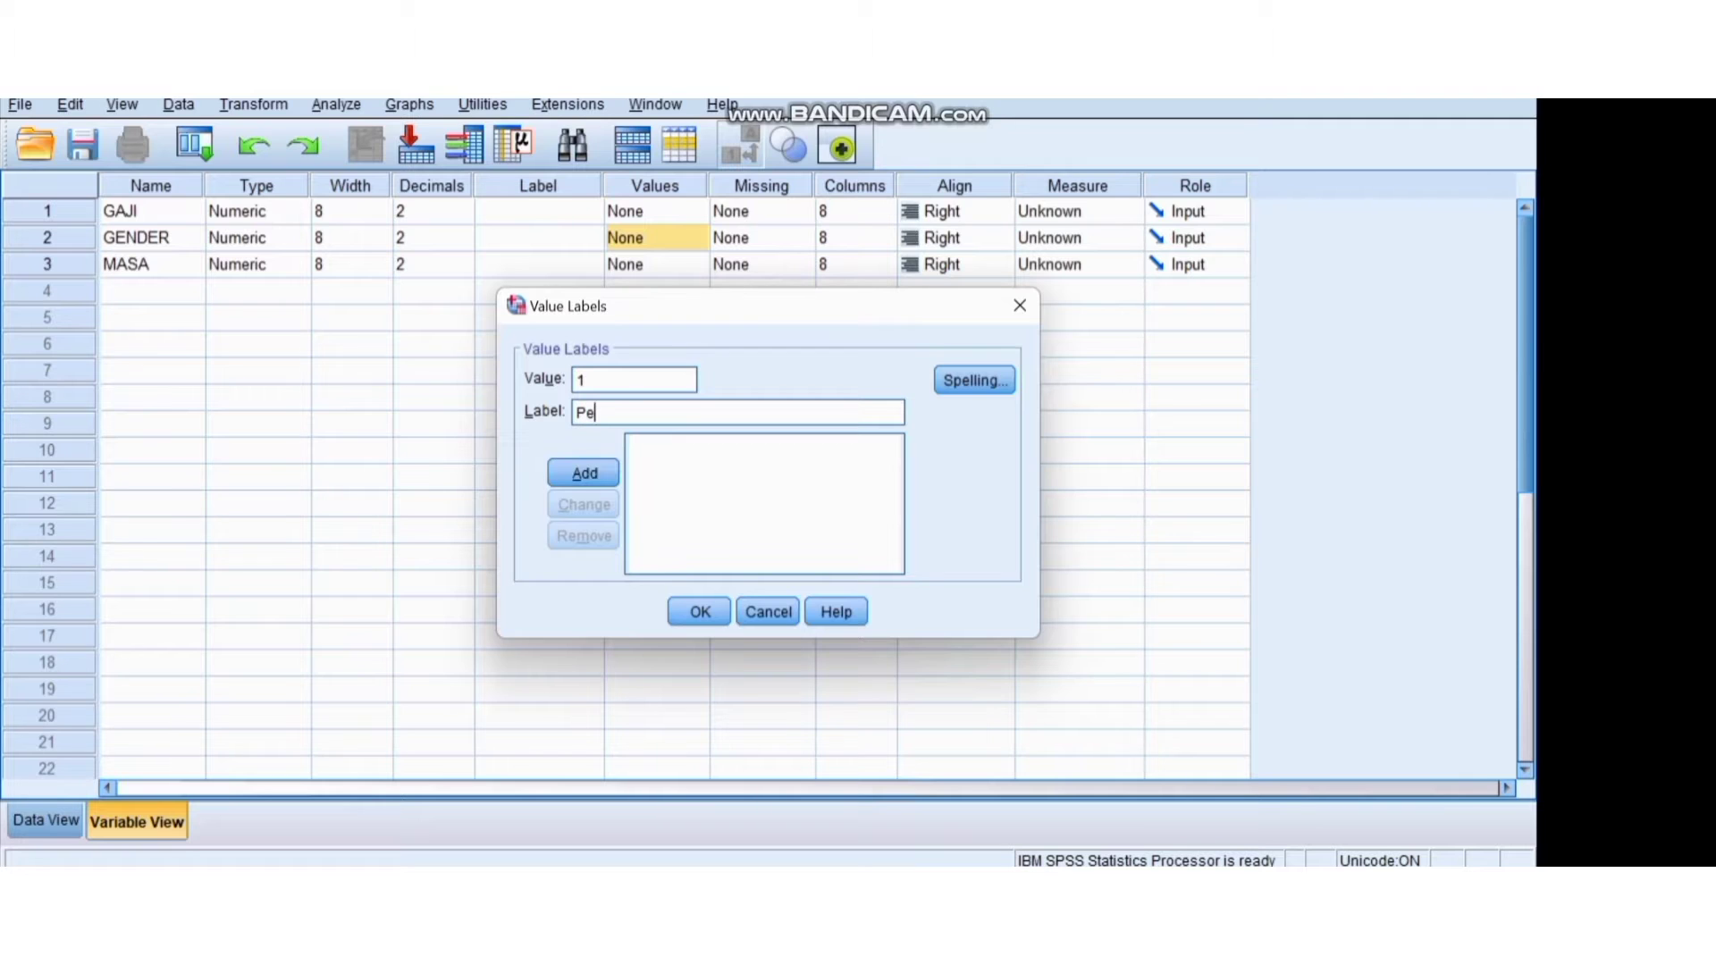
pyautogui.write('rempuan')
pyautogui.press('Return')
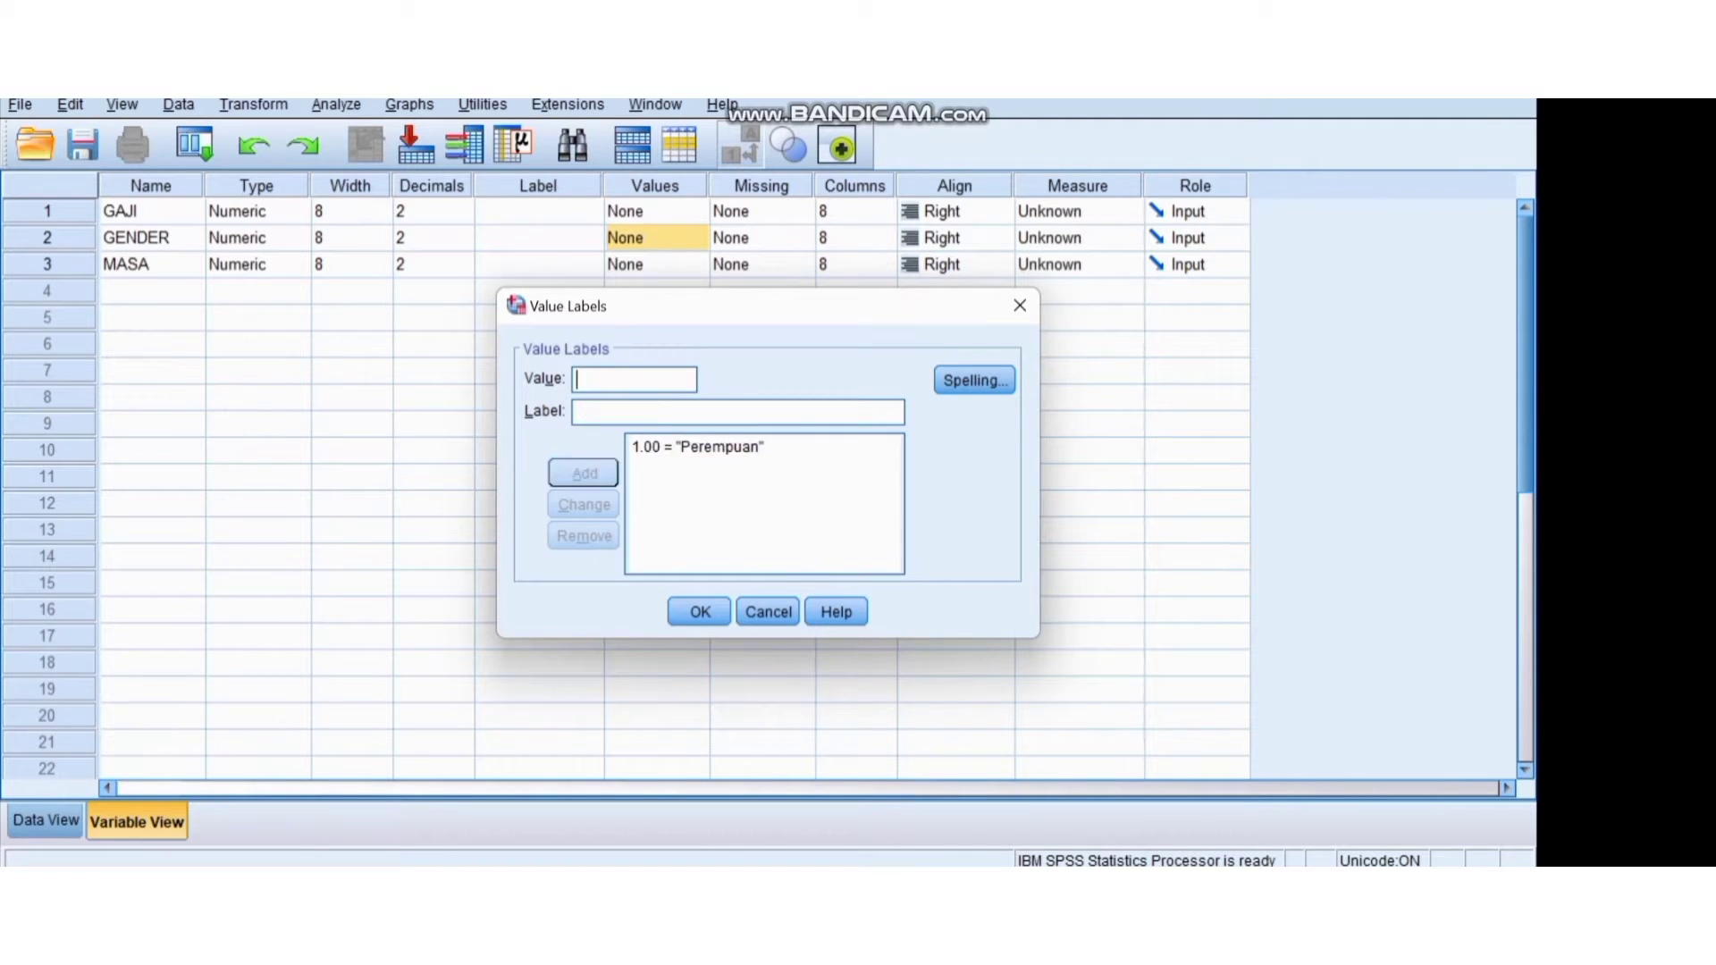
# Add the label Laki-Laki for value 2 of GENDER and apply the value labels
pyautogui.write('2')
pyautogui.press('Tab')
pyautogui.write('Laki-')
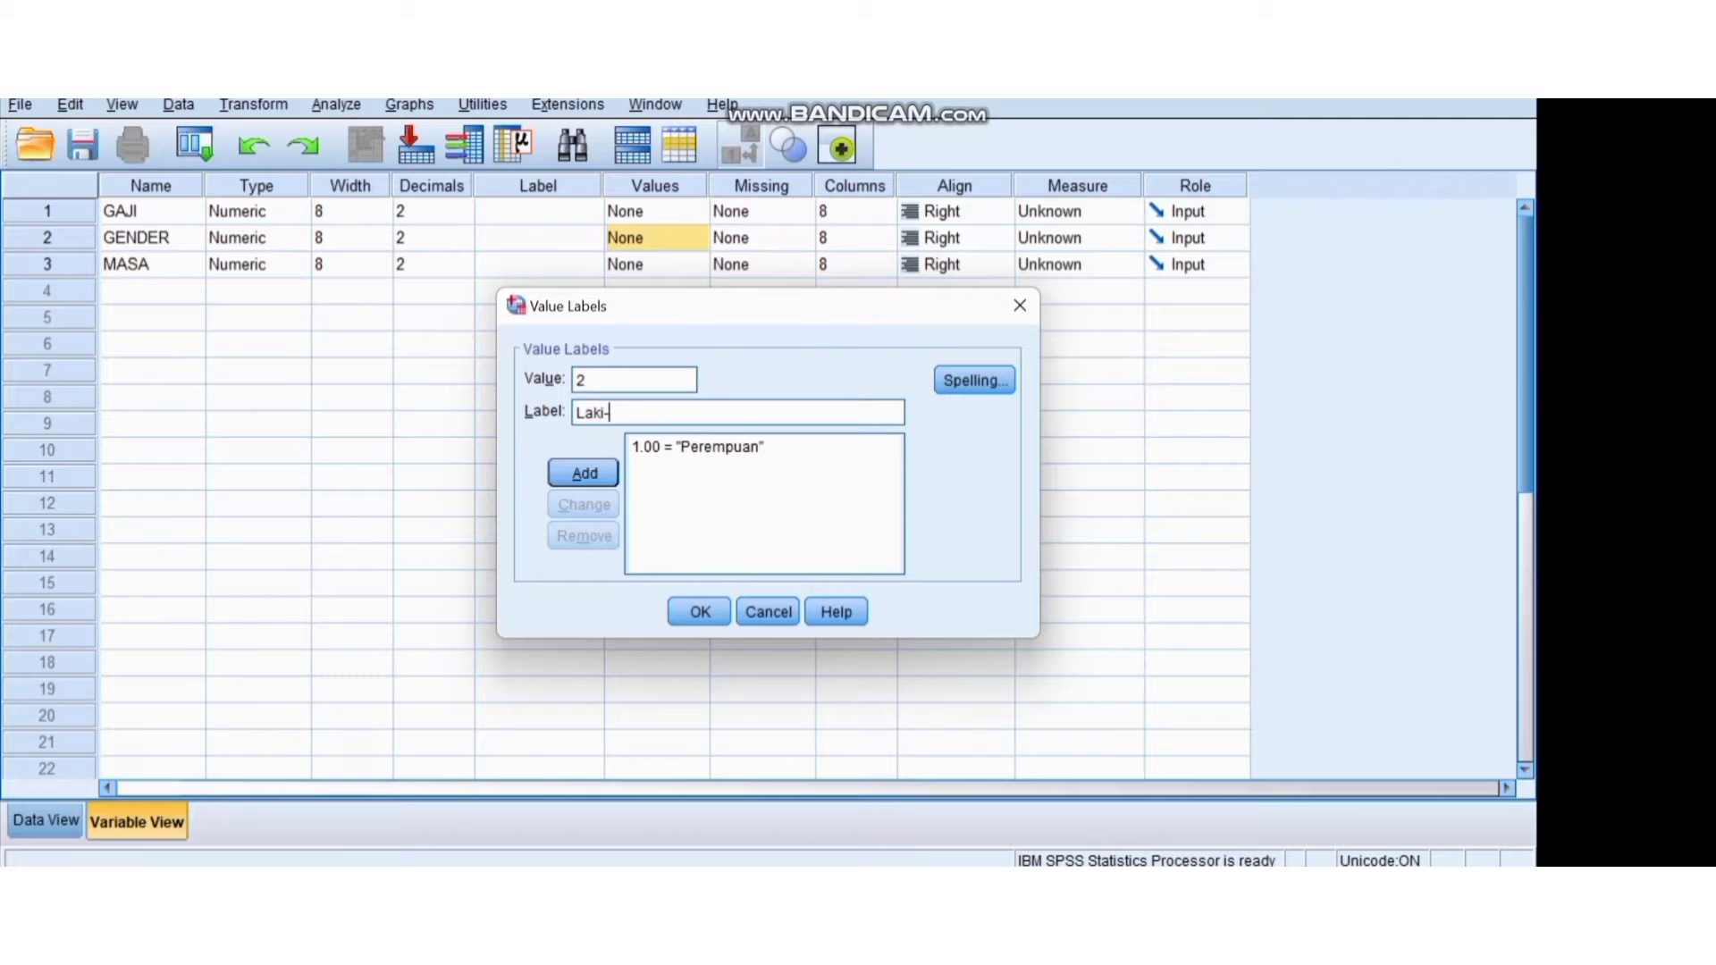
pyautogui.write('Laki')
pyautogui.press('Return')
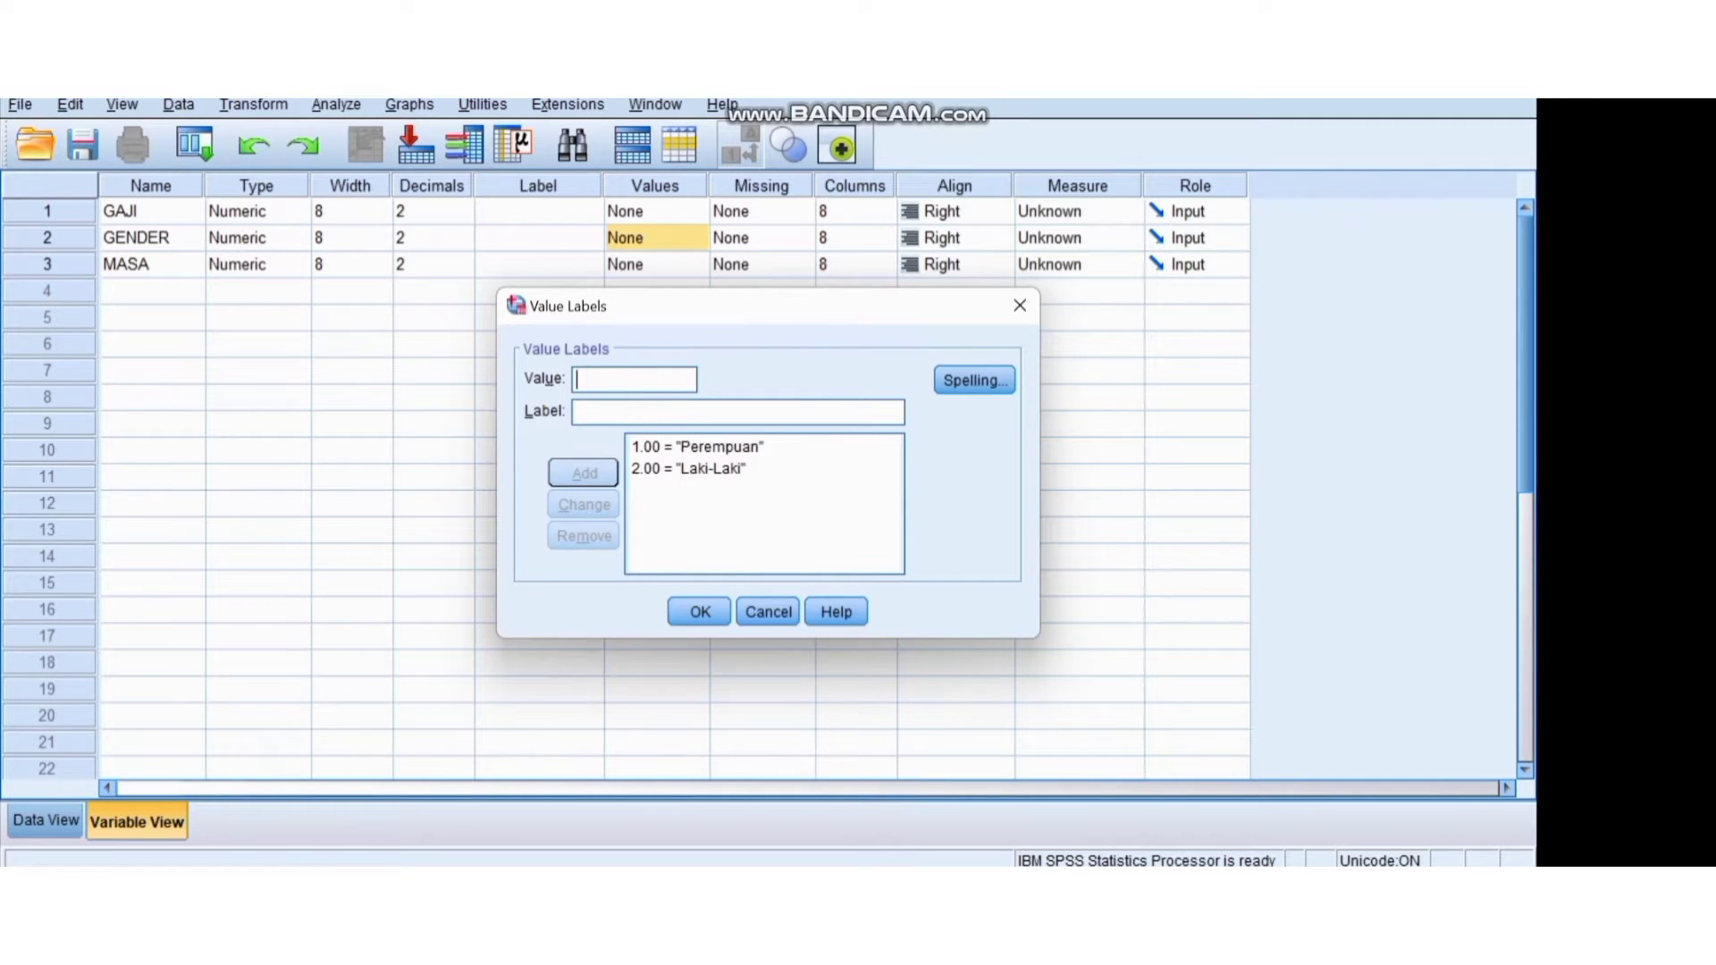
pyautogui.click(698, 612)
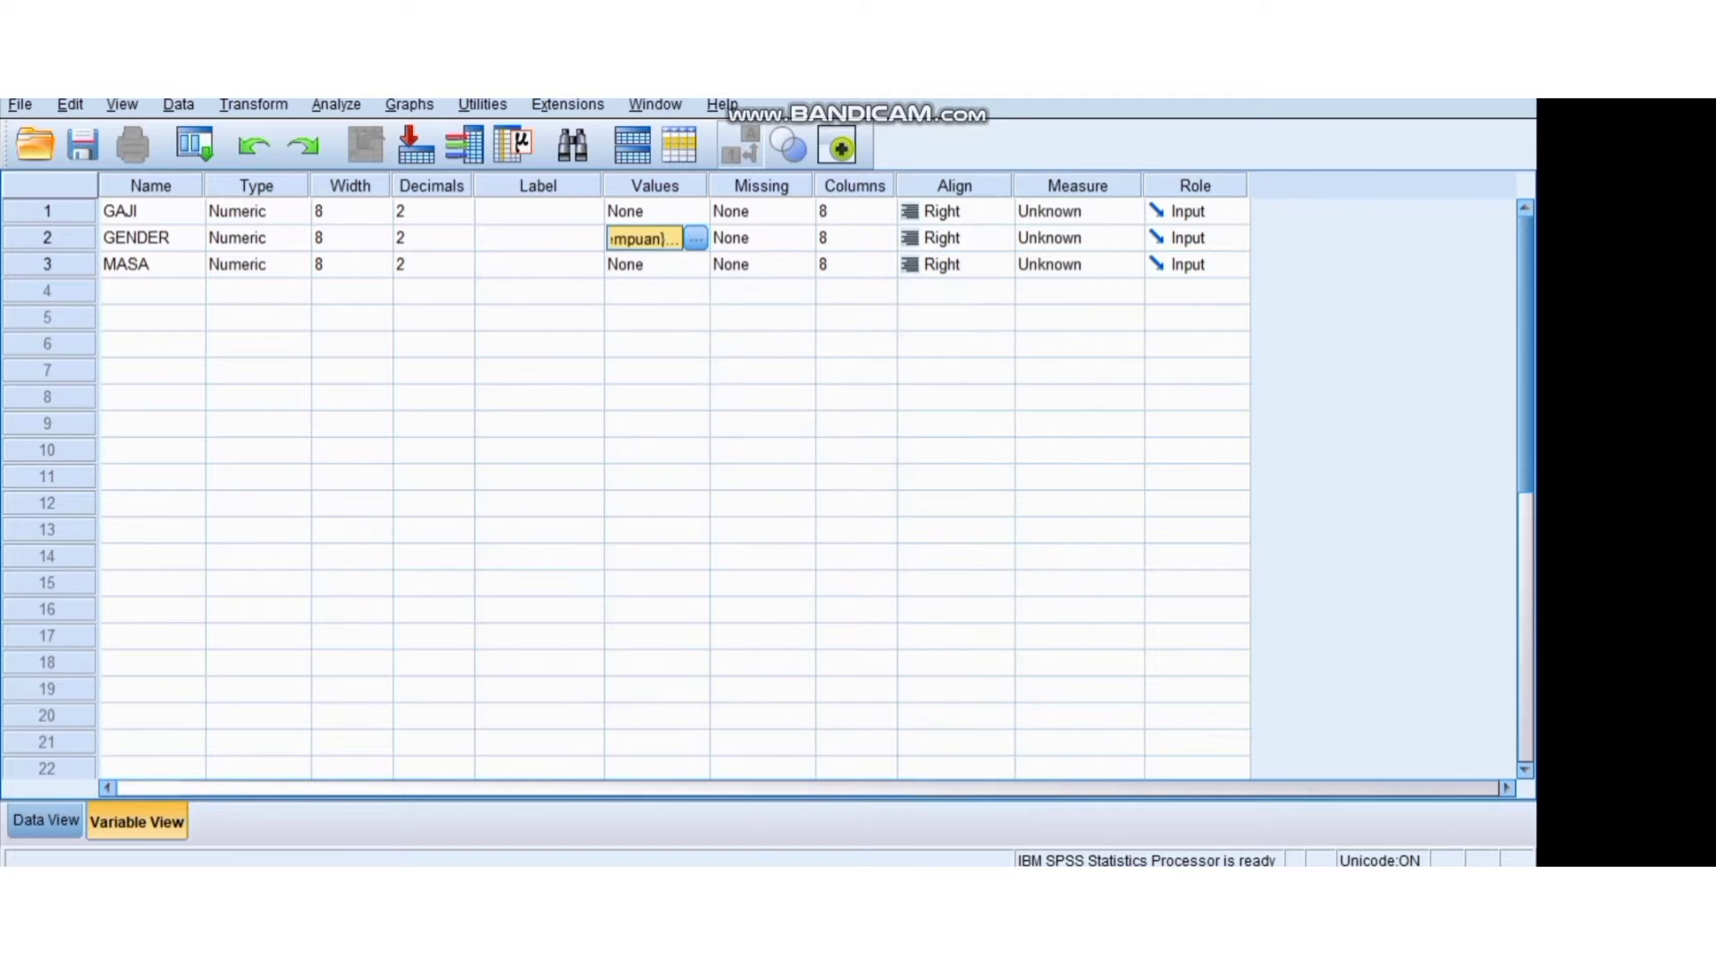
# Open the value labels of the MASA variable and add the label "< 5 tahun" for value 1
pyautogui.click(645, 266)
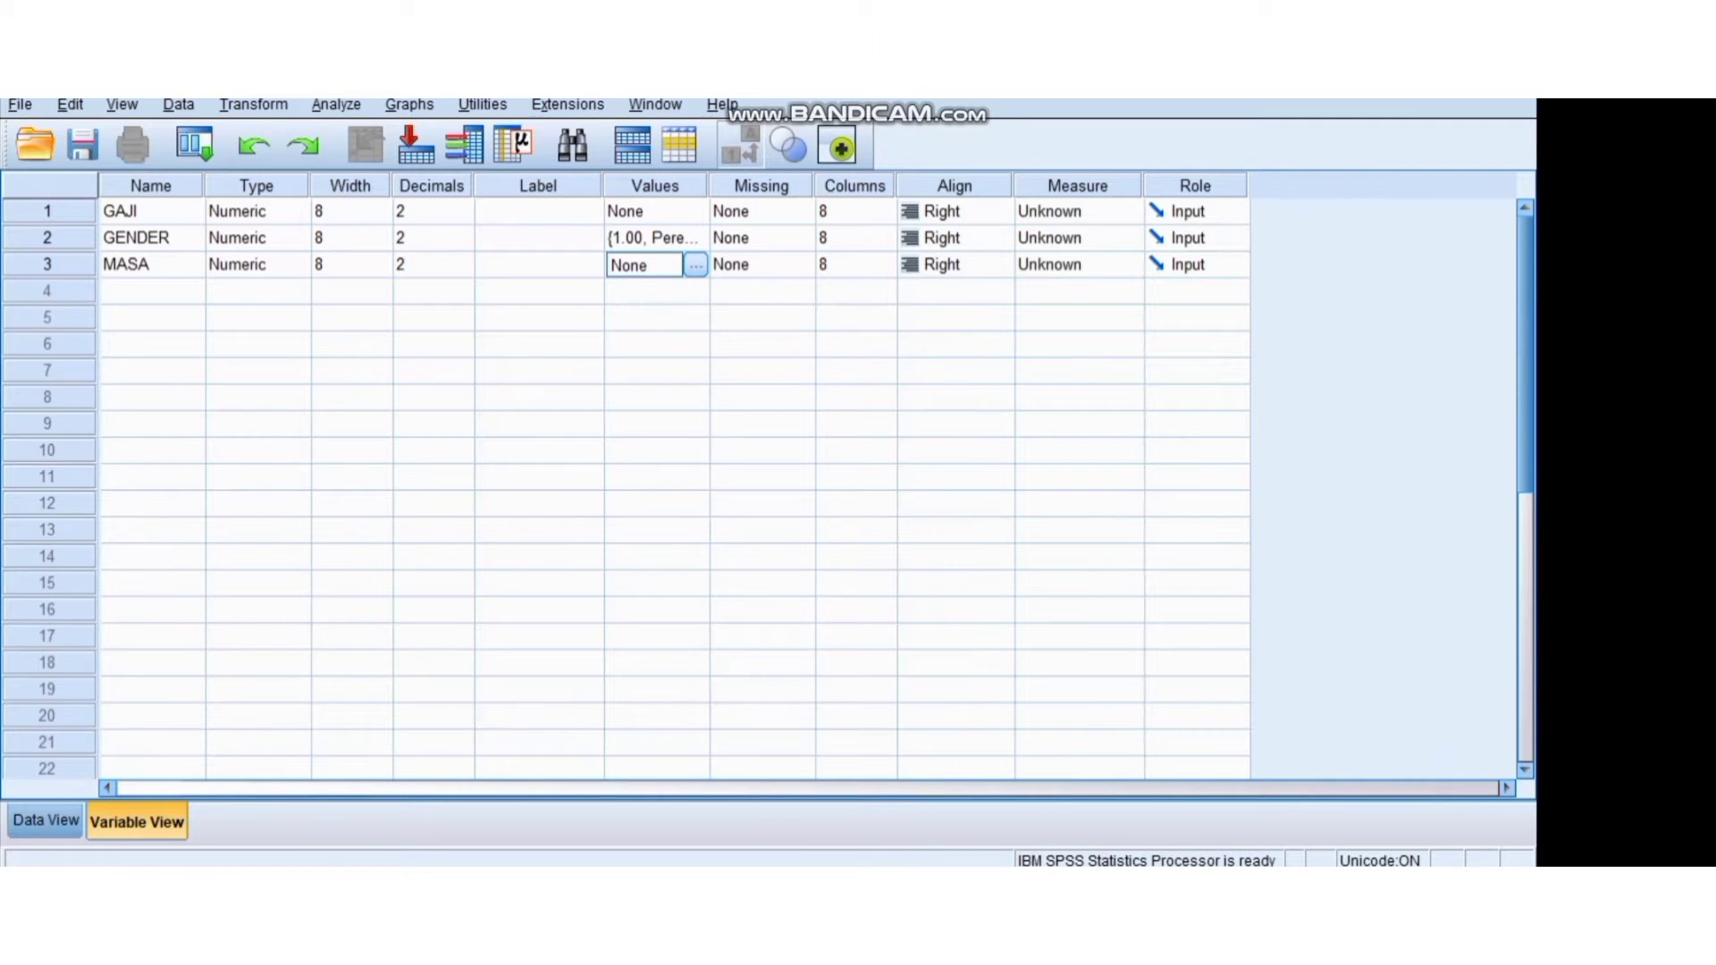
pyautogui.click(695, 266)
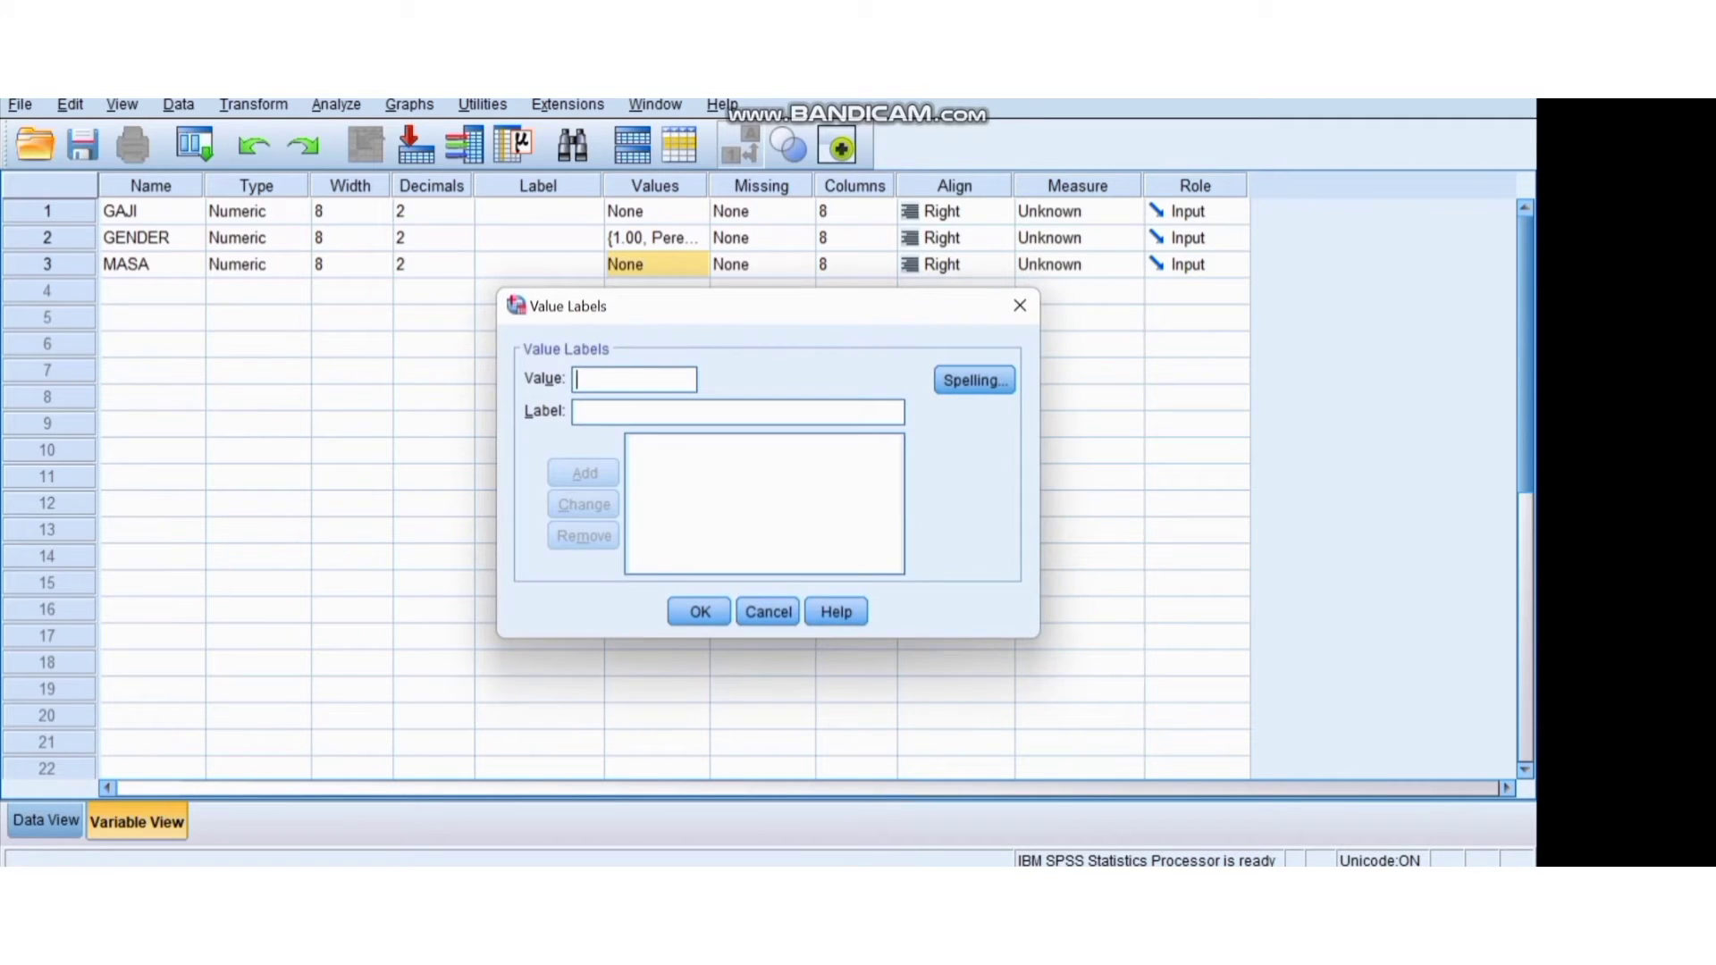
pyautogui.write('1')
pyautogui.press('Tab')
pyautogui.write('>')
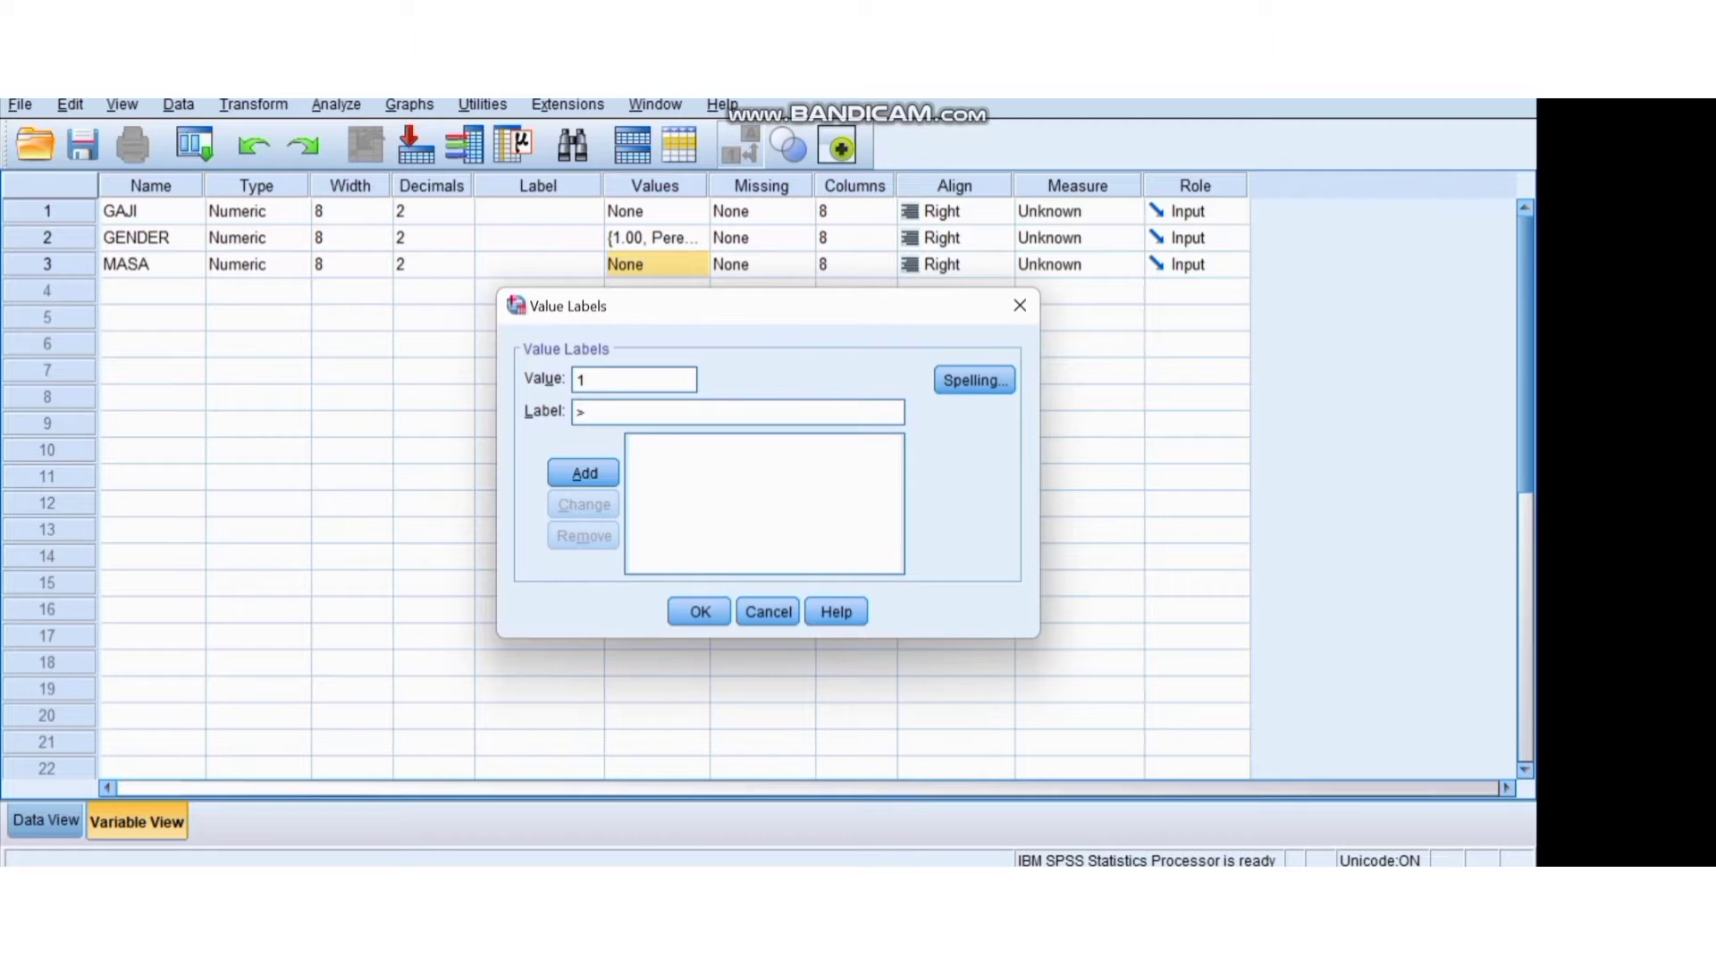
pyautogui.press('BackSpace')
pyautogui.write('< 5 tahun')
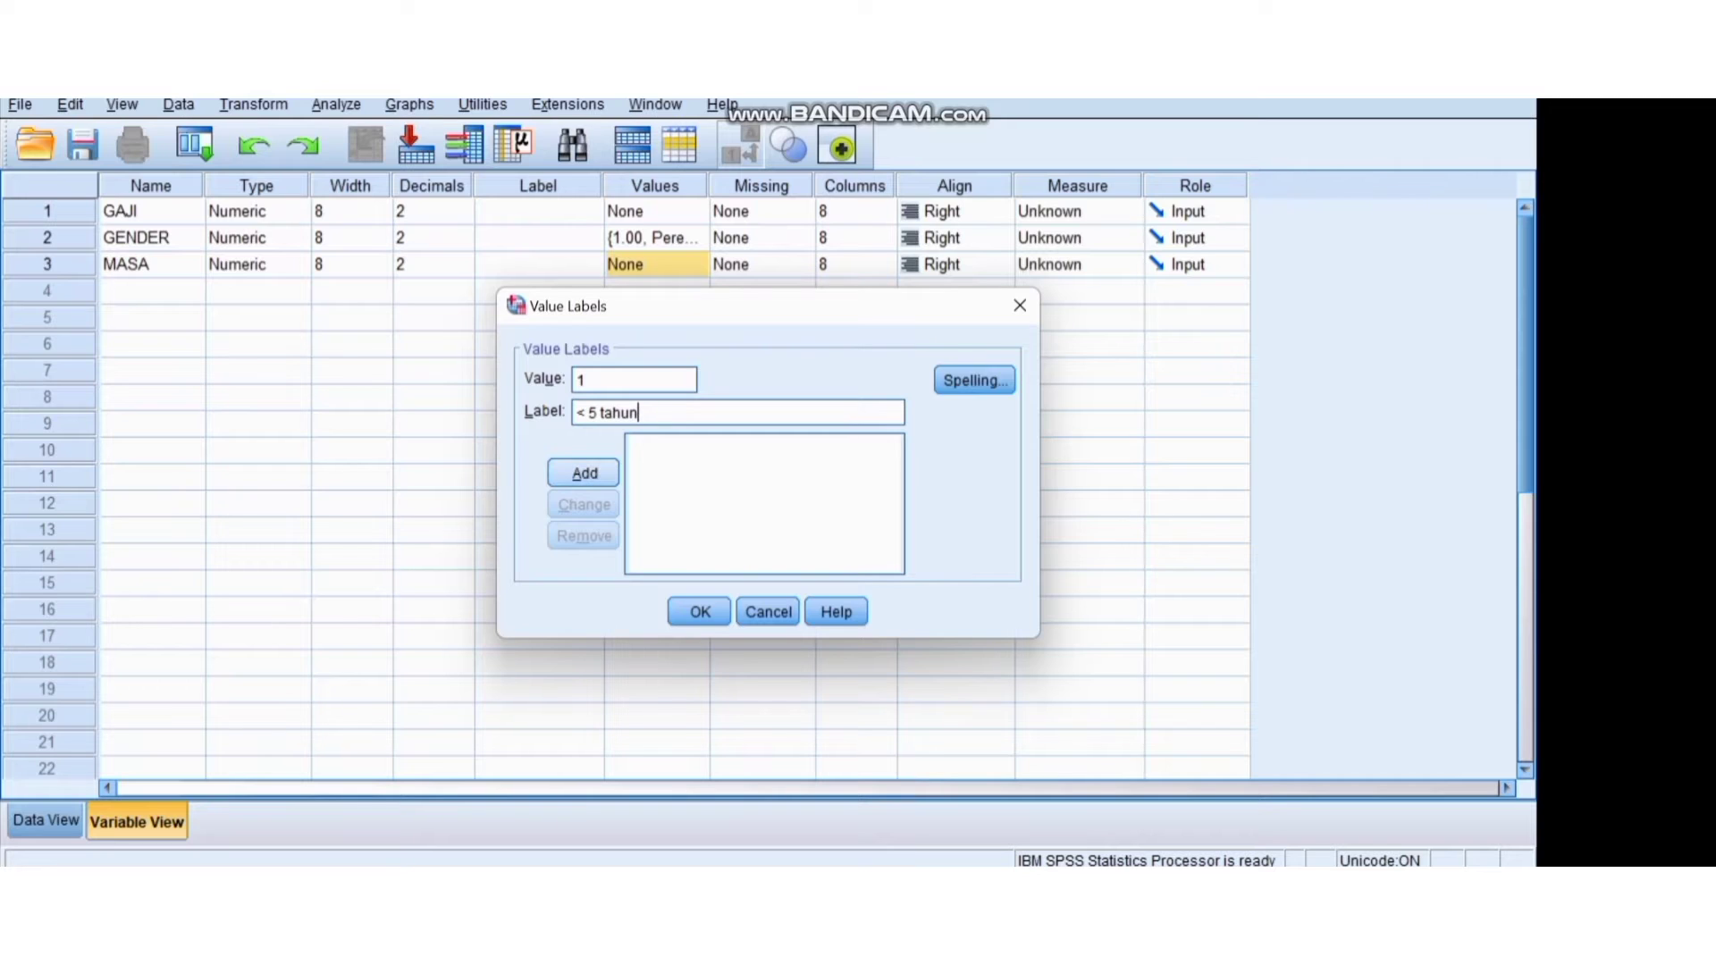
pyautogui.hotkey('alt', 'a')
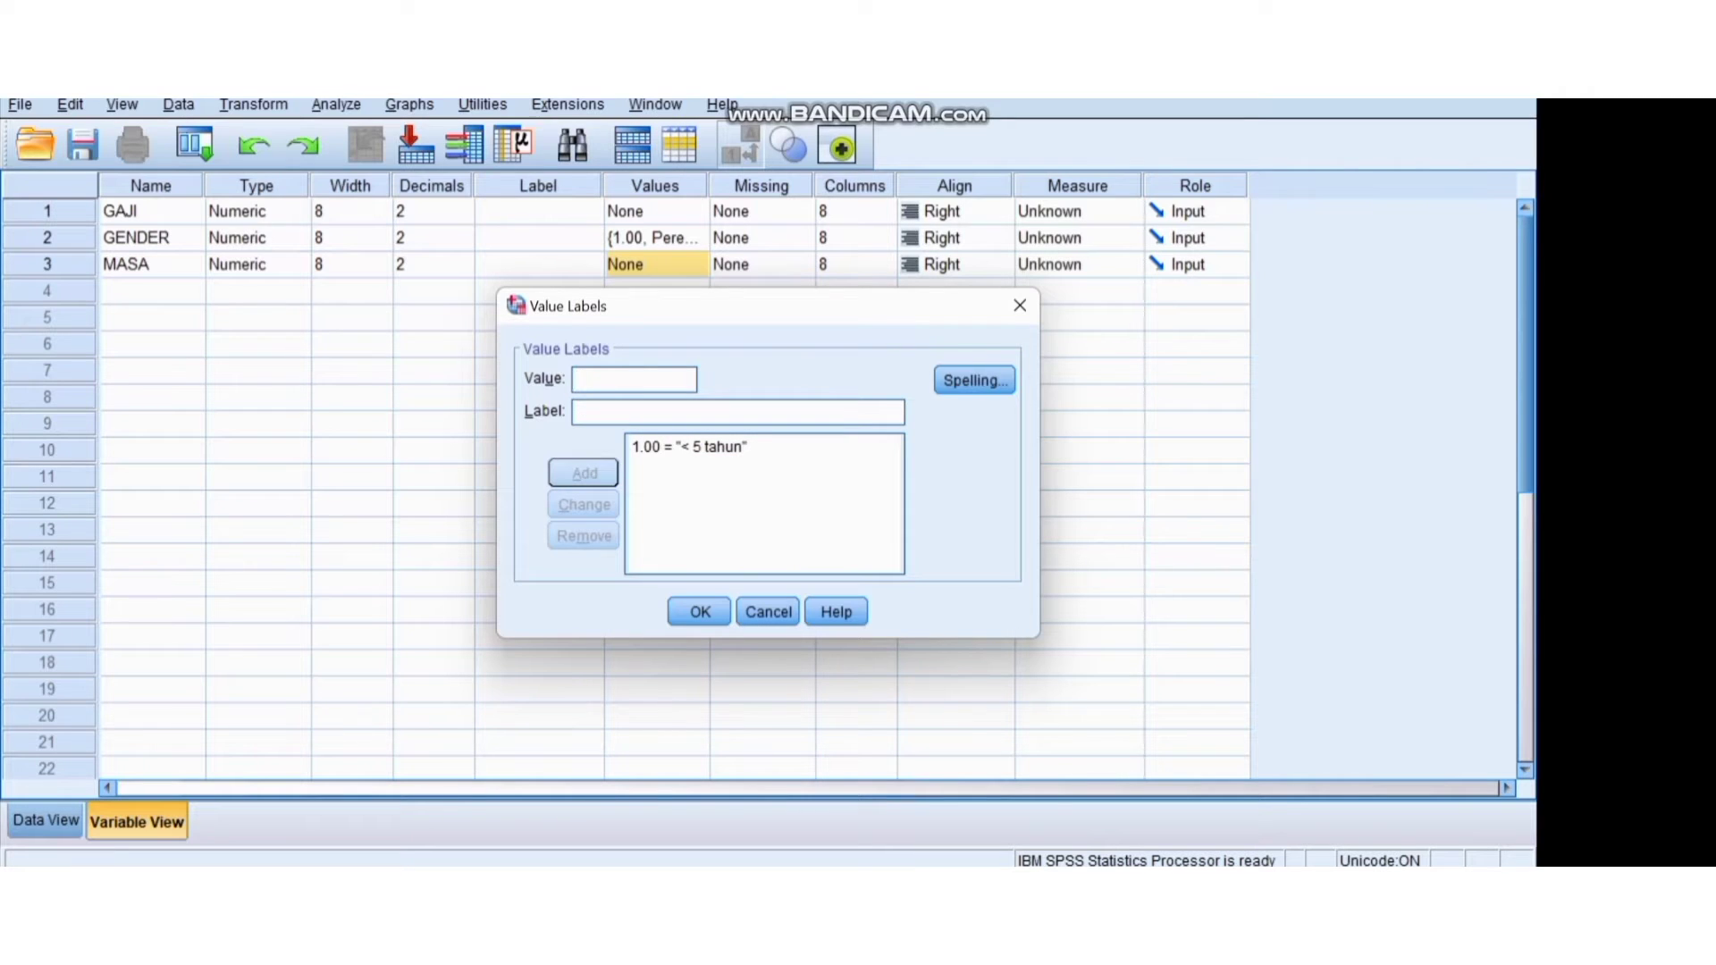
# Add the label "6-10 tahun" for value 2 of MASA
pyautogui.write('2')
pyautogui.press('Tab')
pyautogui.write('6-1')
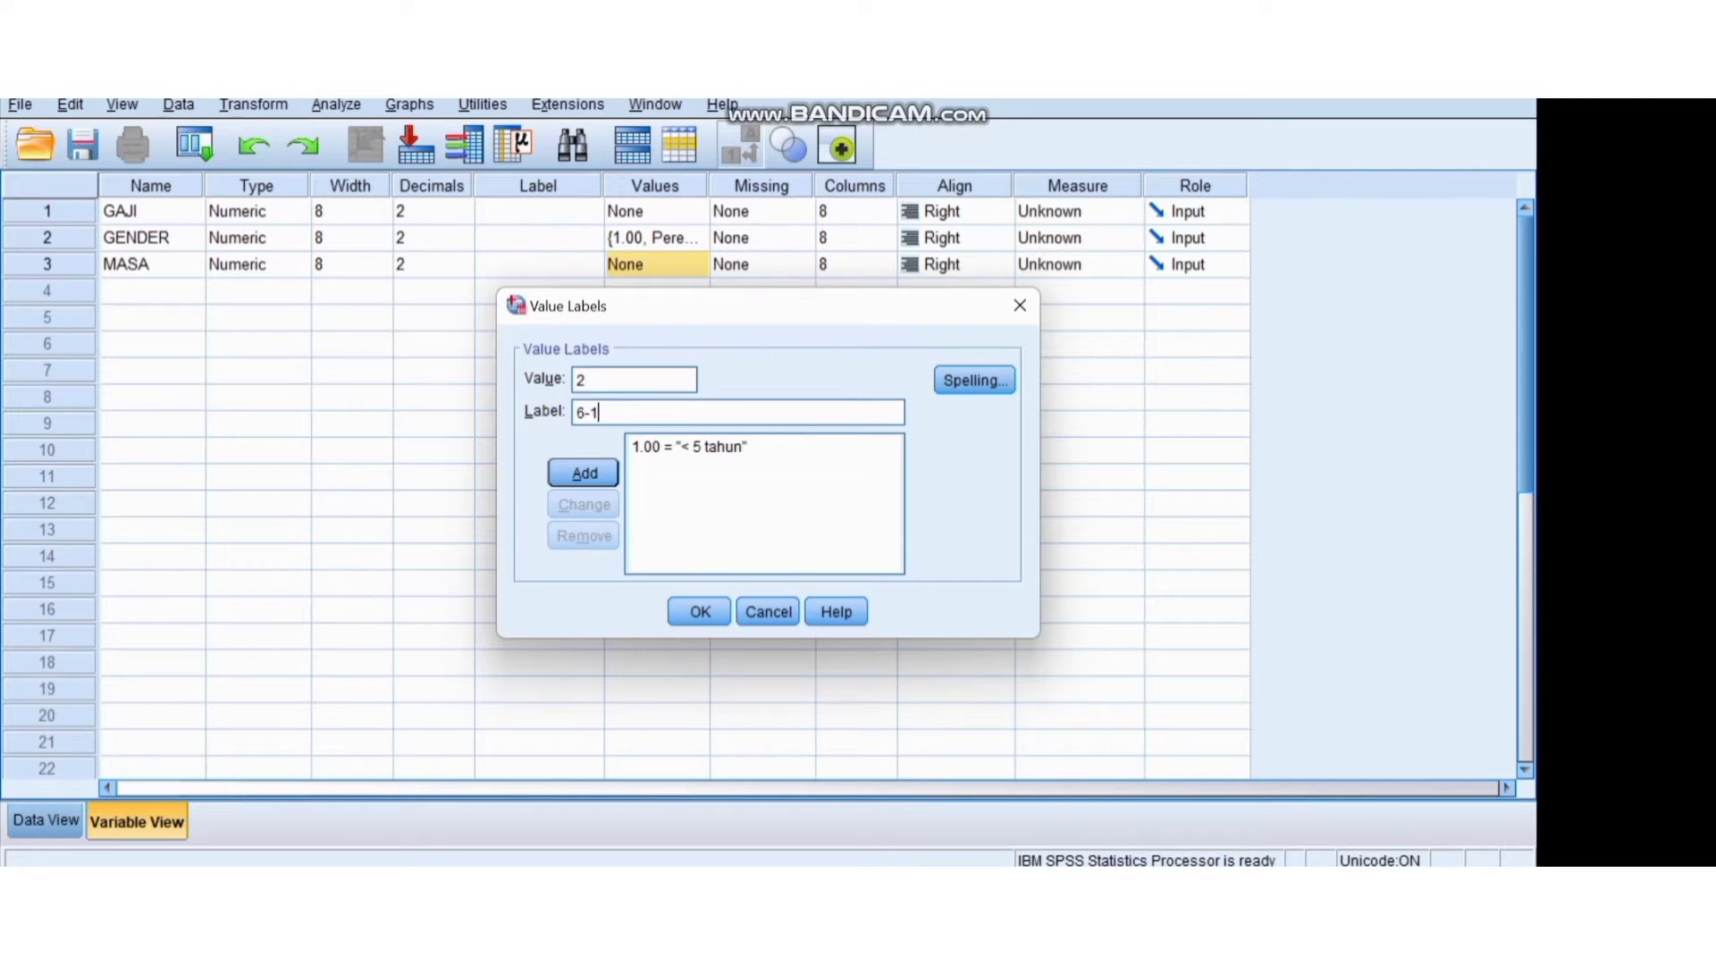
pyautogui.write('0 tahun')
pyautogui.press('Return')
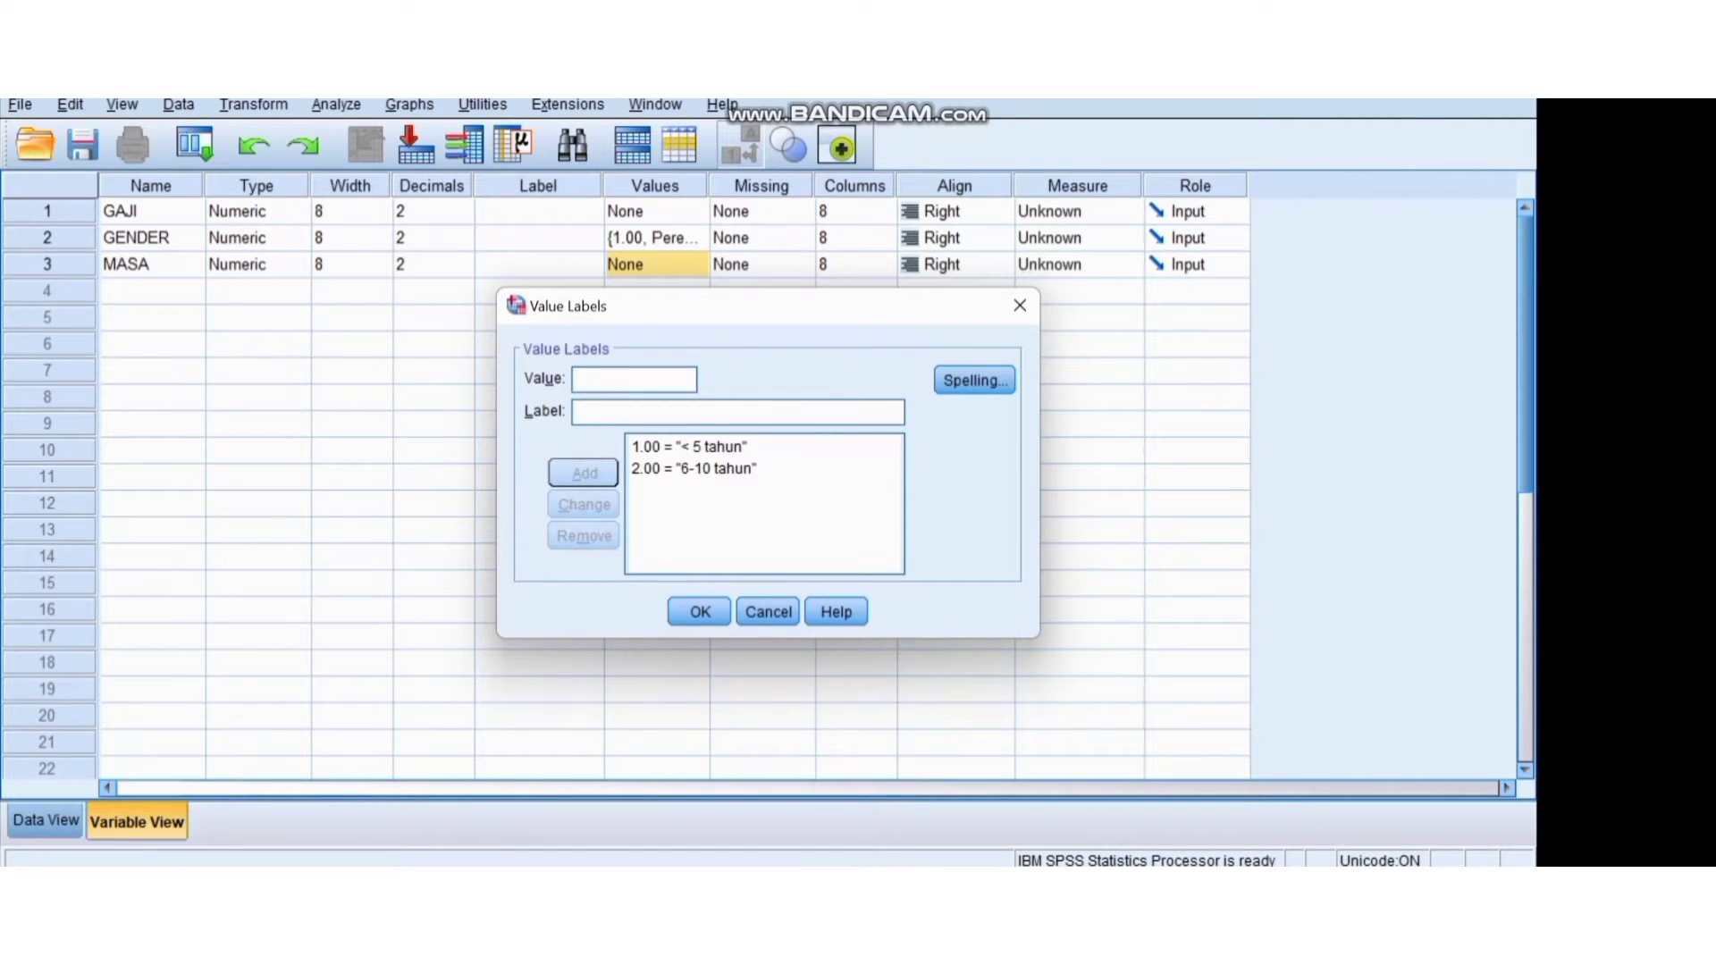
# Add the label "> 10 tahun" for value 3 of MASA and apply the value labels
pyautogui.write('3')
pyautogui.click(577, 412)
pyautogui.write('>')
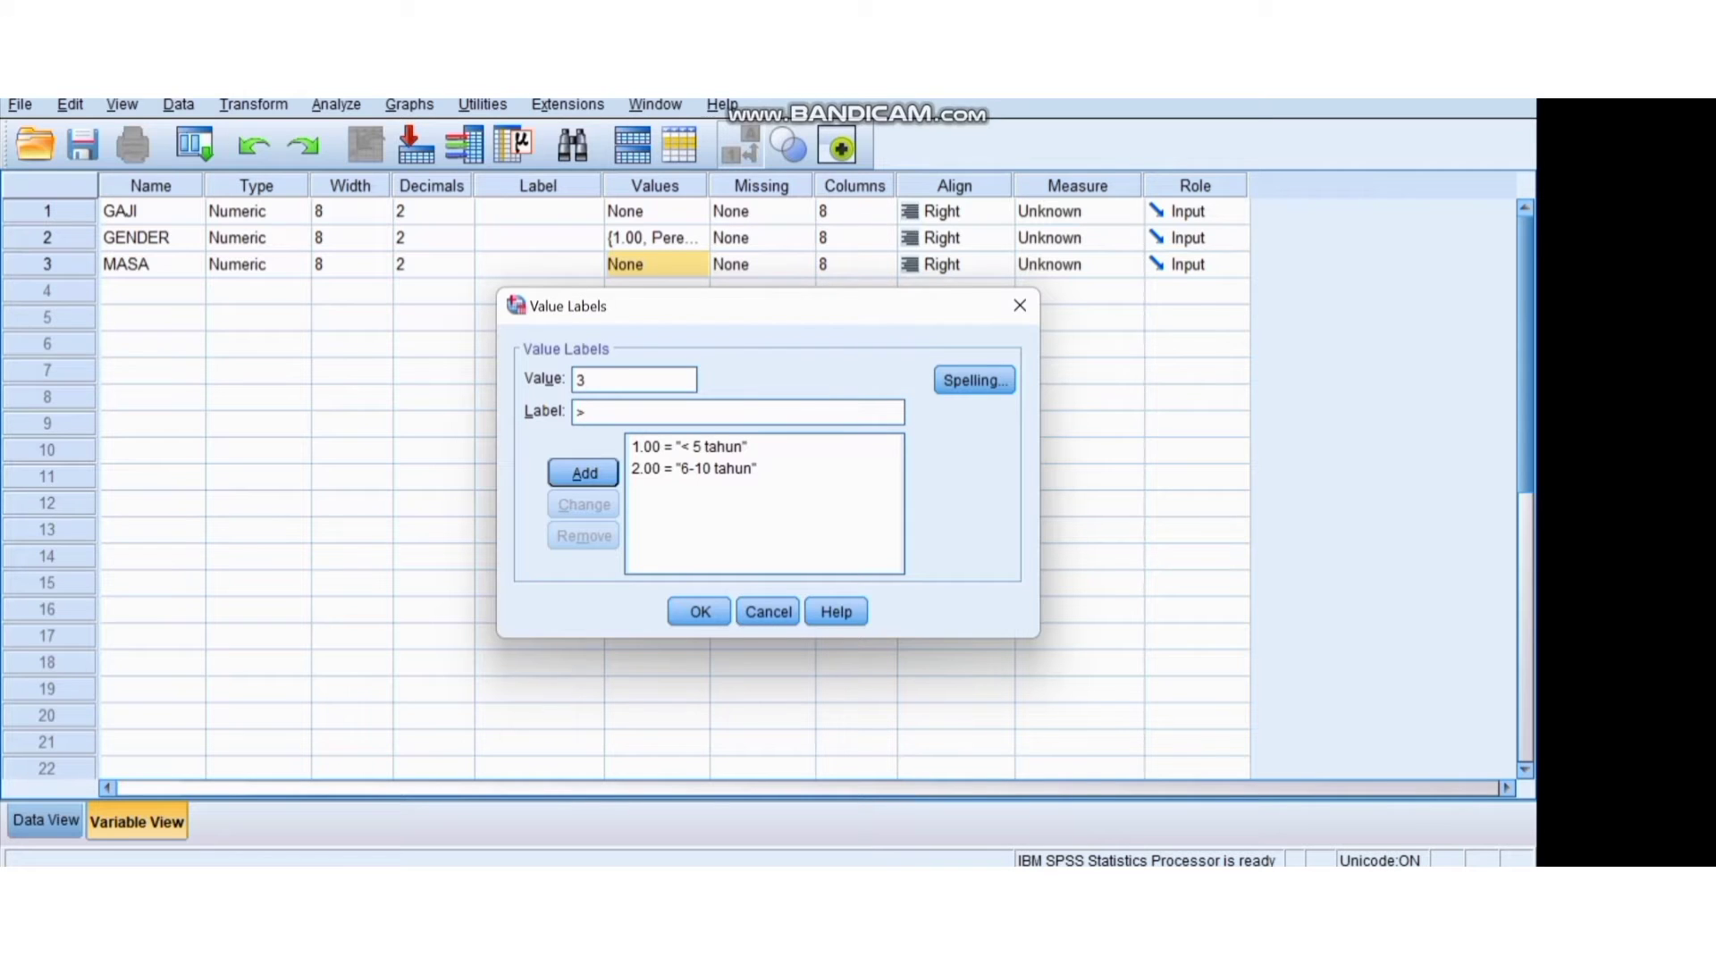
pyautogui.write(' 10 tahun')
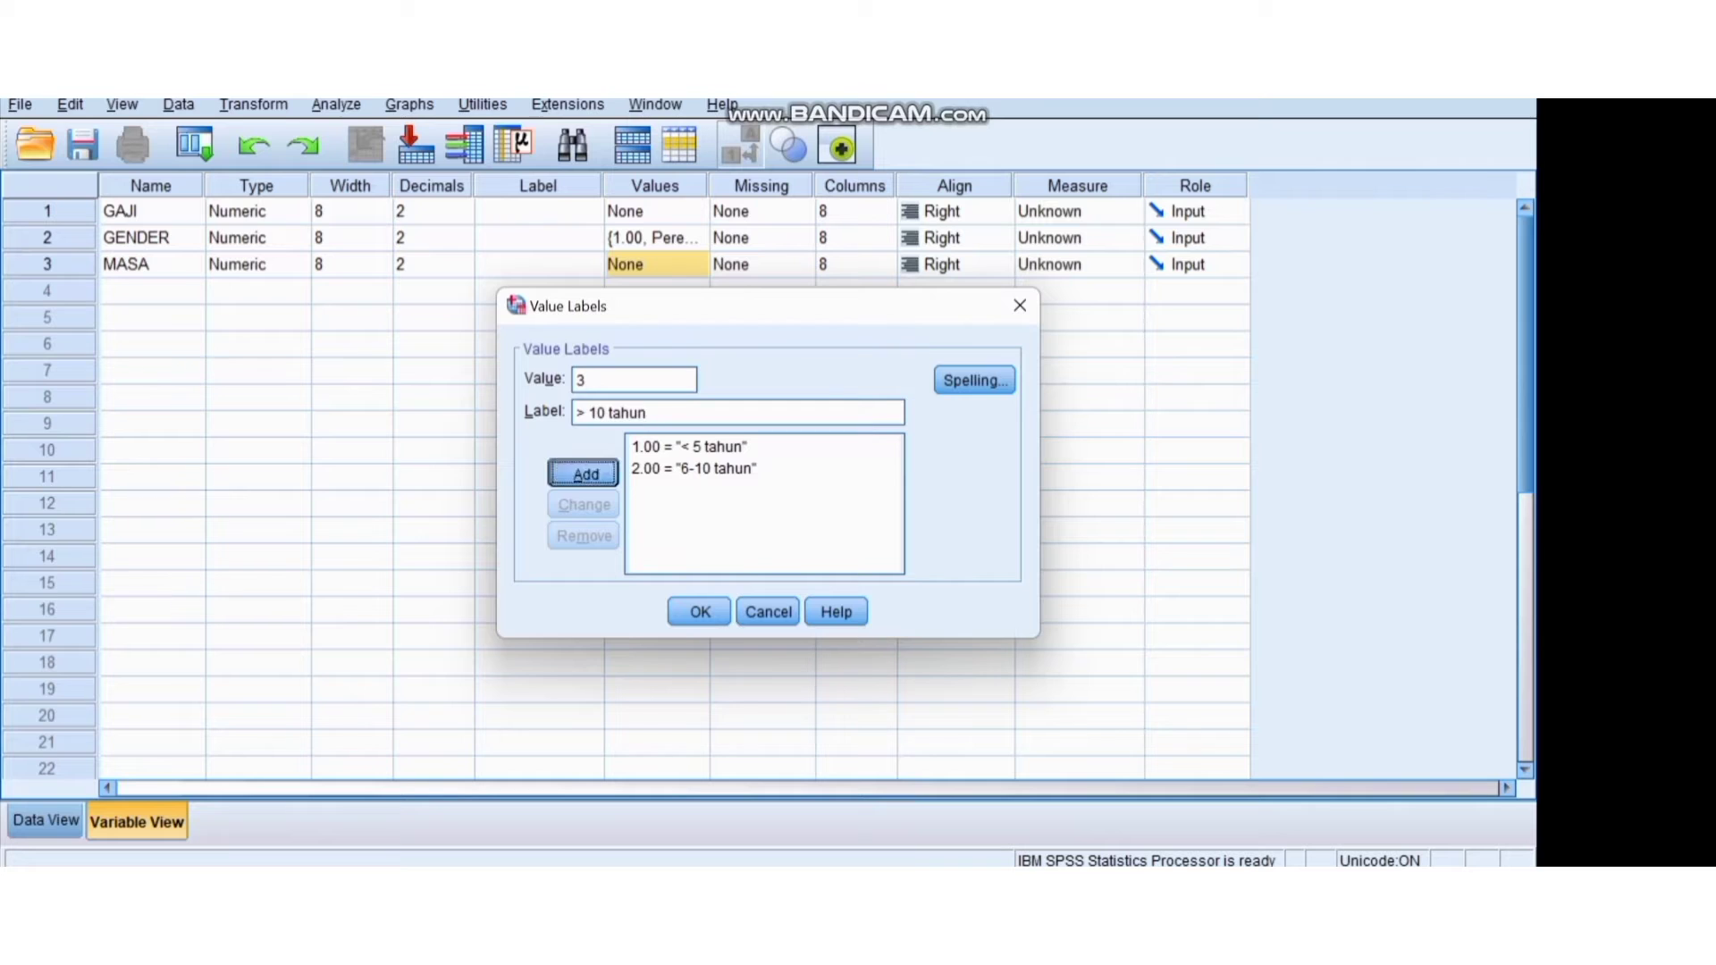
pyautogui.press('Return')
pyautogui.click(700, 612)
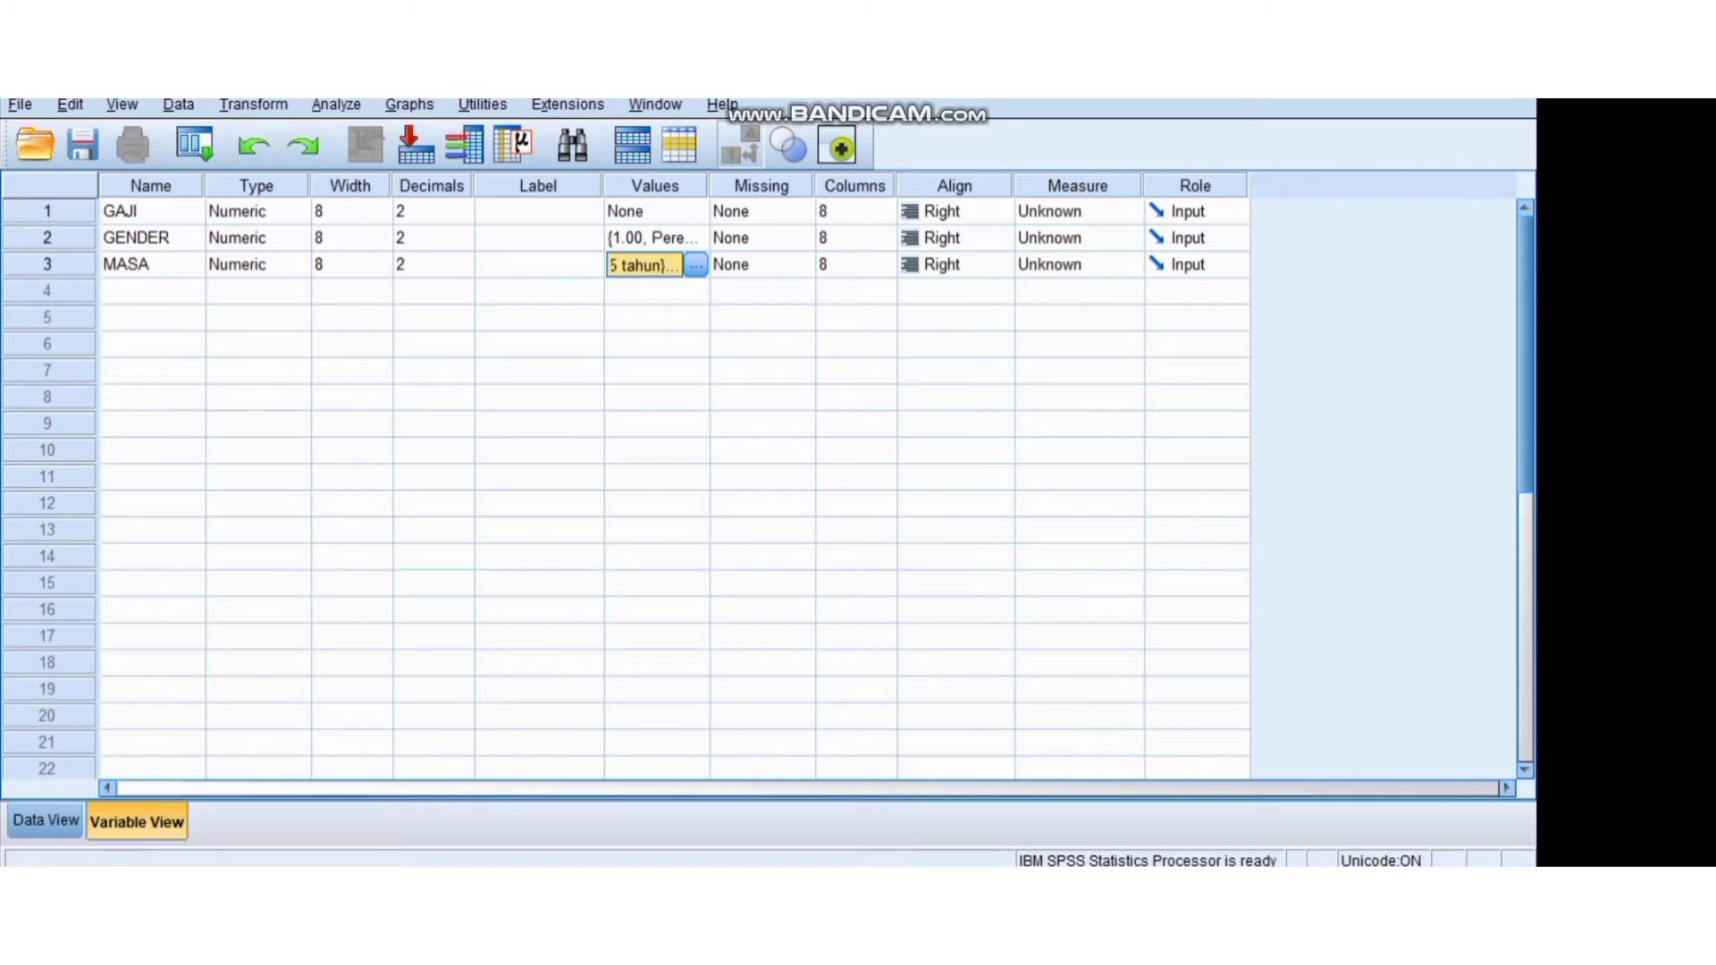
# Select the first GAJI cell in the SPSS data view, and copy the salary values C2:C46 from the Excel workbook
pyautogui.click(46, 820)
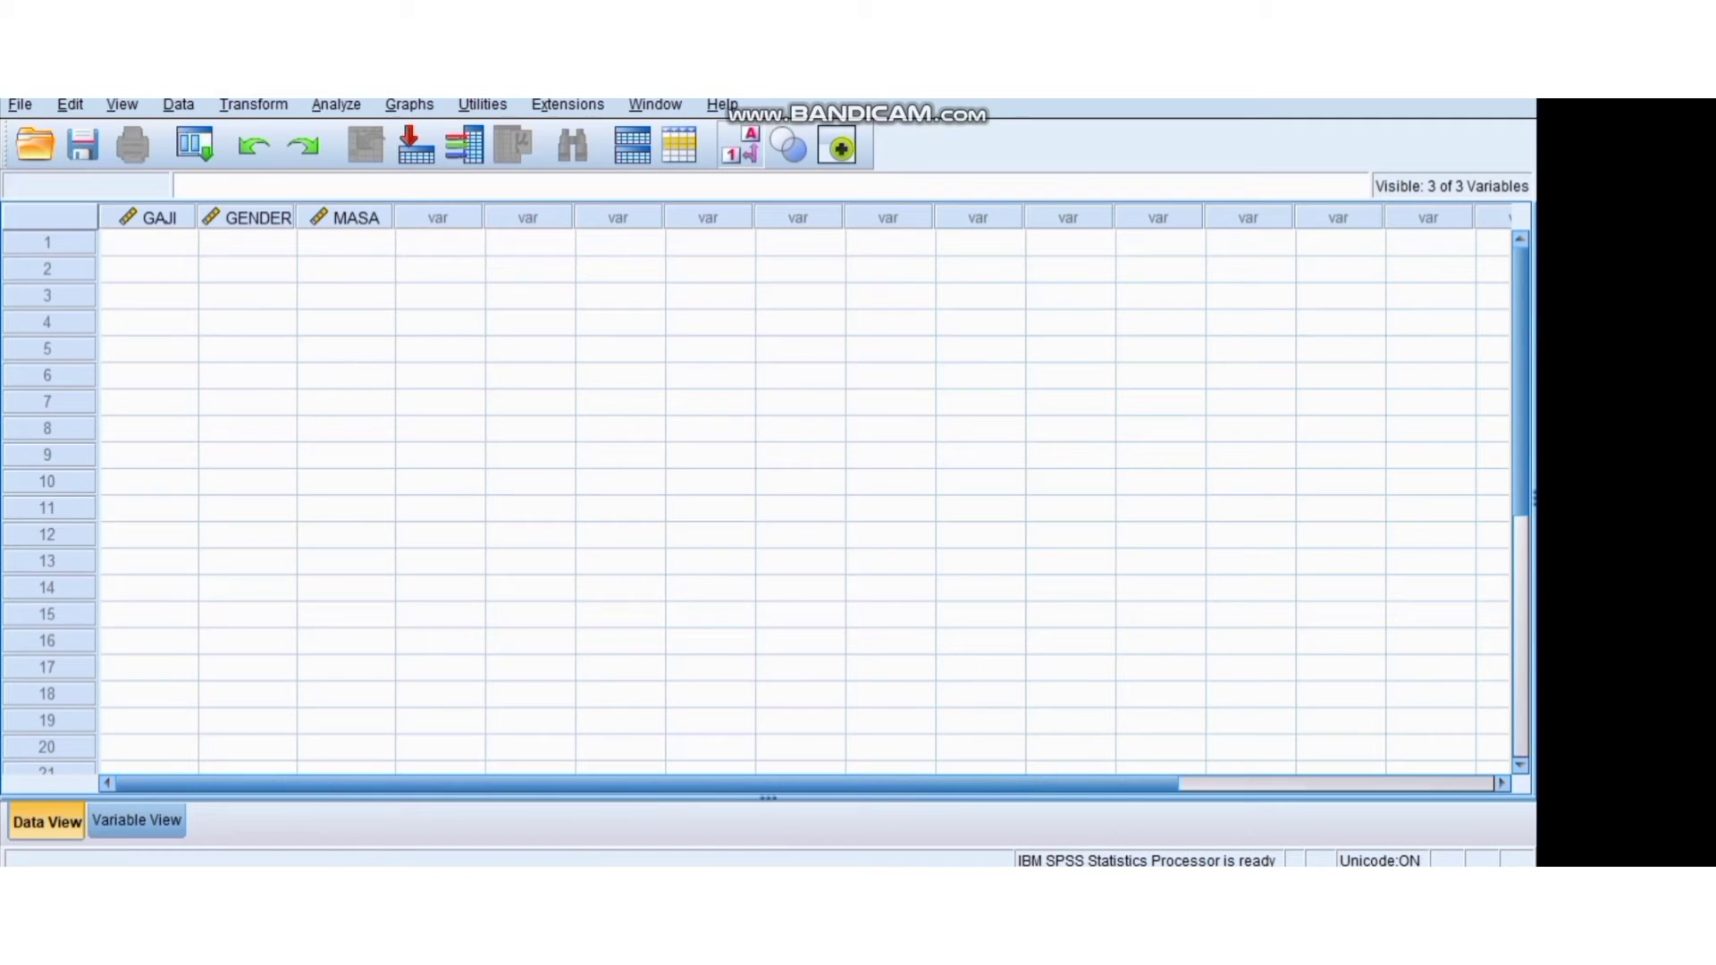
pyautogui.click(149, 242)
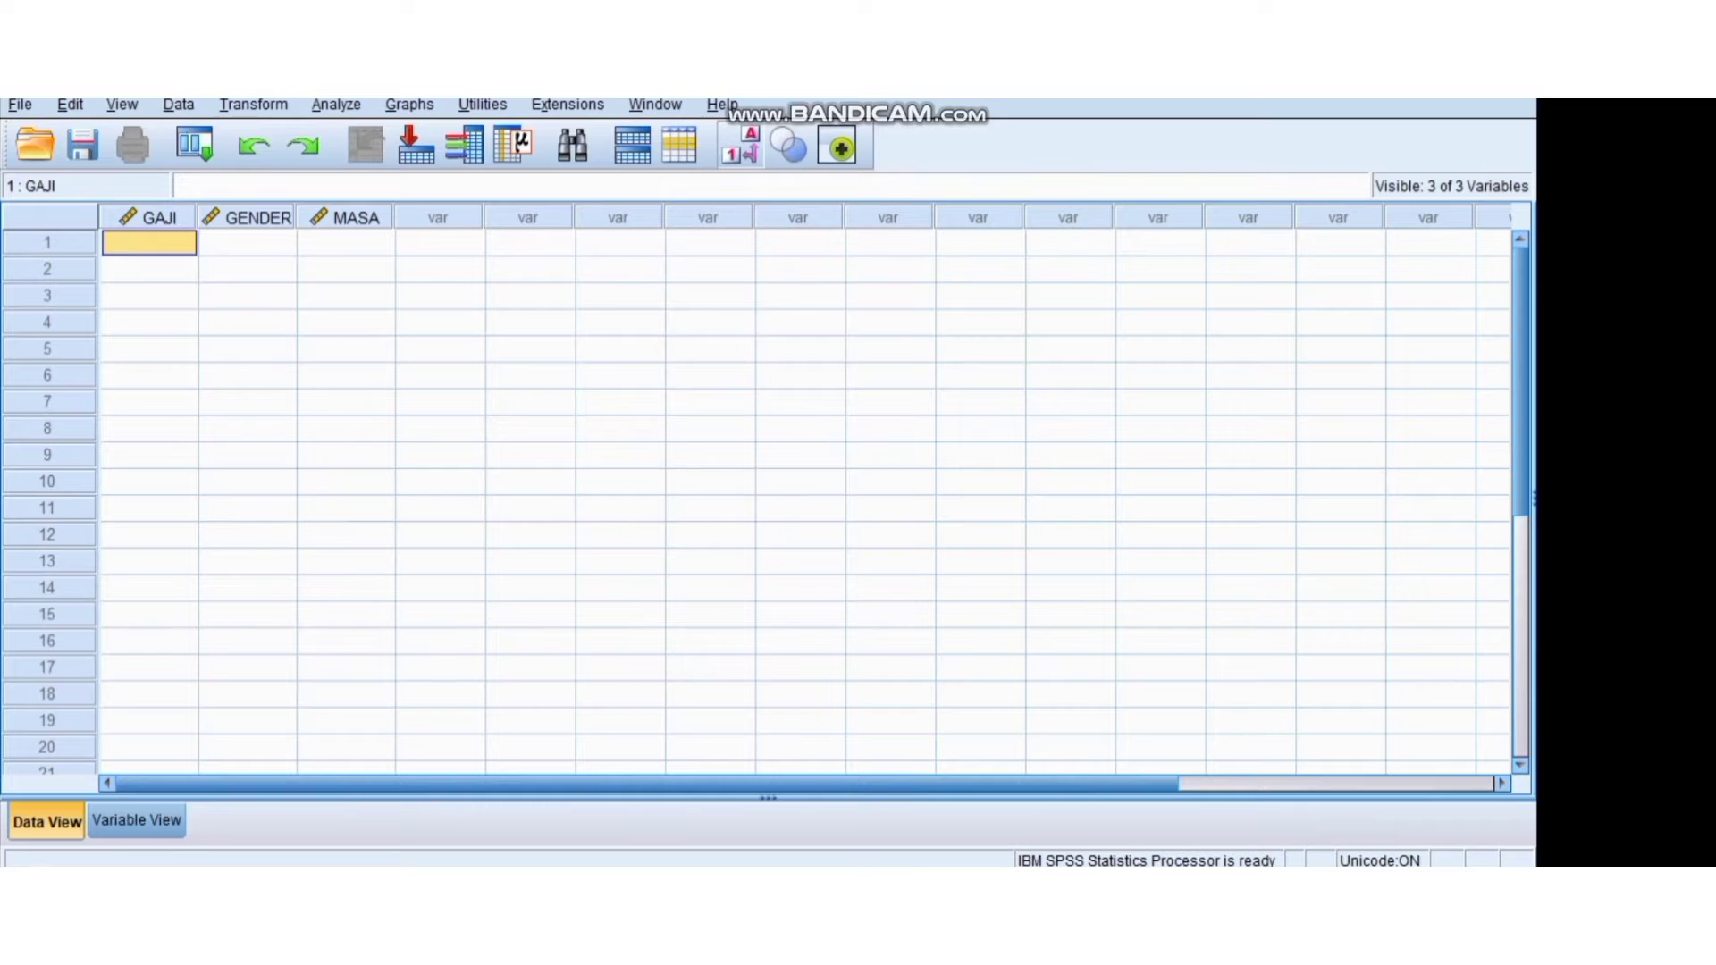
pyautogui.moveTo(988, 885)
pyautogui.click(990, 786)
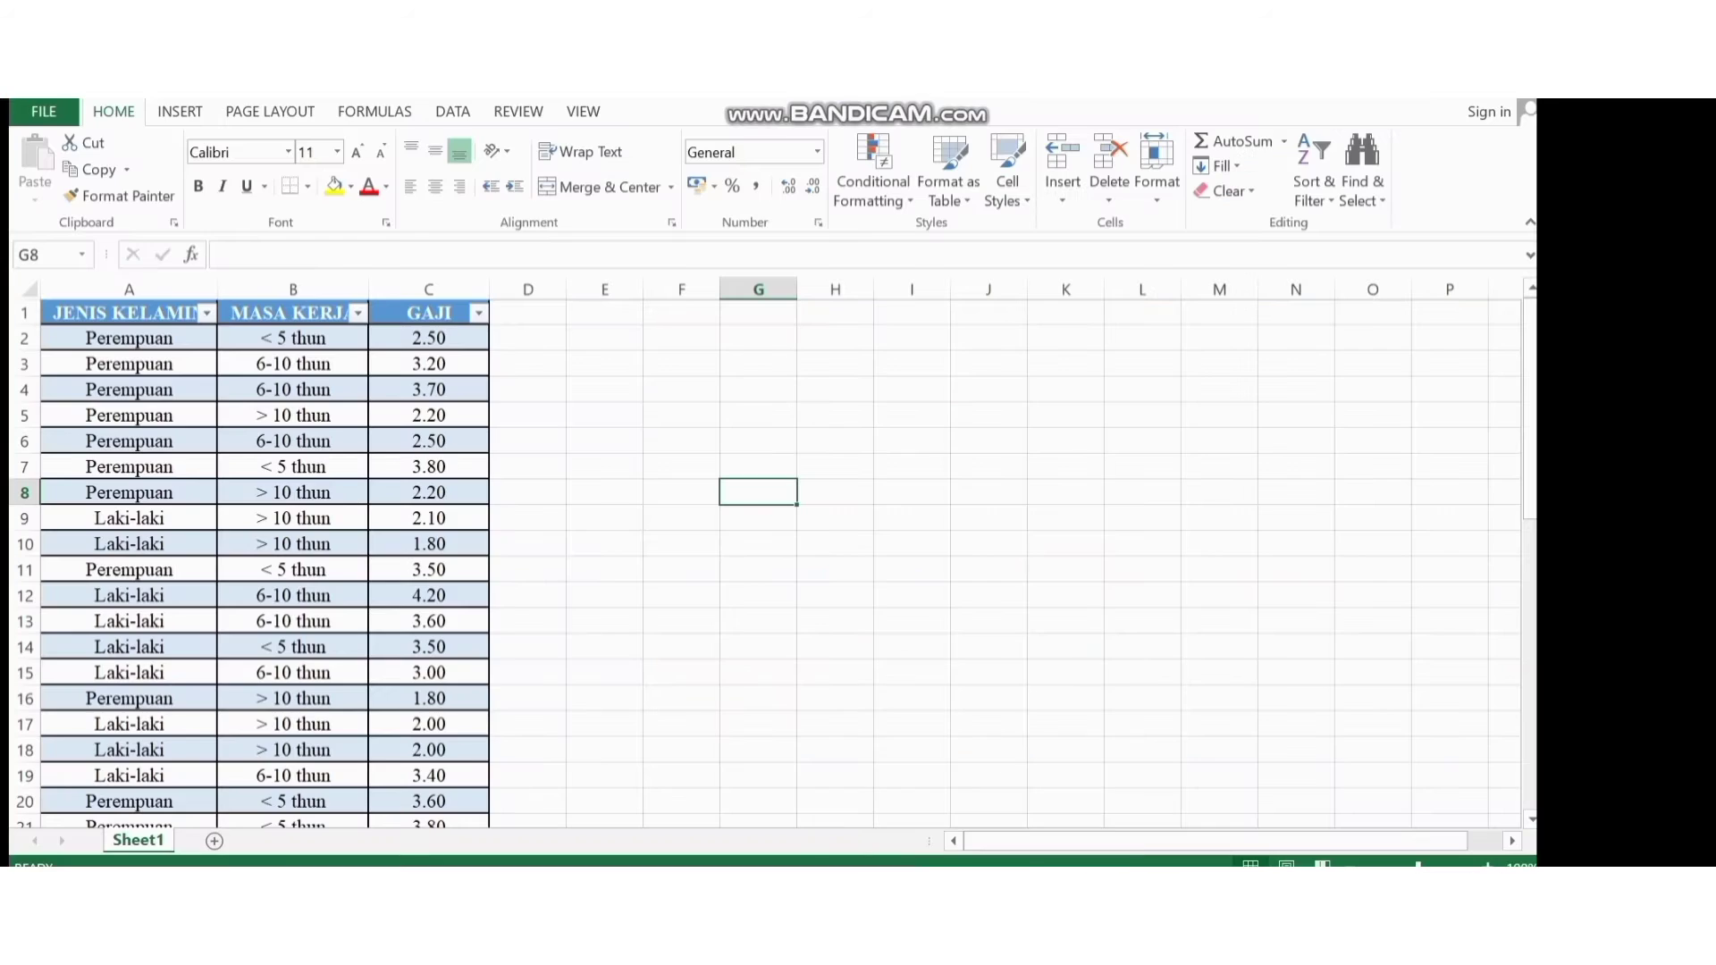
pyautogui.moveTo(420, 328); pyautogui.dragTo(474, 770)
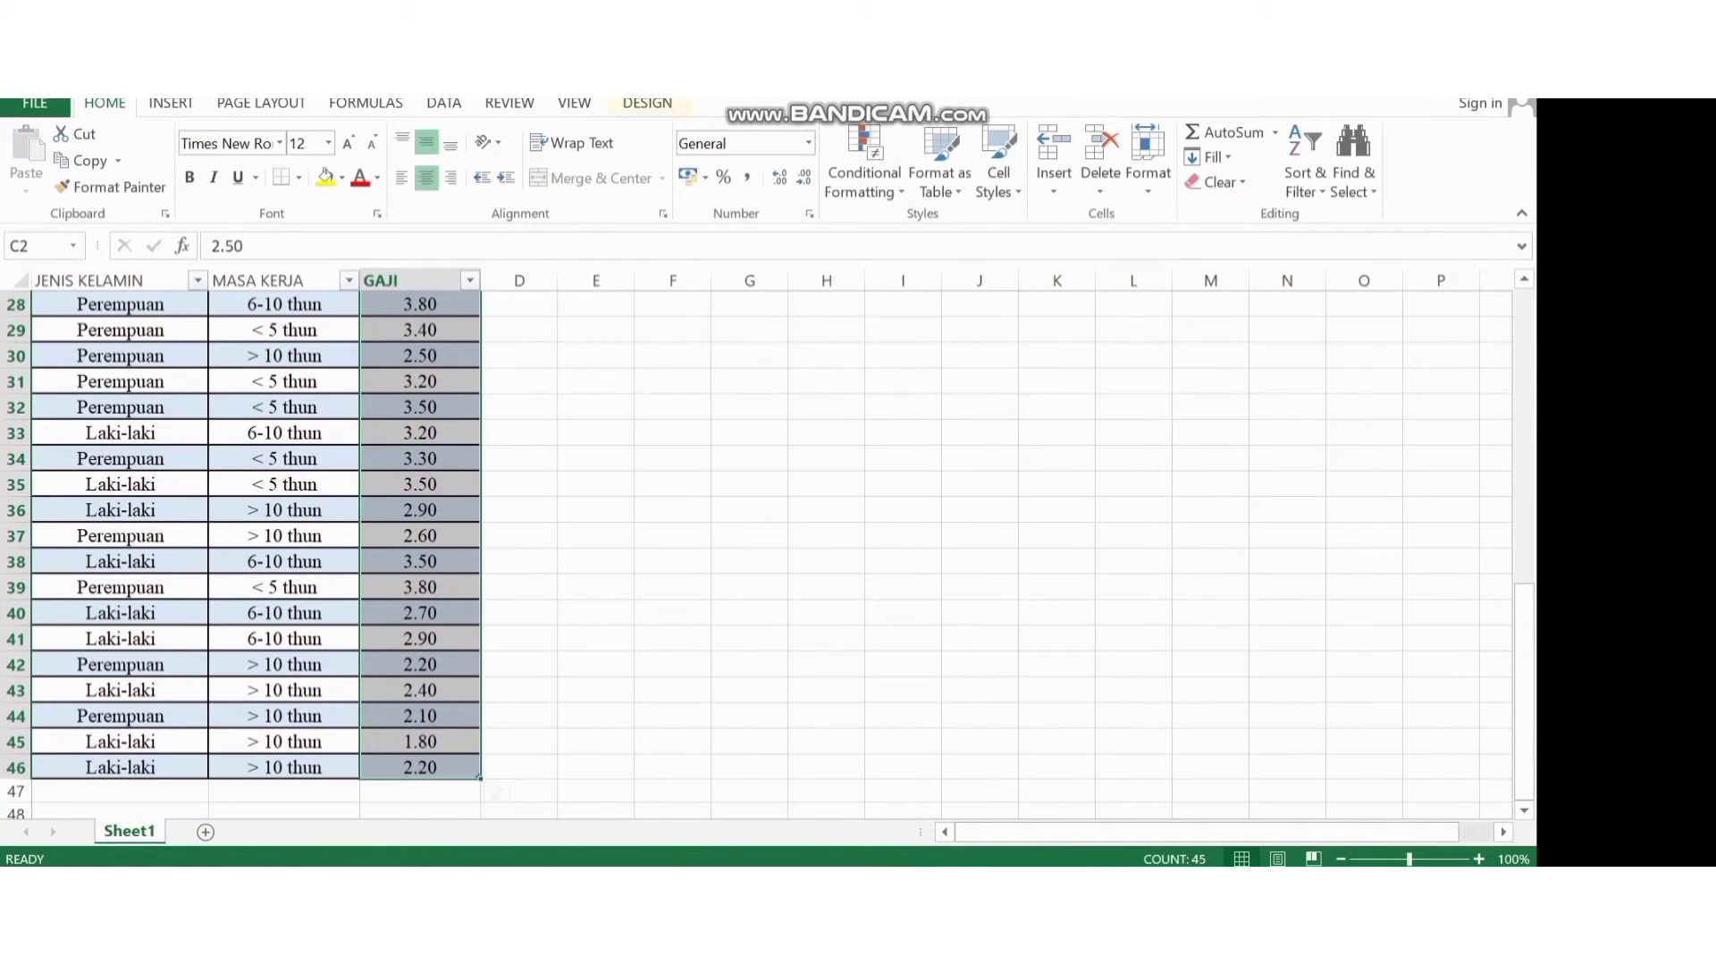
pyautogui.rightClick(437, 328)
pyautogui.click(489, 374)
pyautogui.scroll(9, 626, 536)
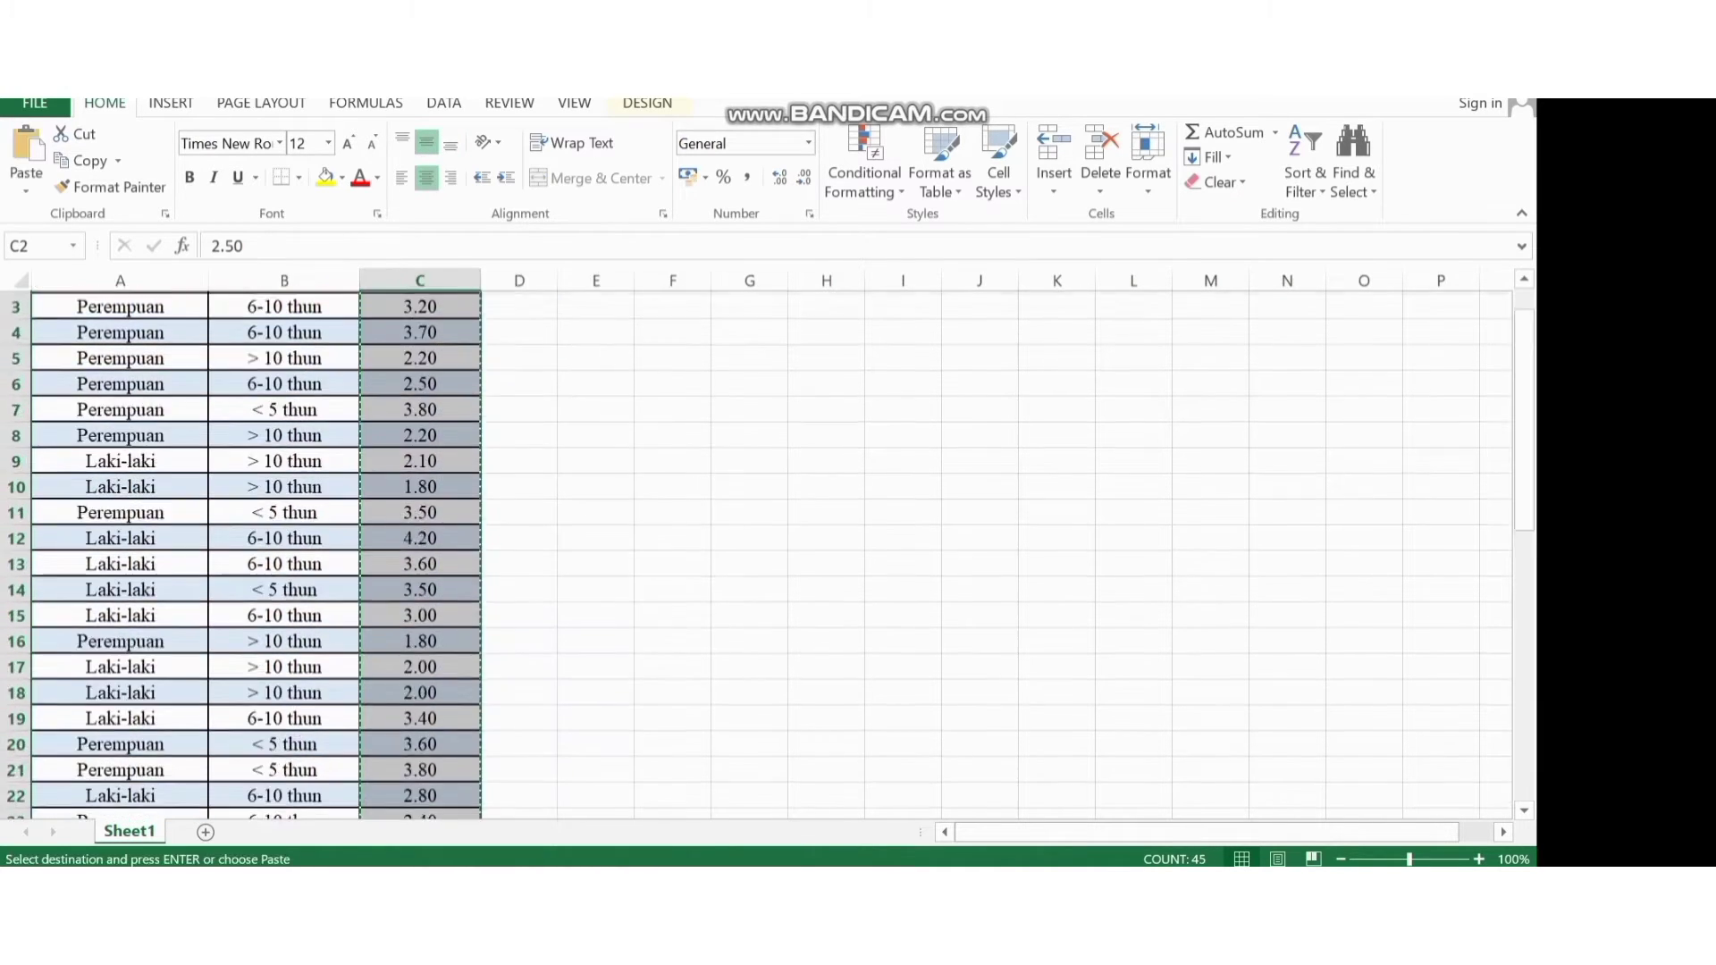
pyautogui.moveTo(1096, 871)
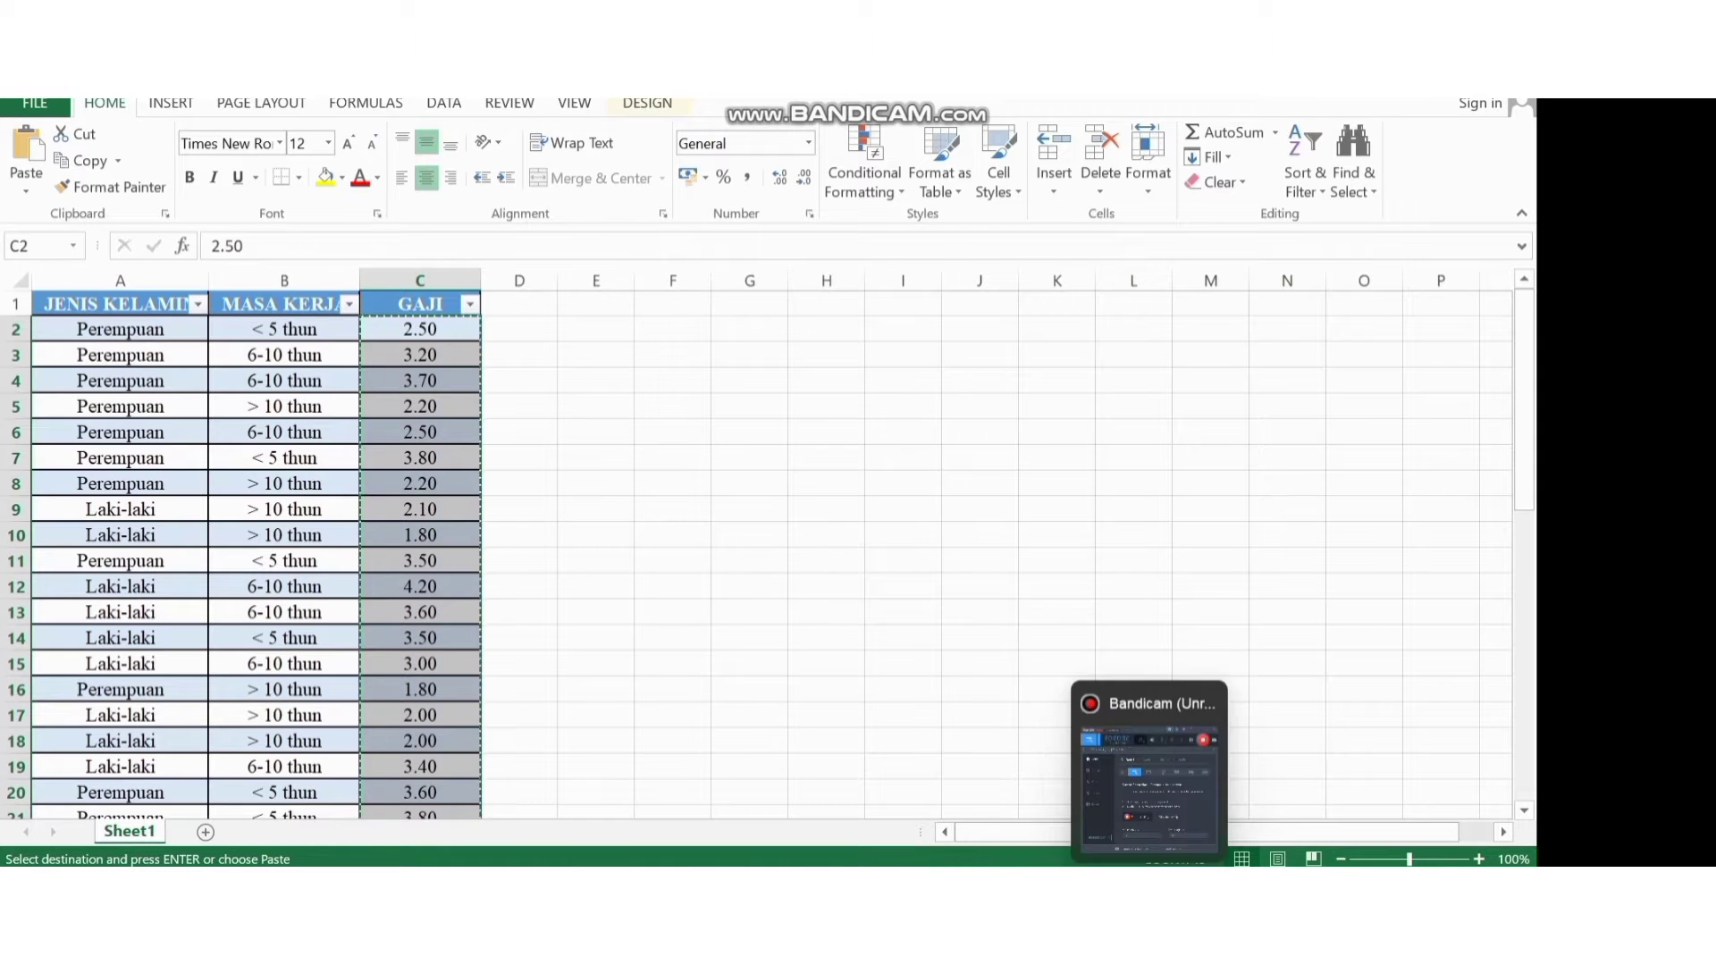
# Switch to the SPSS dataset with the GAJI variable and paste the copied salary values into the GAJI column
pyautogui.moveTo(1018, 871)
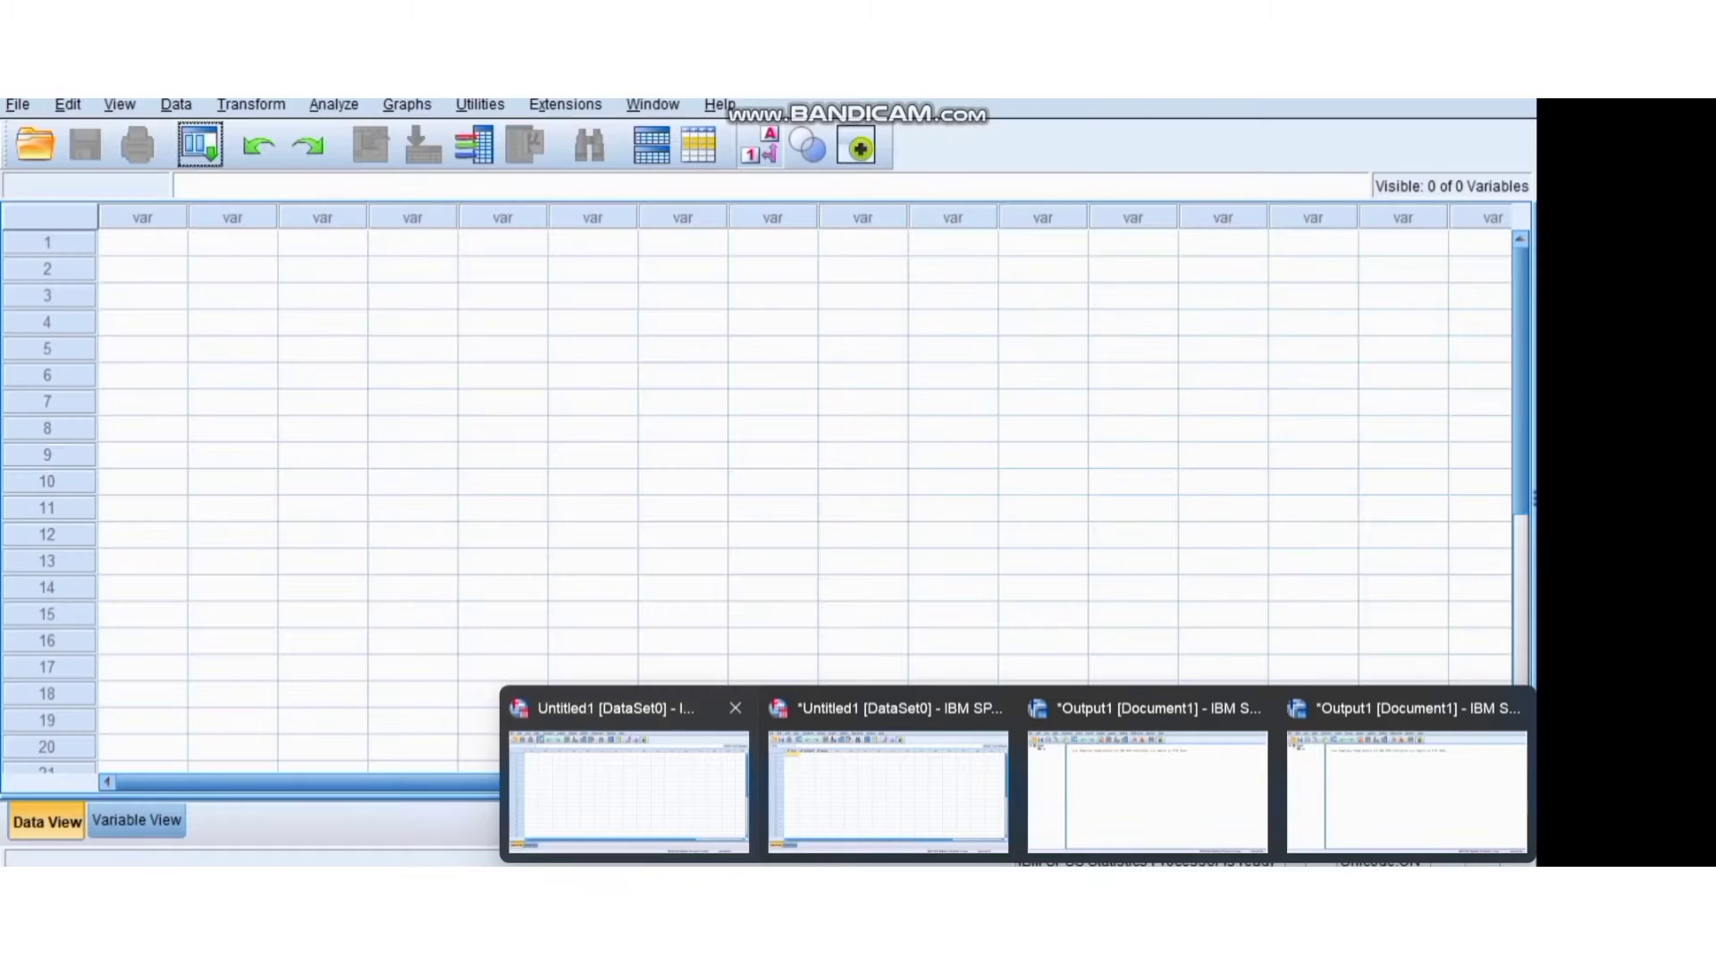
pyautogui.click(629, 790)
pyautogui.moveTo(1018, 871)
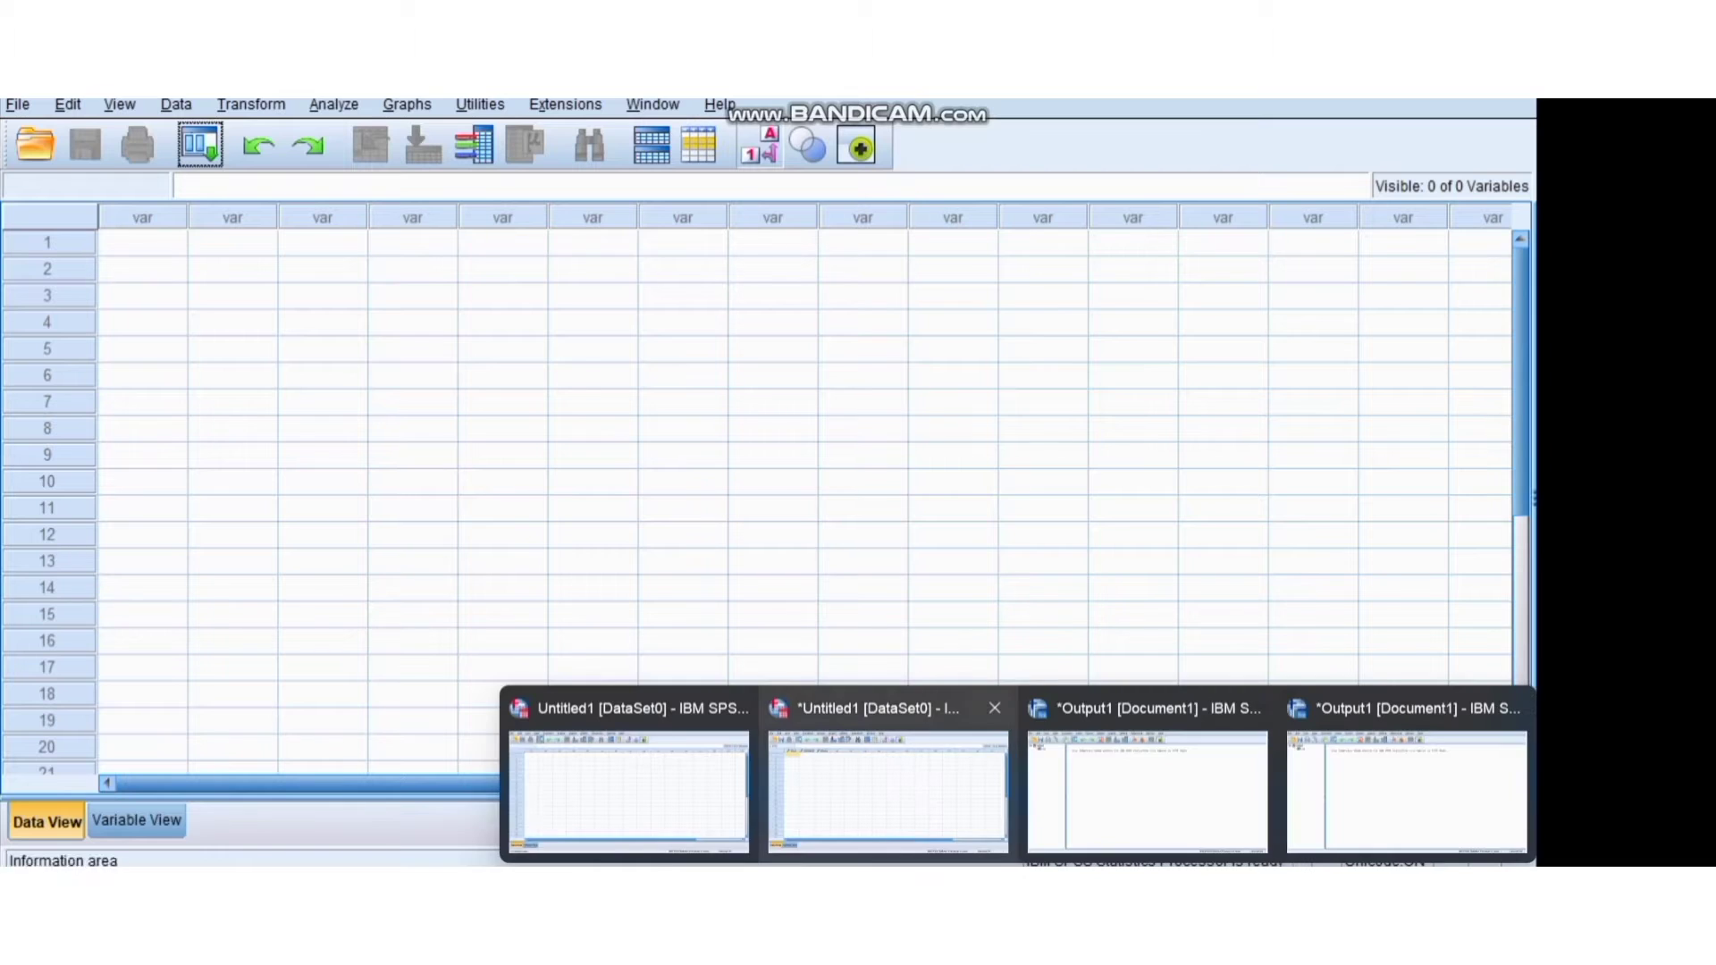
pyautogui.click(884, 777)
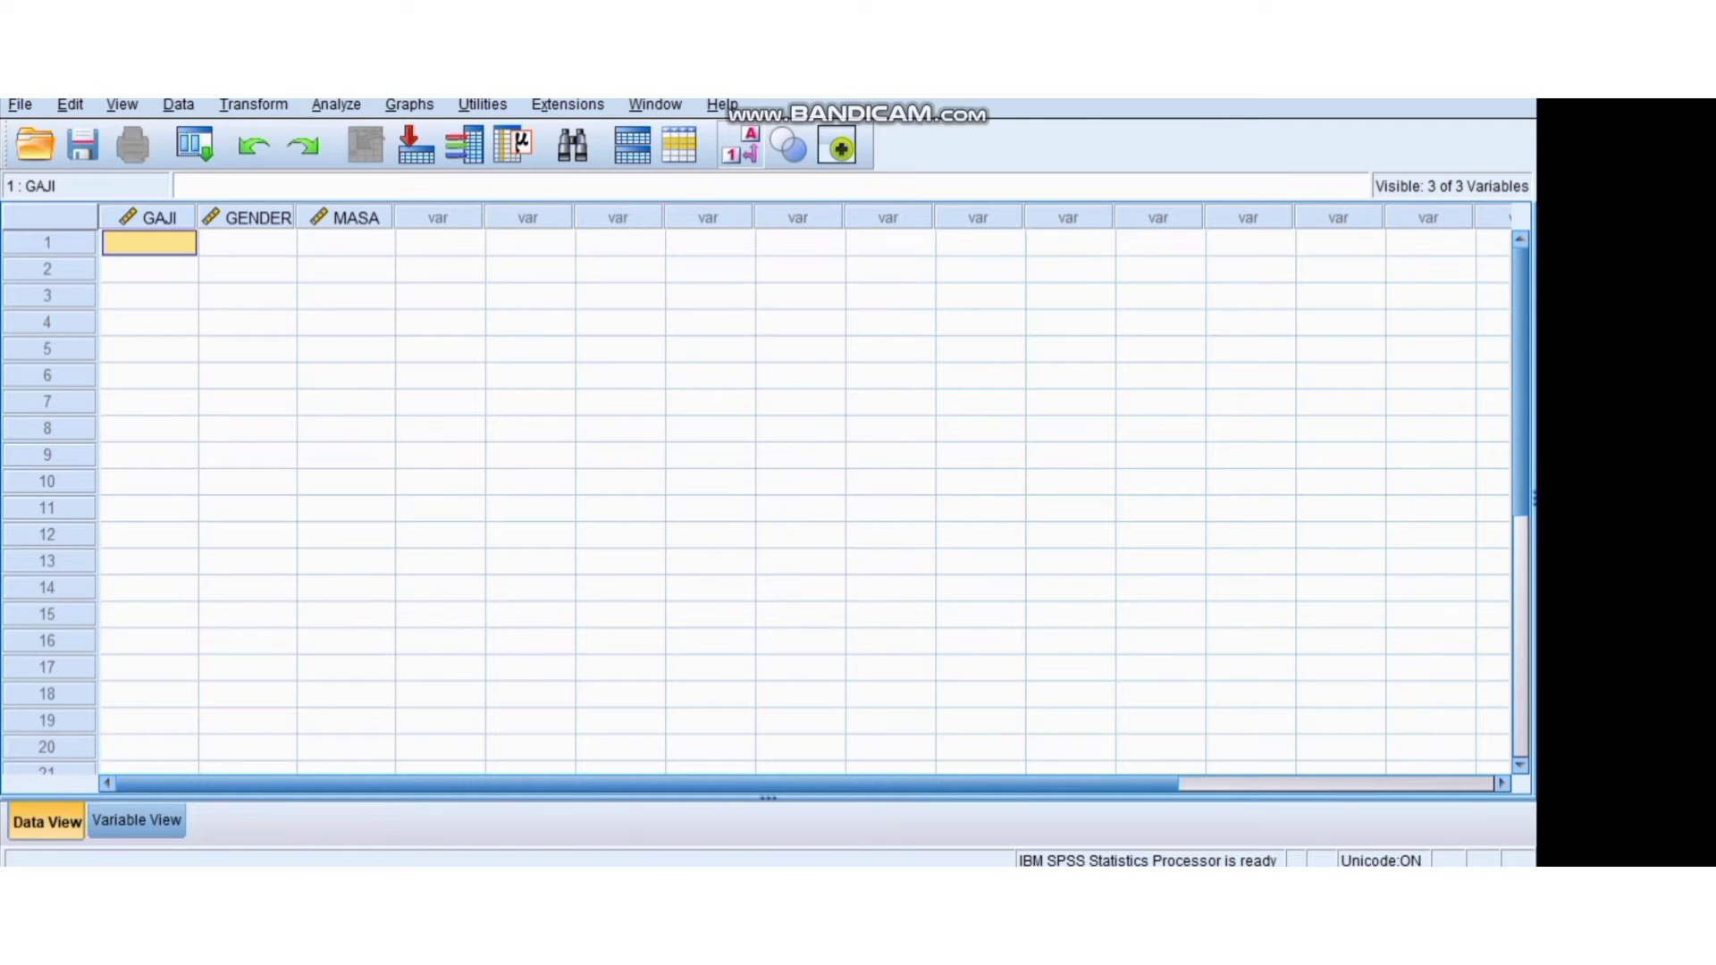
pyautogui.hotkey('ctrl', 'v')
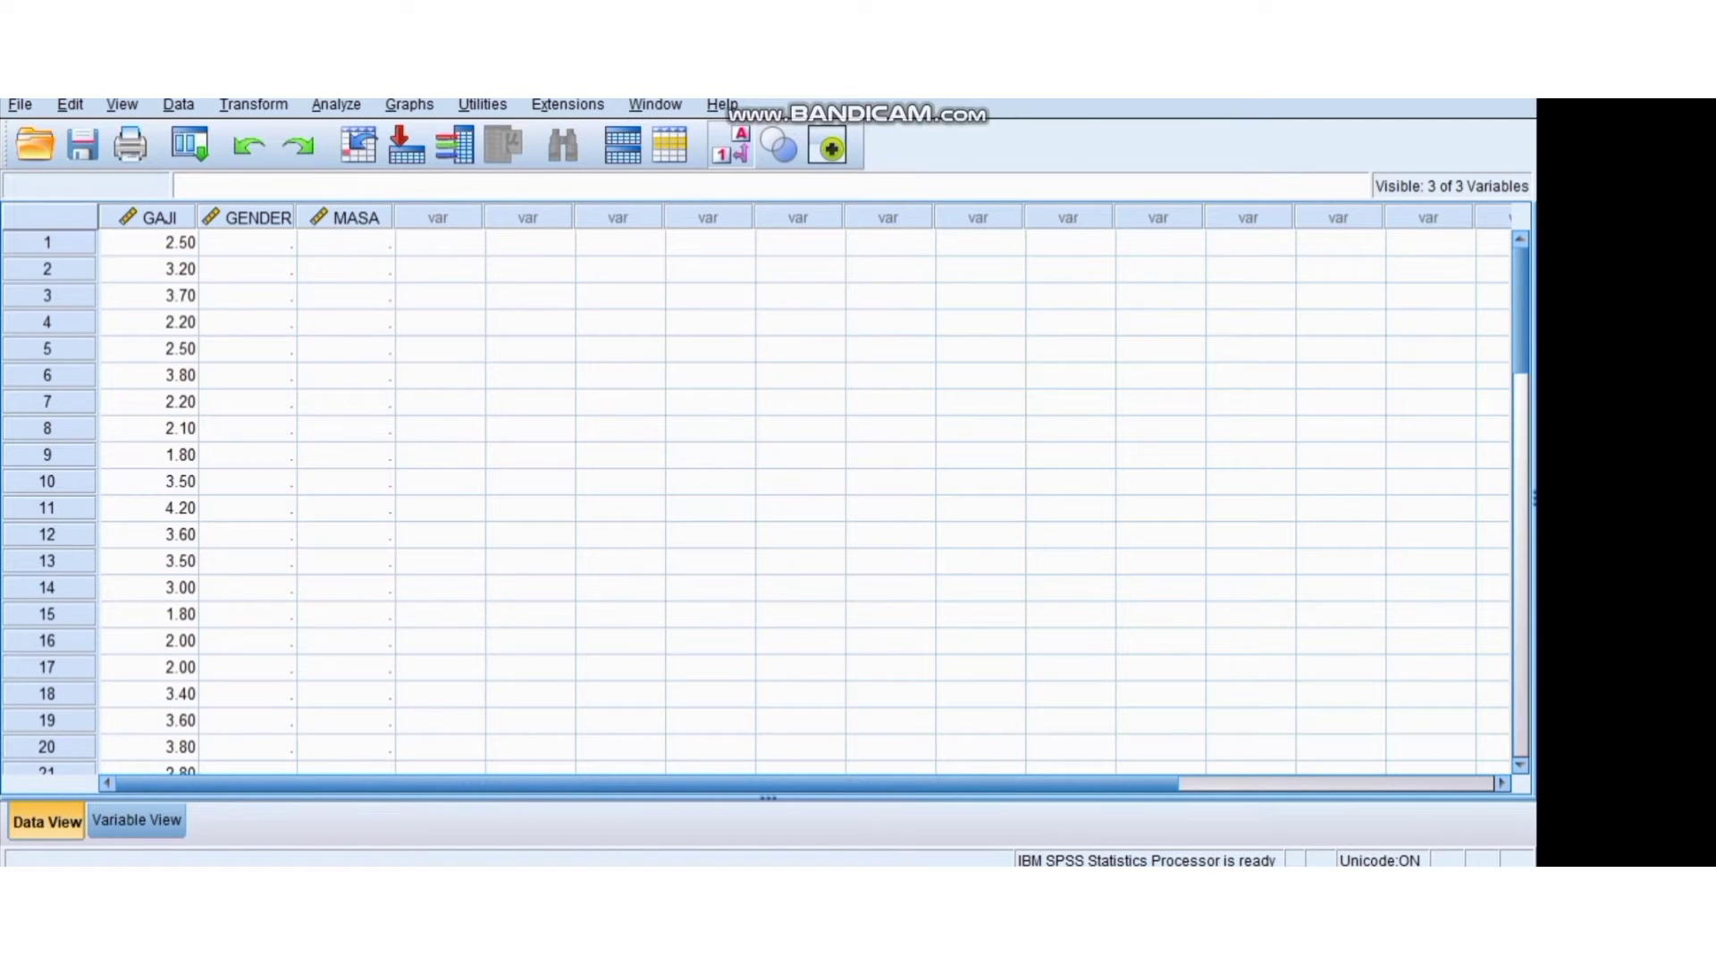
# Enter code 1 (Perempuan) in the GENDER column for rows 1 to 7
pyautogui.click(248, 243)
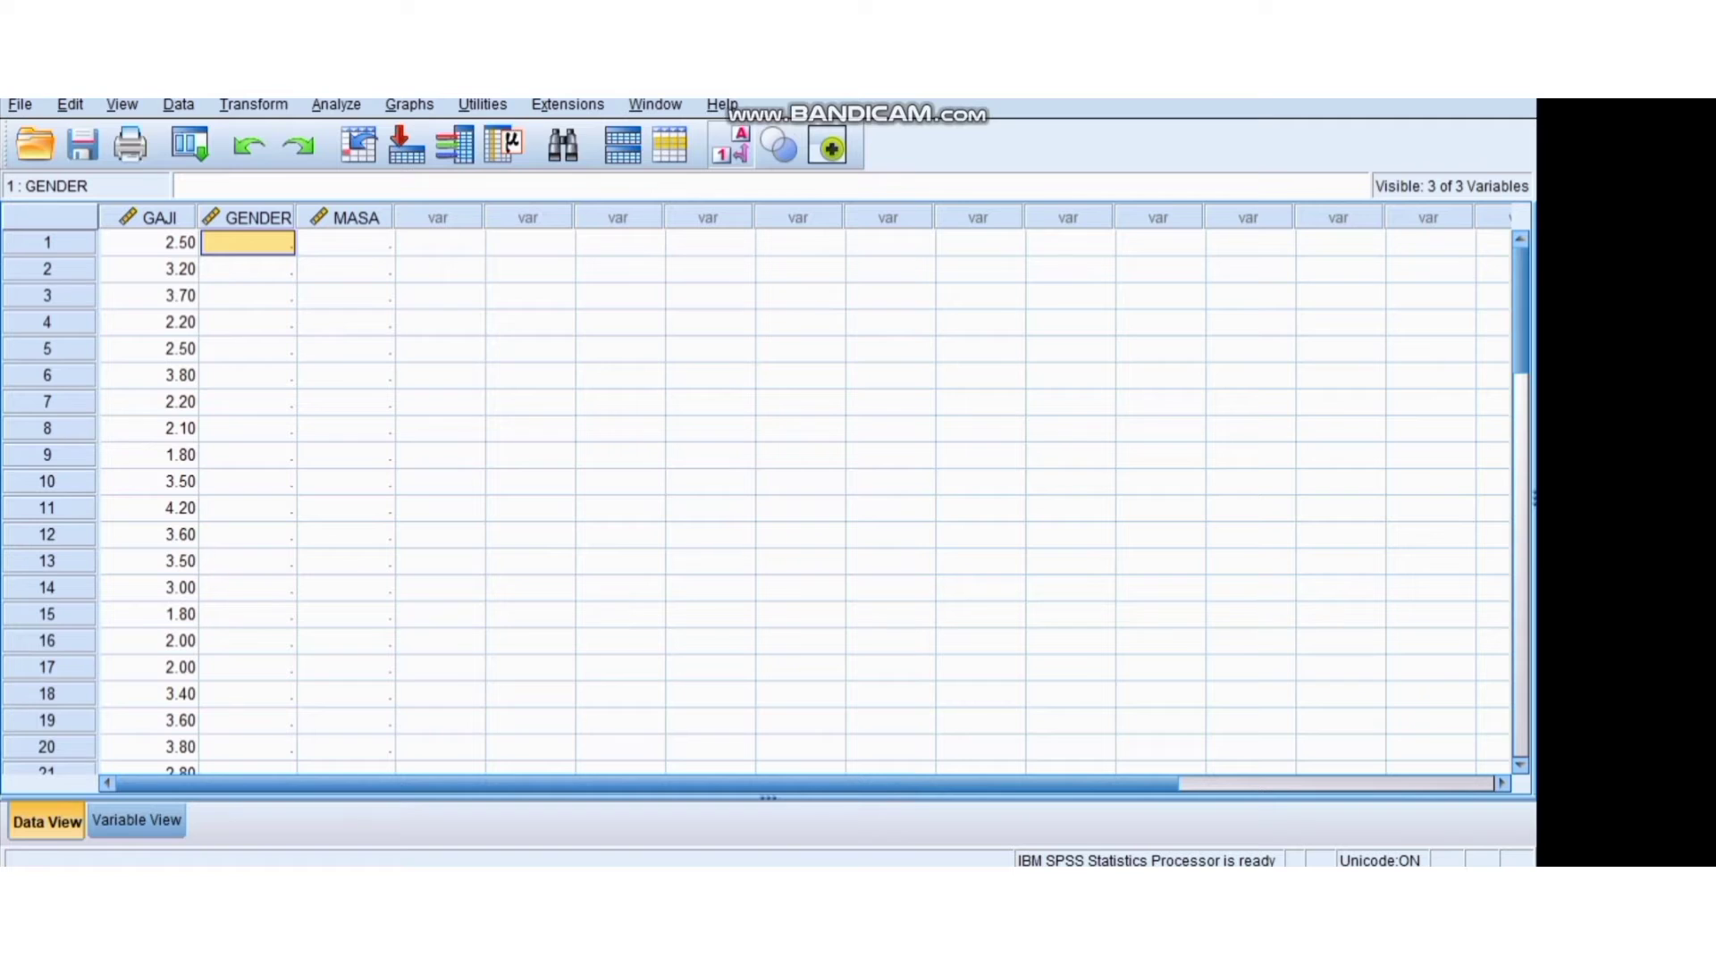
pyautogui.write('1')
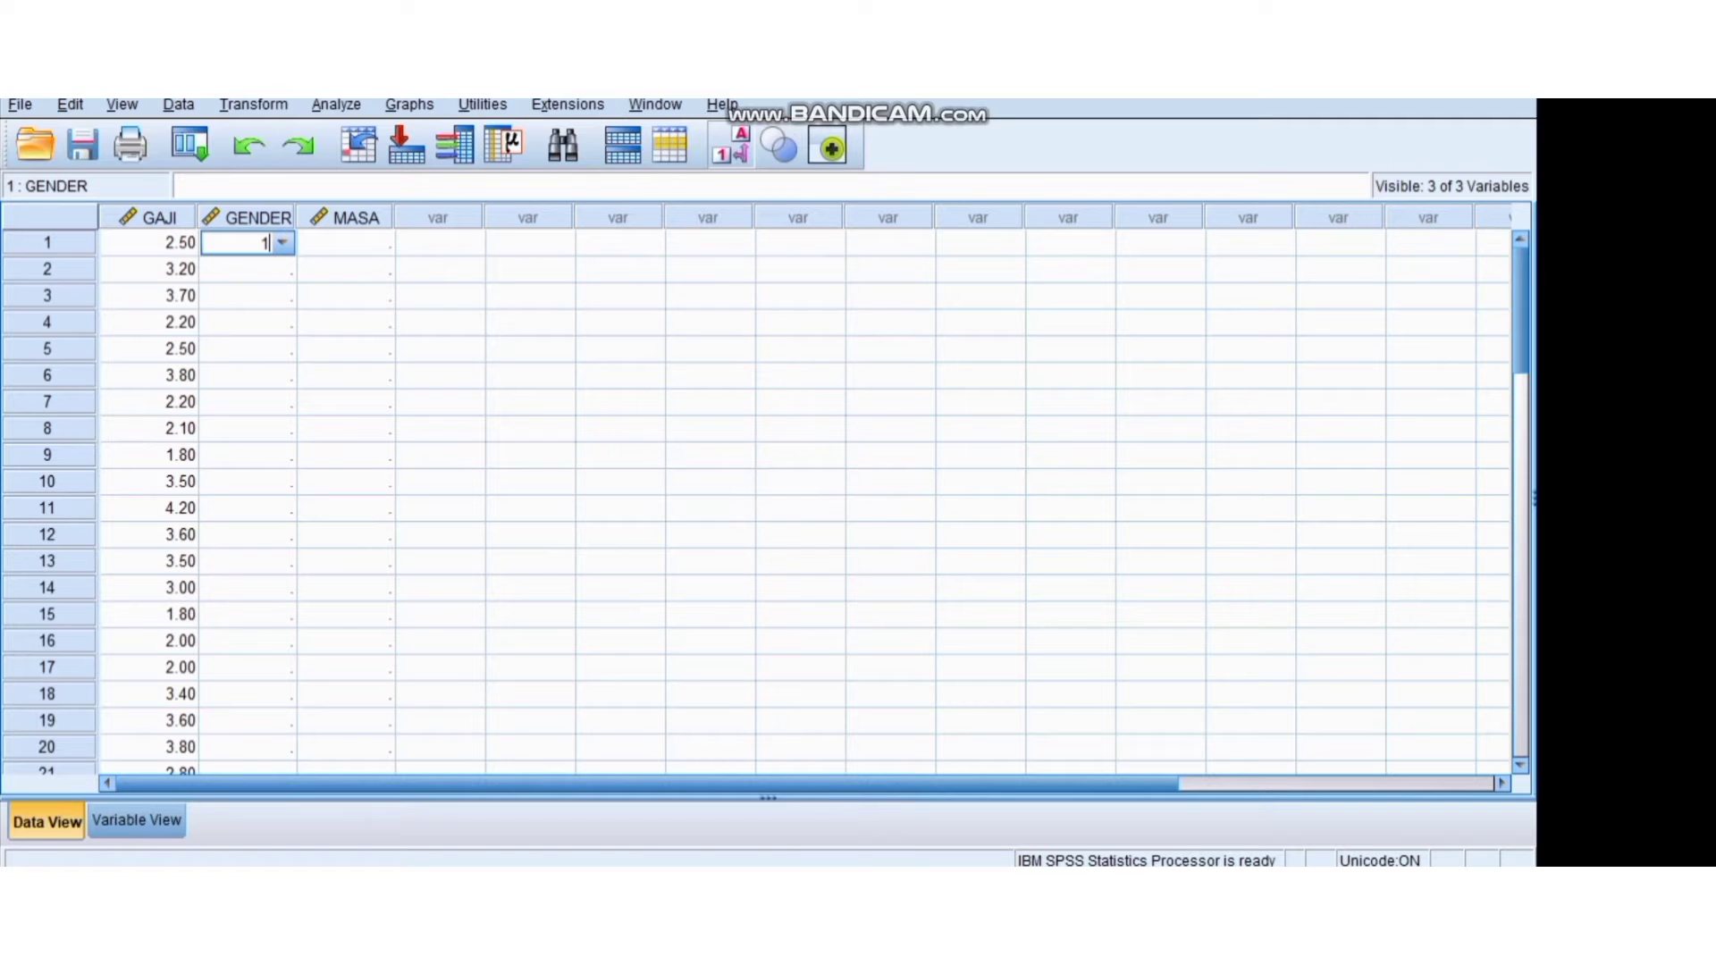
pyautogui.press('Return')
pyautogui.write('1')
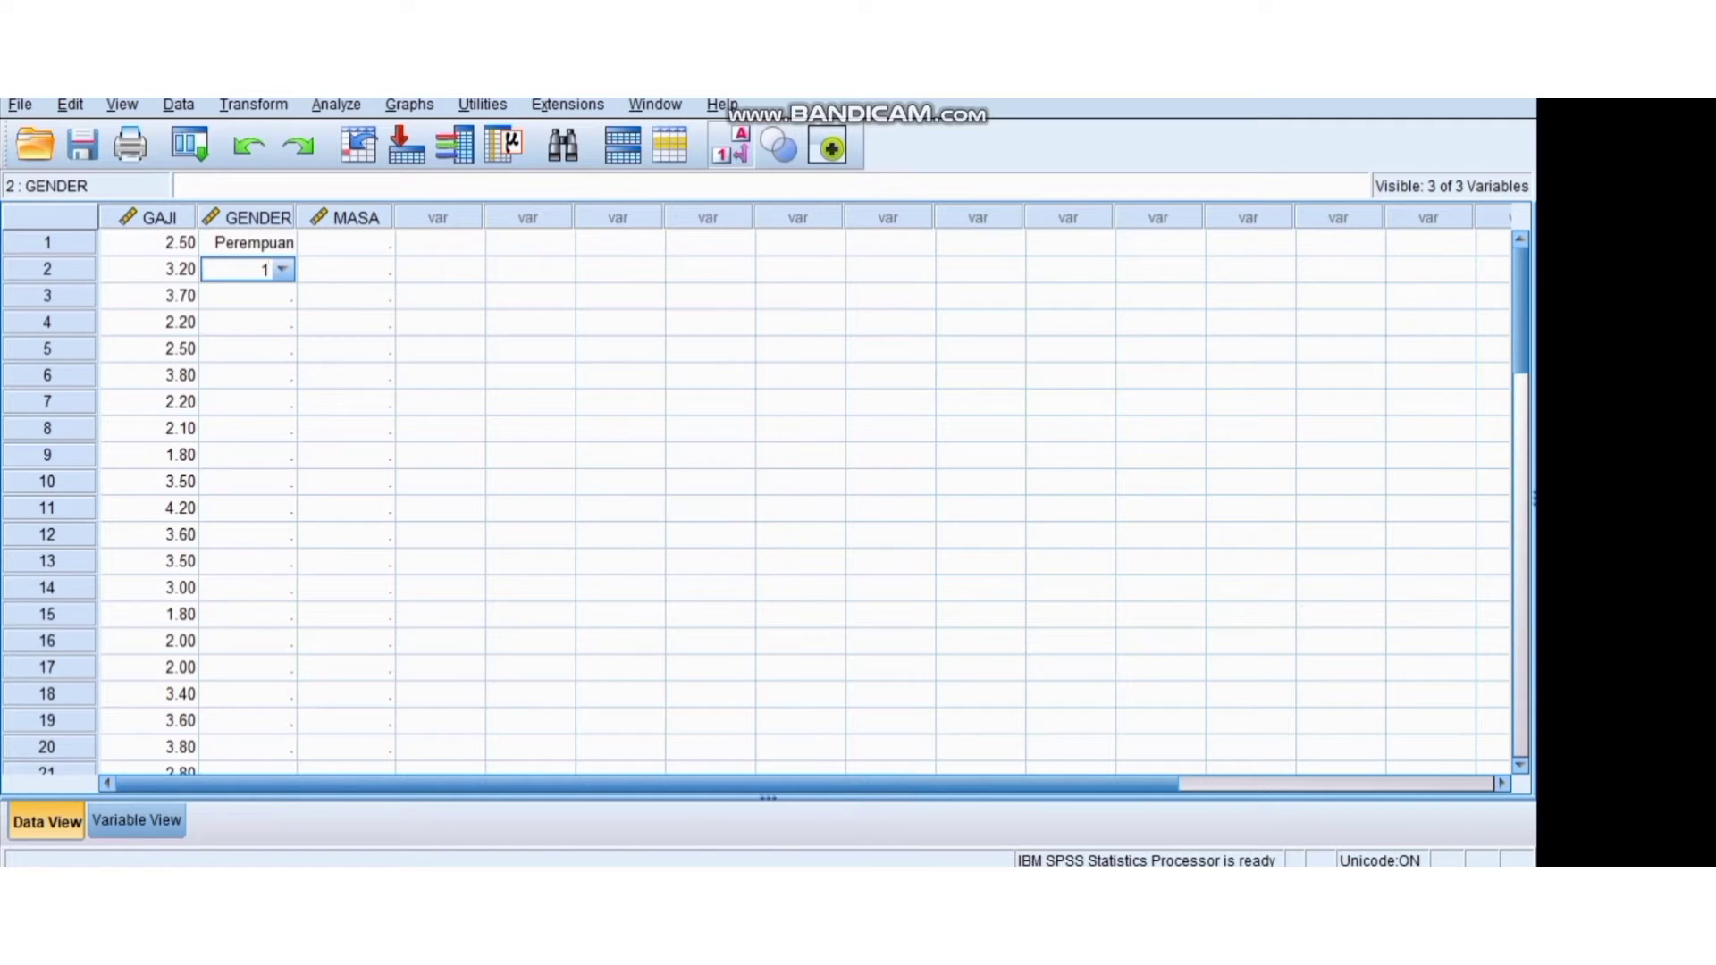
pyautogui.press('Return')
pyautogui.write('1')
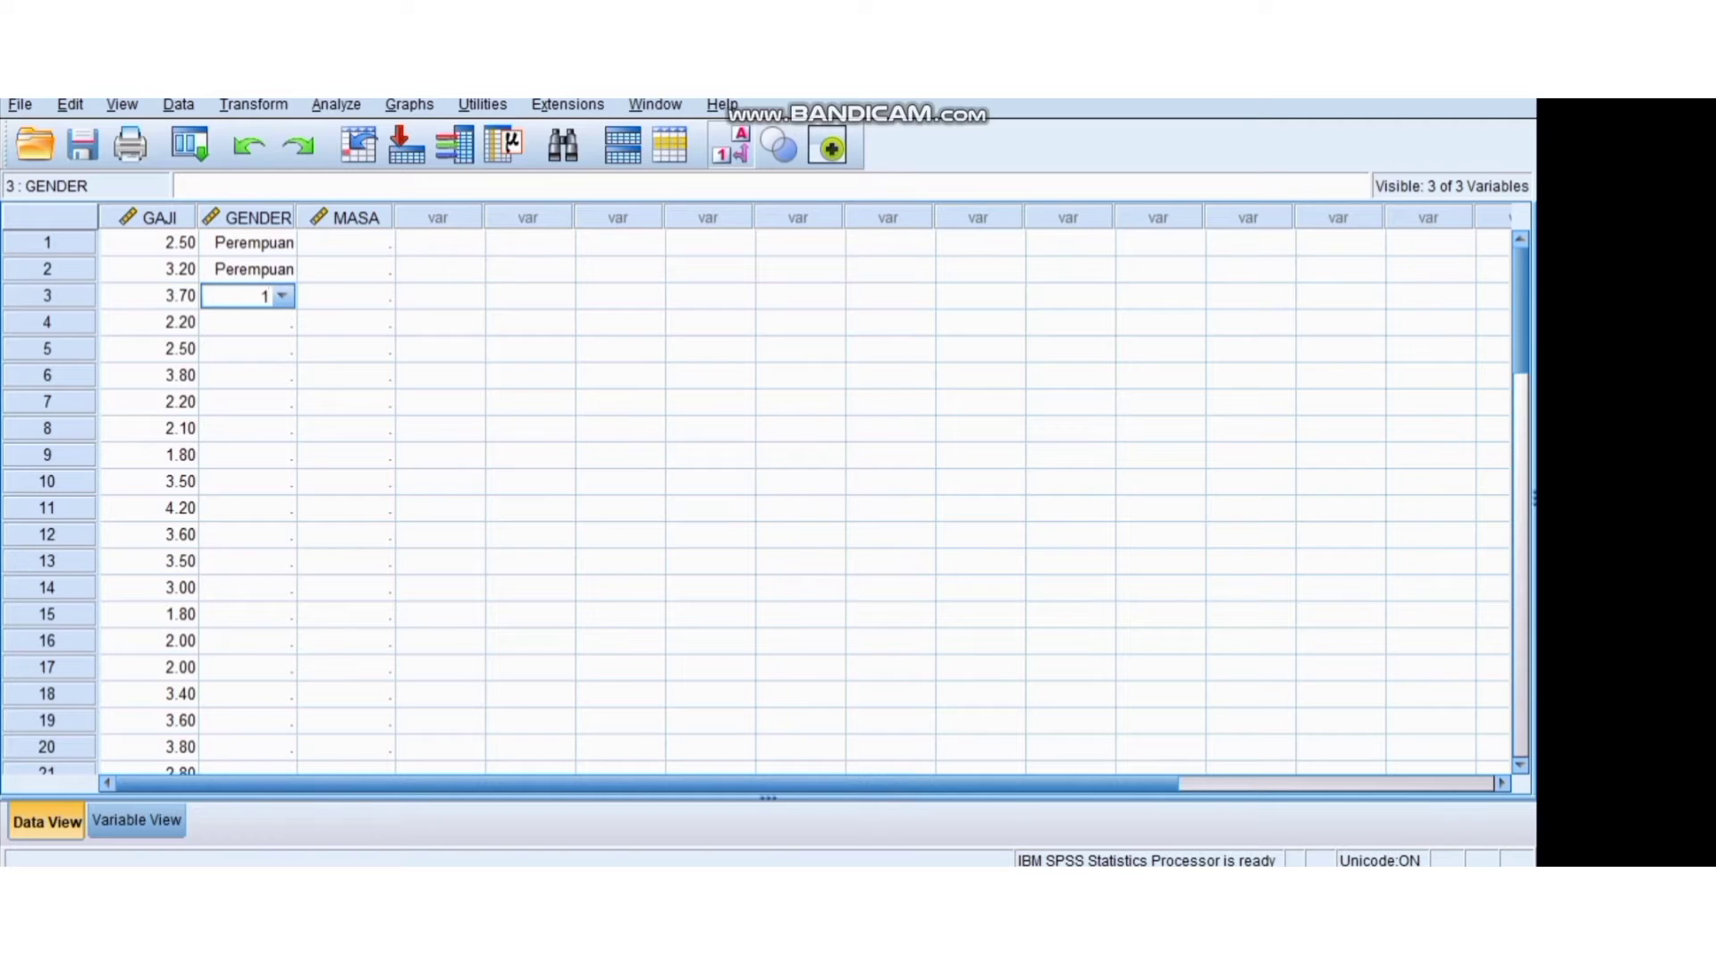
pyautogui.press('Return')
pyautogui.write('1')
pyautogui.press('Return')
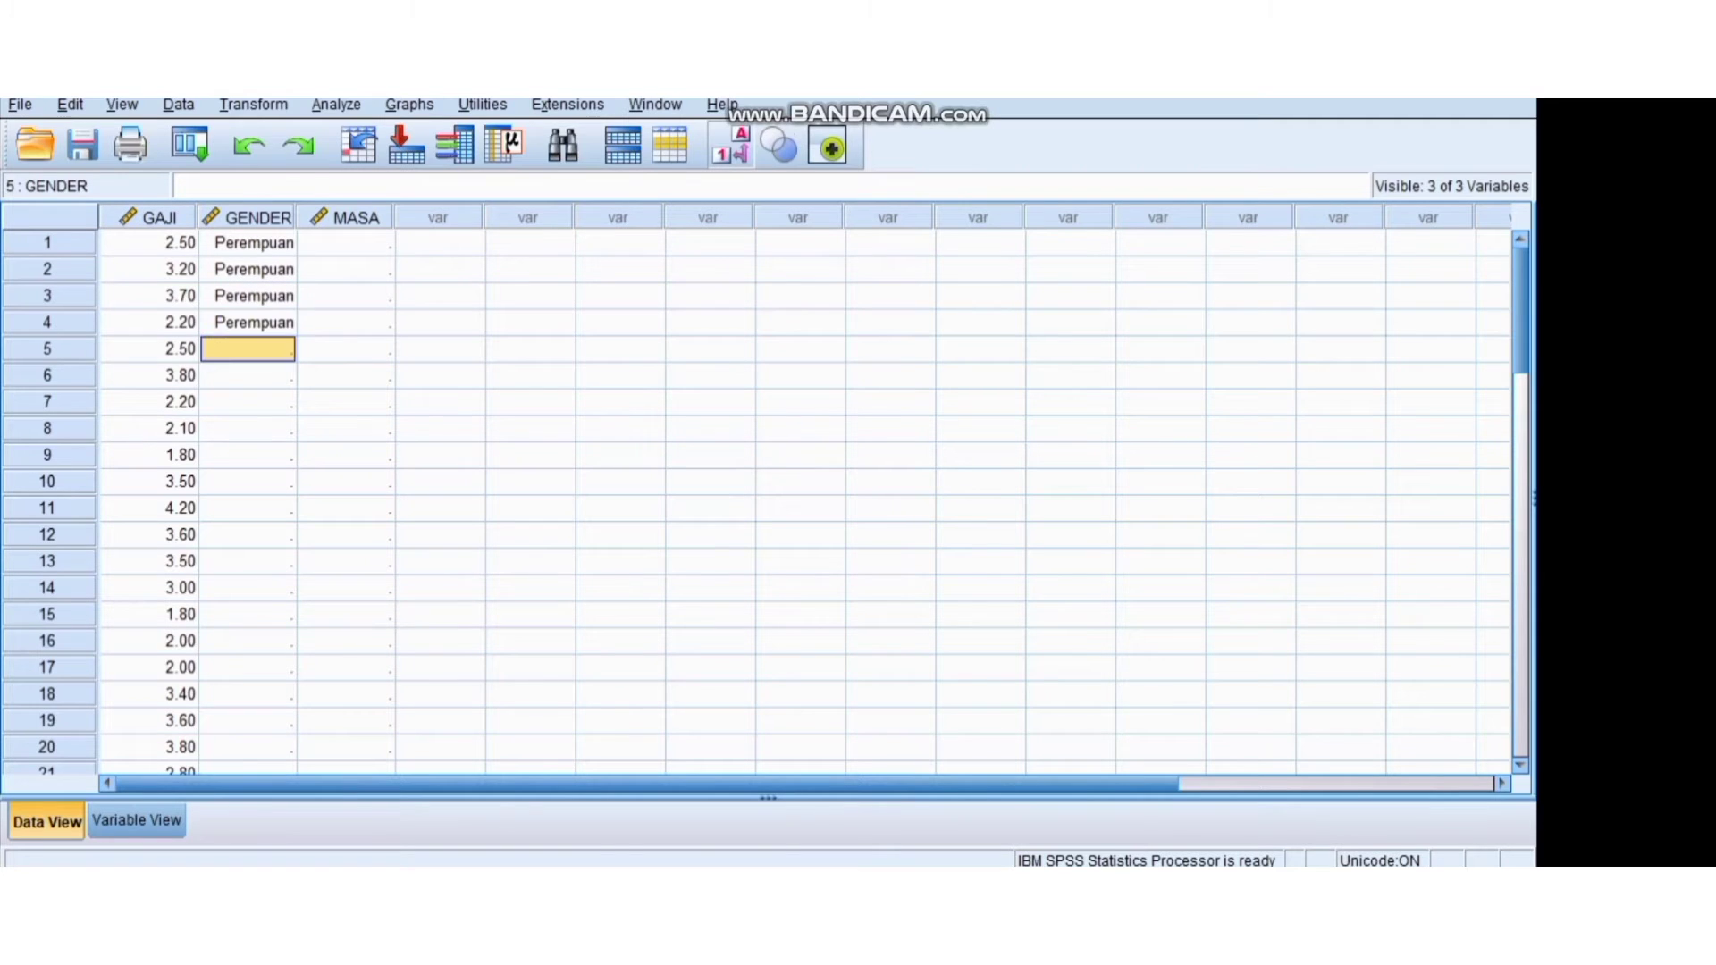
pyautogui.write('1')
pyautogui.press('Return')
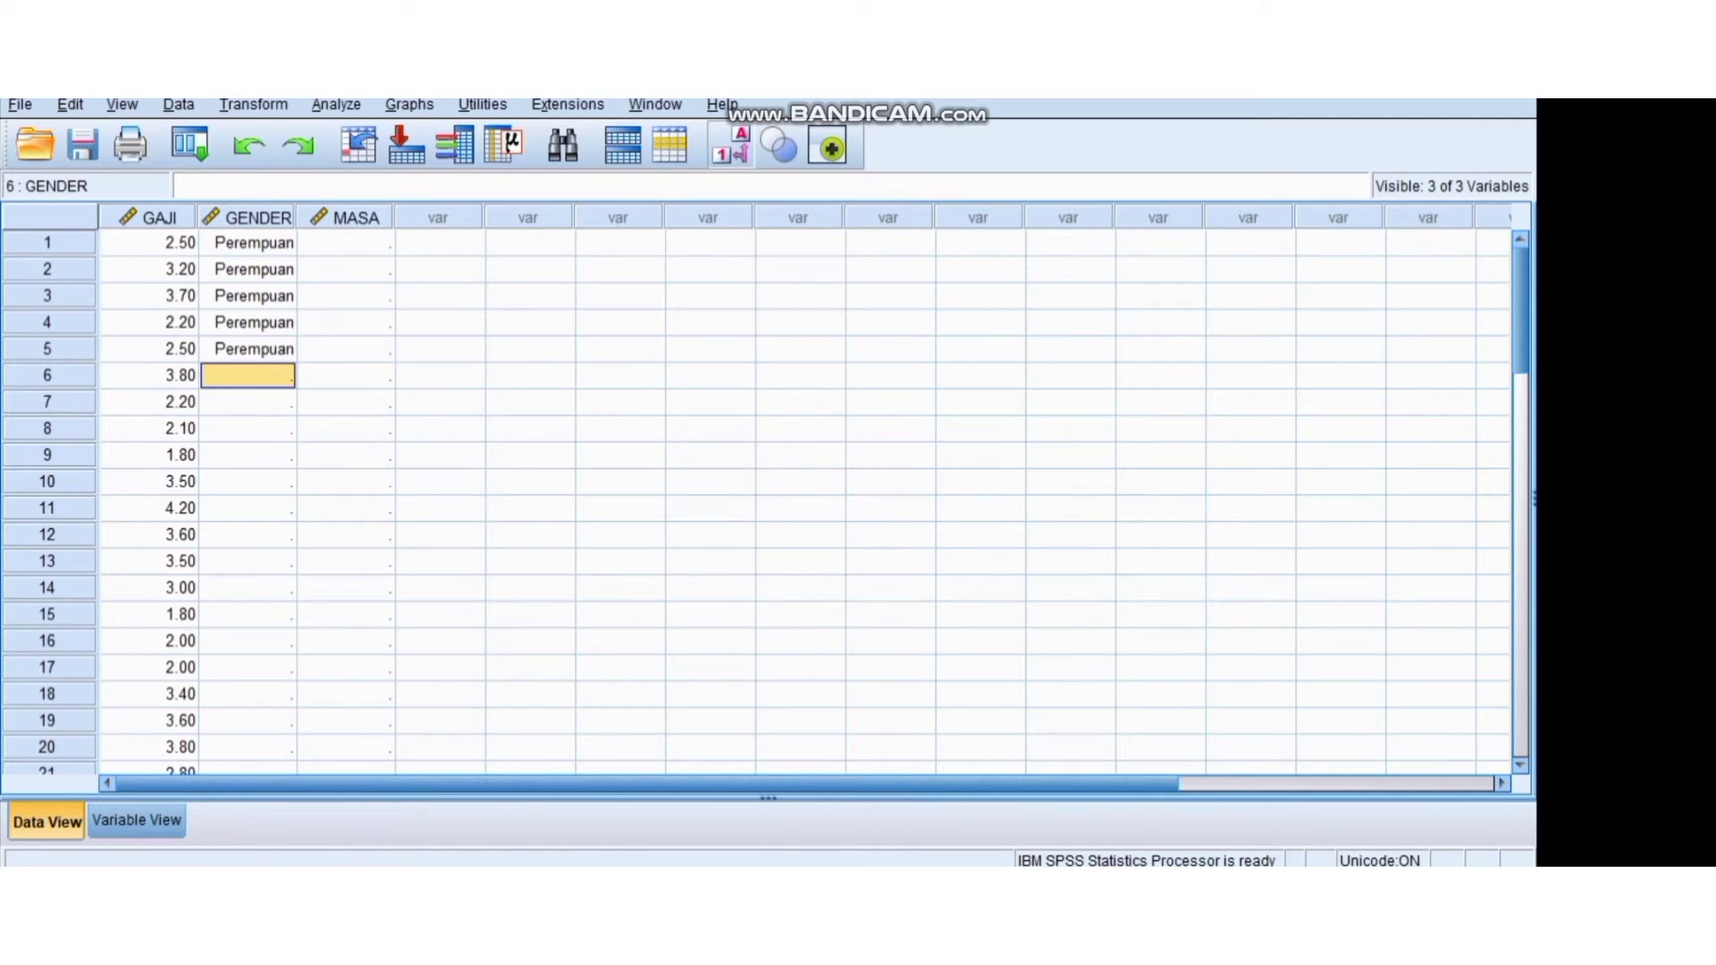
pyautogui.write('1')
pyautogui.press('Return')
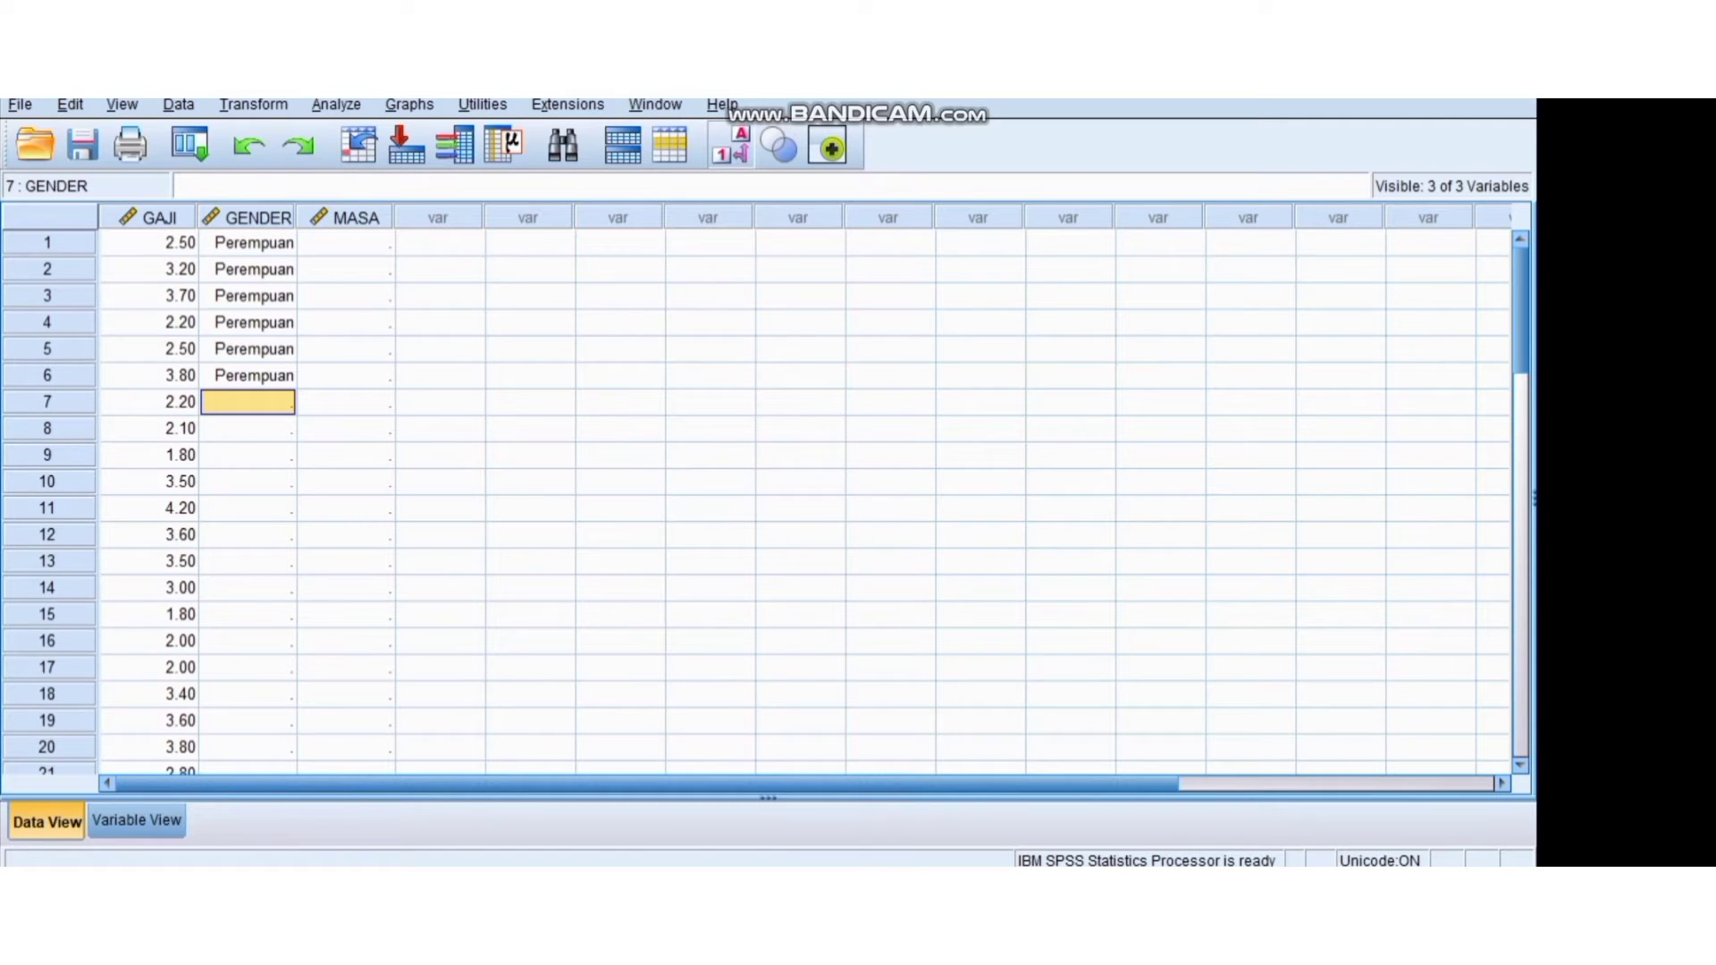
pyautogui.write('1')
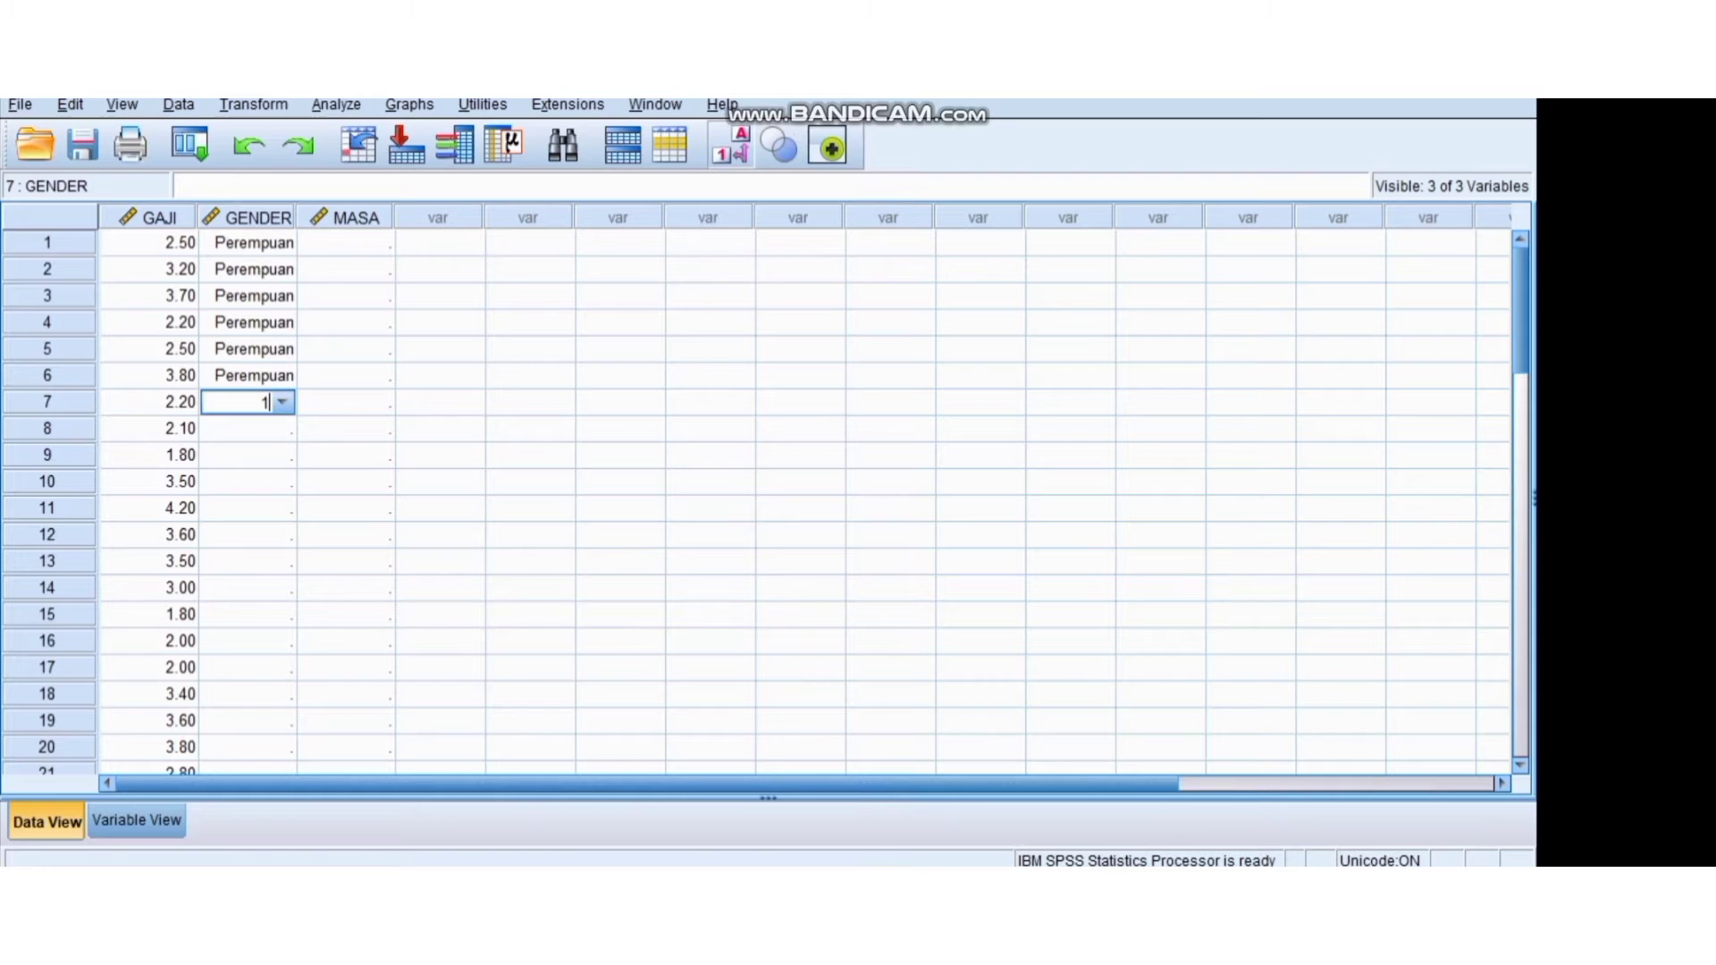
pyautogui.press('Return')
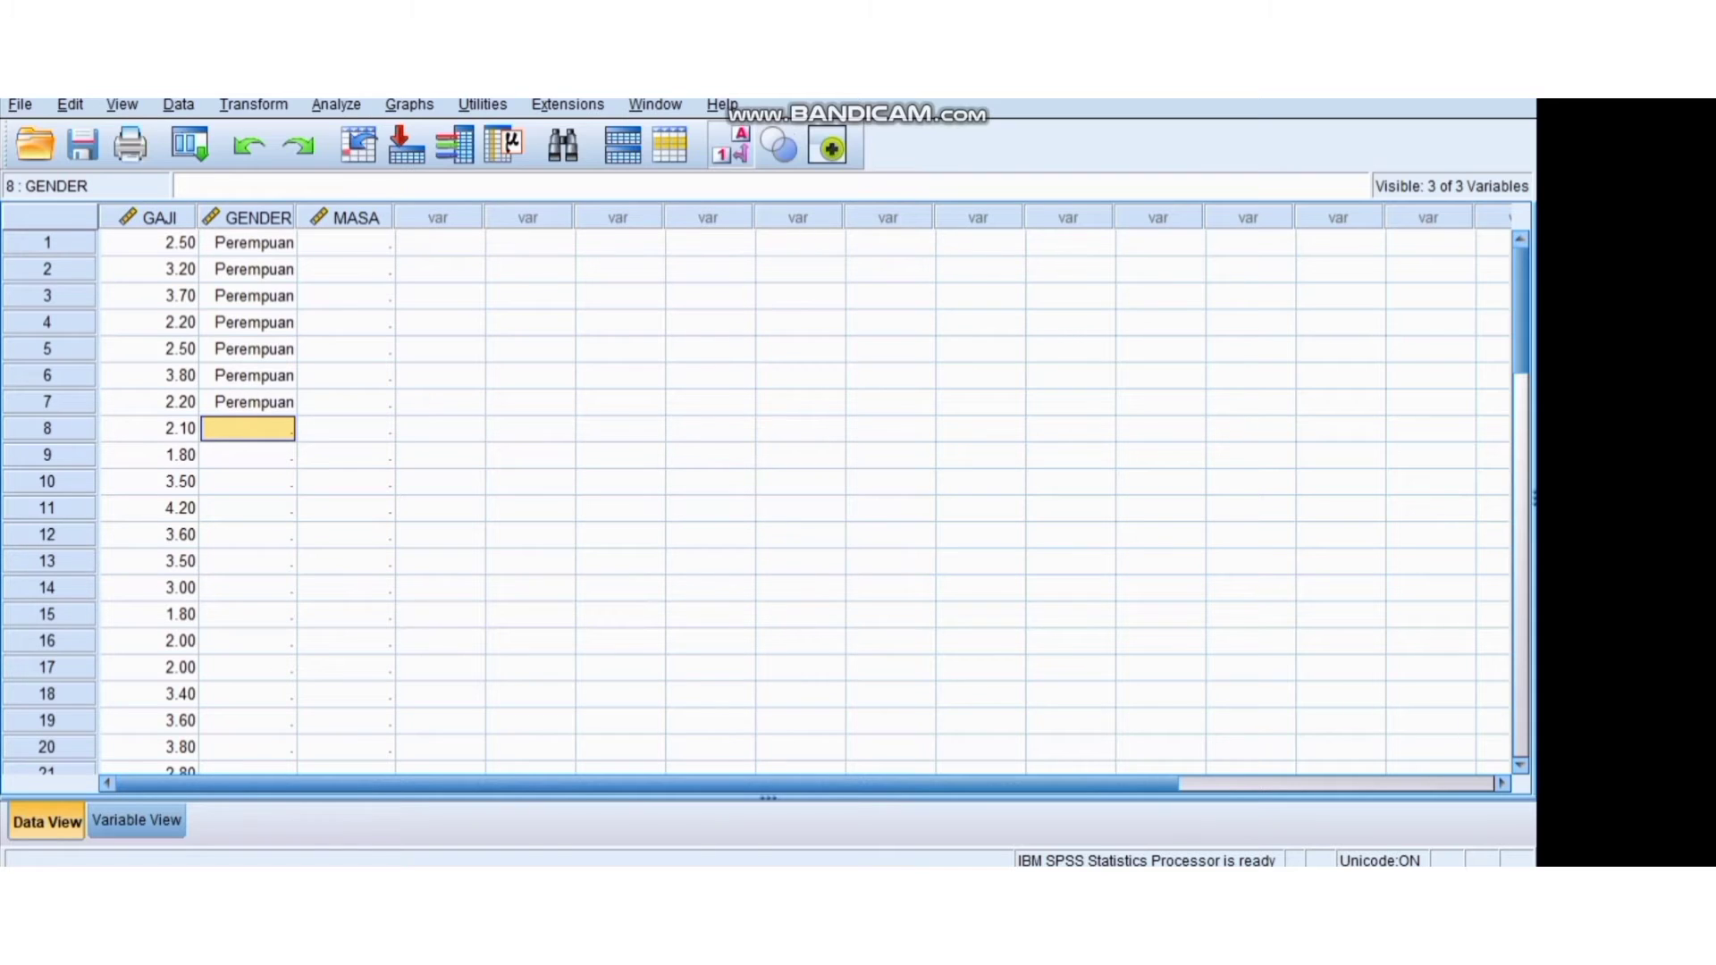
# Enter the GENDER codes for rows 8 to 14: 2 in rows 8–9, 1 in row 10, and 2 in rows 11–14
pyautogui.write('2')
pyautogui.press('Return')
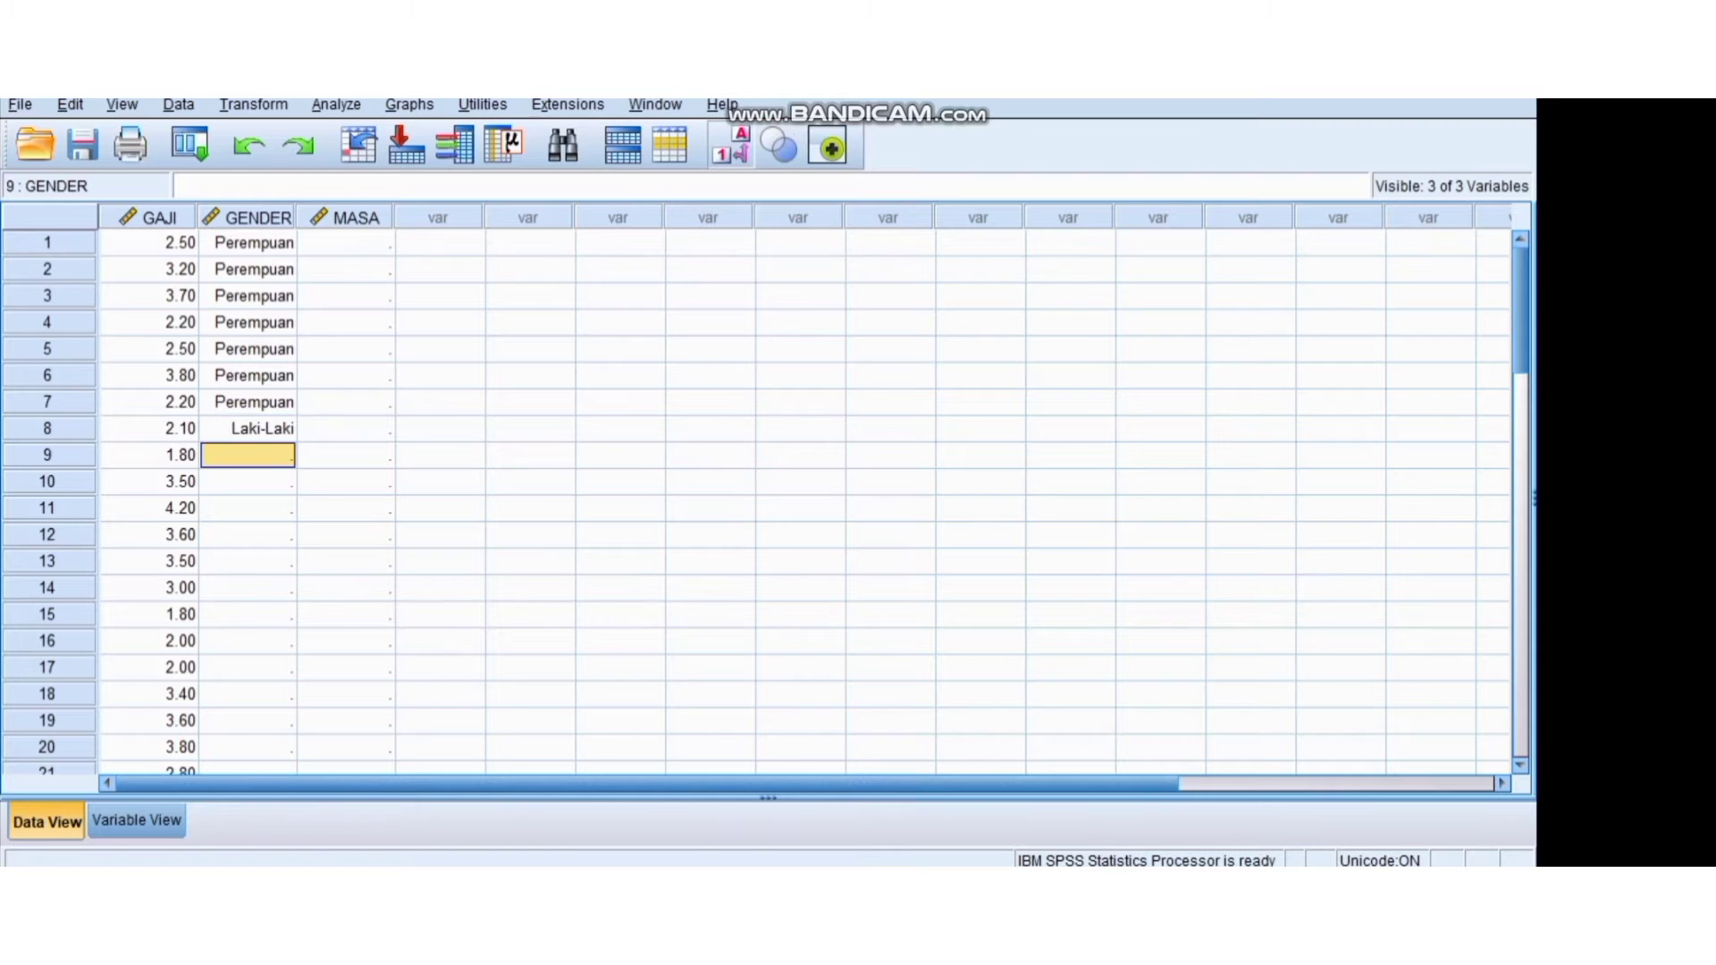
pyautogui.write('2')
pyautogui.press('Return')
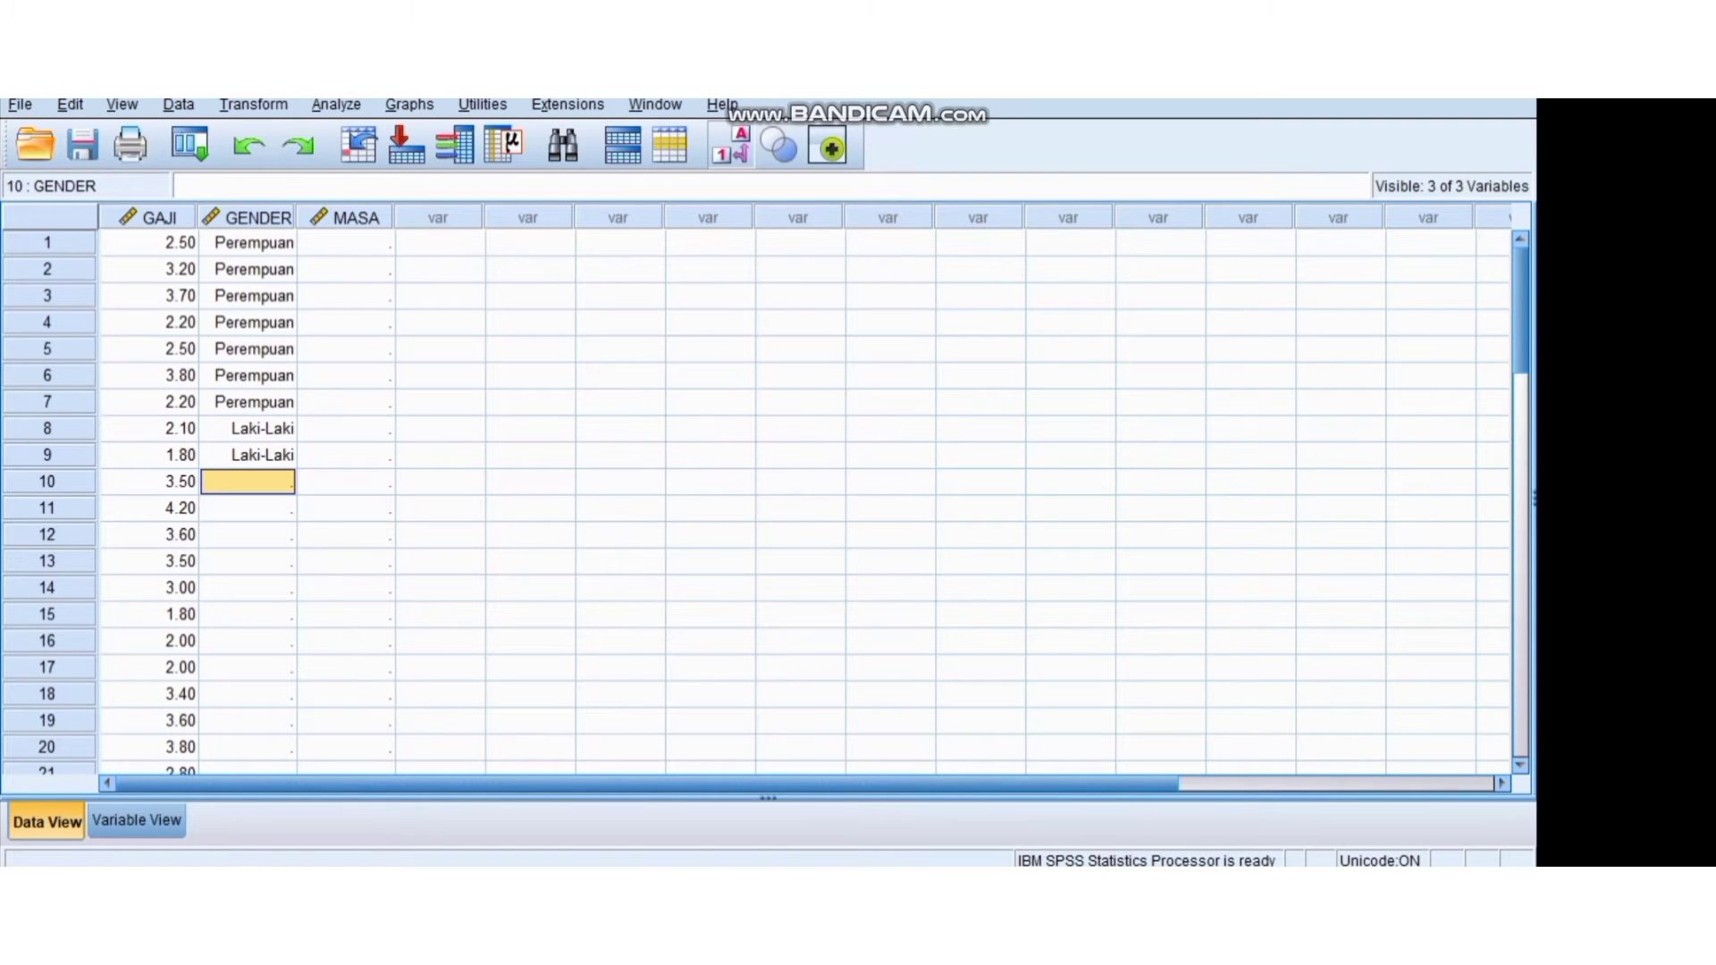
pyautogui.write('1')
pyautogui.press('Return')
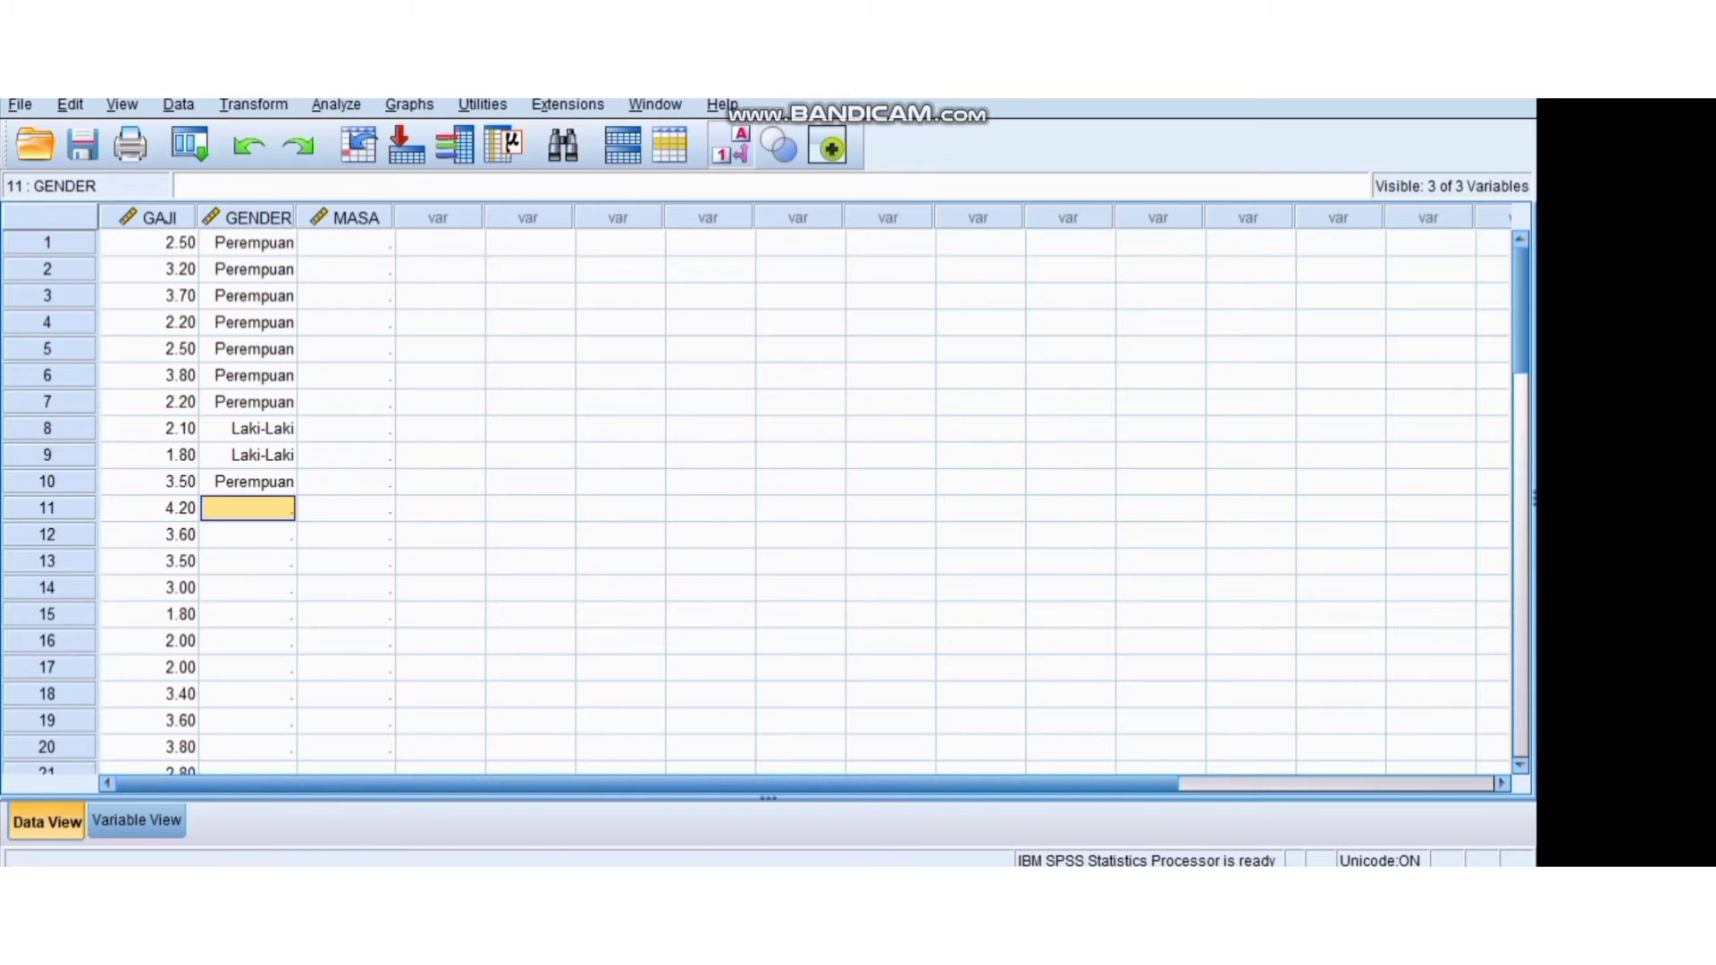
pyautogui.write('2')
pyautogui.press('Return')
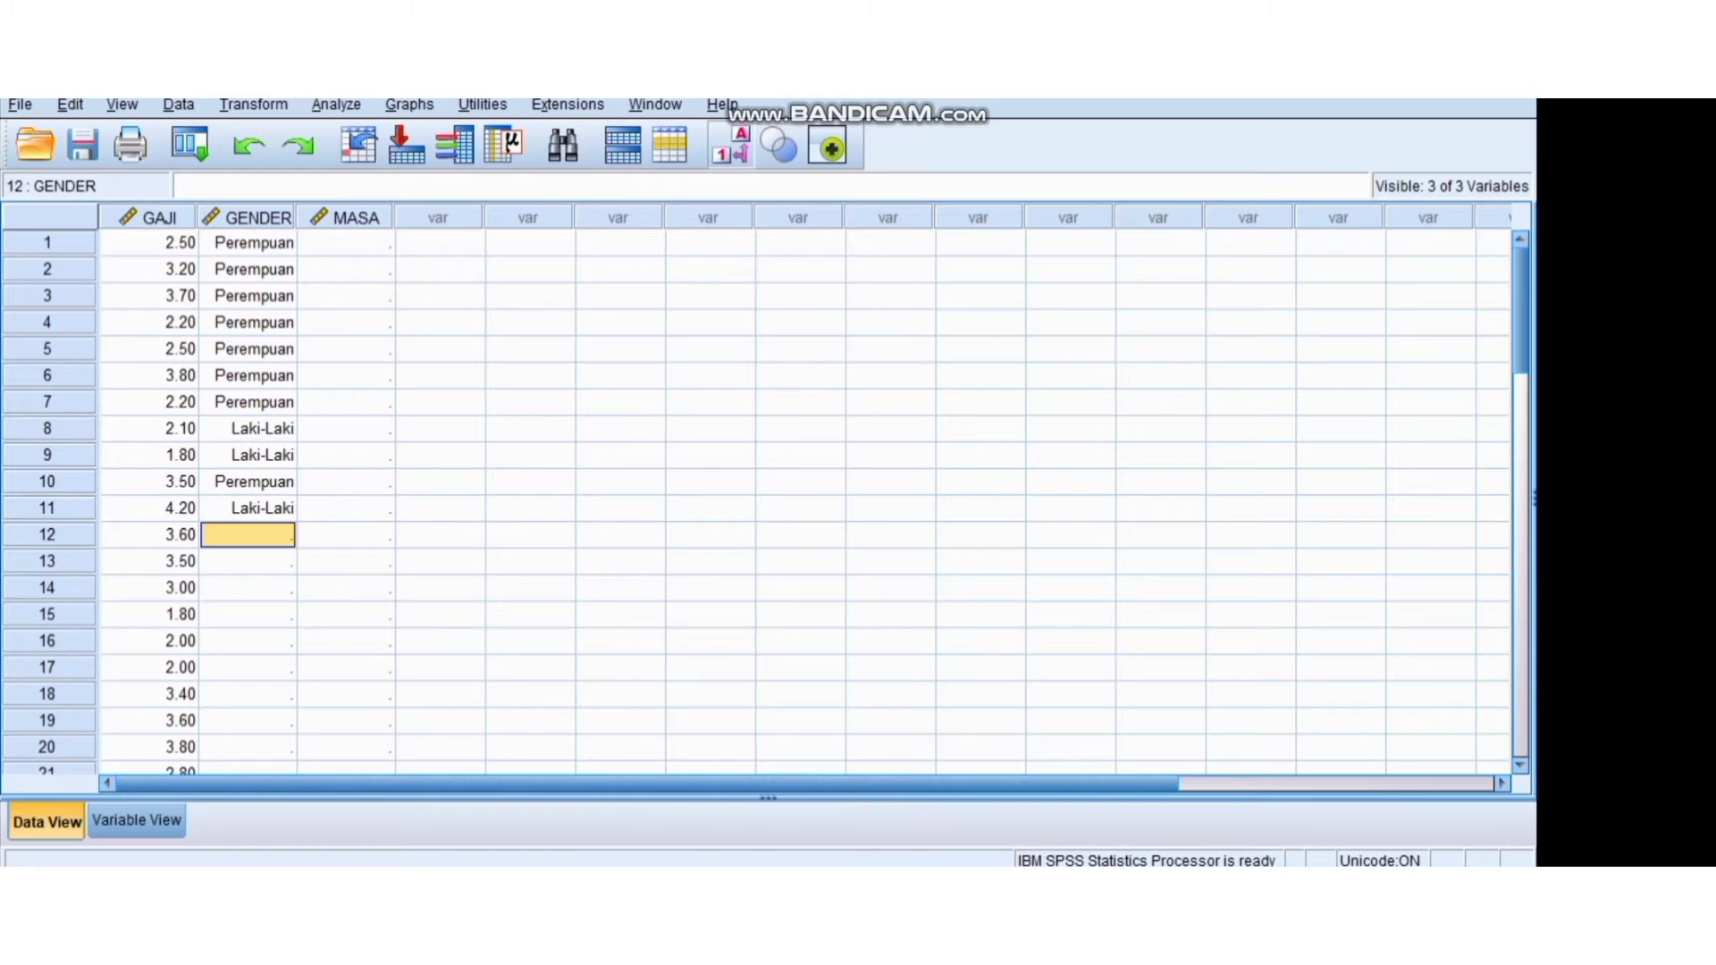
pyautogui.write('2')
pyautogui.press('Return')
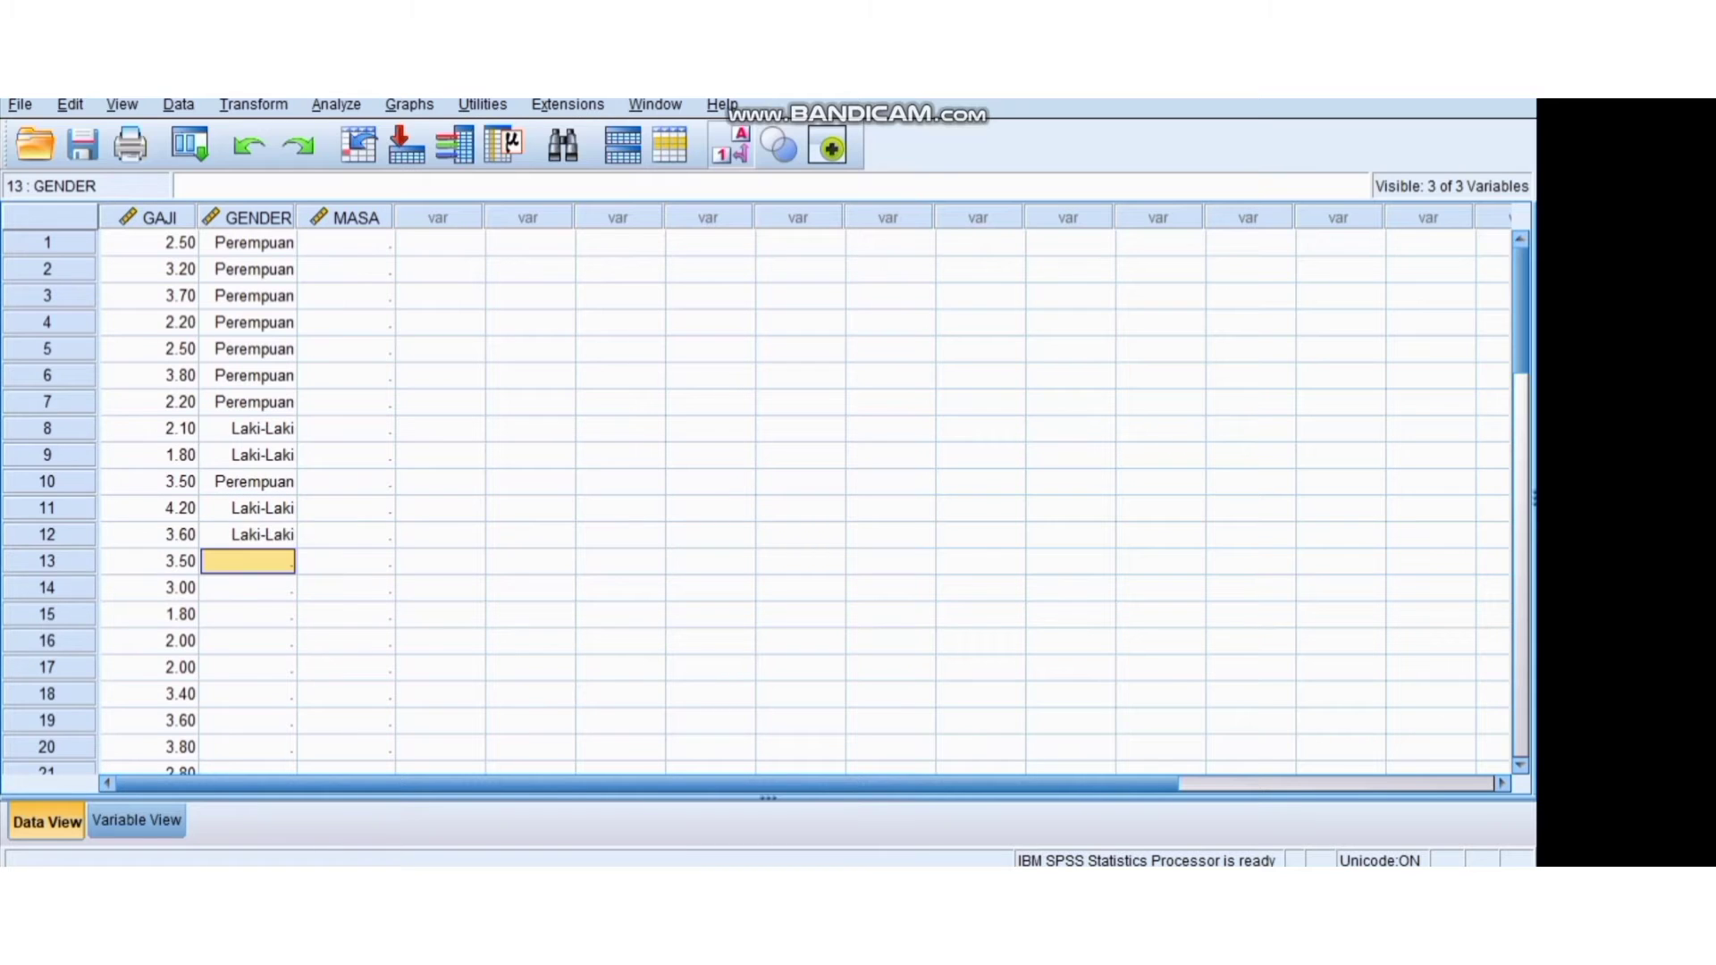
pyautogui.write('2')
pyautogui.press('Return')
pyautogui.write('2')
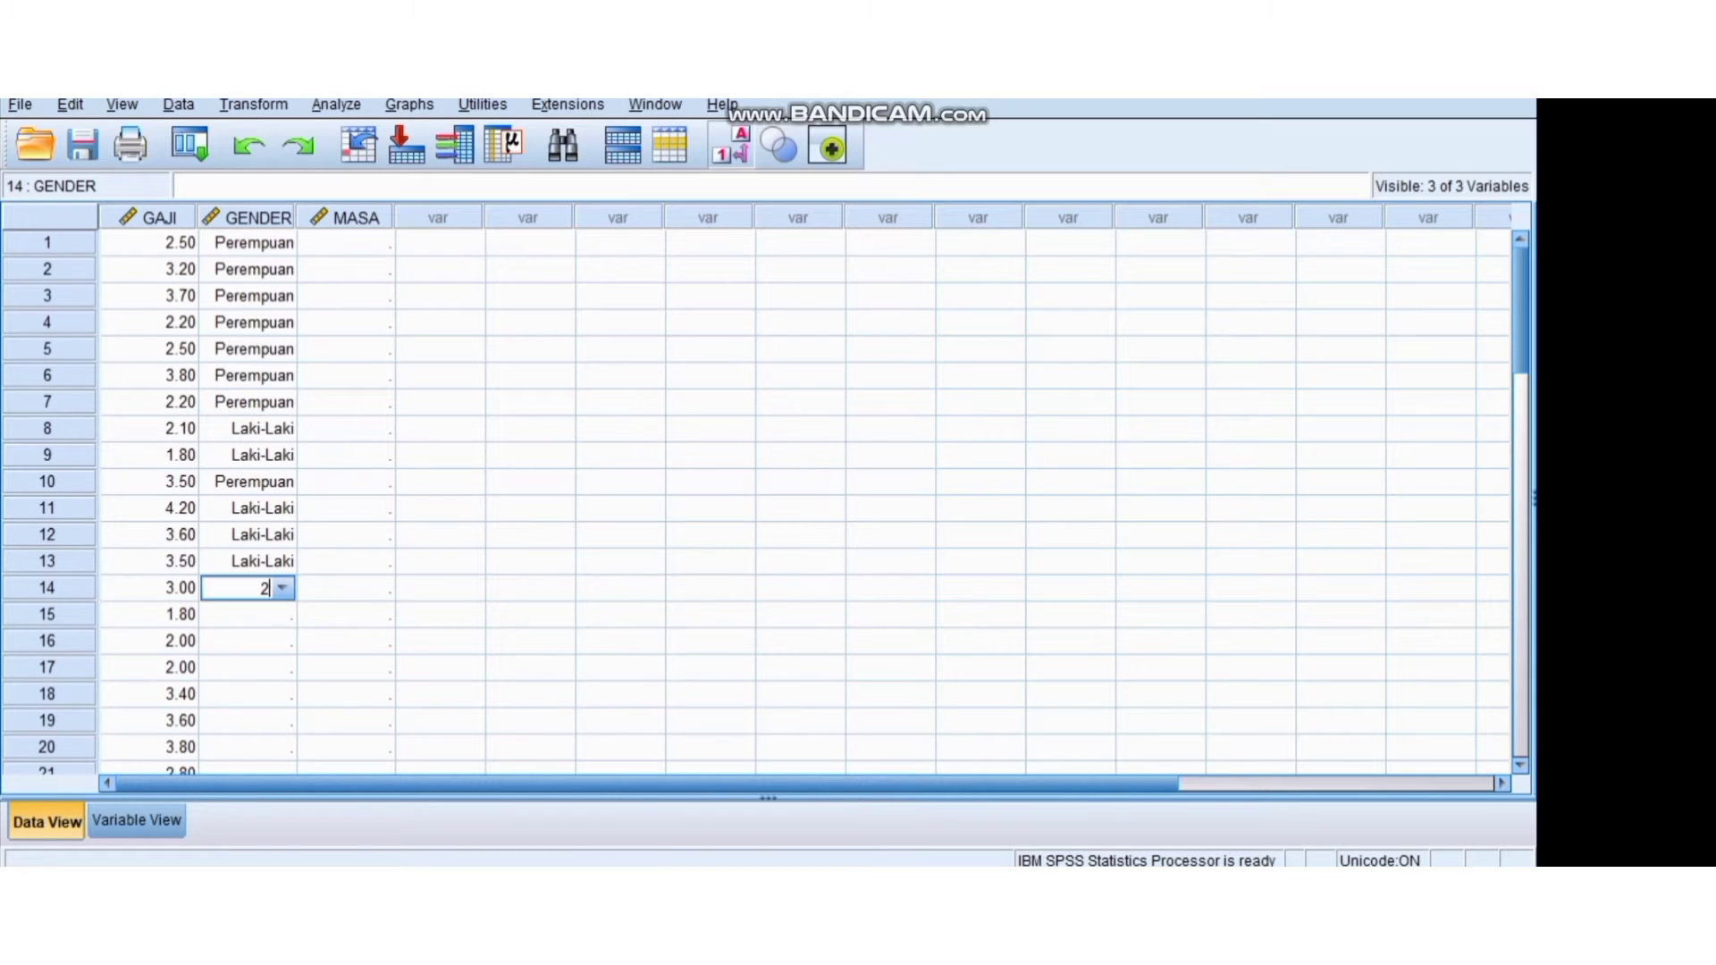
pyautogui.press('Return')
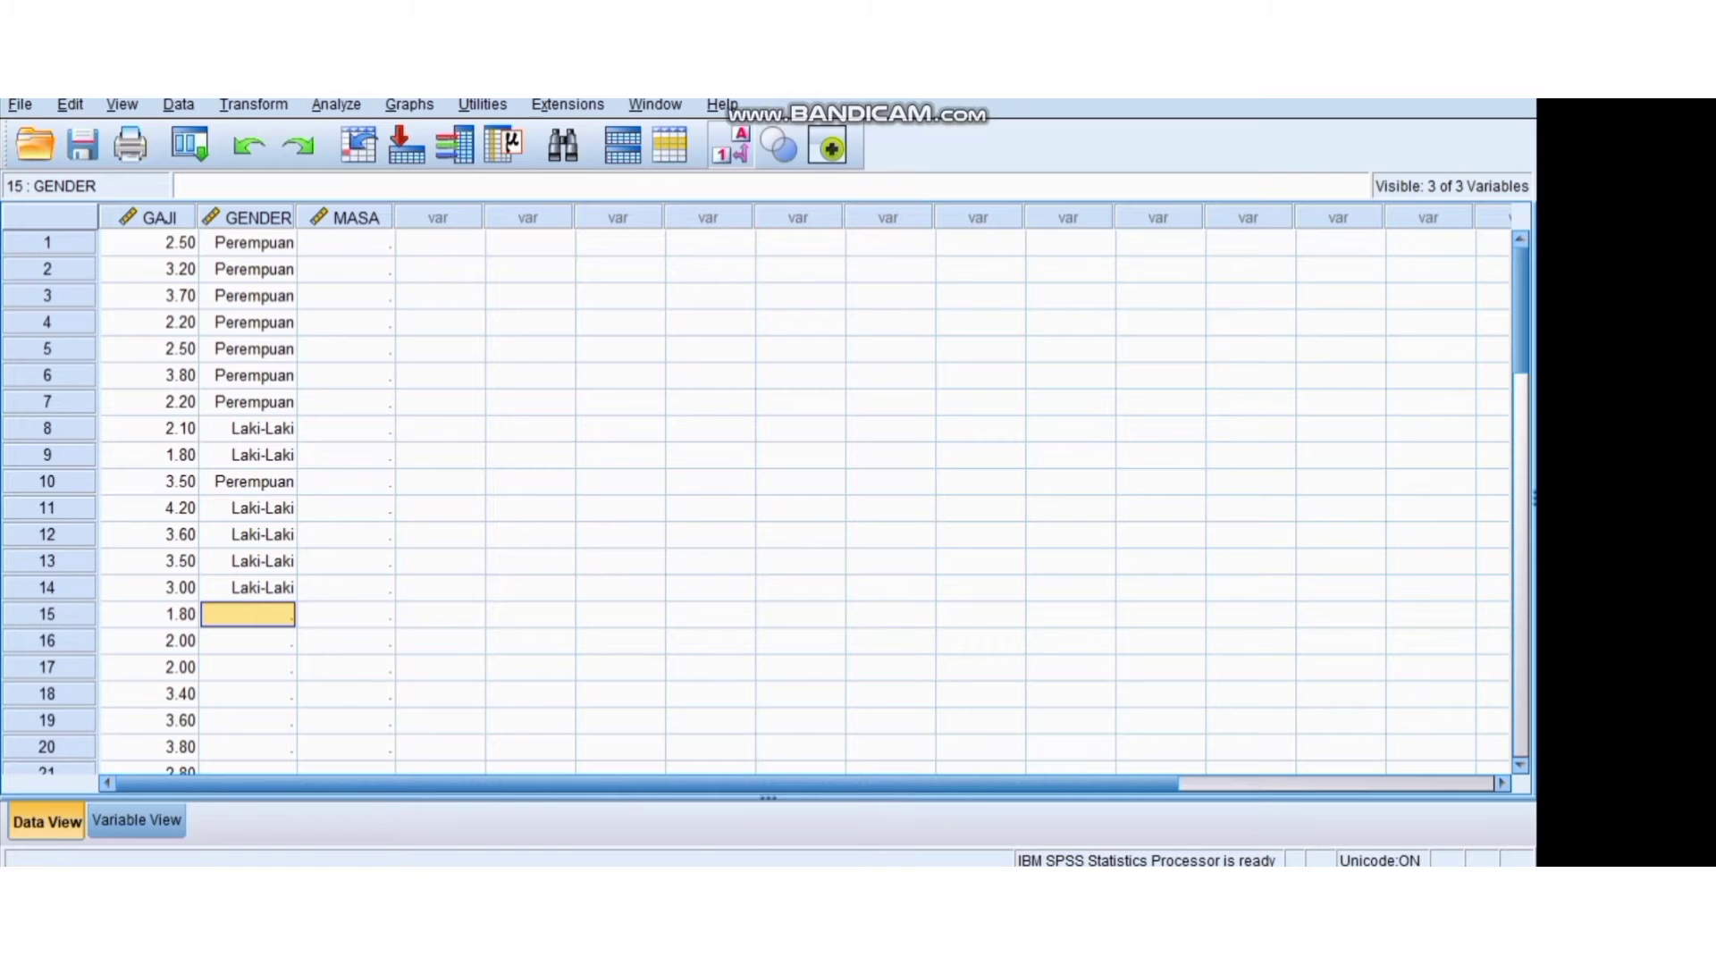
# Enter the GENDER codes for rows 15 to 20: 1 in row 15, 2 in rows 16–18, and 1 in rows 19–20
pyautogui.press('Return')
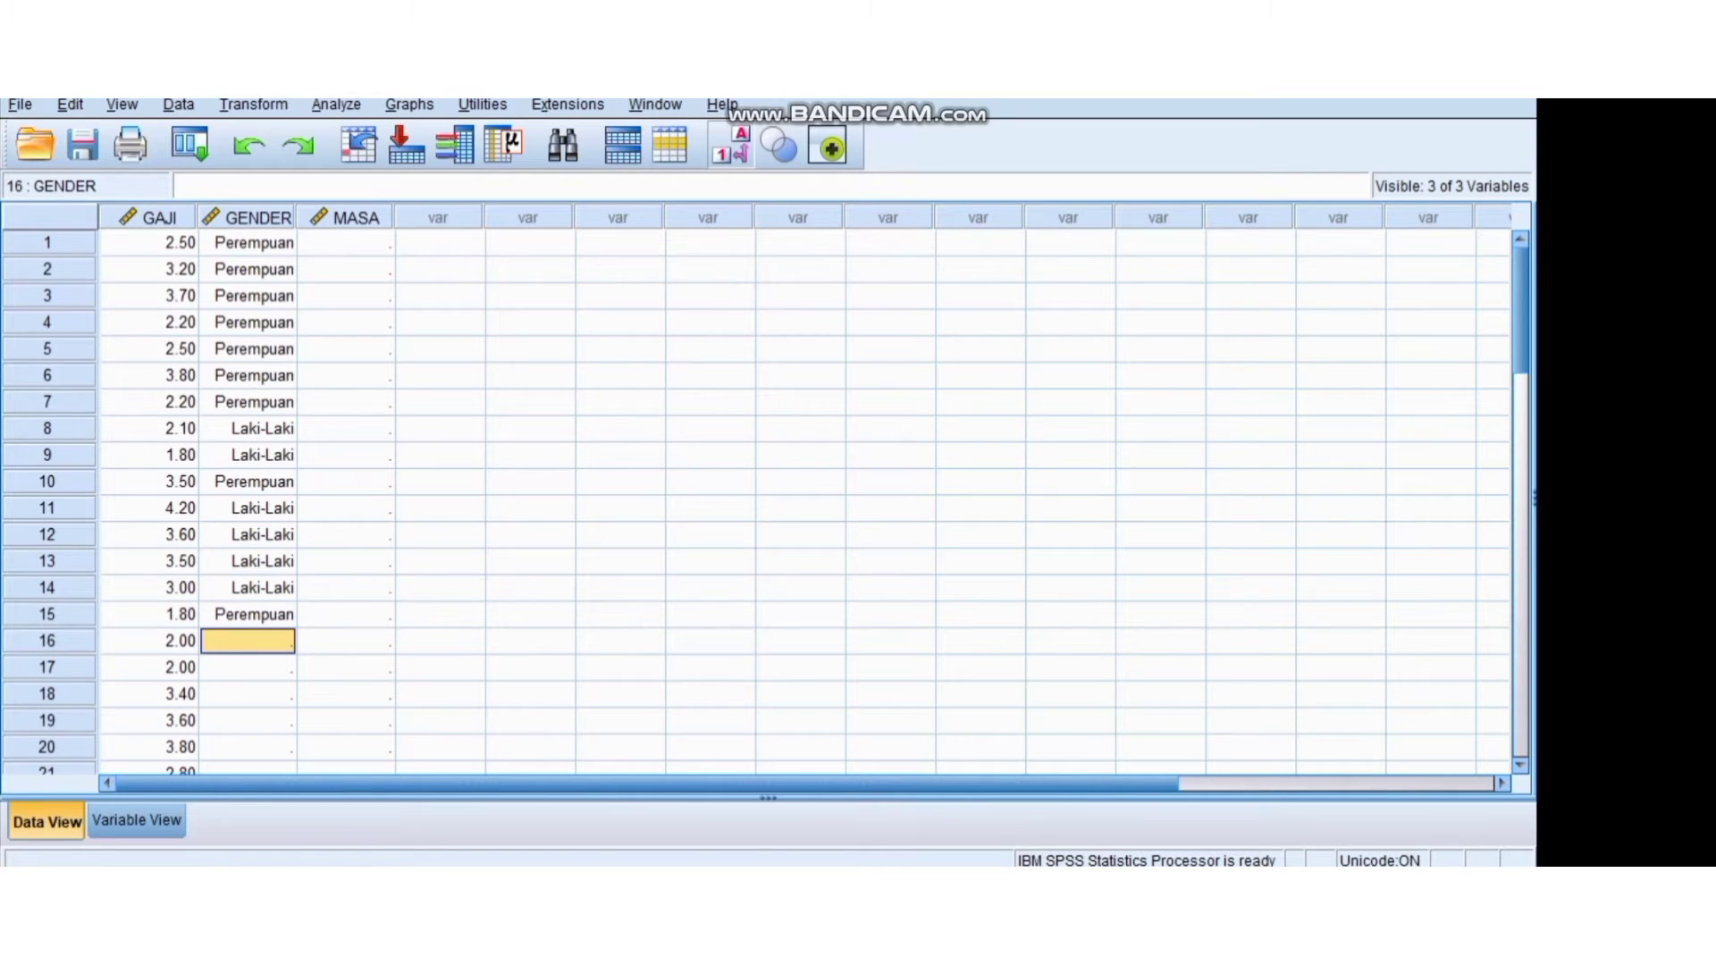
pyautogui.write('2')
pyautogui.press('Return')
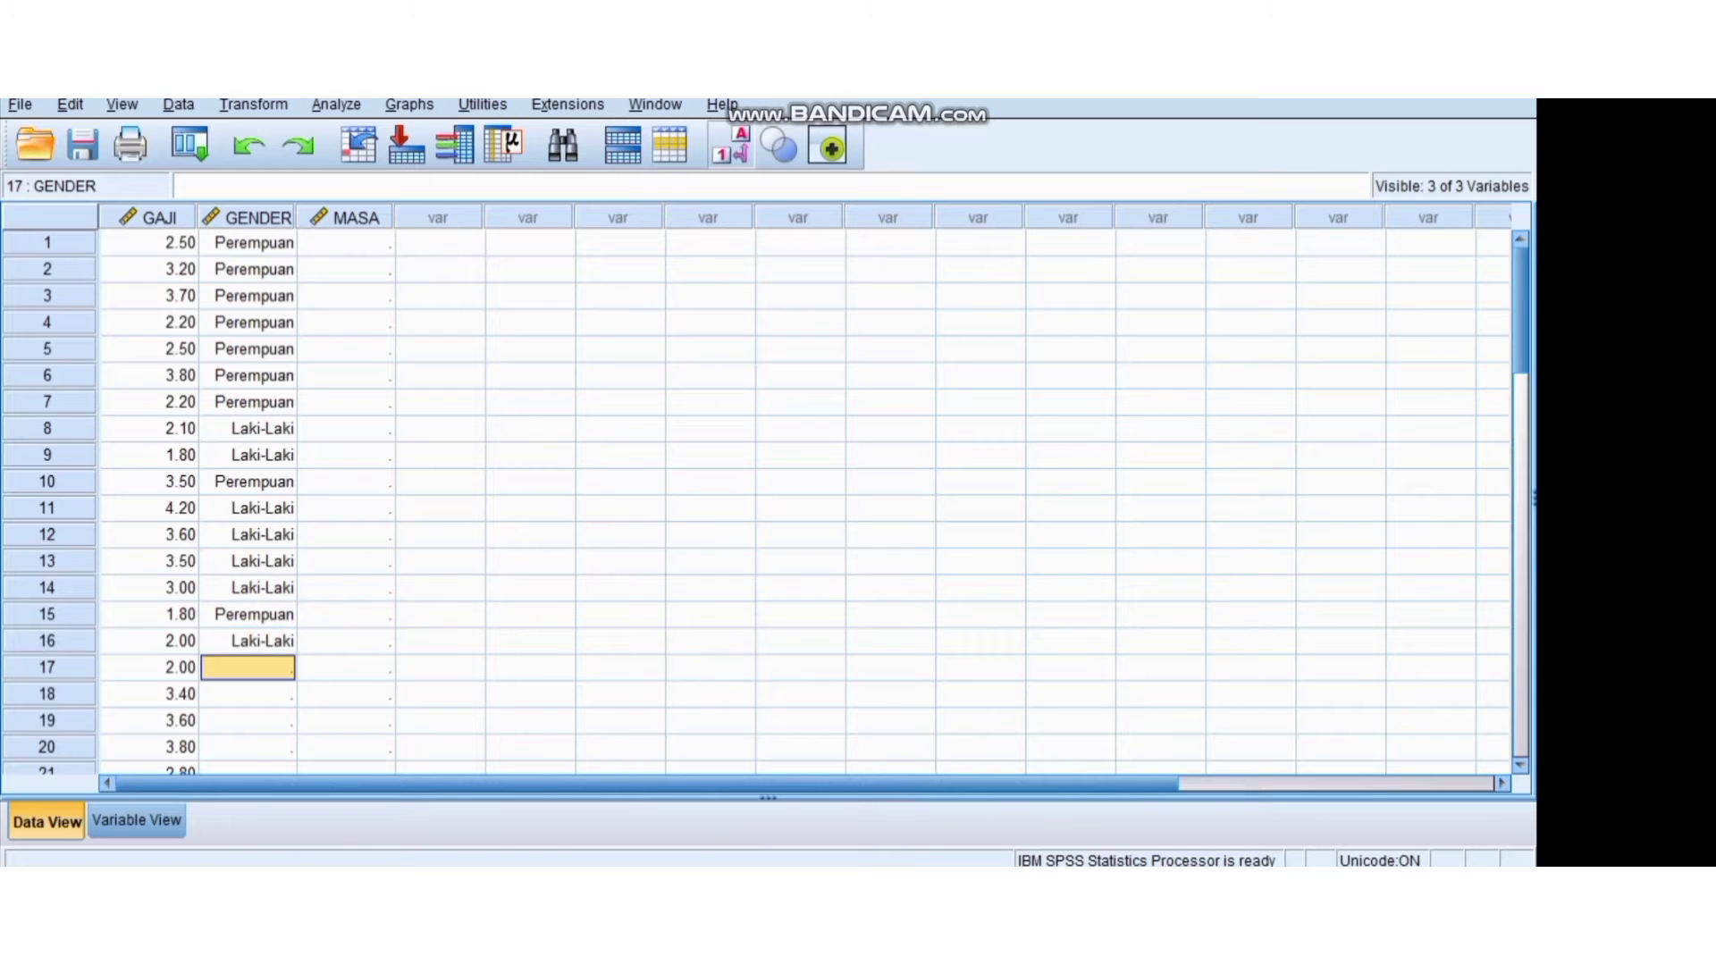
pyautogui.write('2')
pyautogui.press('Return')
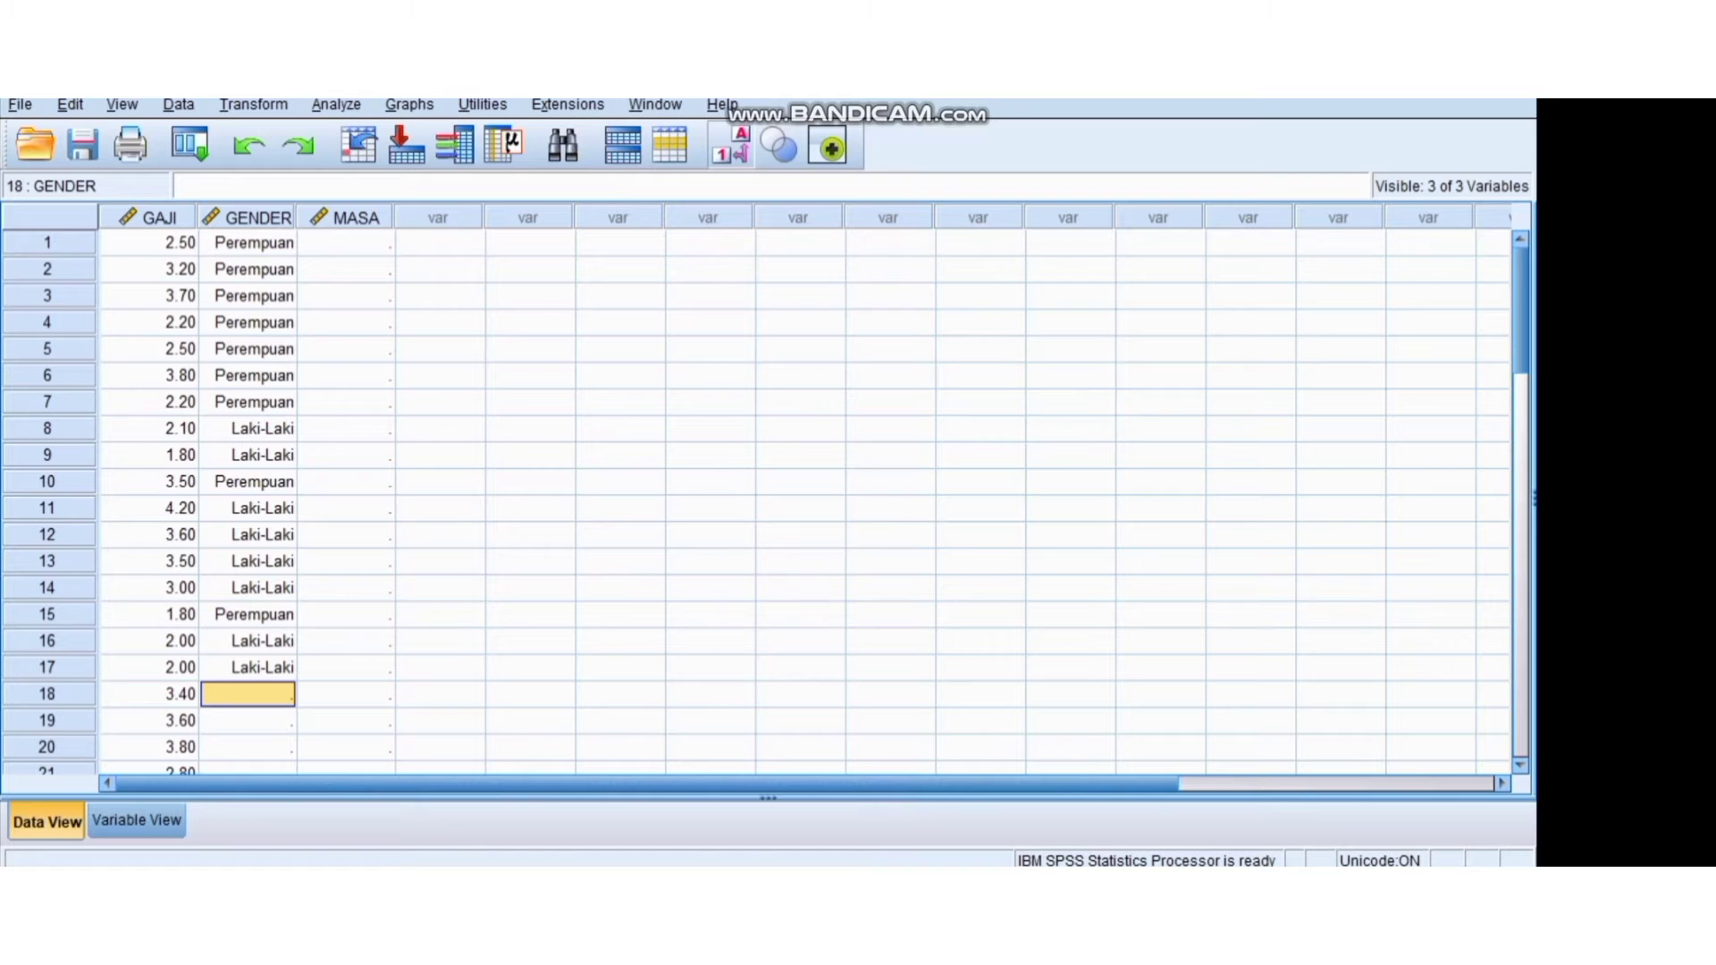
pyautogui.write('2')
pyautogui.press('Return')
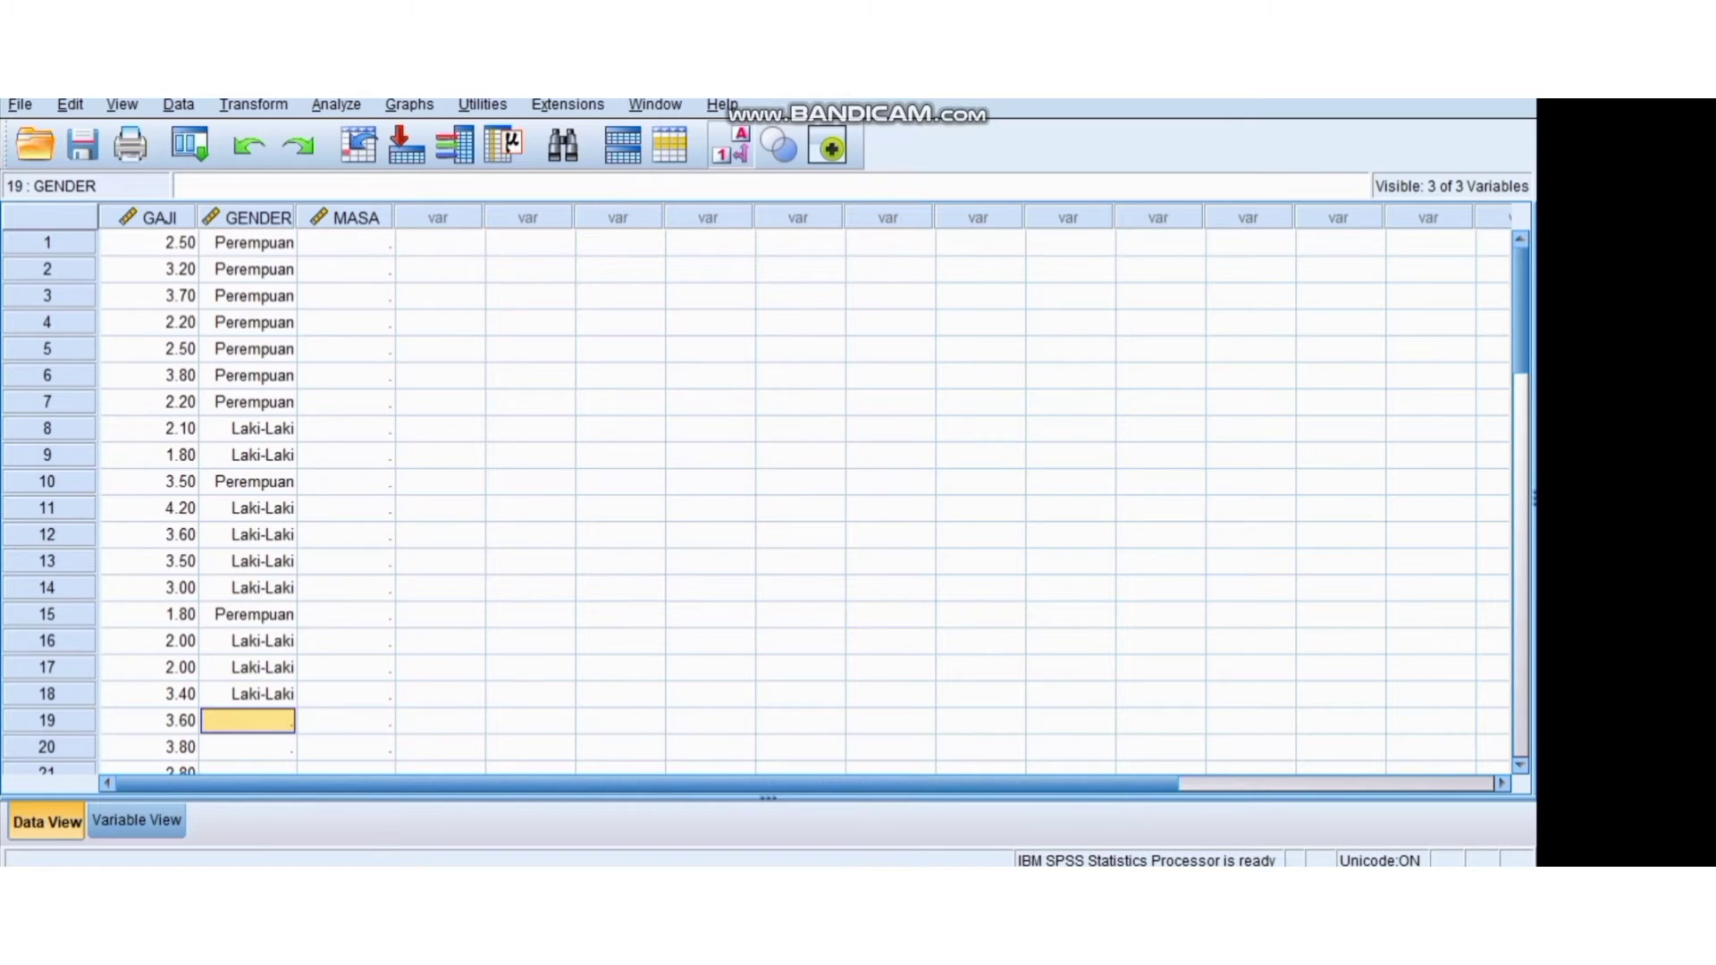
pyautogui.write('1')
pyautogui.press('Return')
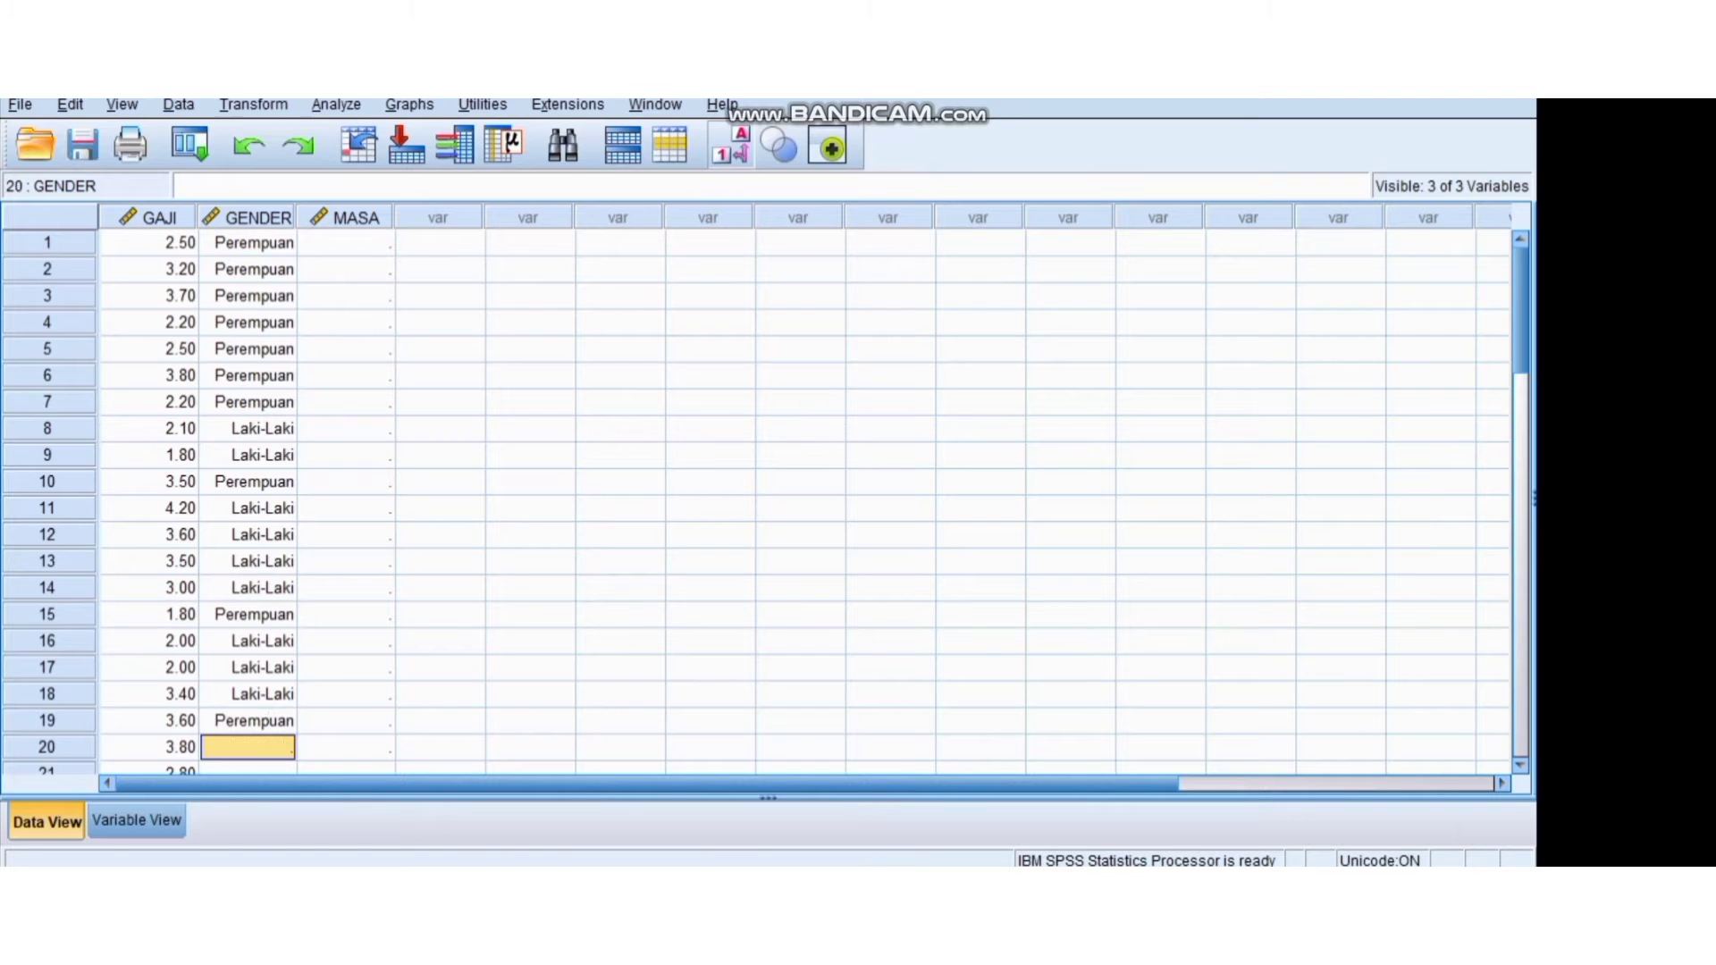
pyautogui.write('1')
pyautogui.press('Return')
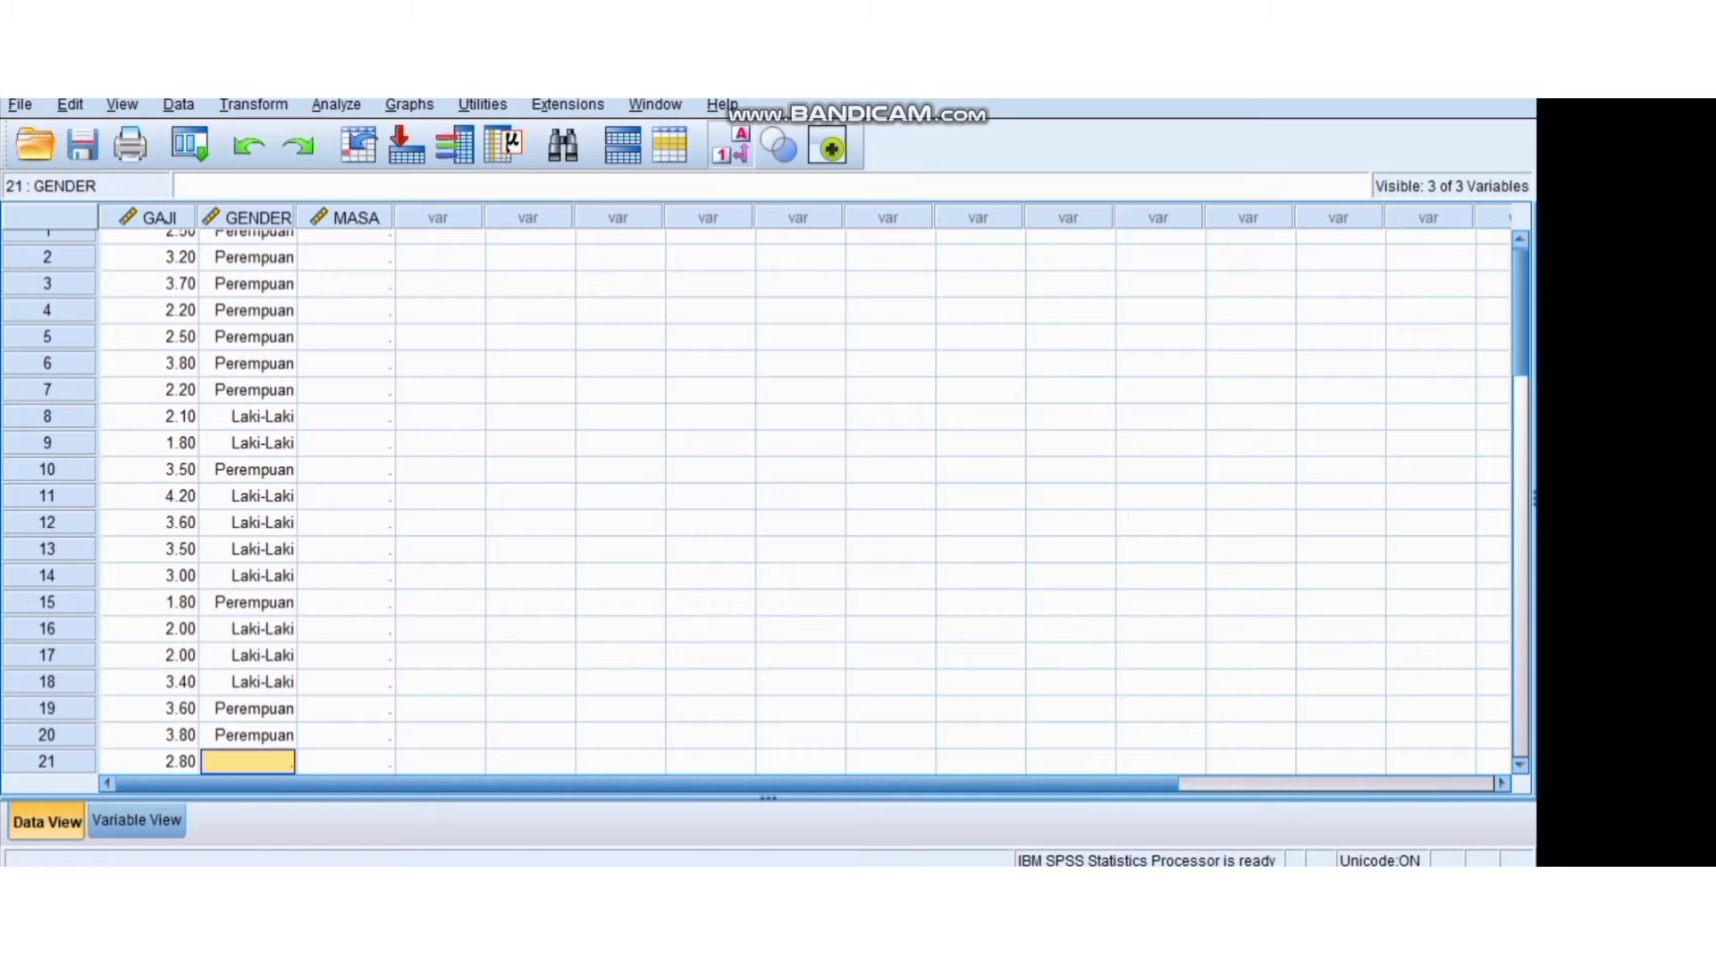
# Enter GENDER code 2 in rows 21 and 22, and correct row 22 to 1
pyautogui.write('2')
pyautogui.press('Return')
pyautogui.write('2')
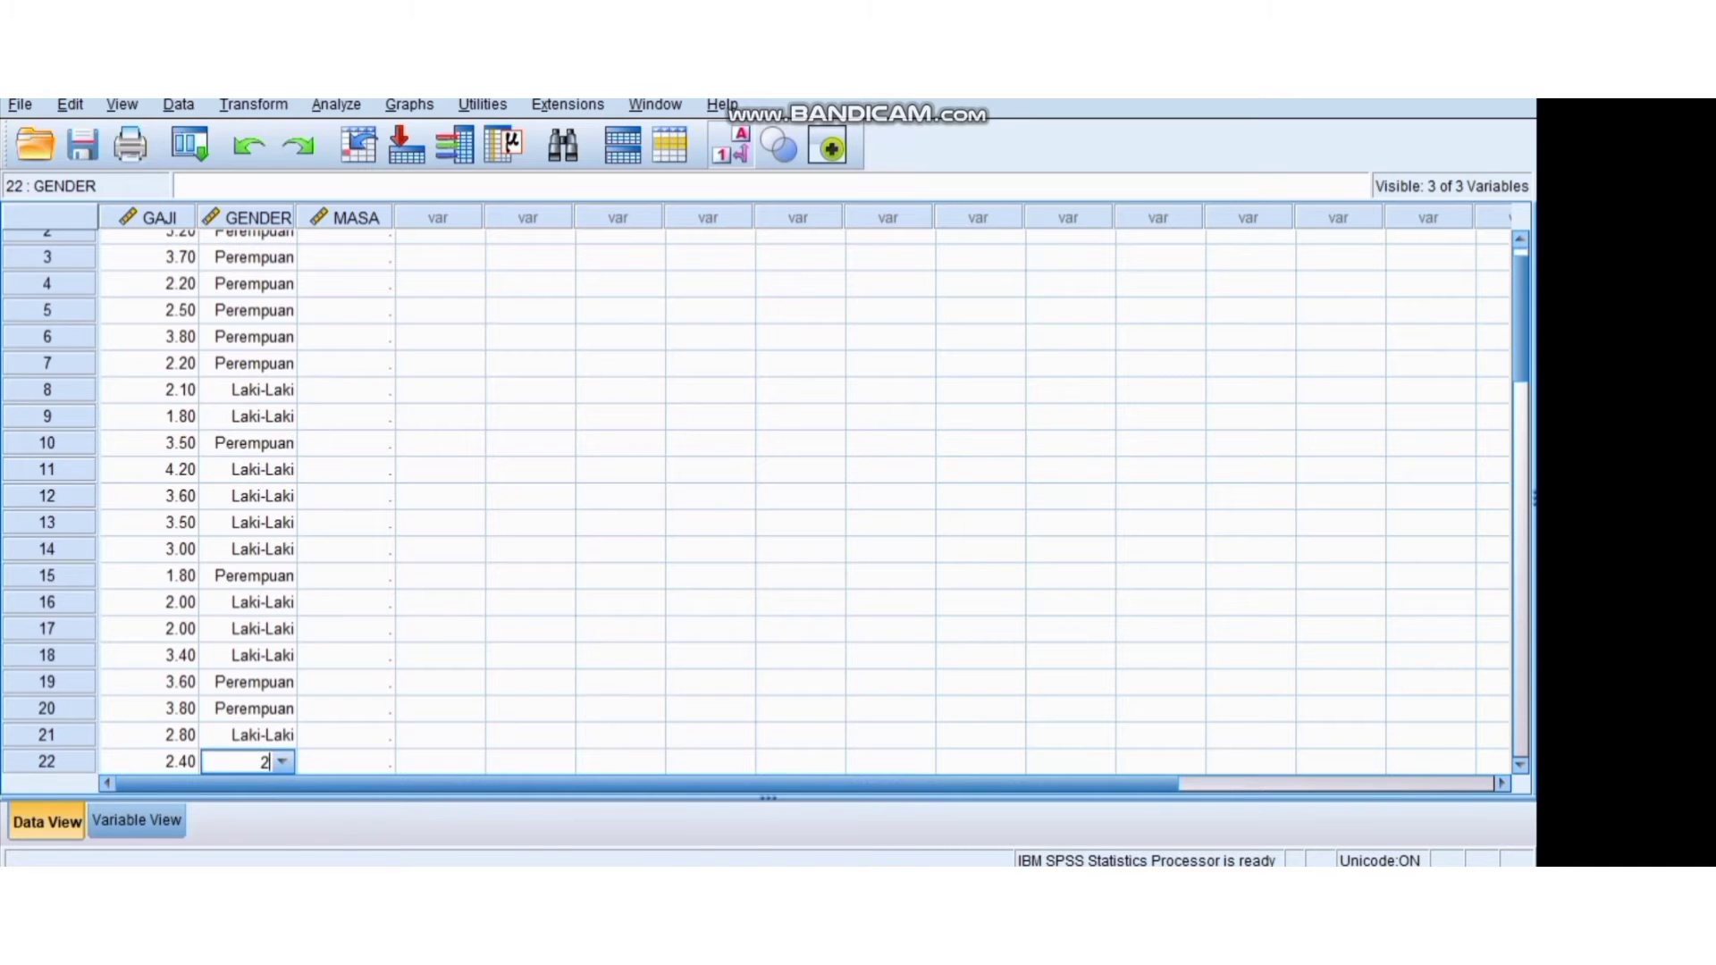
pyautogui.press('Return')
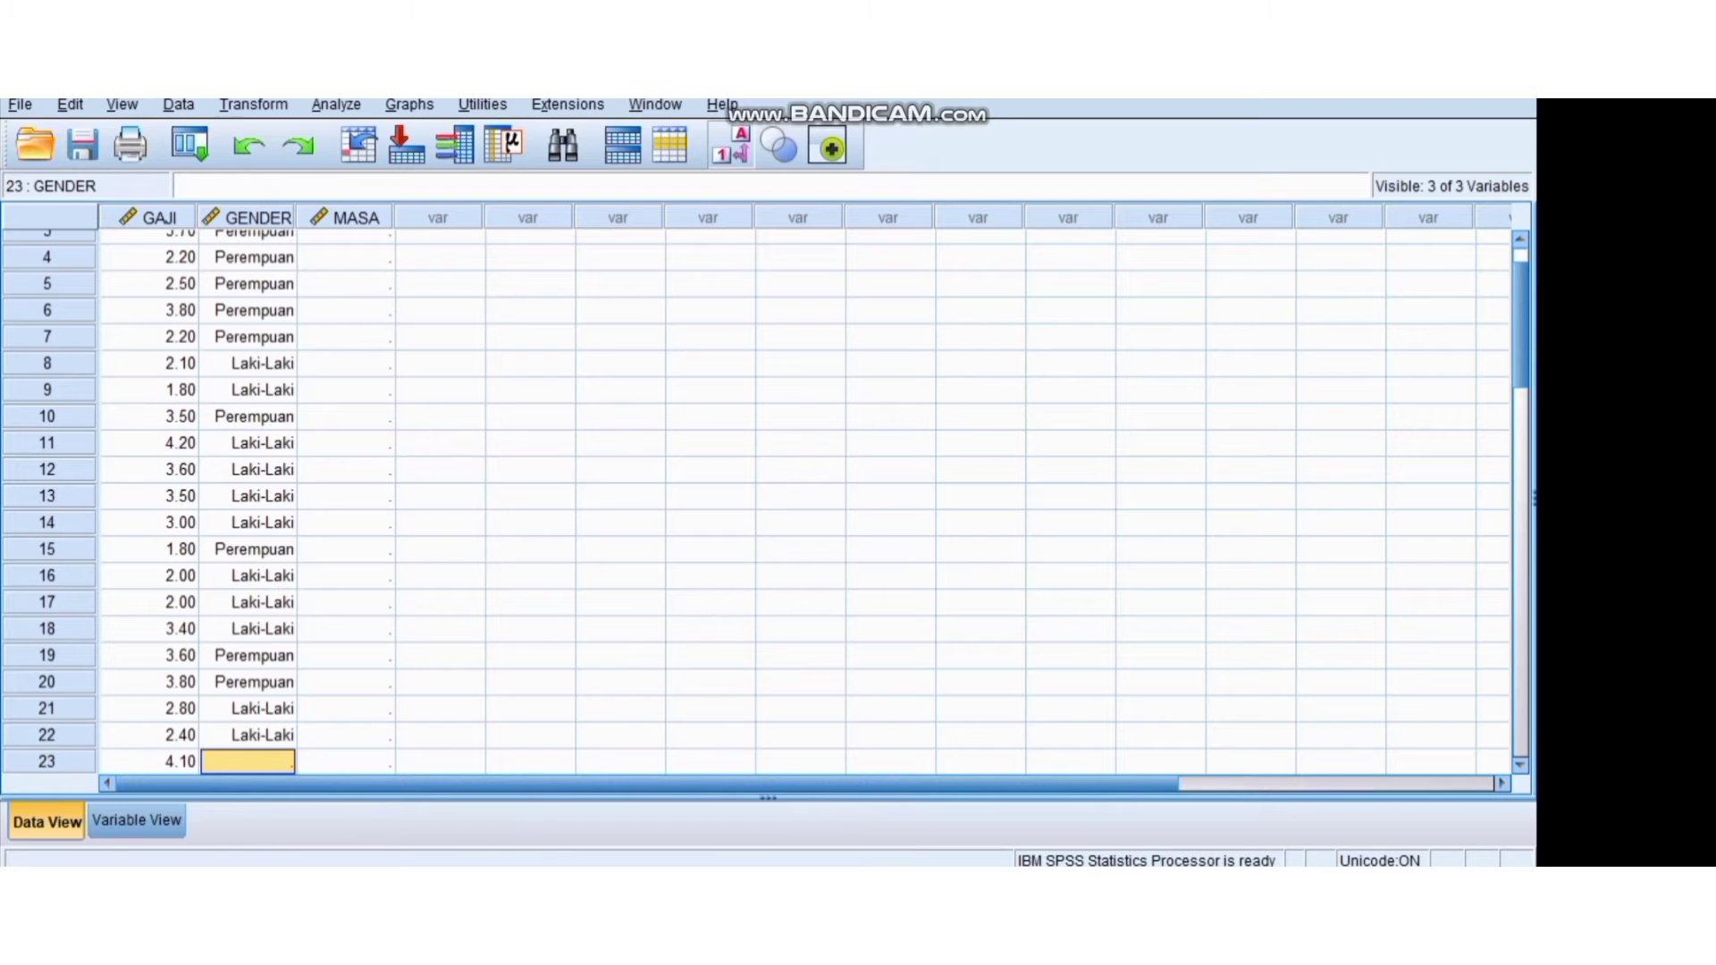
pyautogui.press('Up')
pyautogui.write('1')
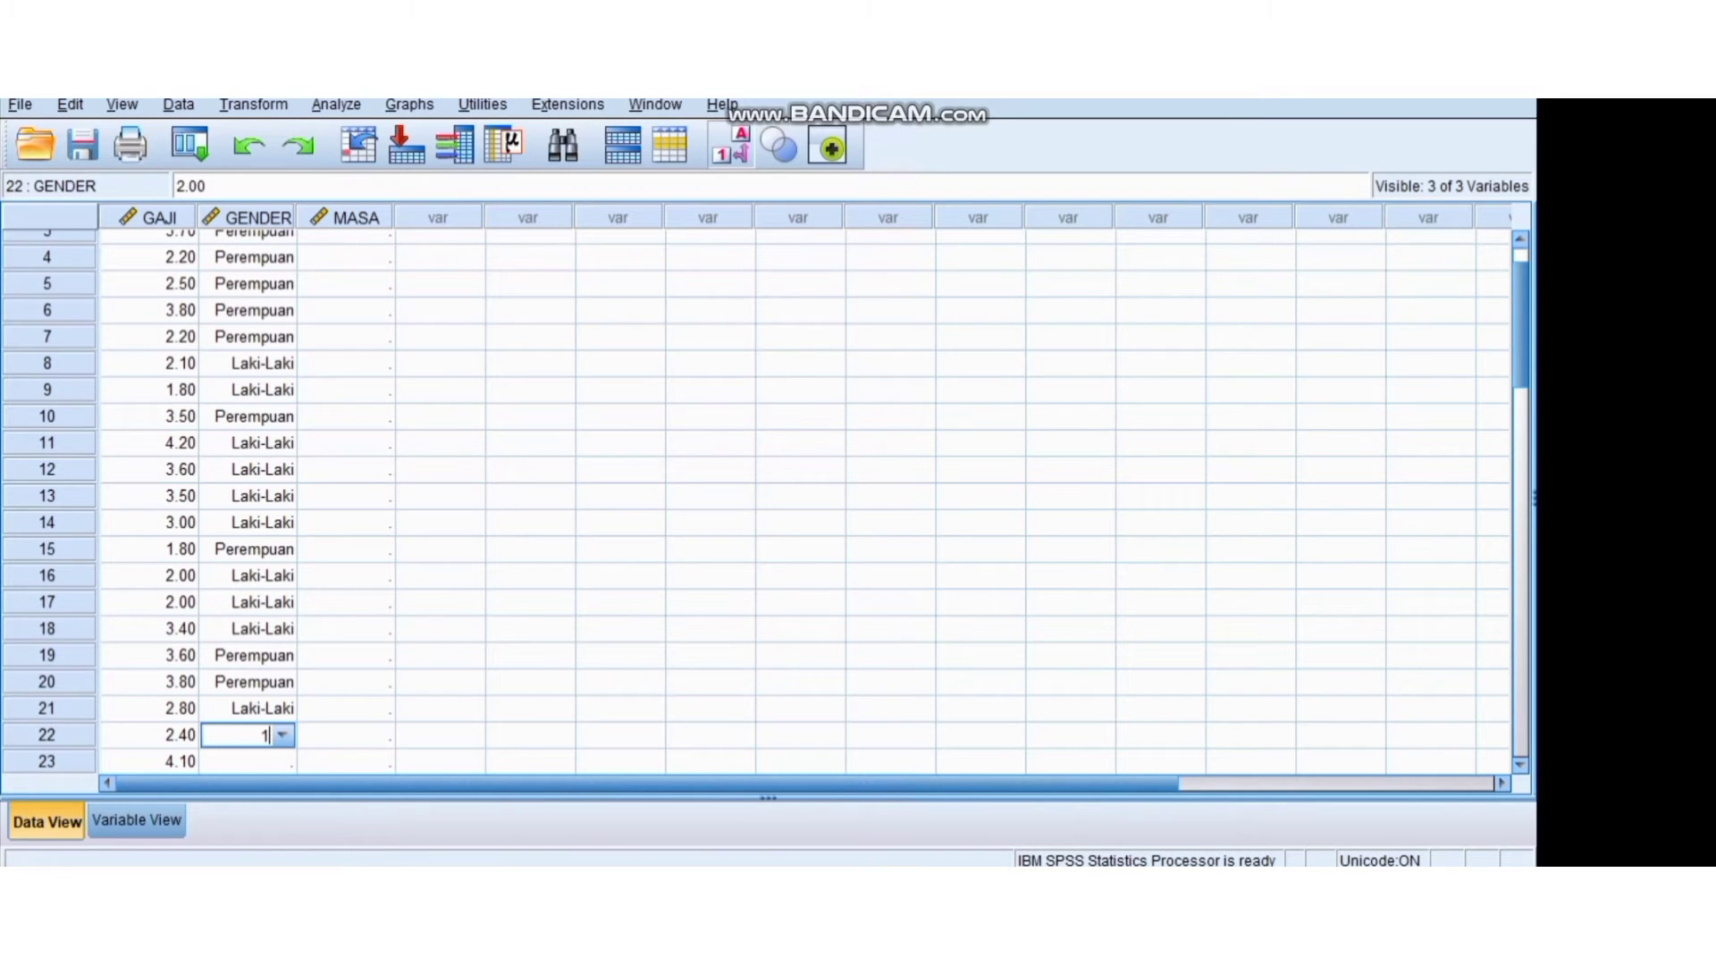
pyautogui.press('Return')
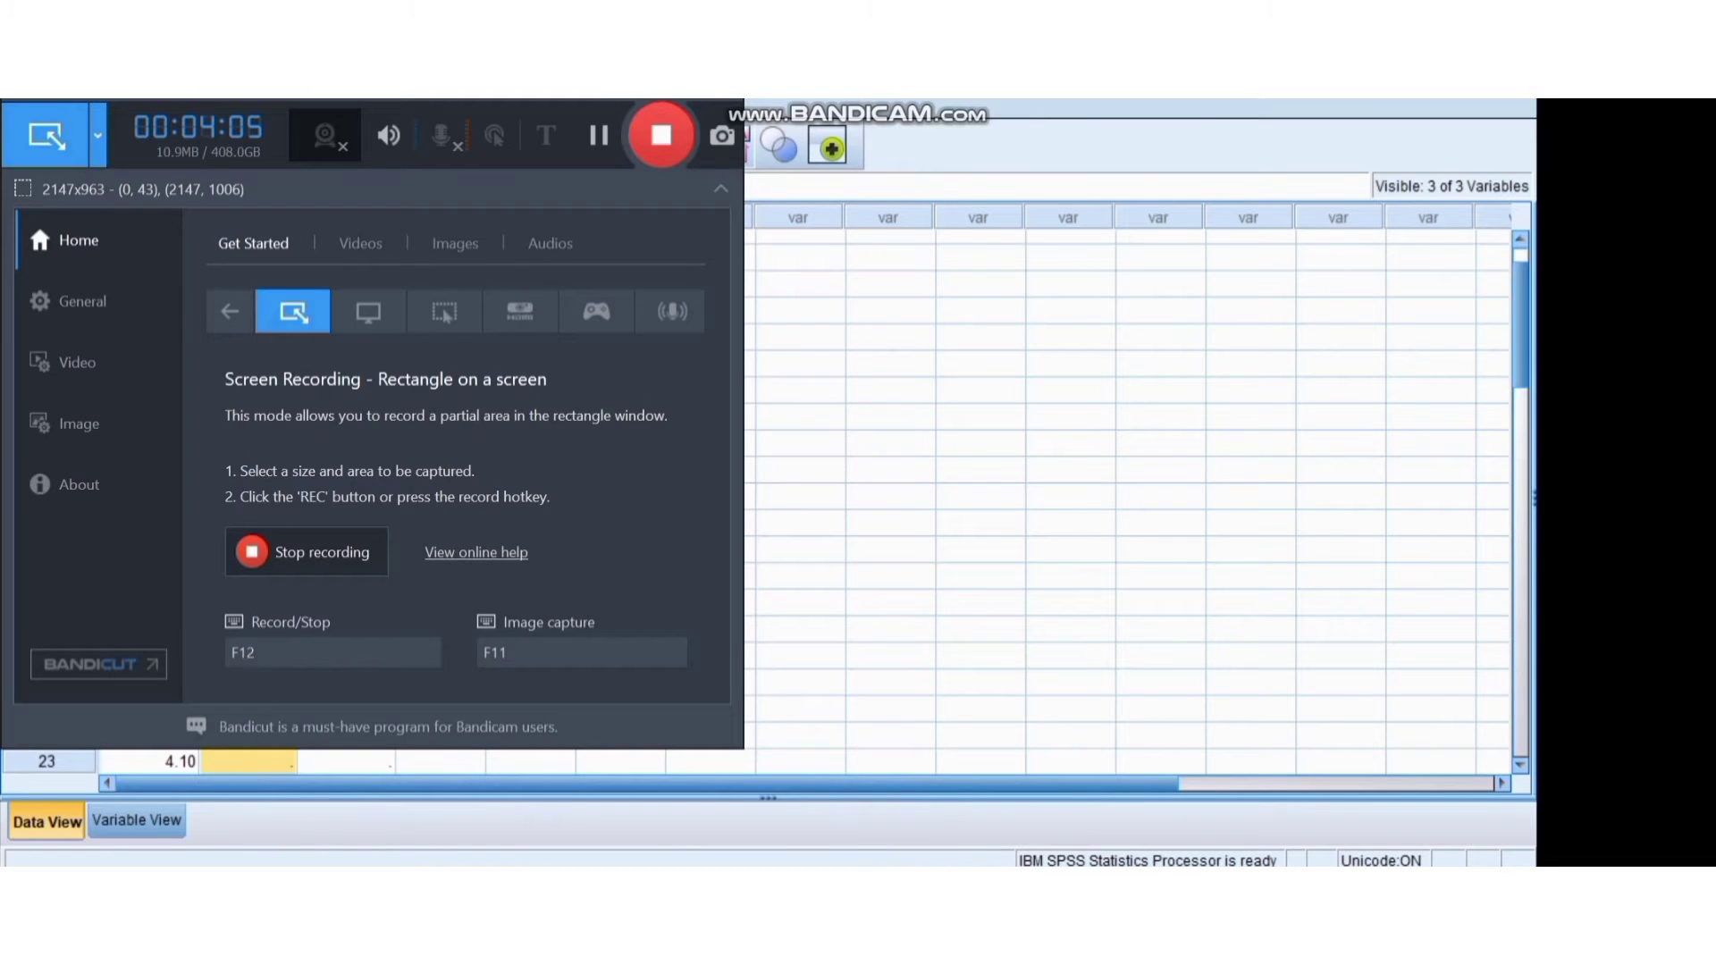
# Enter the MASA codes for rows 1 to 5: 1 in row 1, 2 in rows 2–3, 3 in row 4, and 2 in row 5
pyautogui.scroll(1, 603, 136)
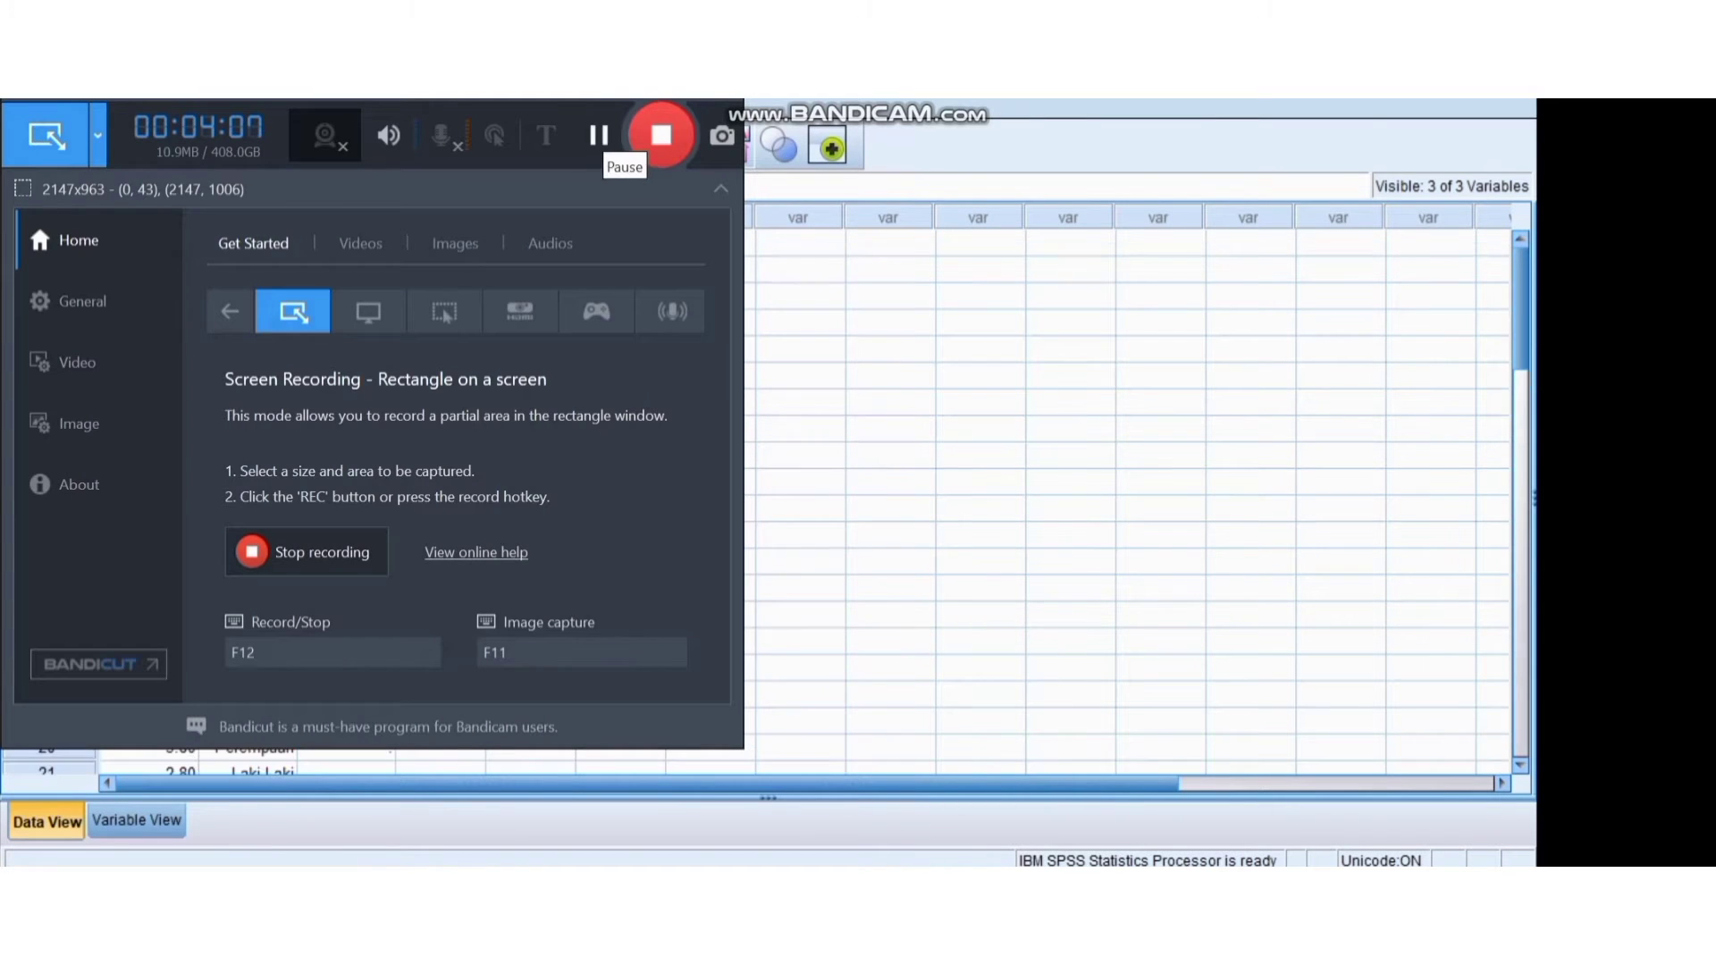
pyautogui.click(1152, 885)
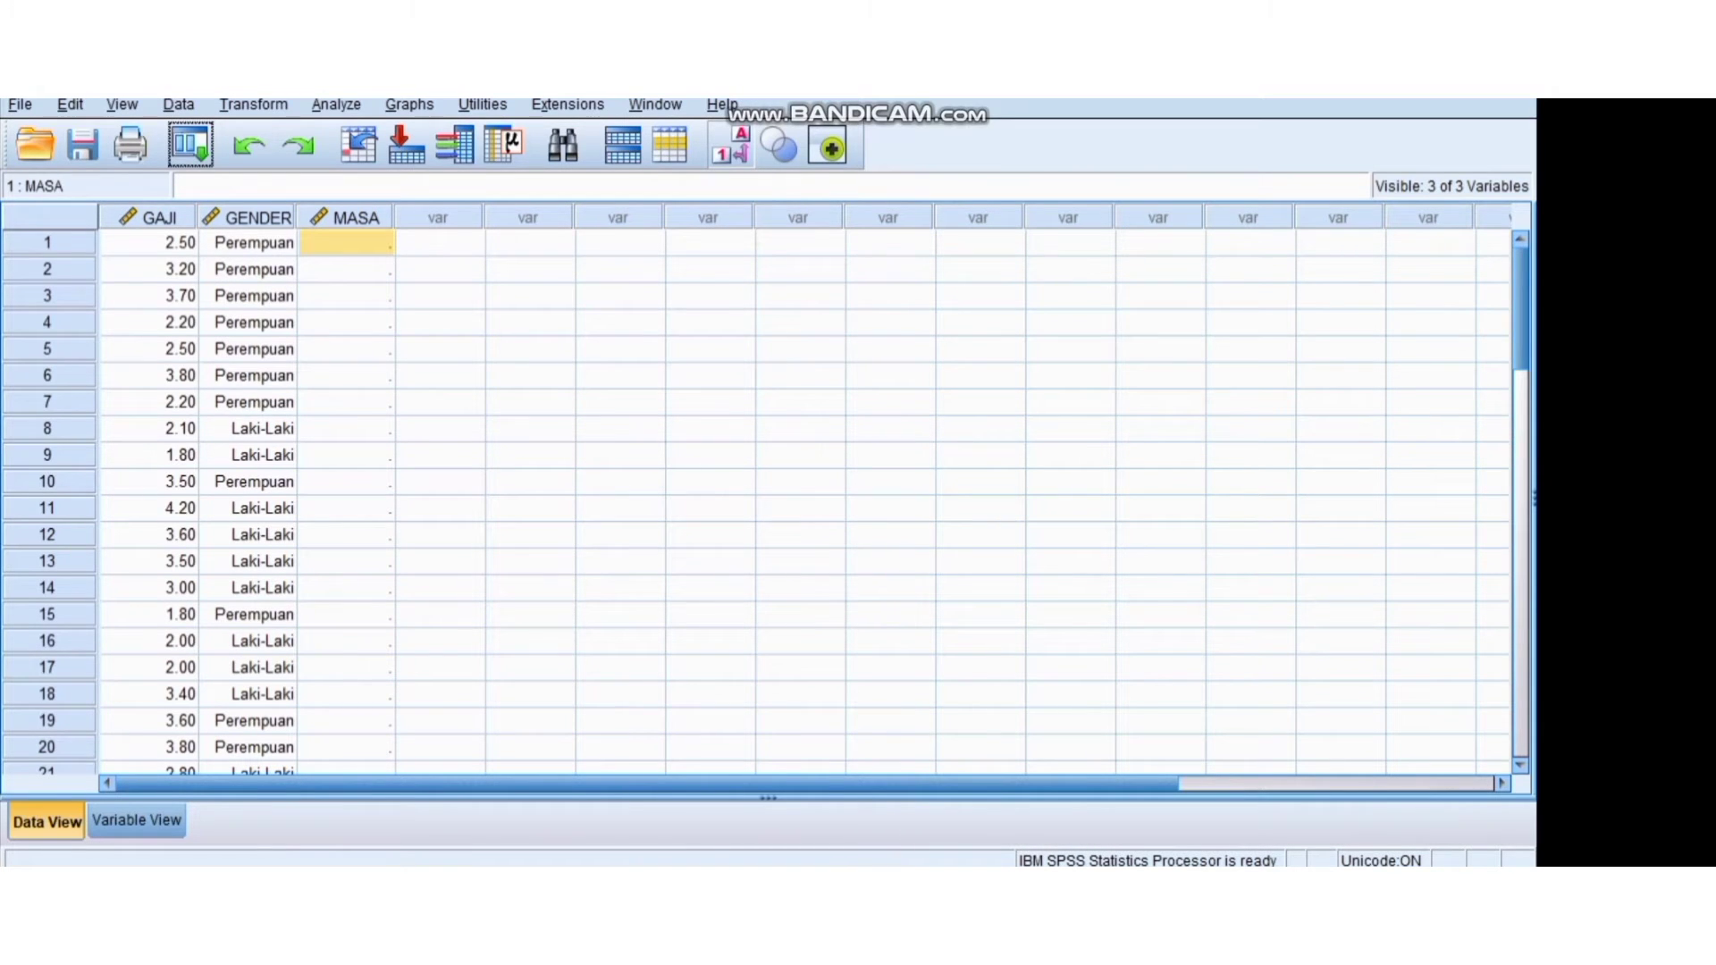
pyautogui.write('1')
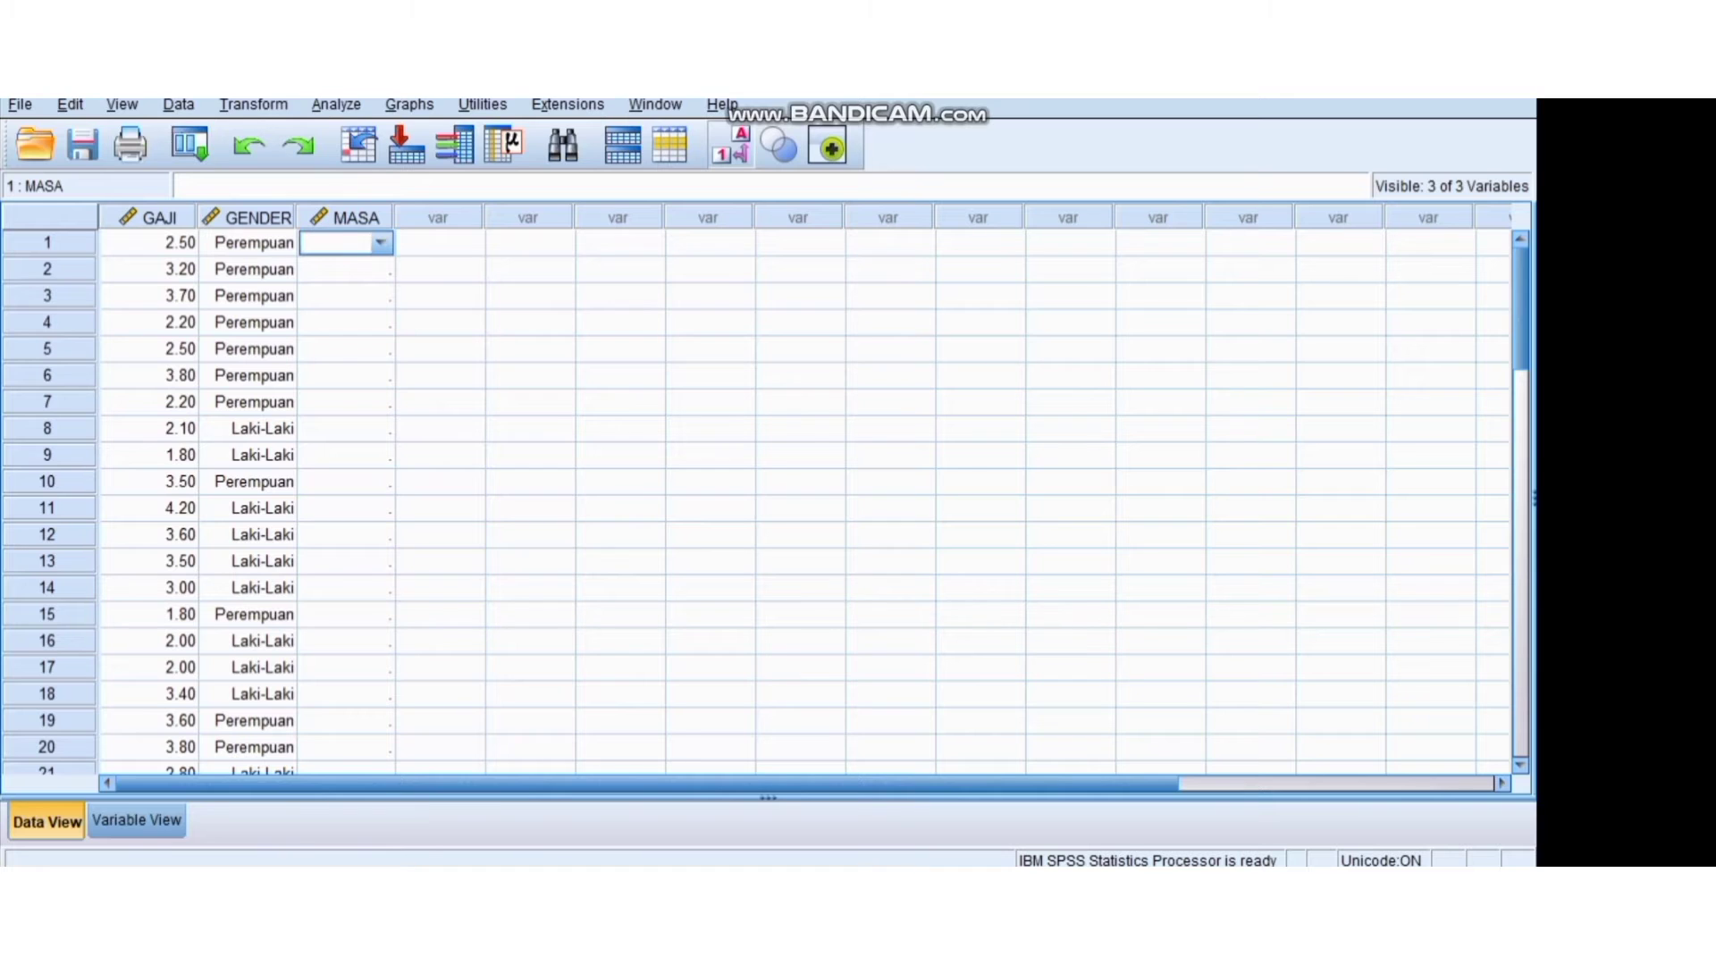
pyautogui.press('Return')
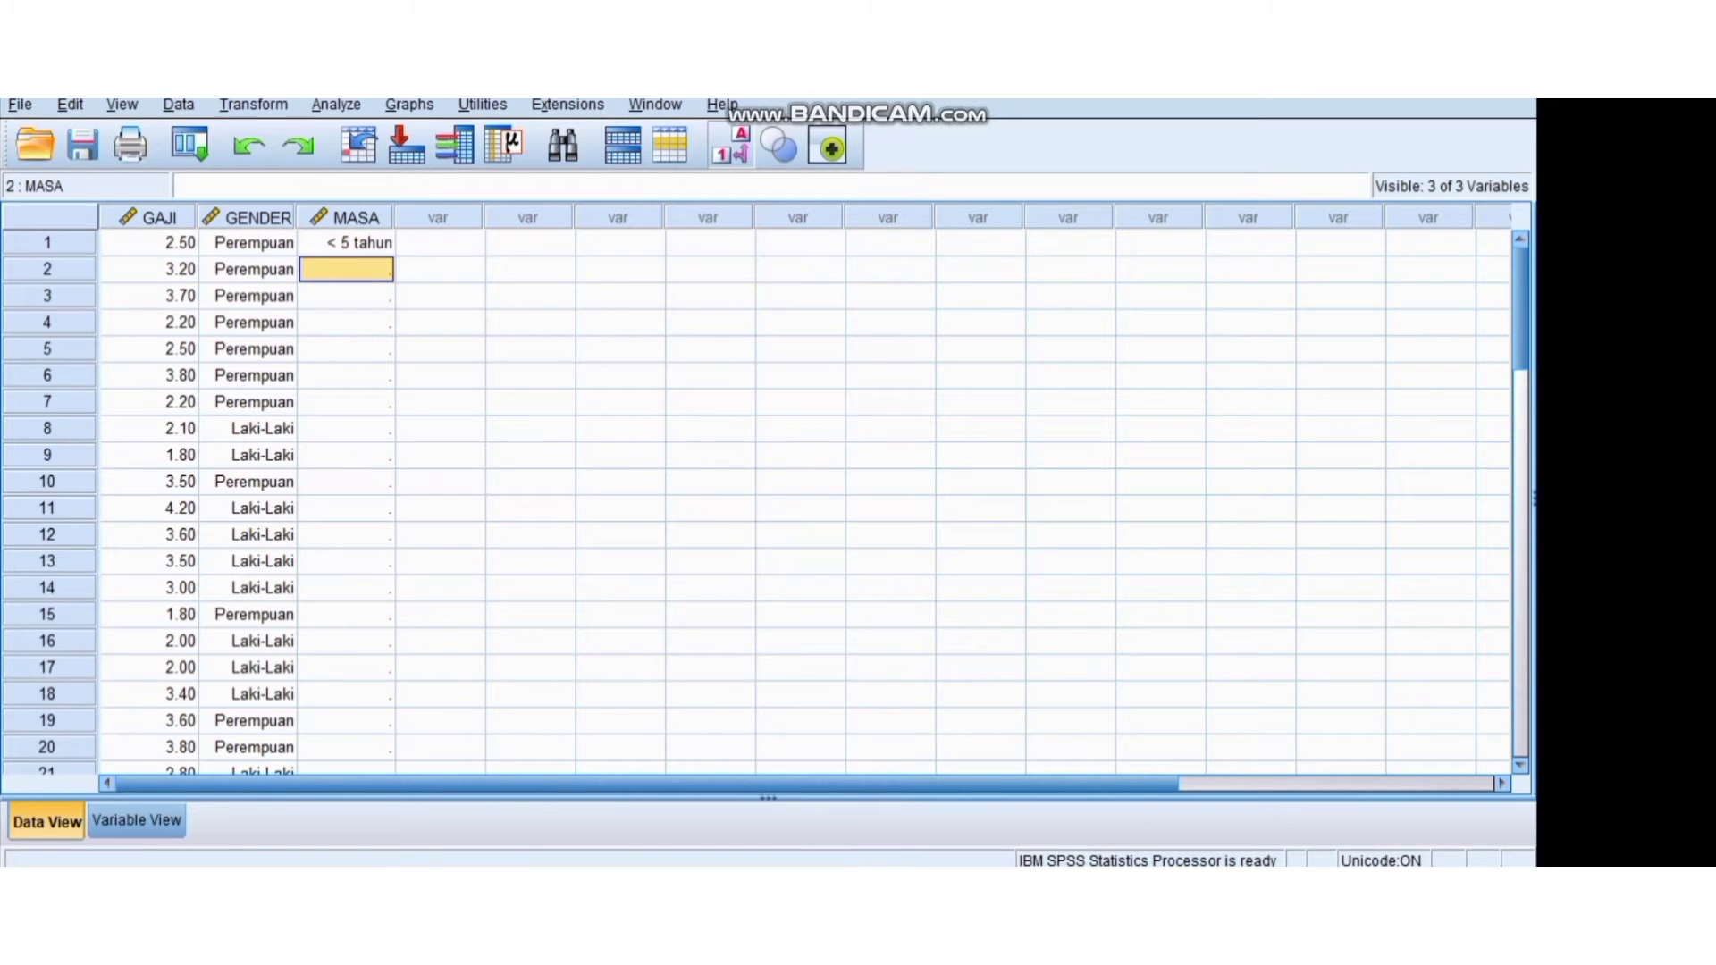
pyautogui.write('2')
pyautogui.press('Return')
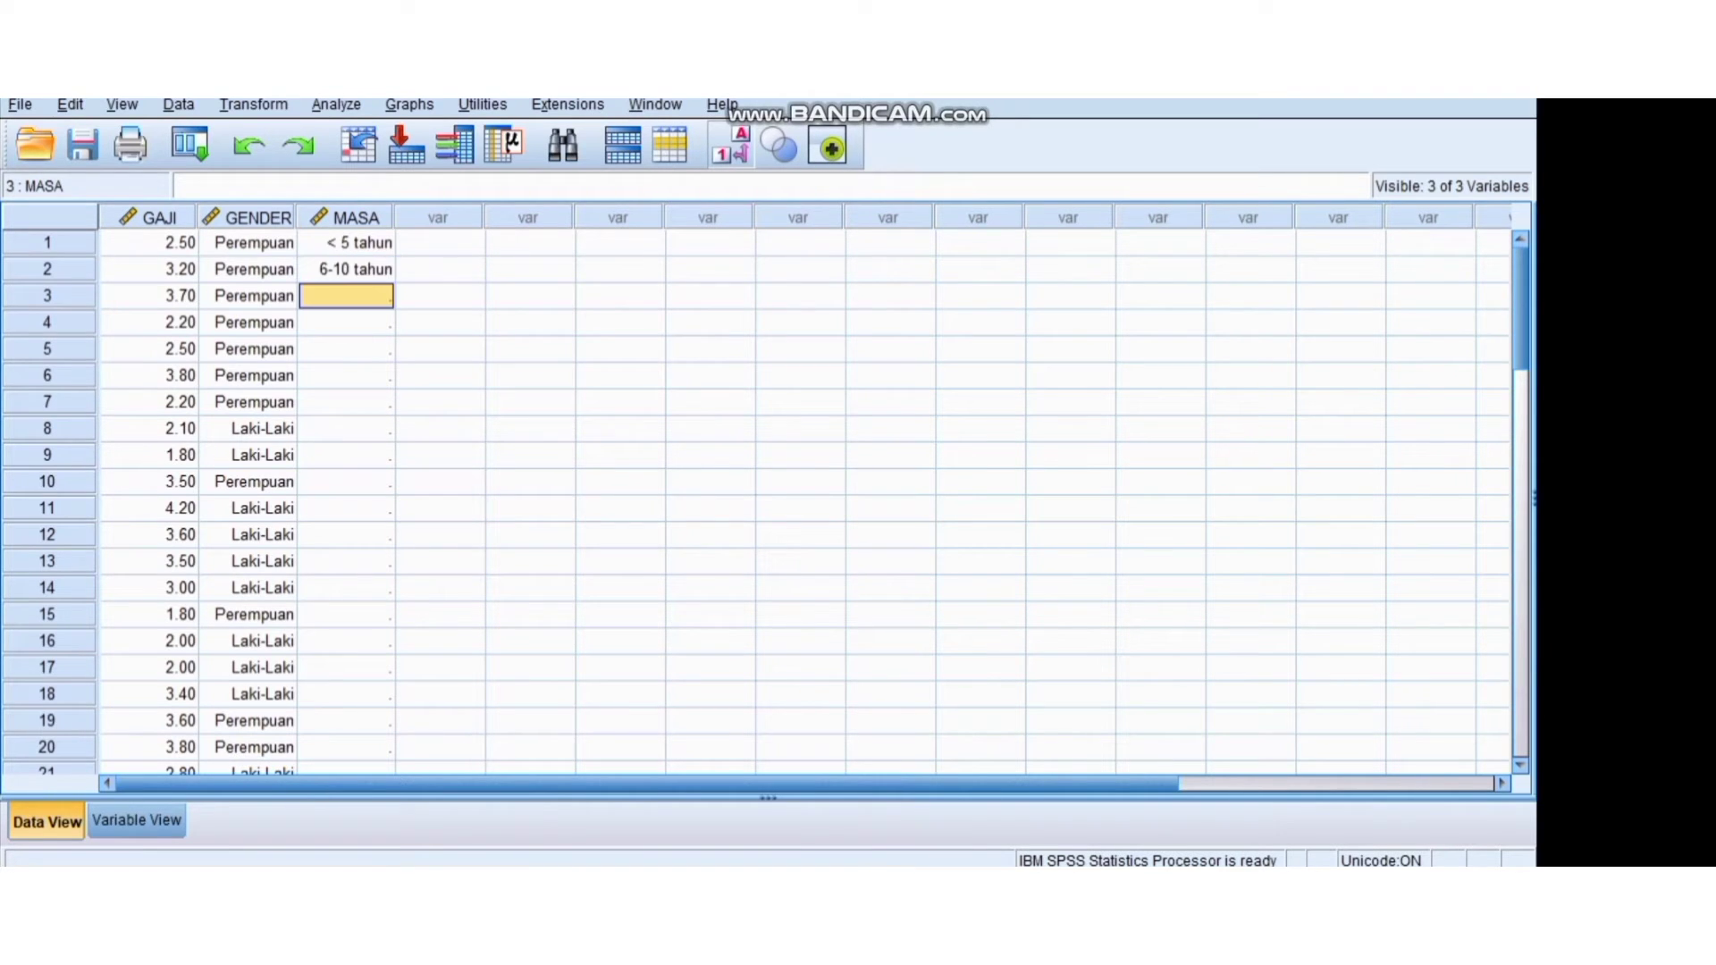
pyautogui.write('2')
pyautogui.press('Return')
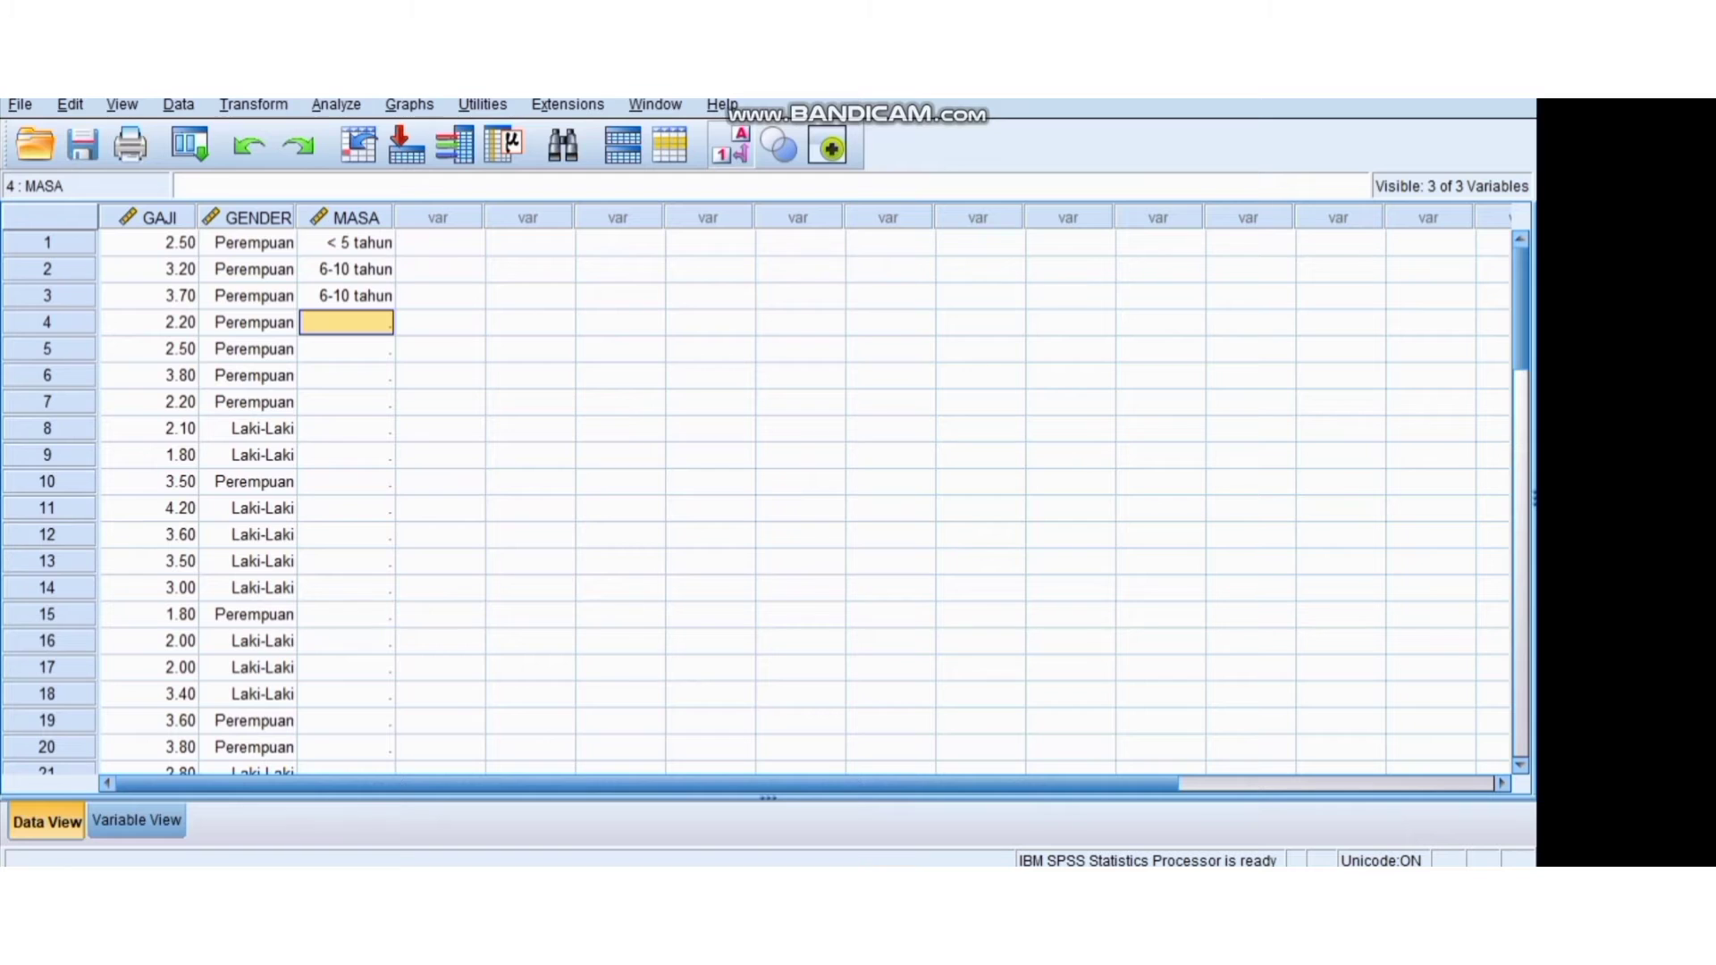
pyautogui.write('3')
pyautogui.press('Return')
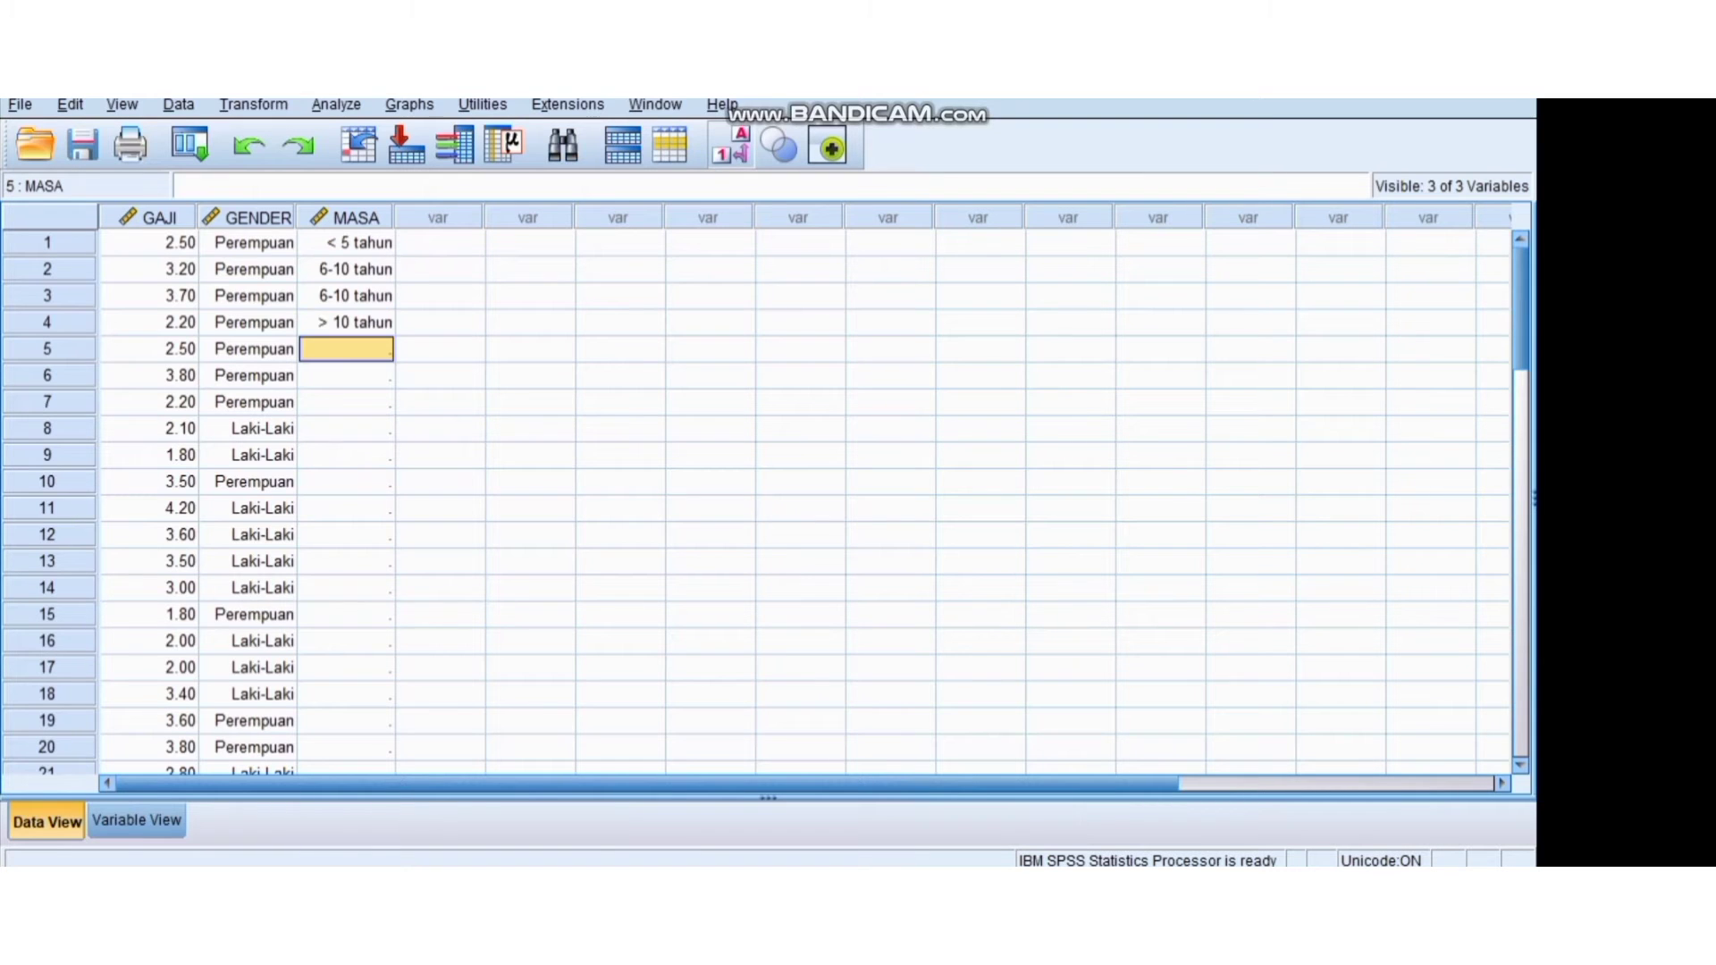
pyautogui.write('2')
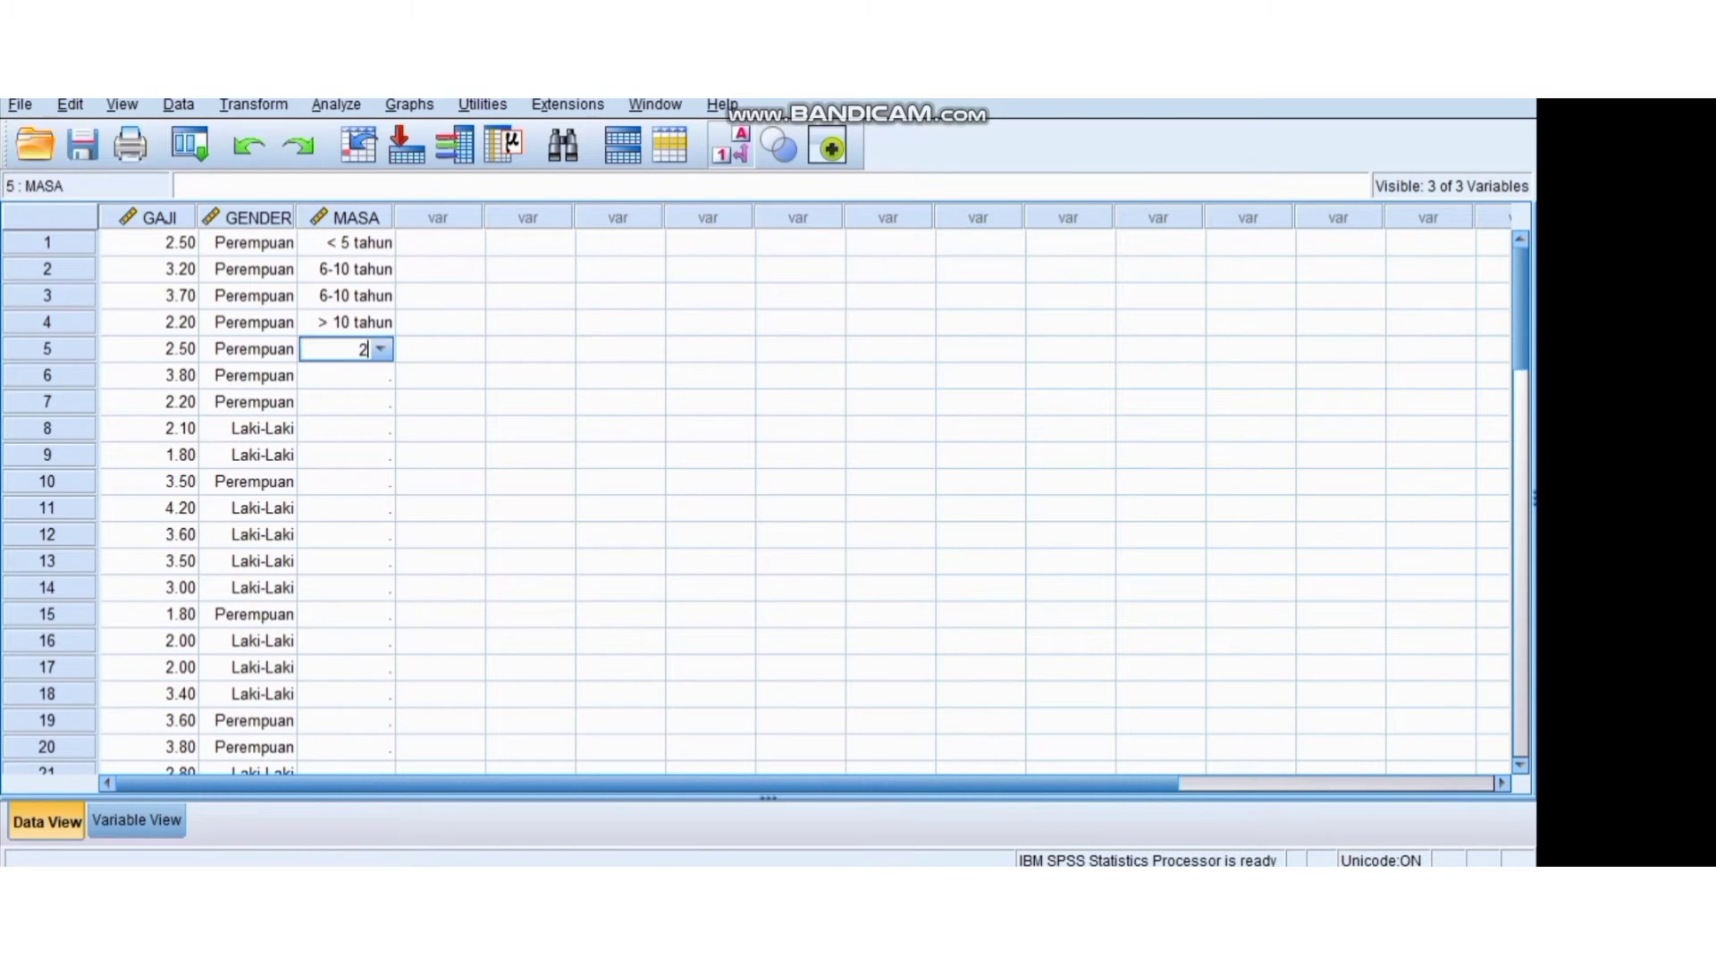
pyautogui.press('Return')
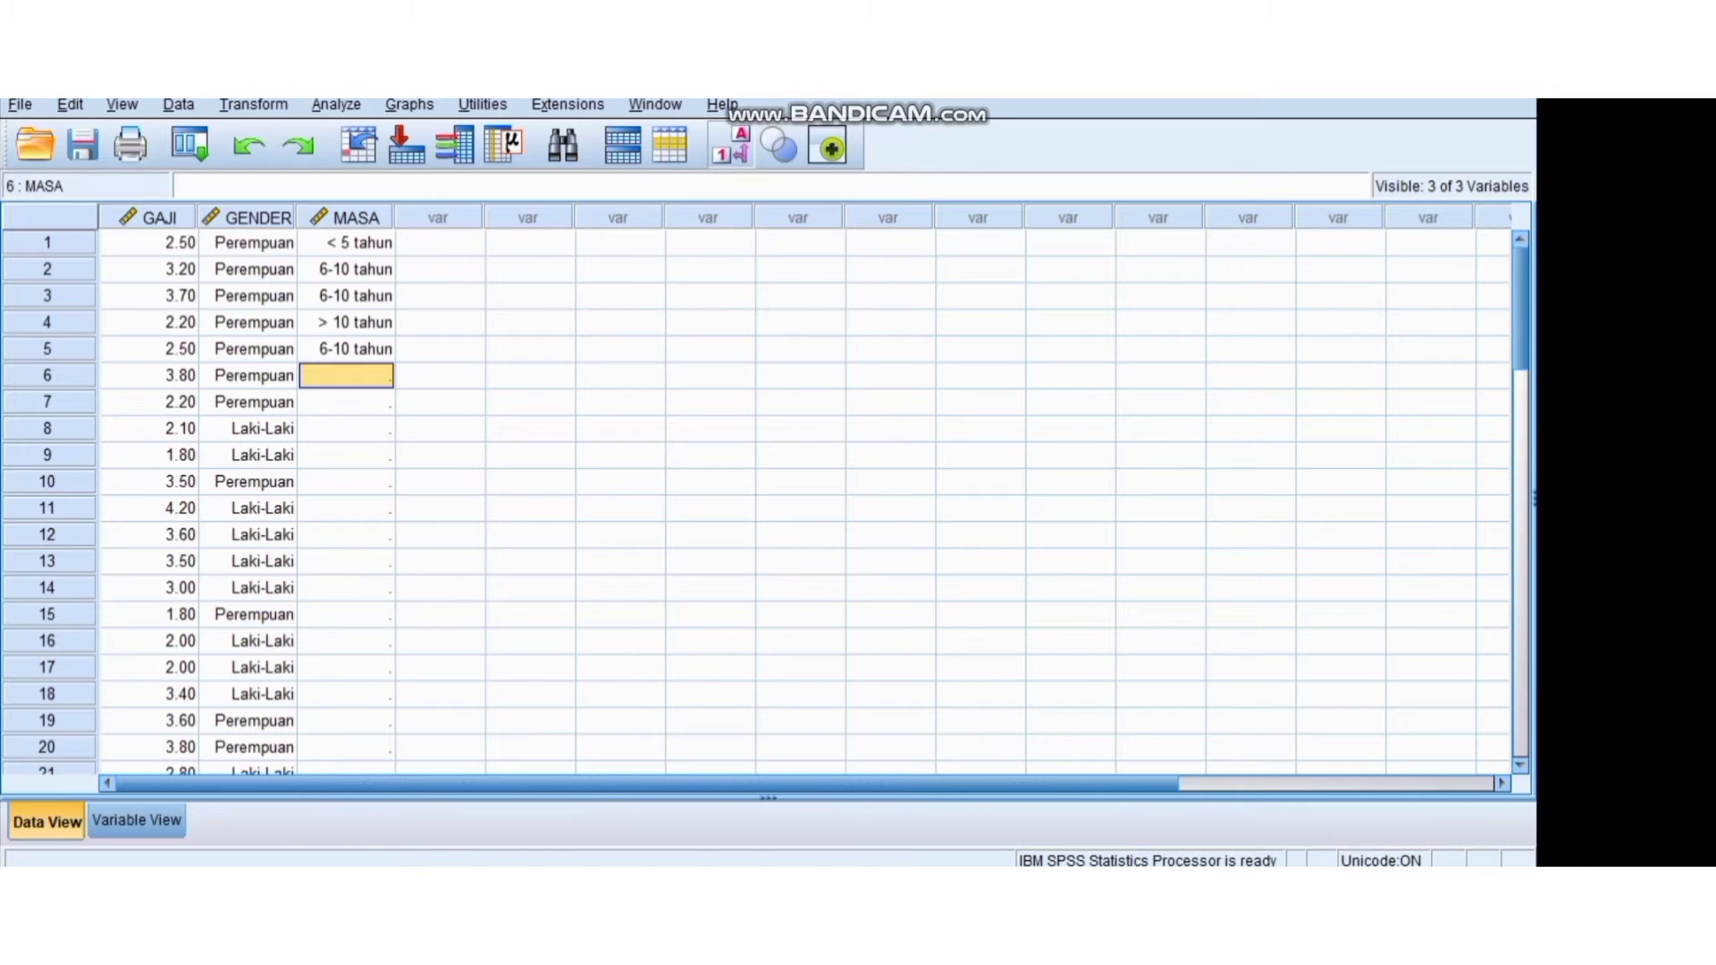
# Enter the MASA codes for rows 6 to 10: 1 in row 6, 3 in rows 7–9, and 1 in row 10
pyautogui.write('1')
pyautogui.press('Return')
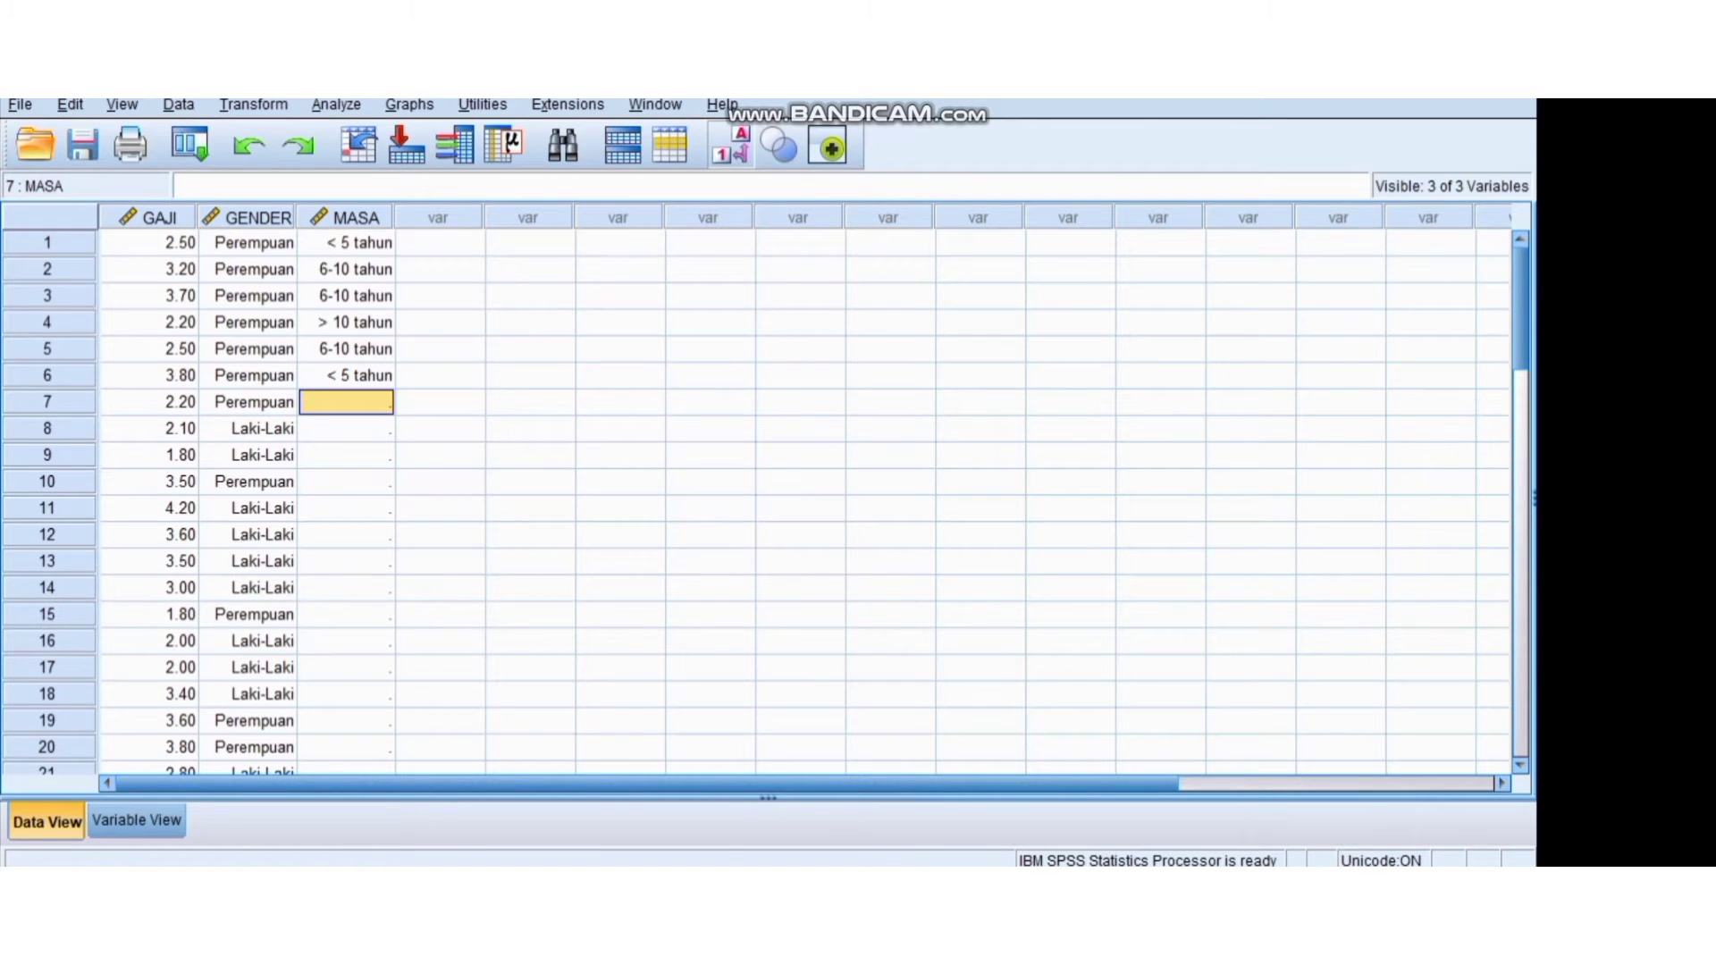
pyautogui.write('3')
pyautogui.press('Return')
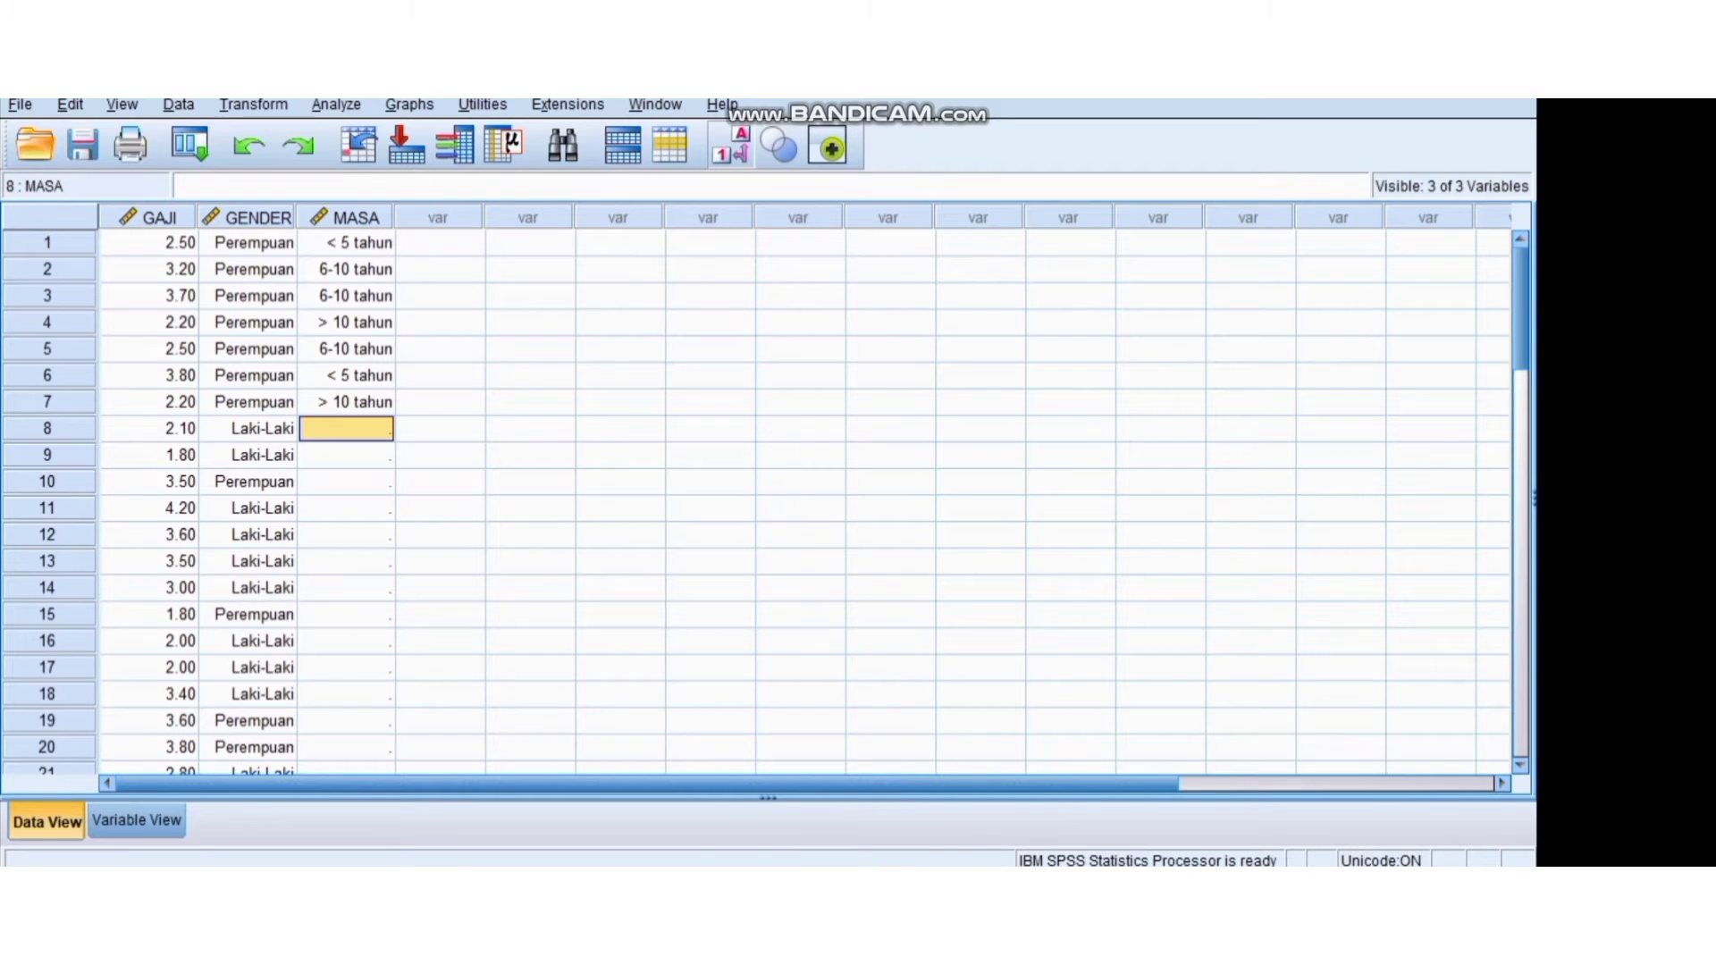
pyautogui.write('3')
pyautogui.press('Return')
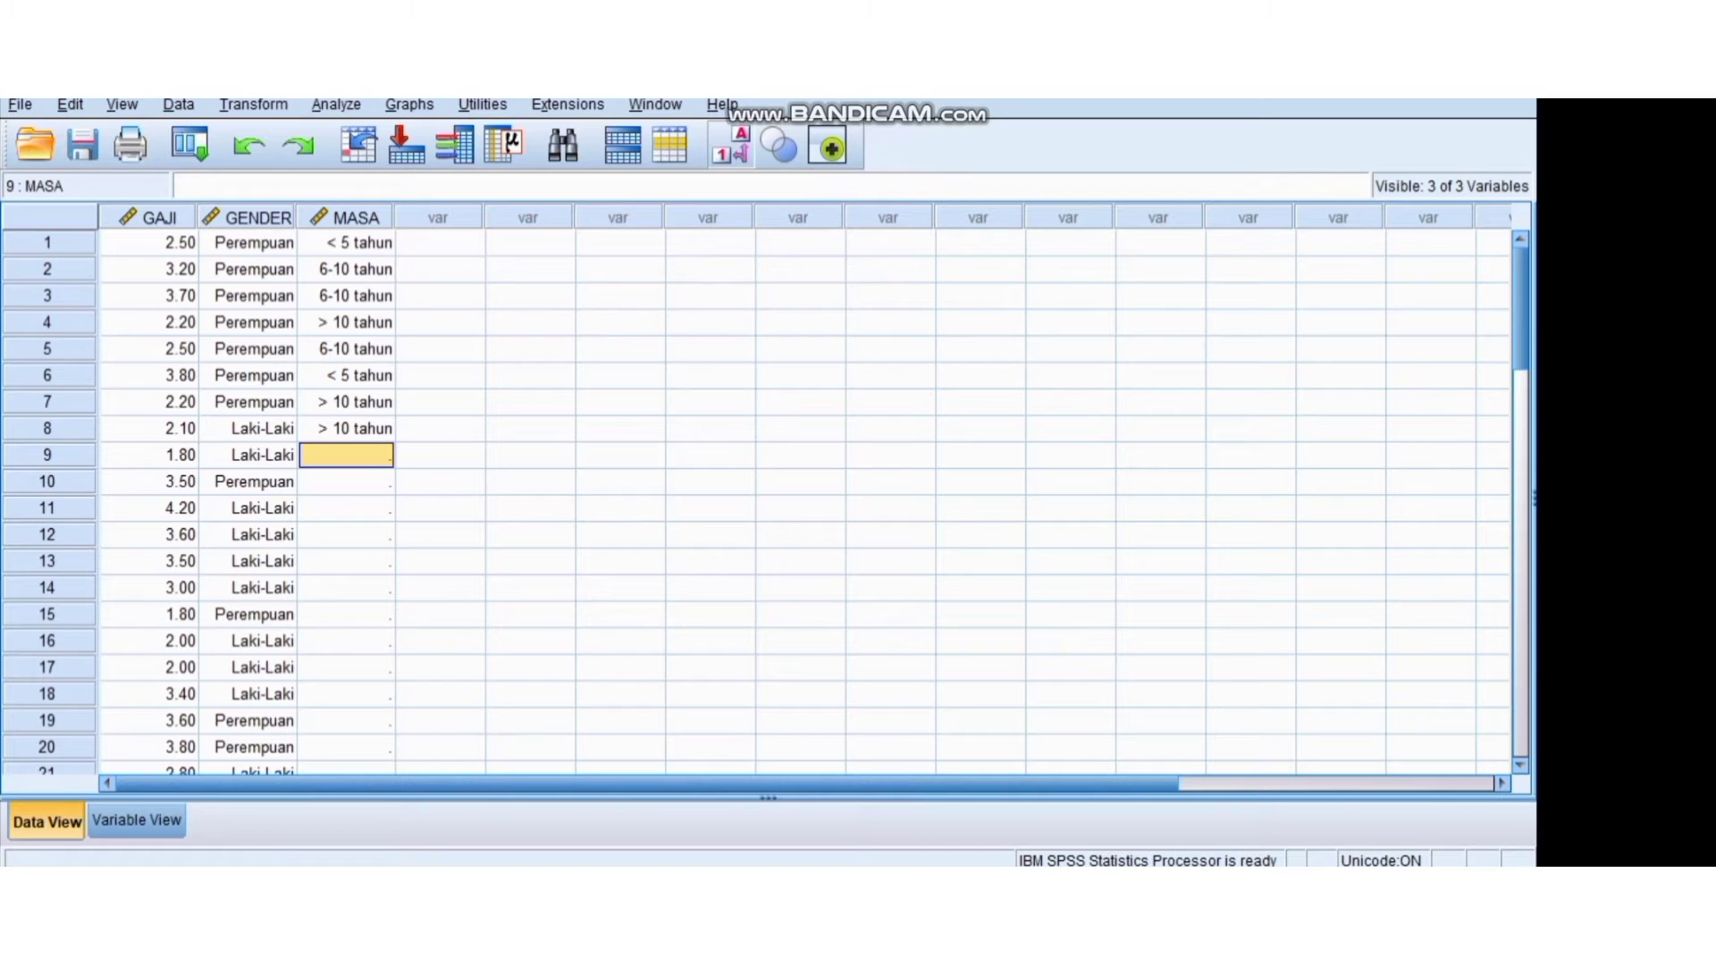
pyautogui.write('3')
pyautogui.press('Return')
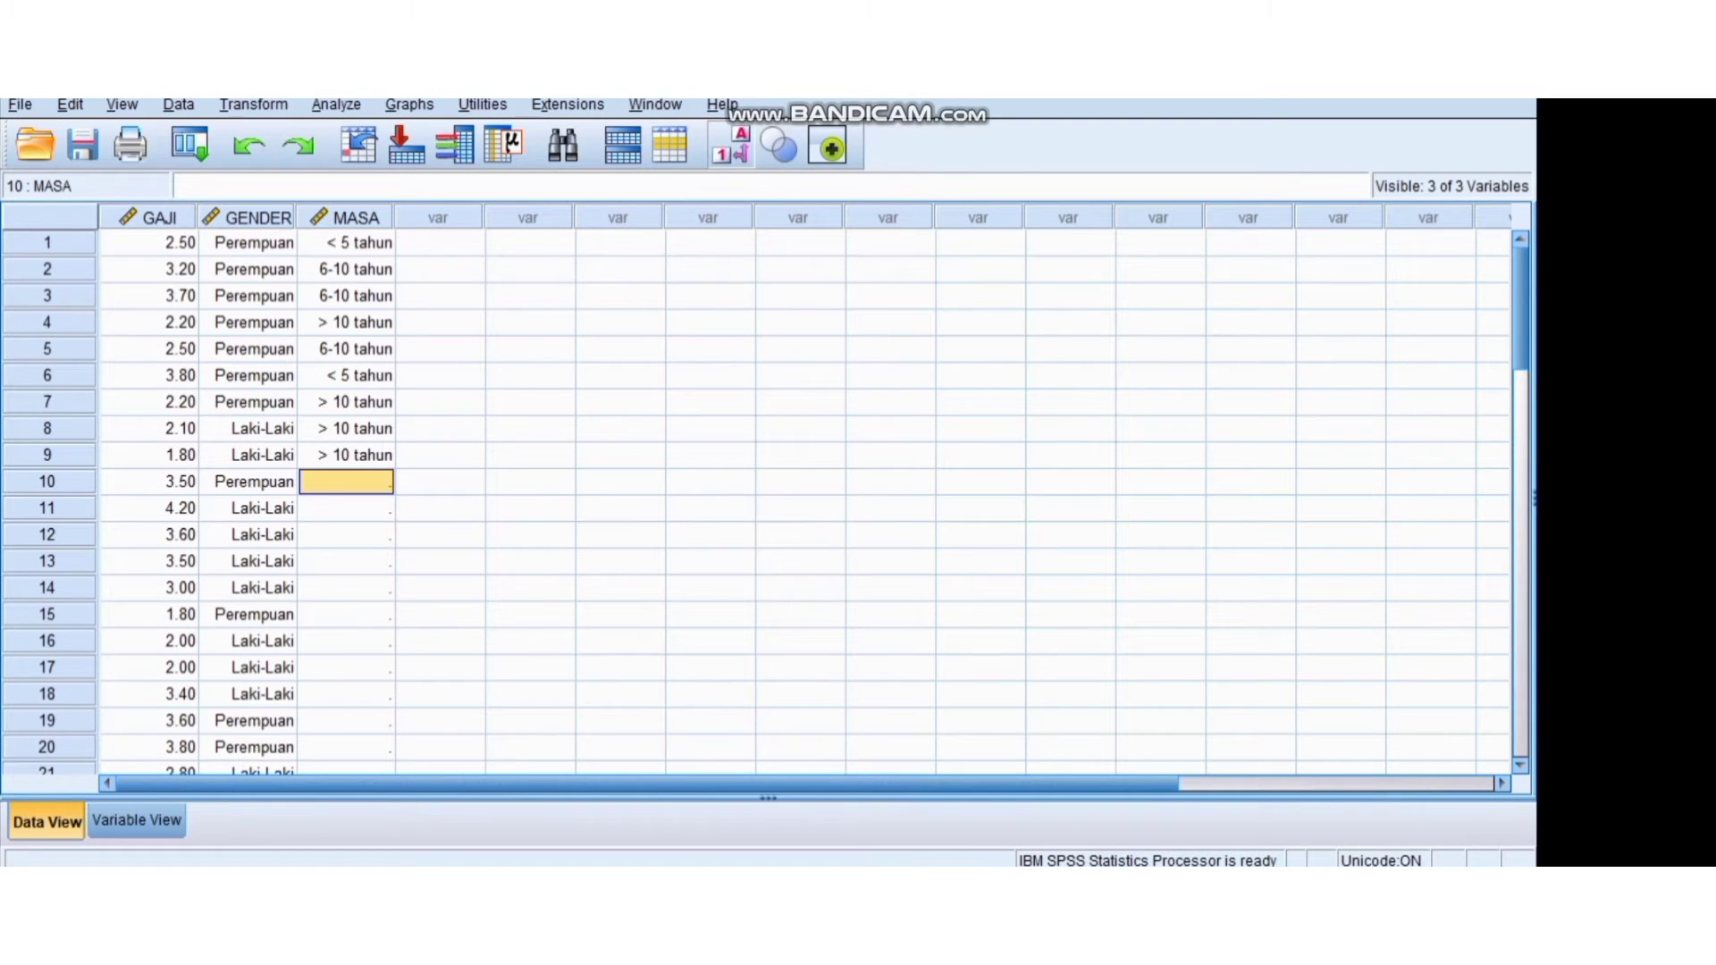
pyautogui.write('1')
pyautogui.press('Return')
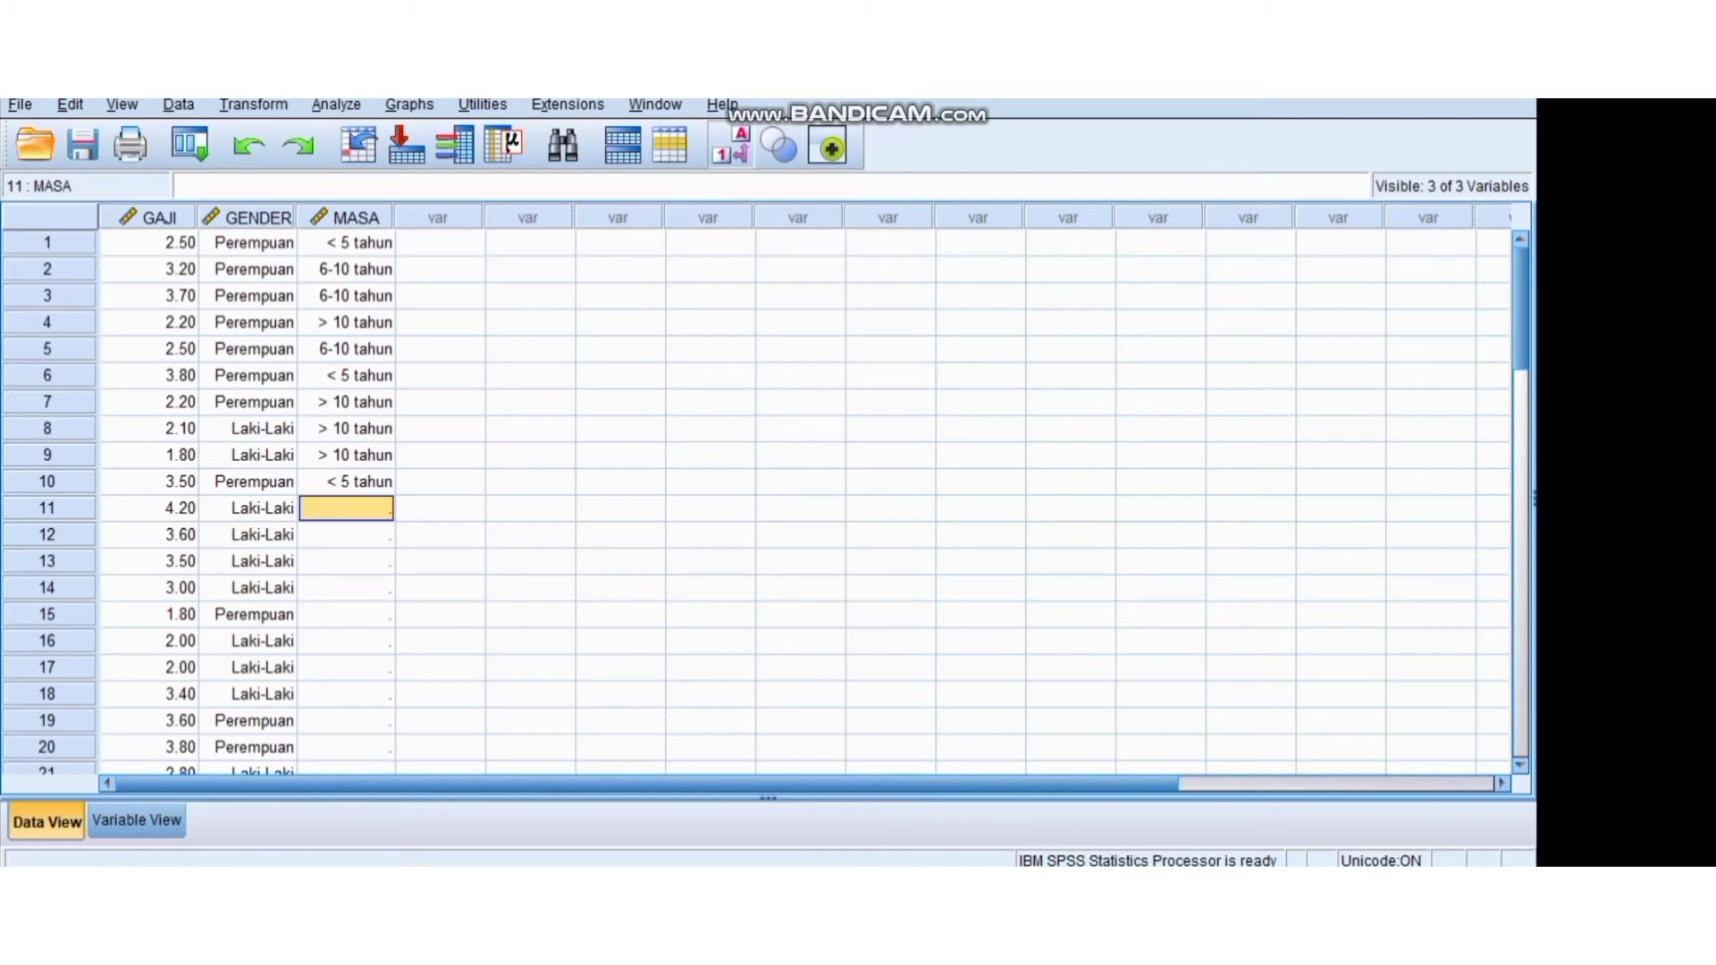
# Enter the MASA codes for rows 11 to 14: 2 in rows 11–12, 1 in row 13, and 2 in row 14
pyautogui.write('2')
pyautogui.press('Return')
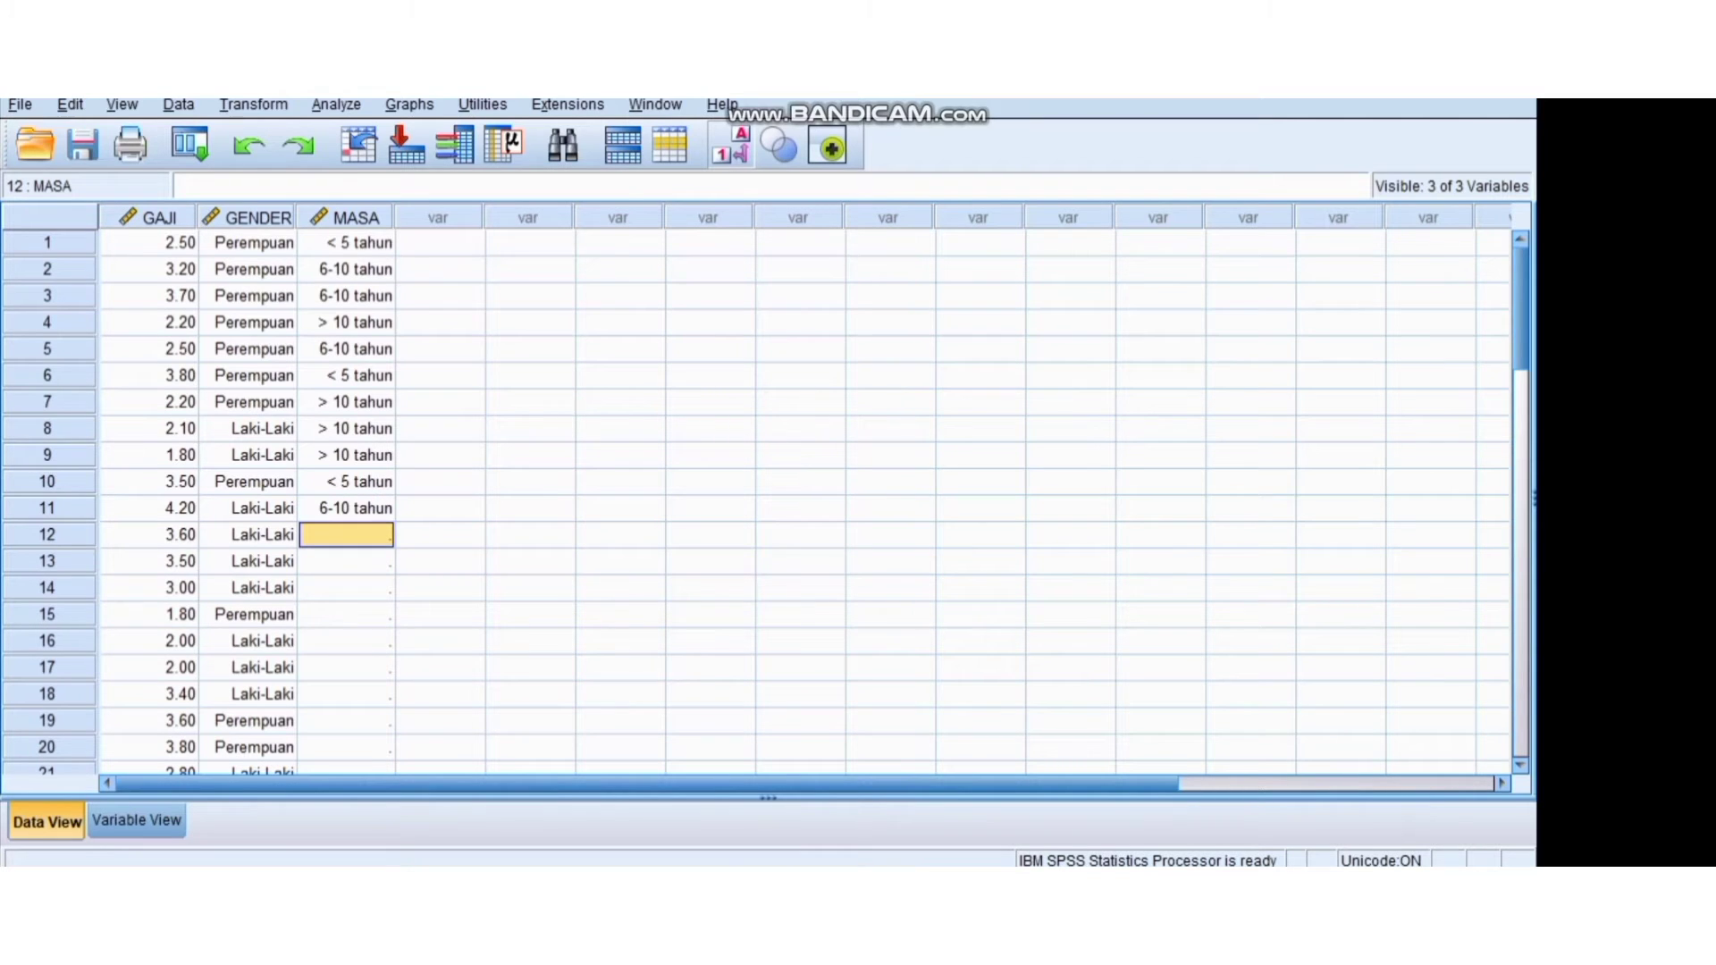
pyautogui.write('2')
pyautogui.press('Return')
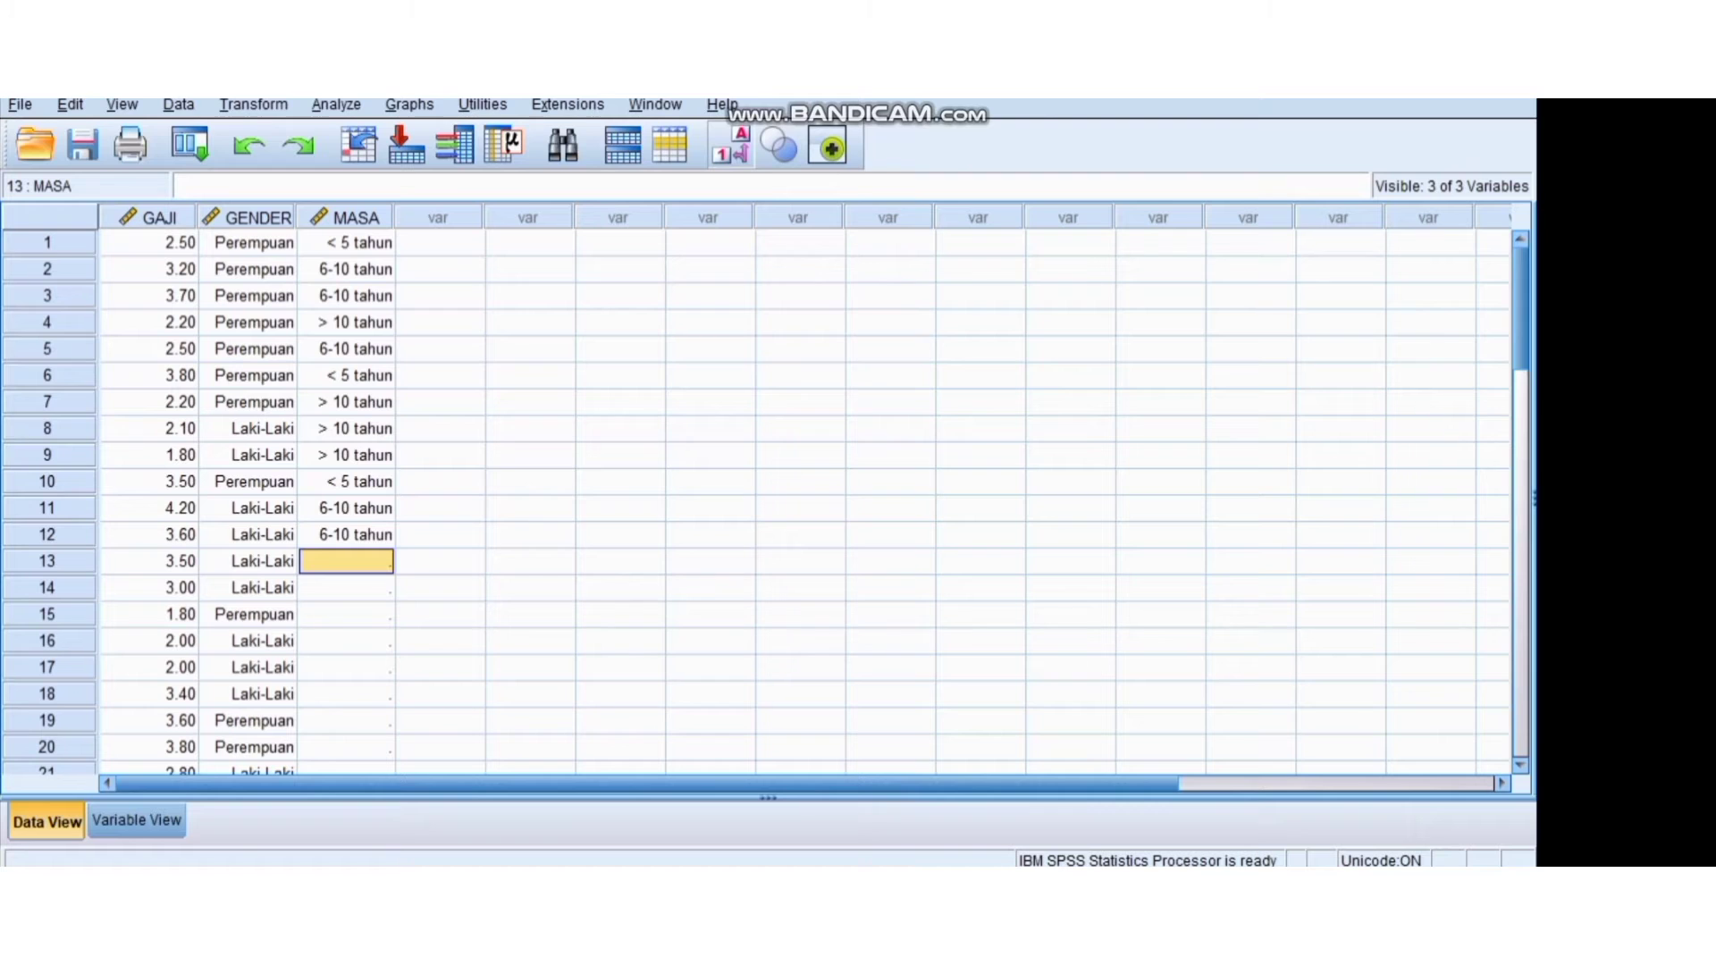
pyautogui.write('1')
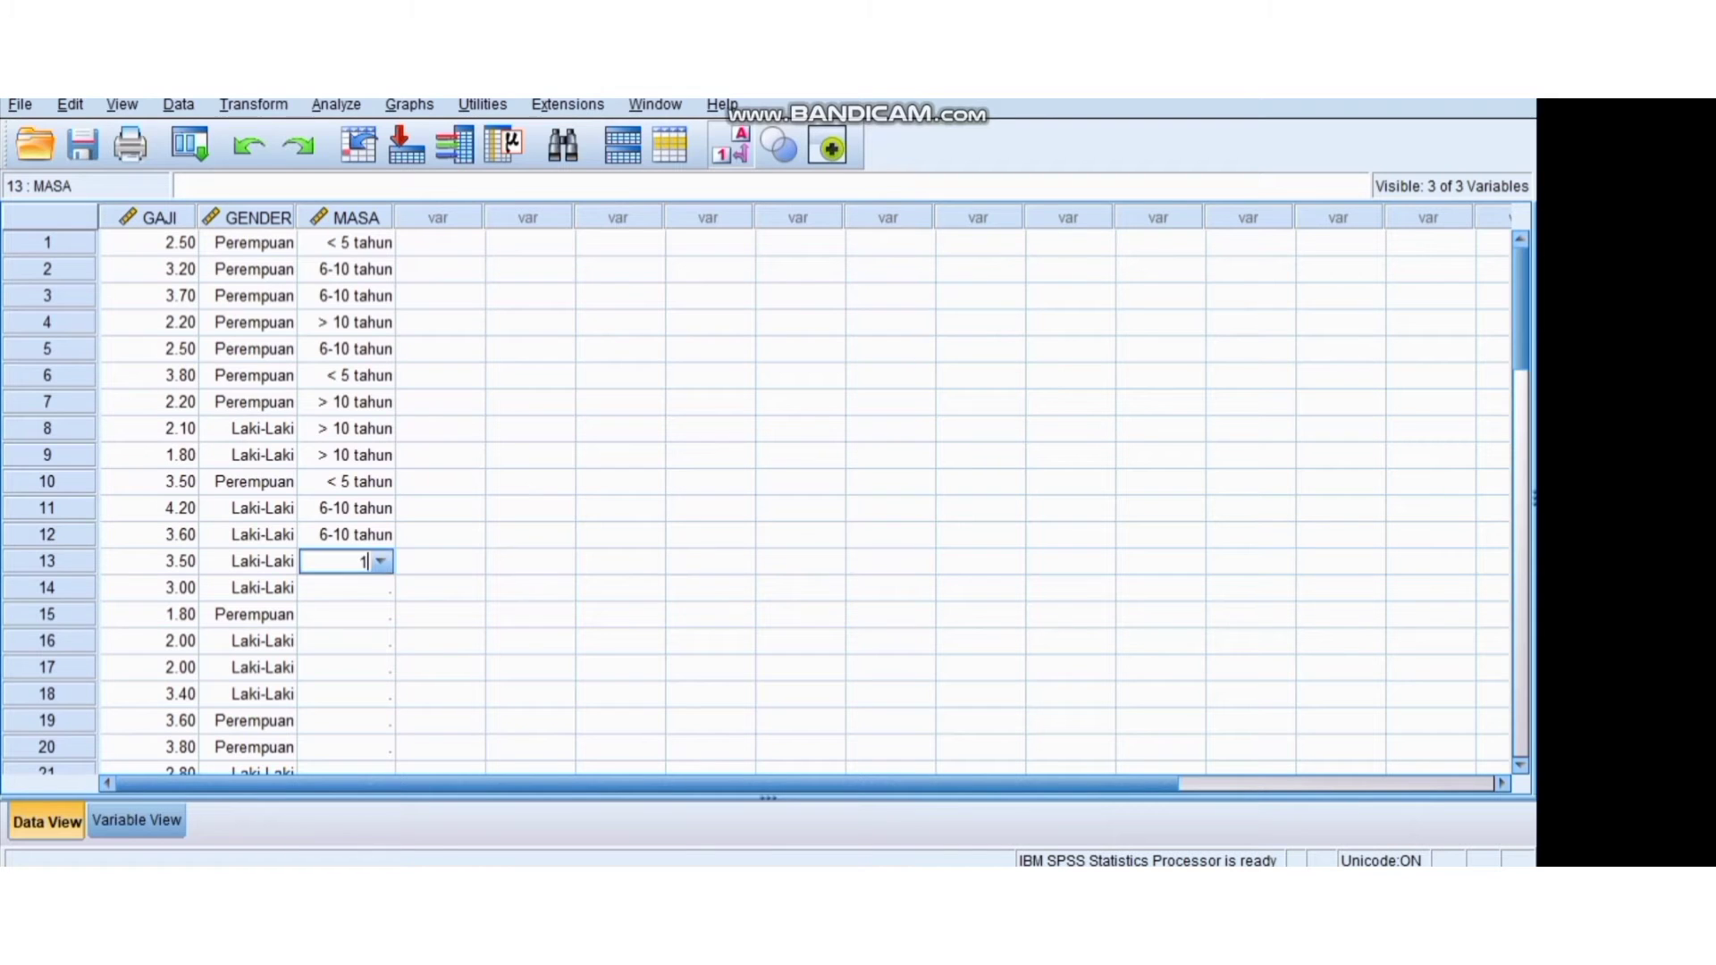
pyautogui.press('Return')
pyautogui.write('2')
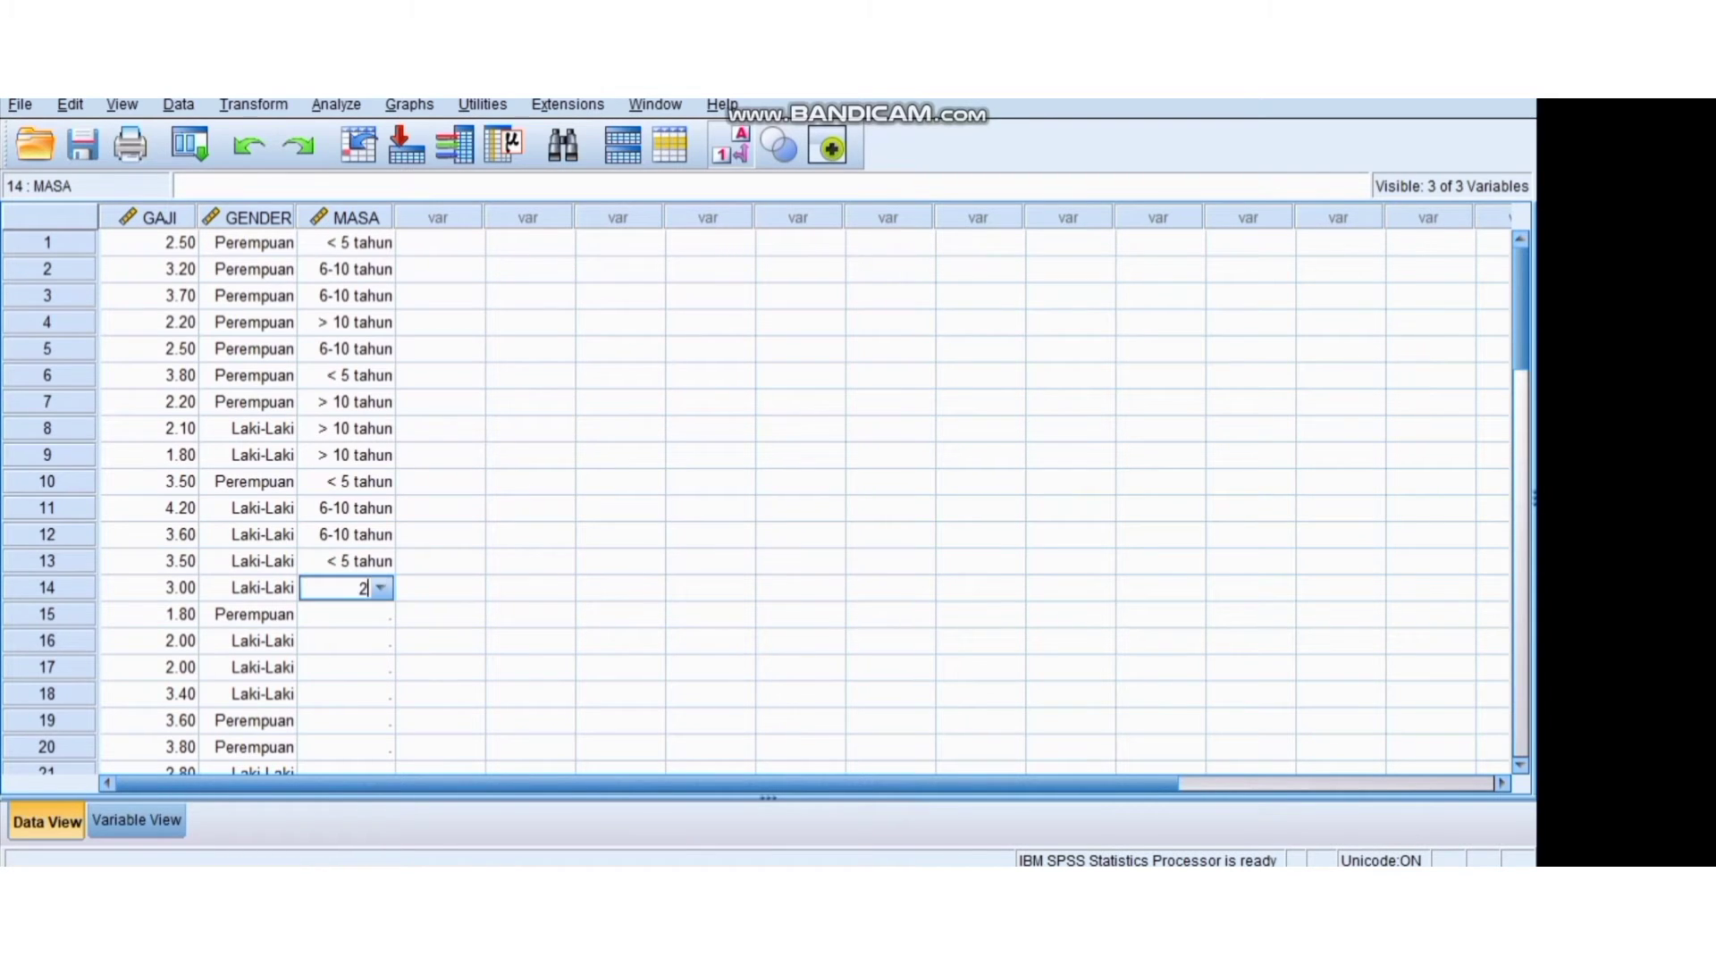
pyautogui.press('Return')
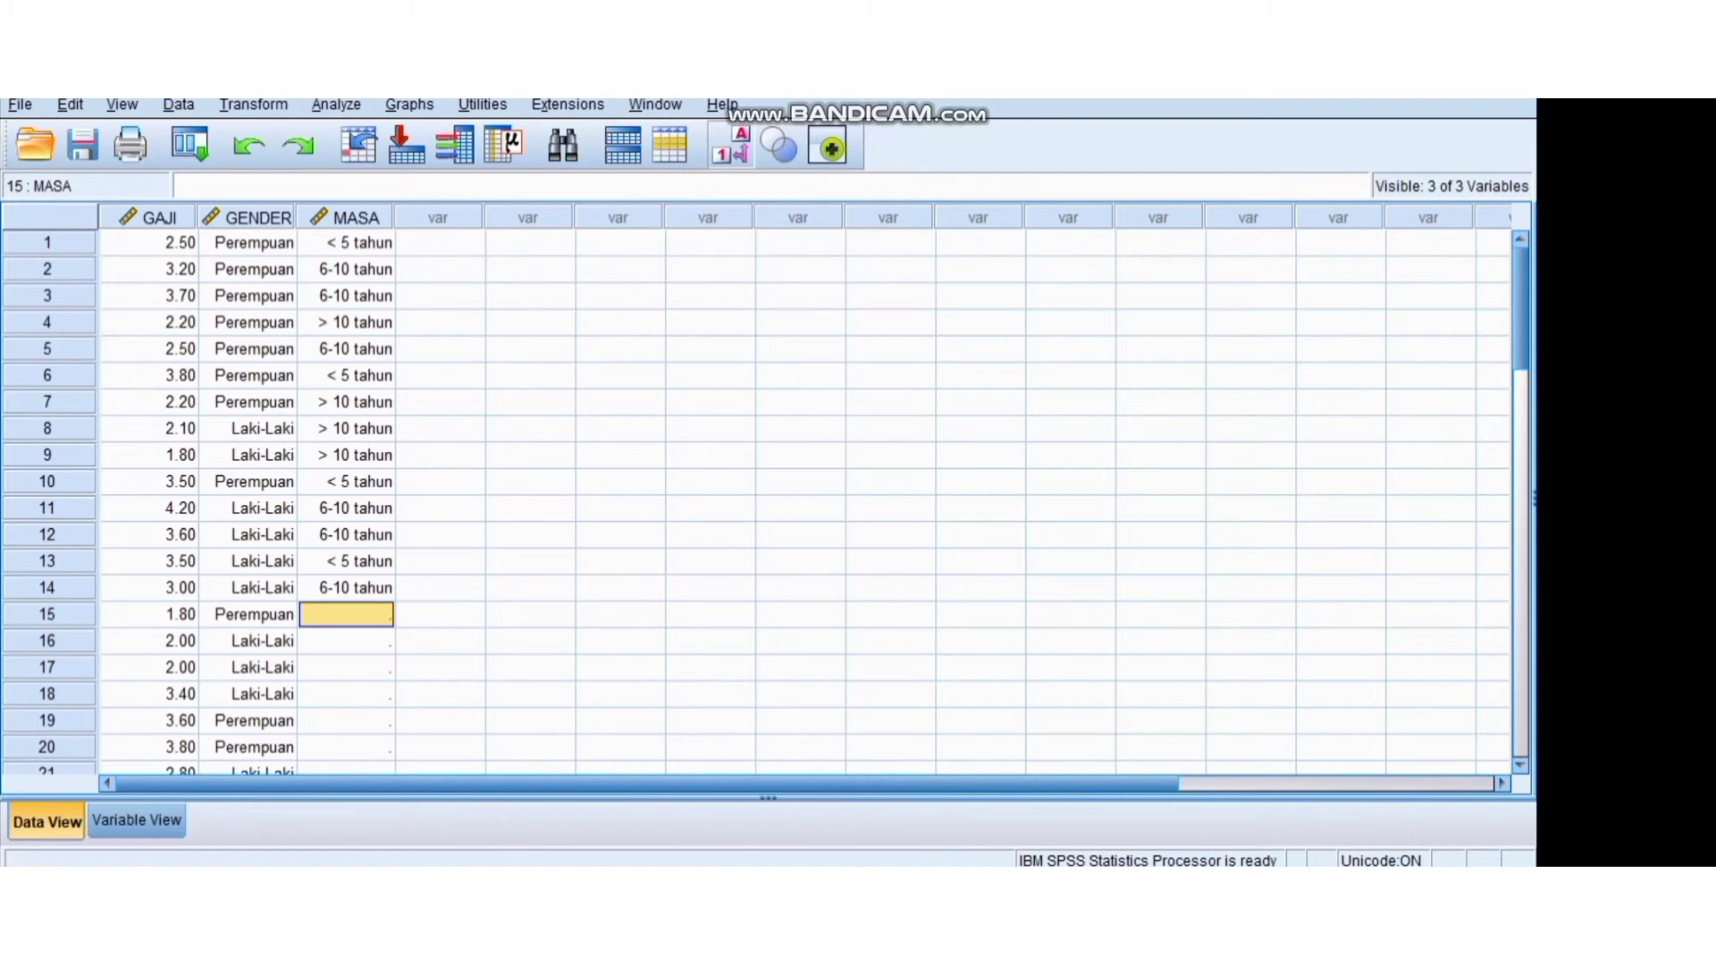
# Enter MASA code 3 (> 10 tahun) in rows 15 to 17
pyautogui.write('2')
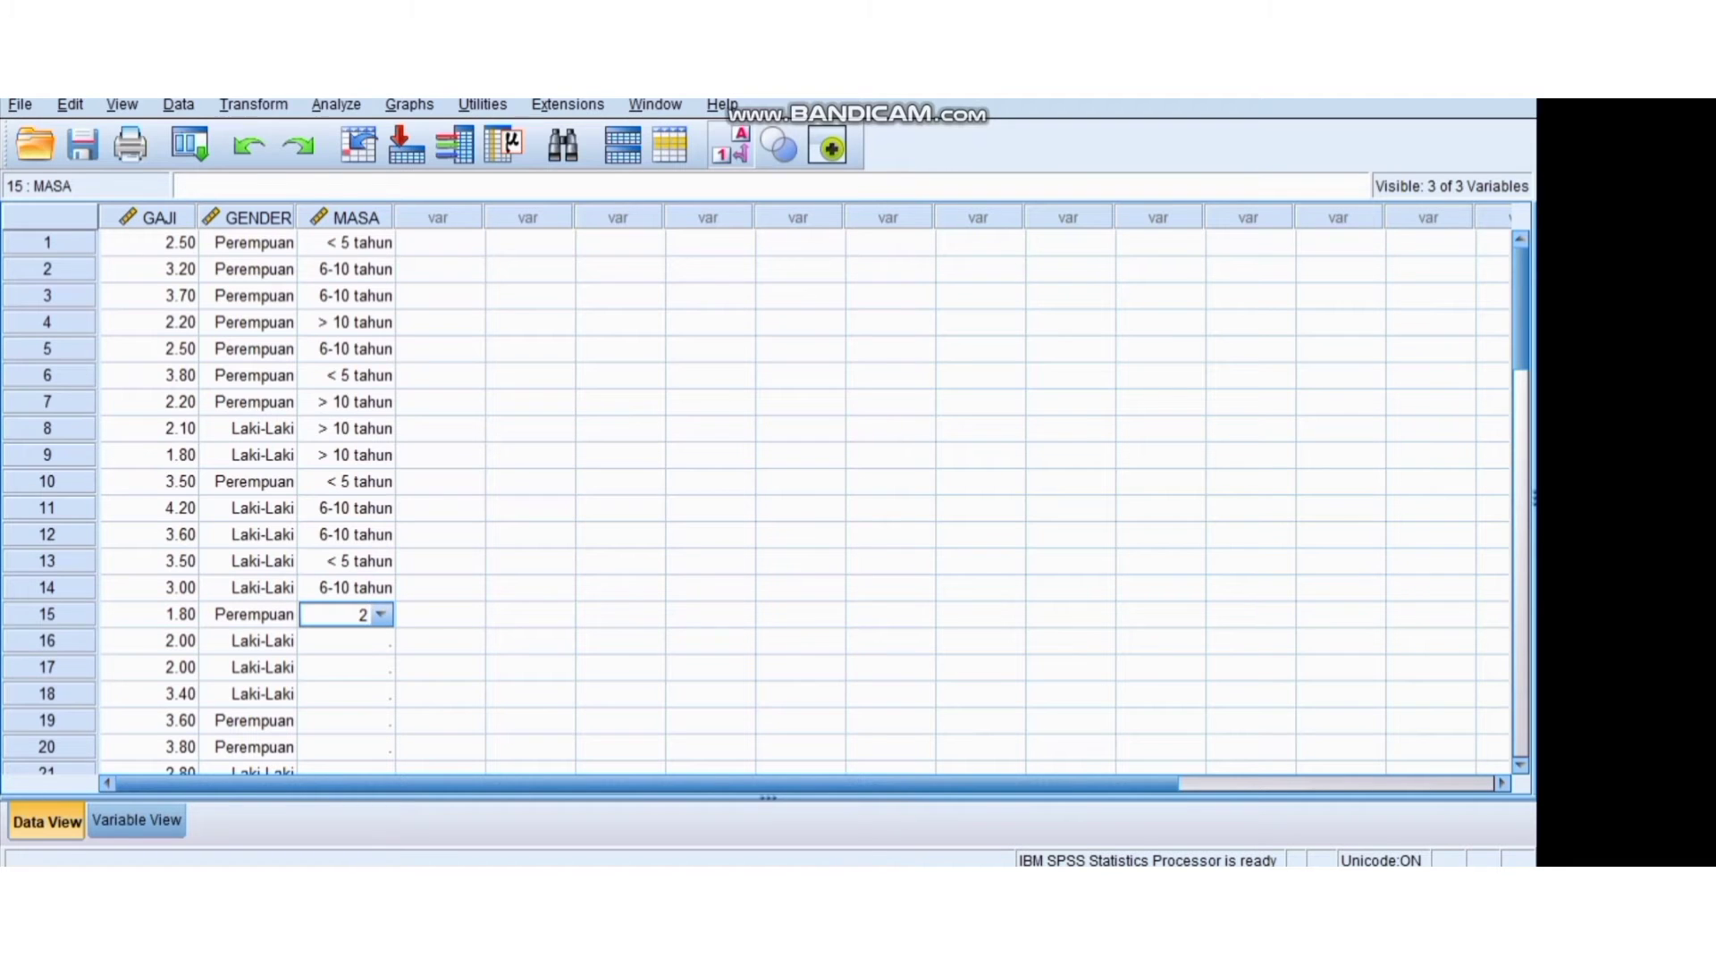
pyautogui.press('BackSpace')
pyautogui.write('3')
pyautogui.press('Return')
pyautogui.write('3')
pyautogui.press('Return')
pyautogui.write('3')
pyautogui.press('Return')
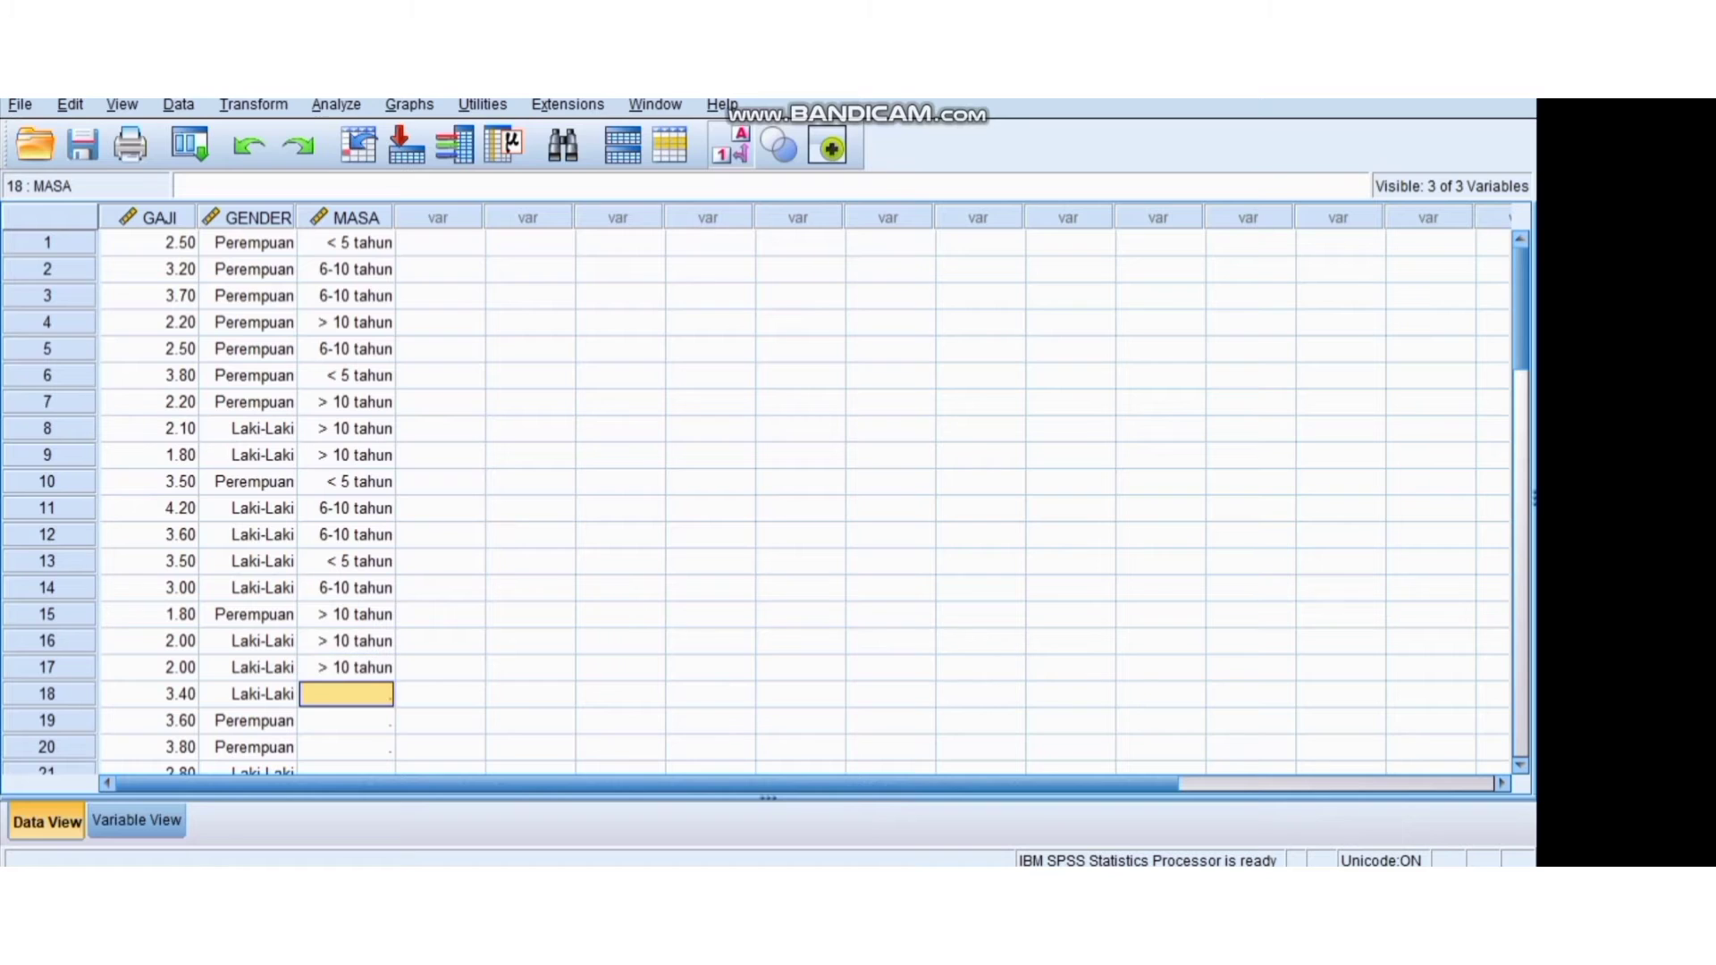
# Enter MASA code 3 in row 18 and correct it to 2 (6-10 tahun)
pyautogui.write('3')
pyautogui.press('Return')
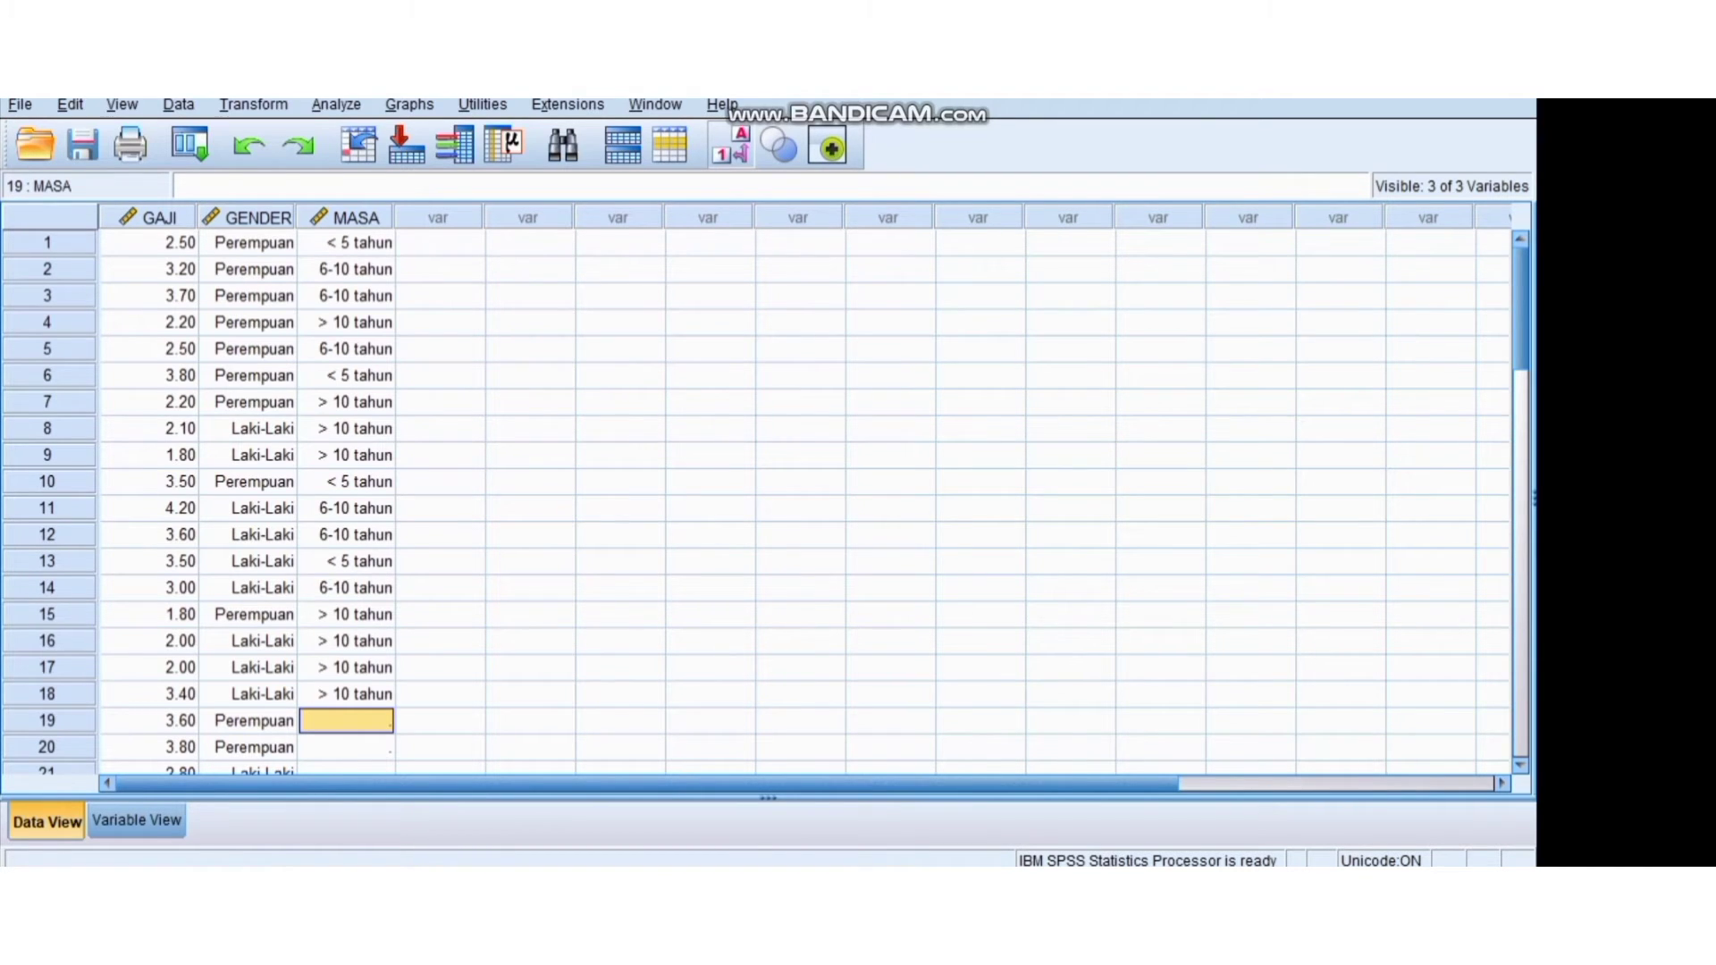
pyautogui.press('Up')
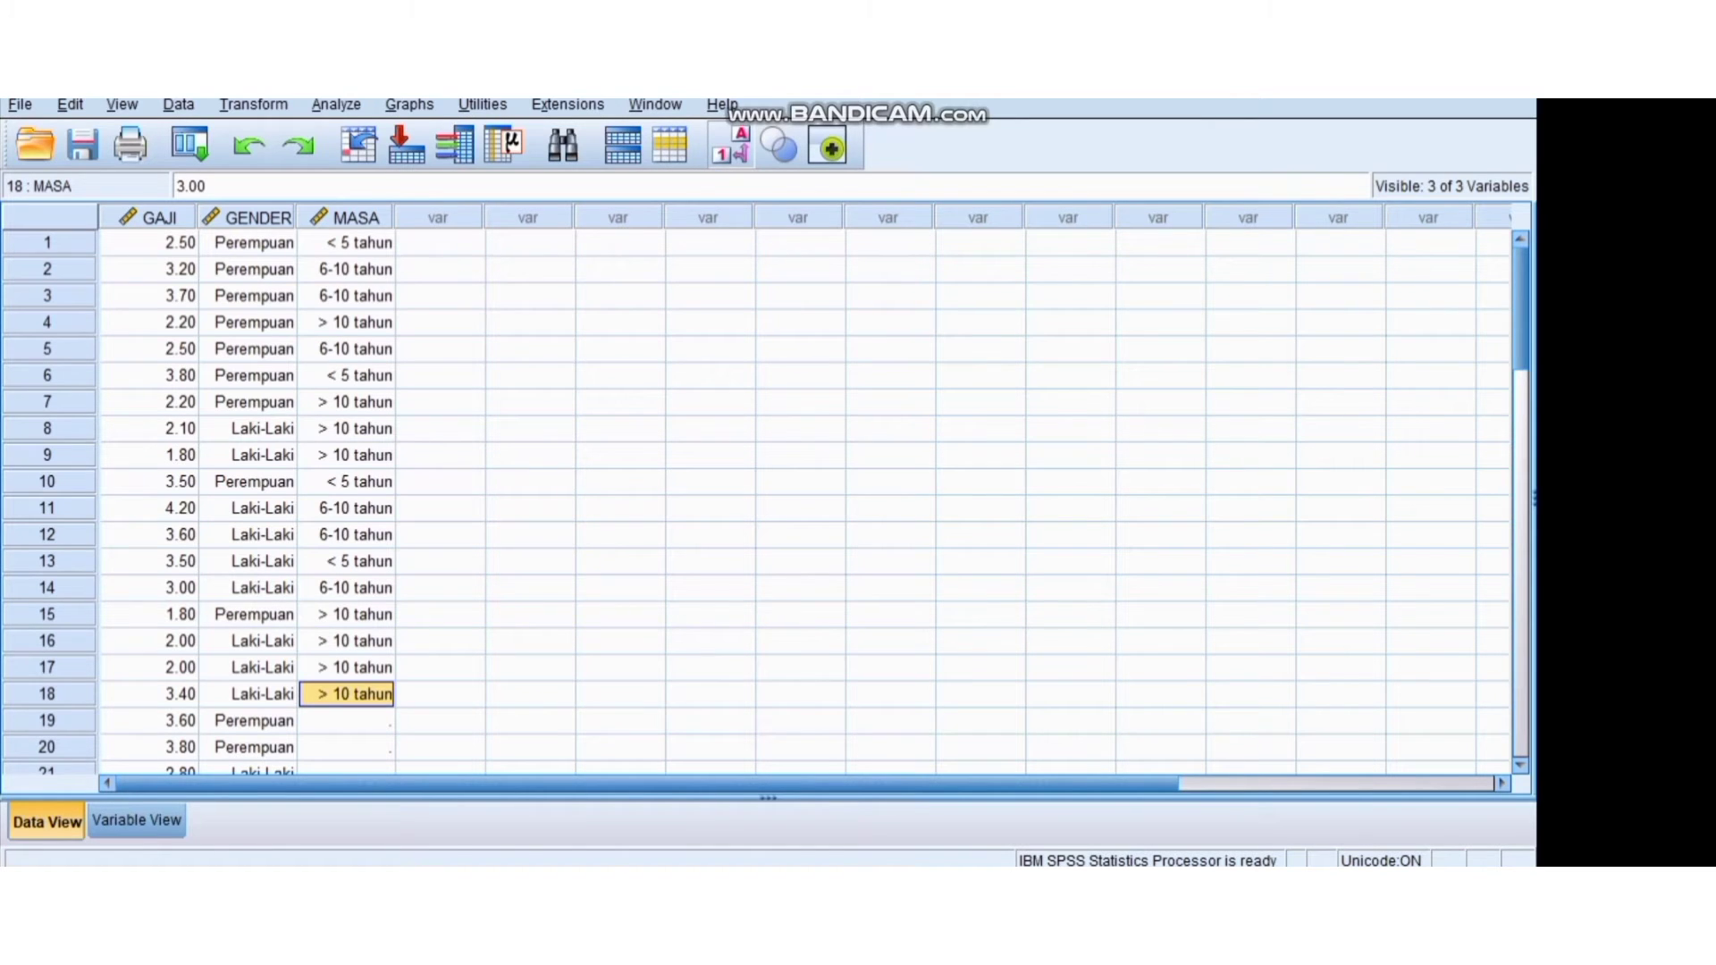
pyautogui.press('BackSpace')
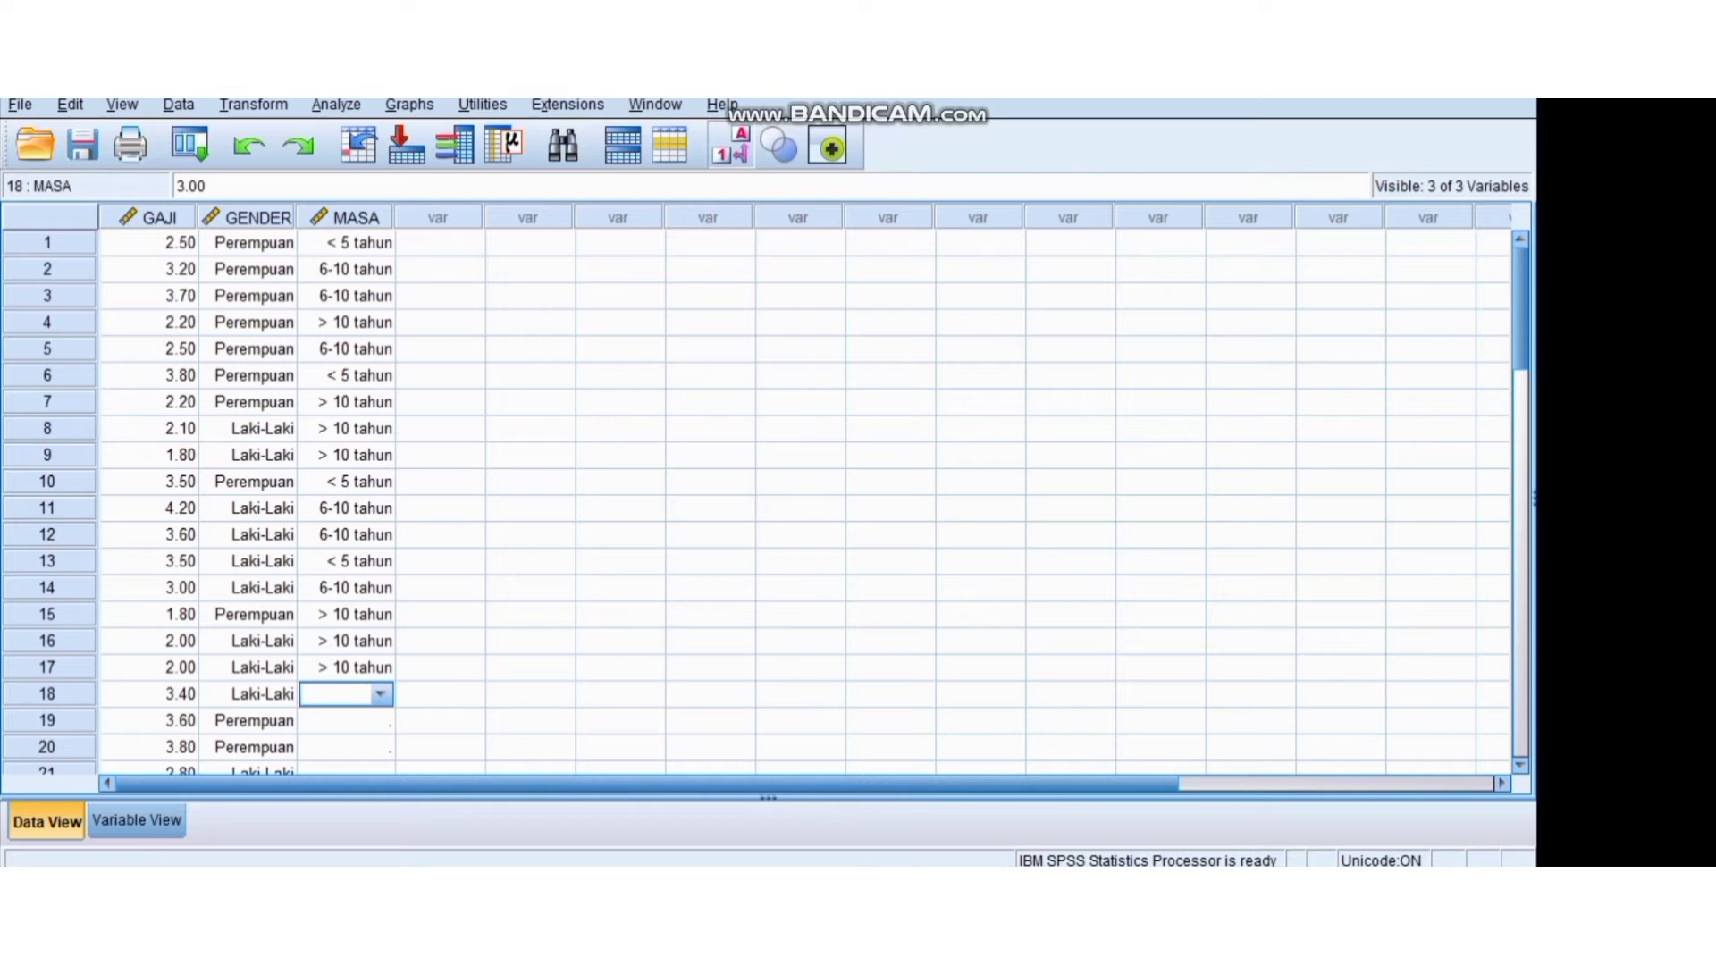
pyautogui.write('2')
pyautogui.press('Return')
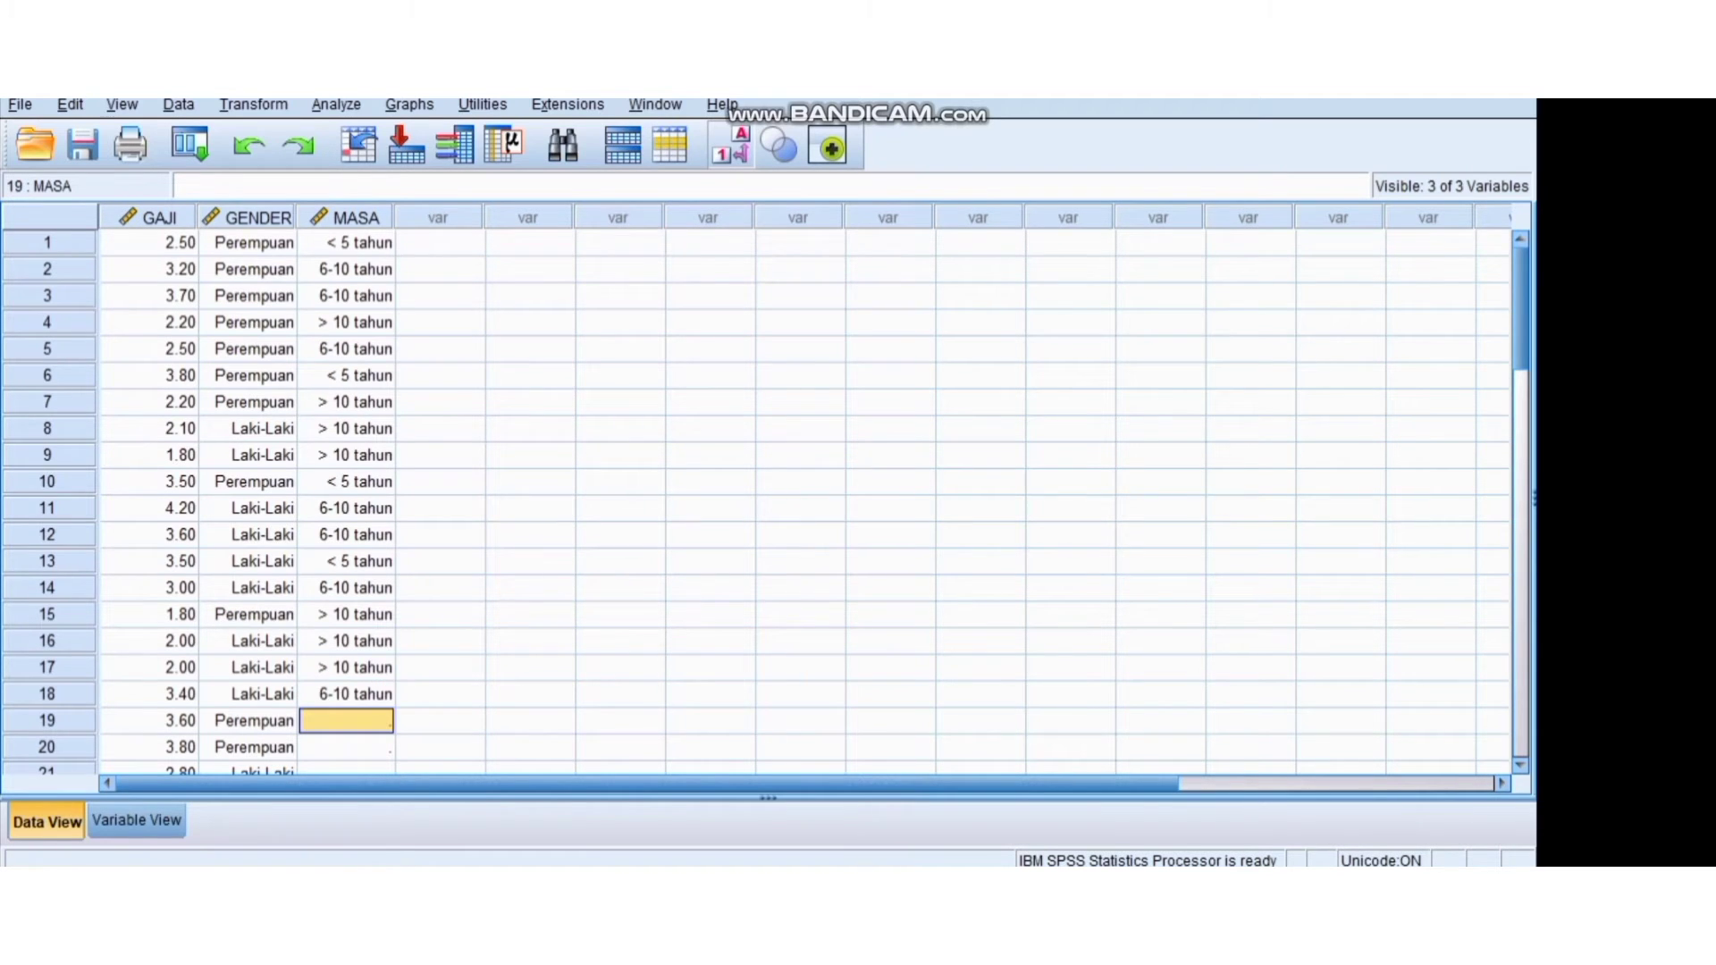
# Enter MASA code 1 (< 5 tahun) in rows 19 and 20
pyautogui.write('1')
pyautogui.press('Return')
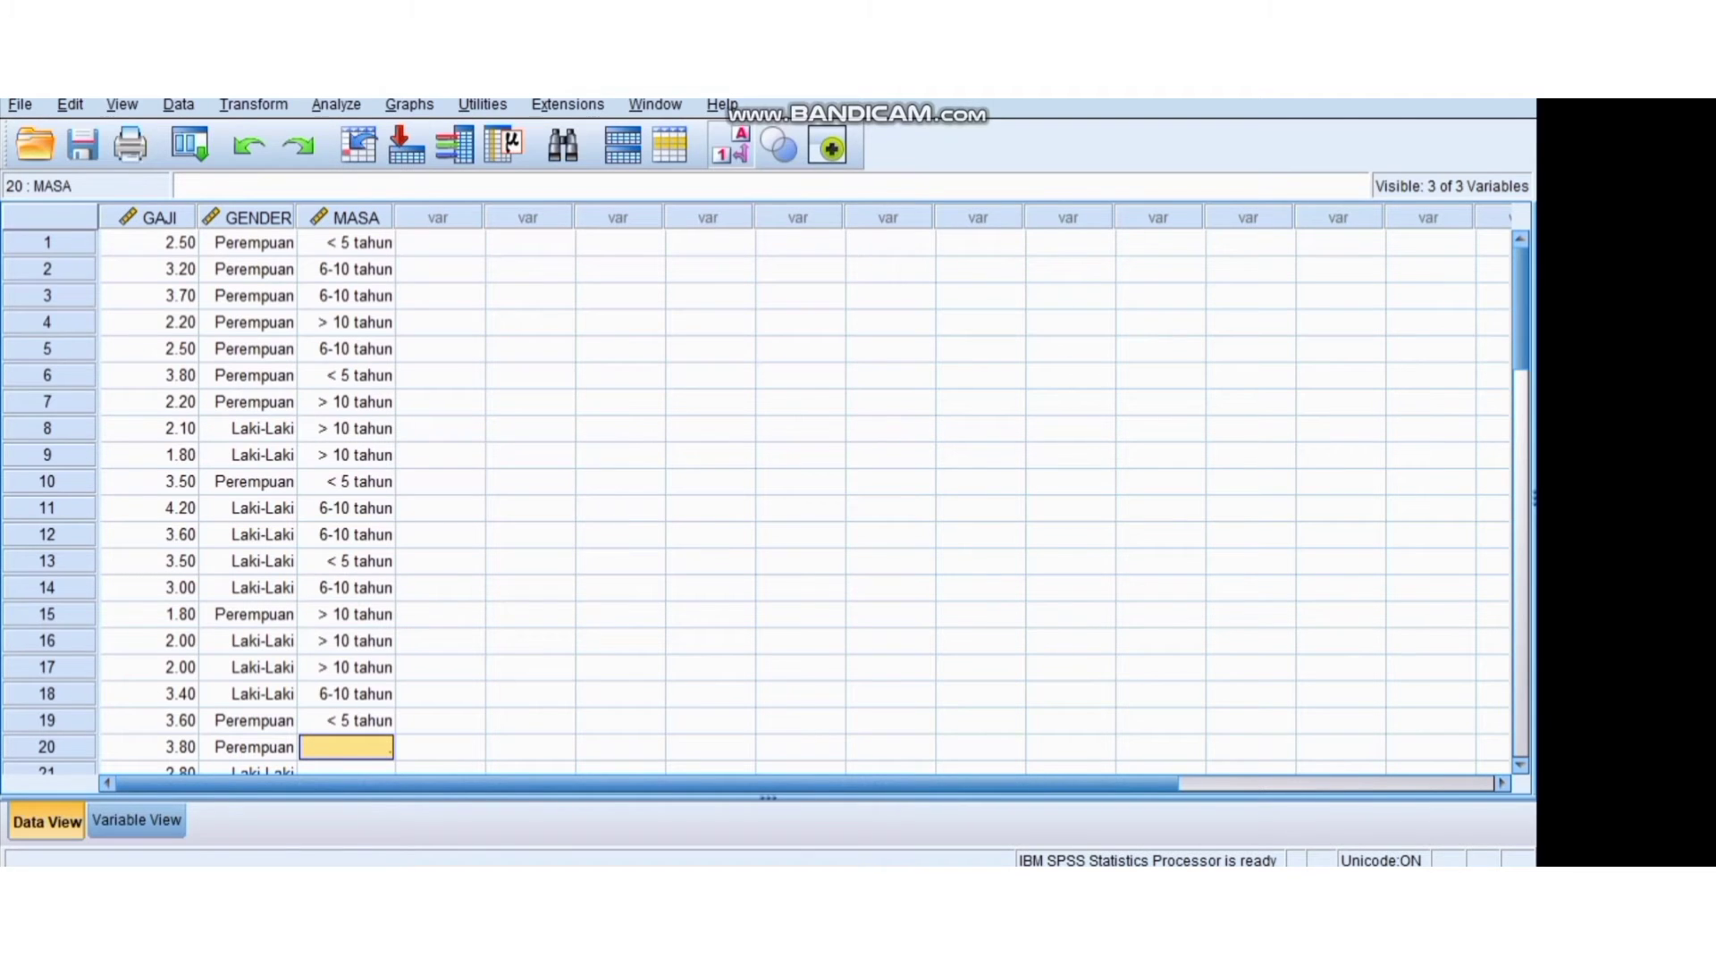
pyautogui.write('2')
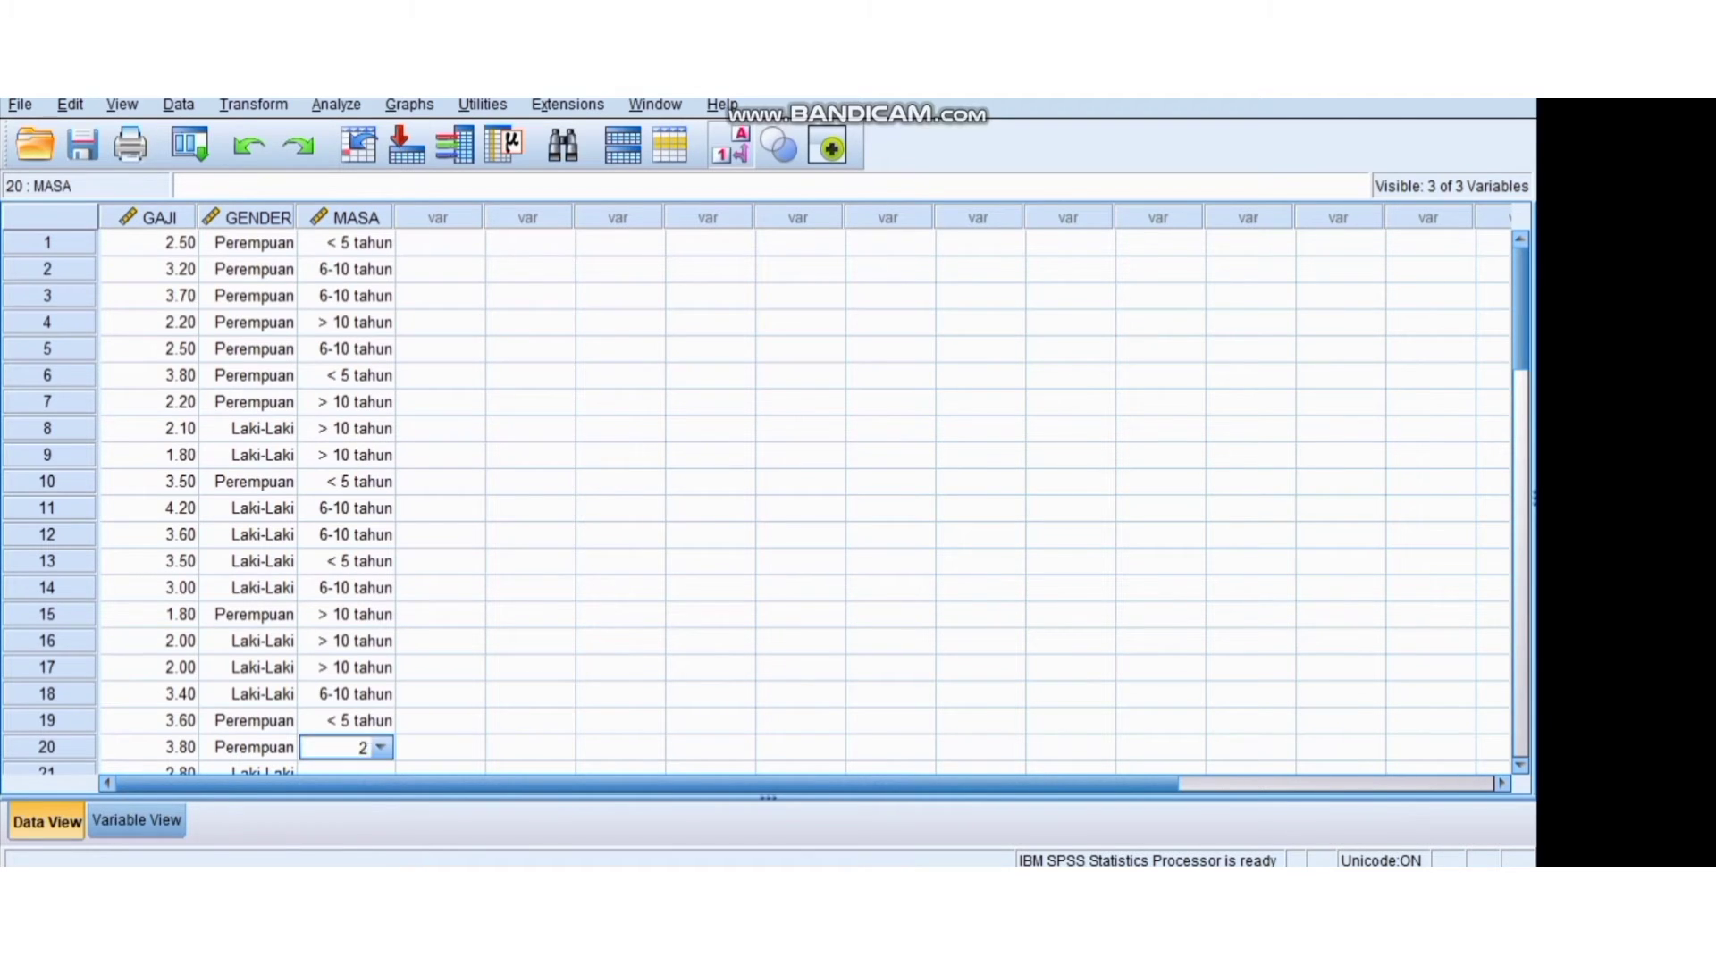
pyautogui.press('BackSpace')
pyautogui.write('1')
pyautogui.press('Return')
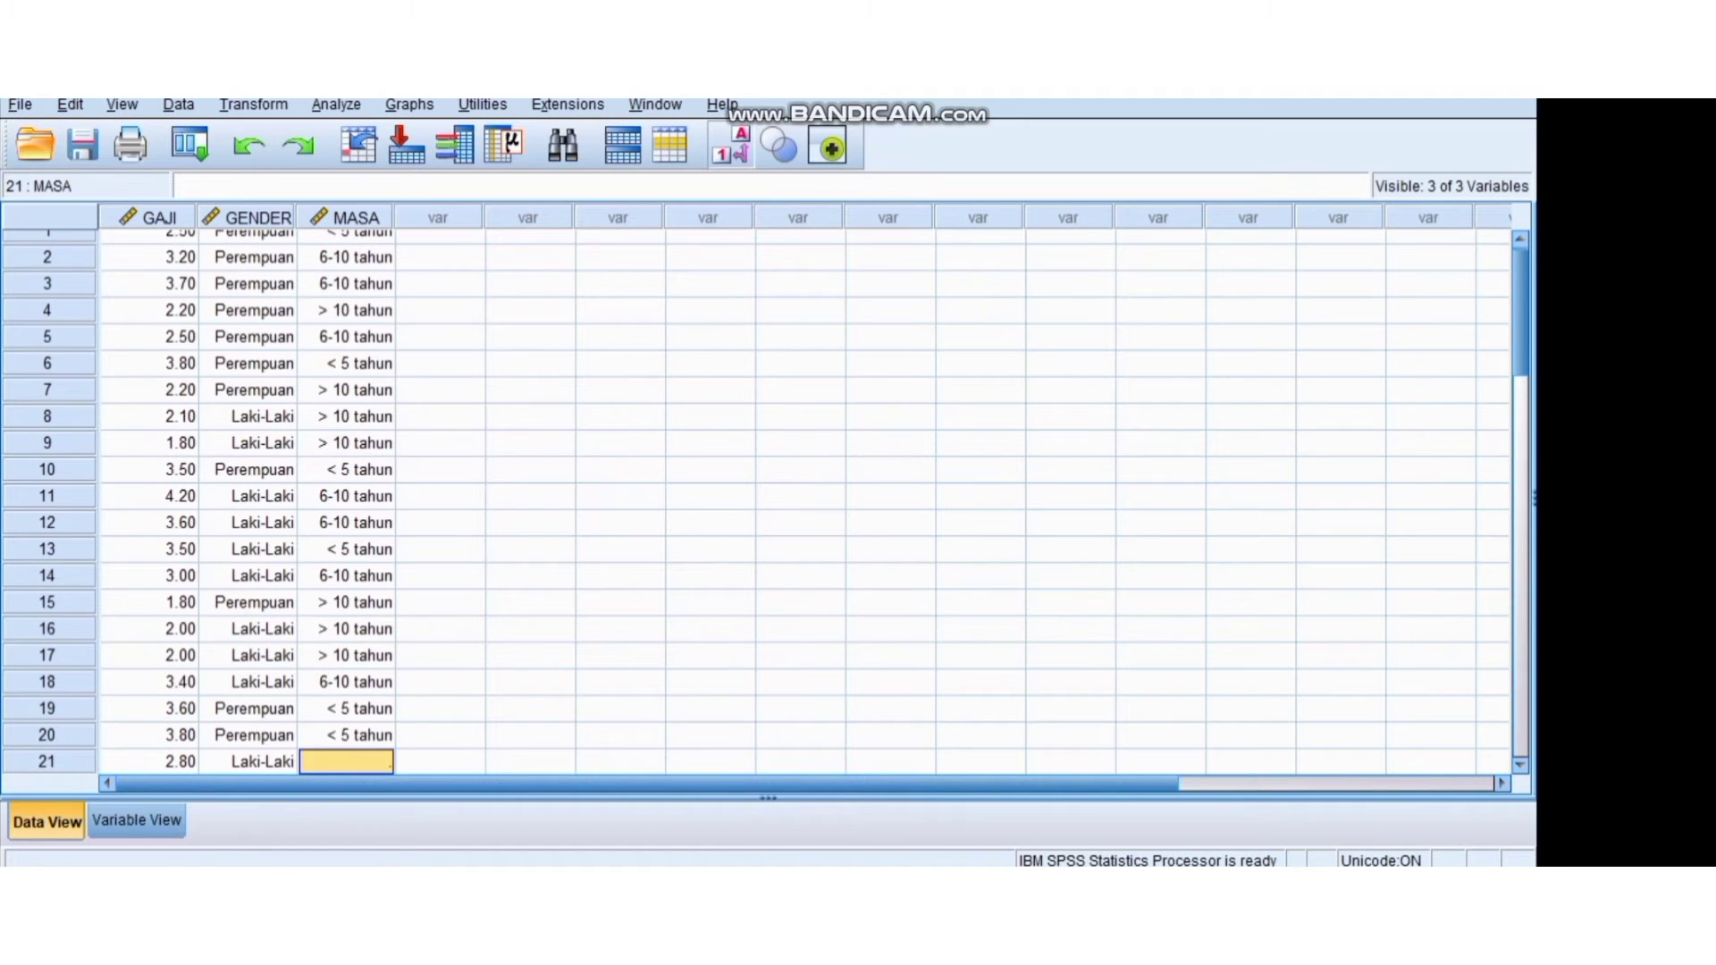
# Enter MASA code 2 (6-10 tahun) in rows 21 and 22
pyautogui.write('2')
pyautogui.press('Return')
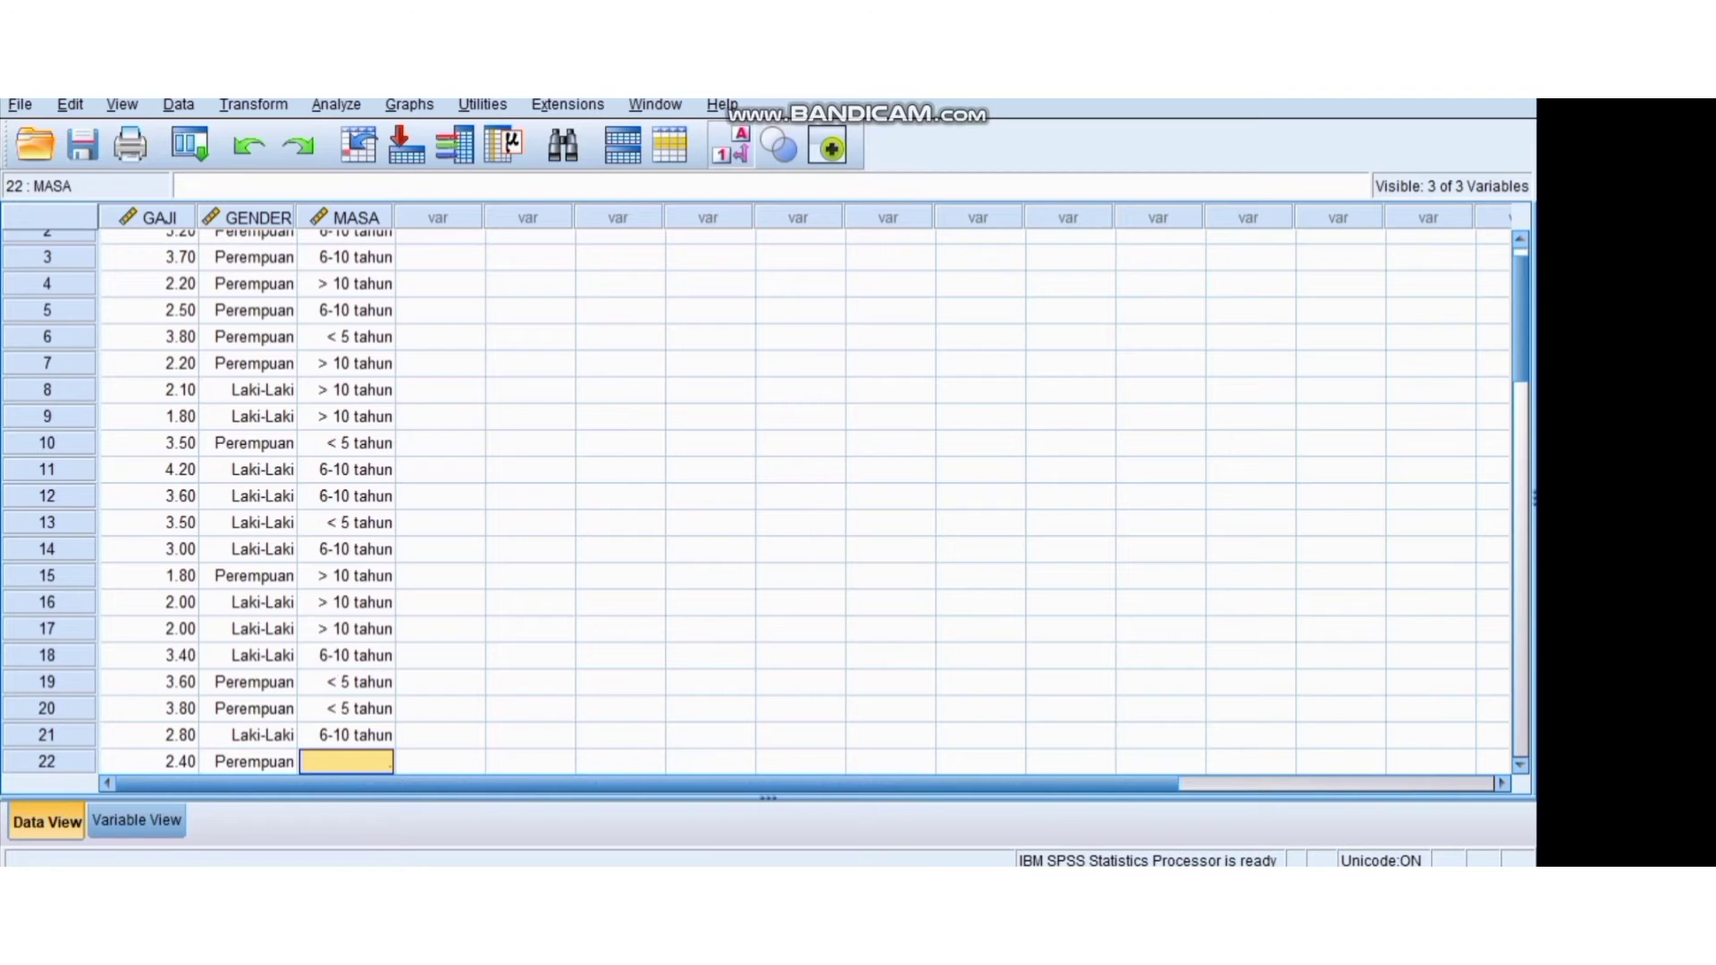
pyautogui.write('2')
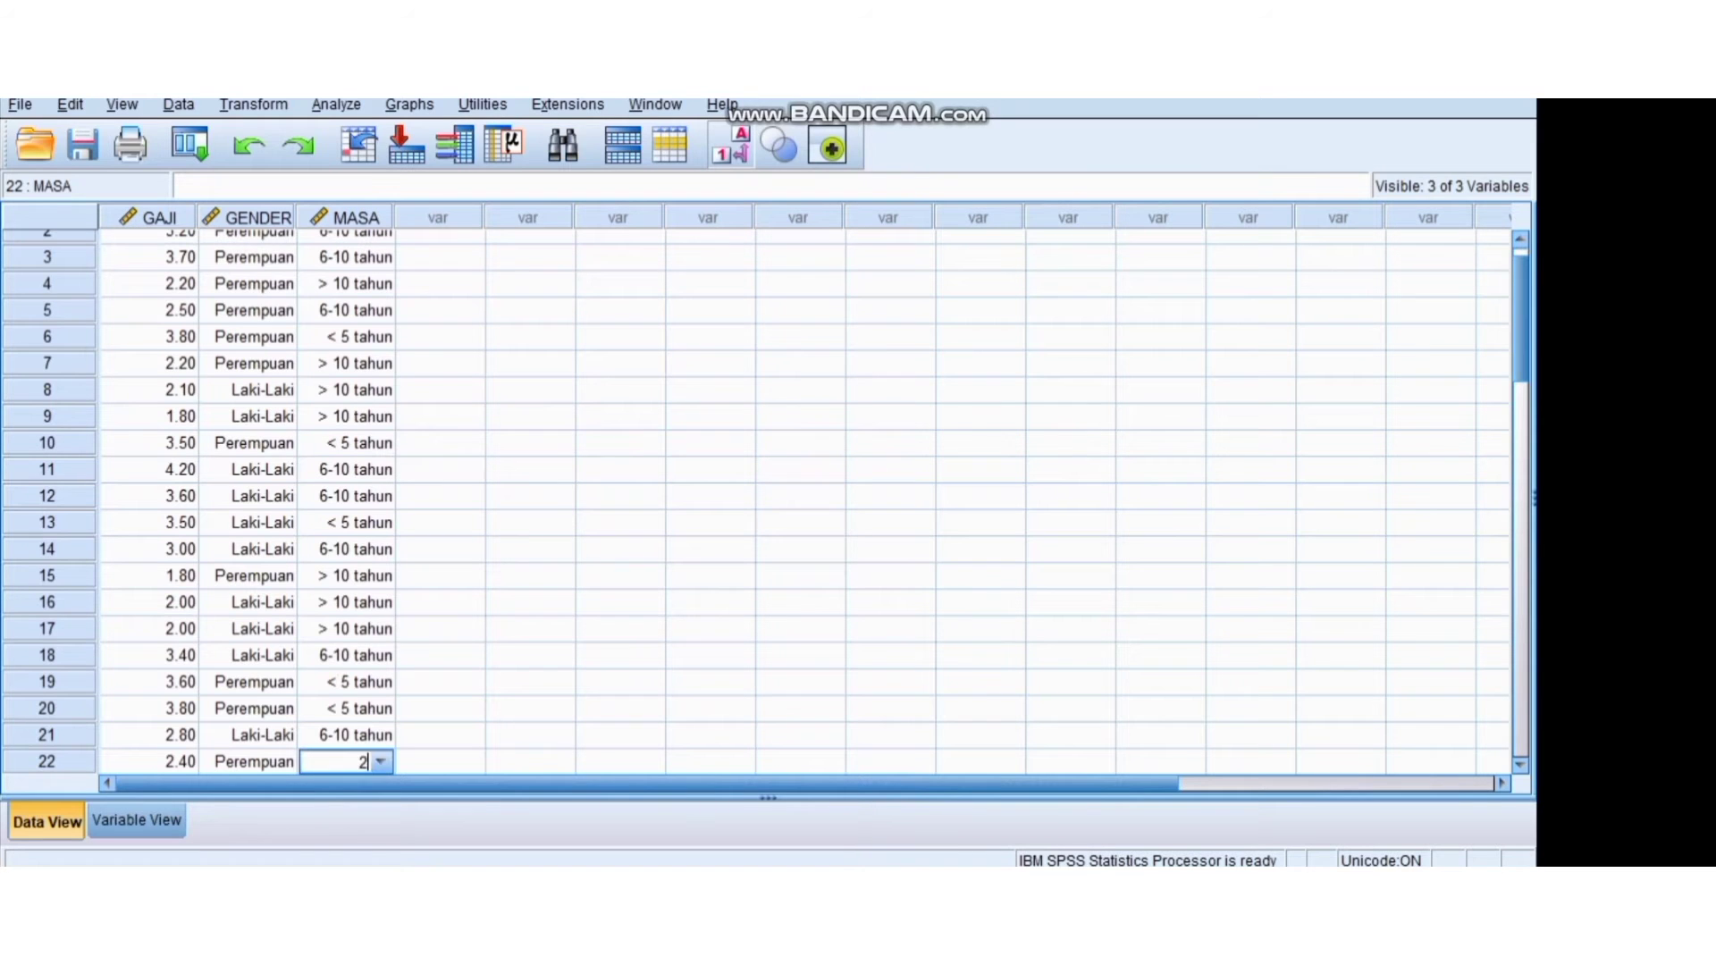
pyautogui.press('Return')
pyautogui.moveTo(1149, 887)
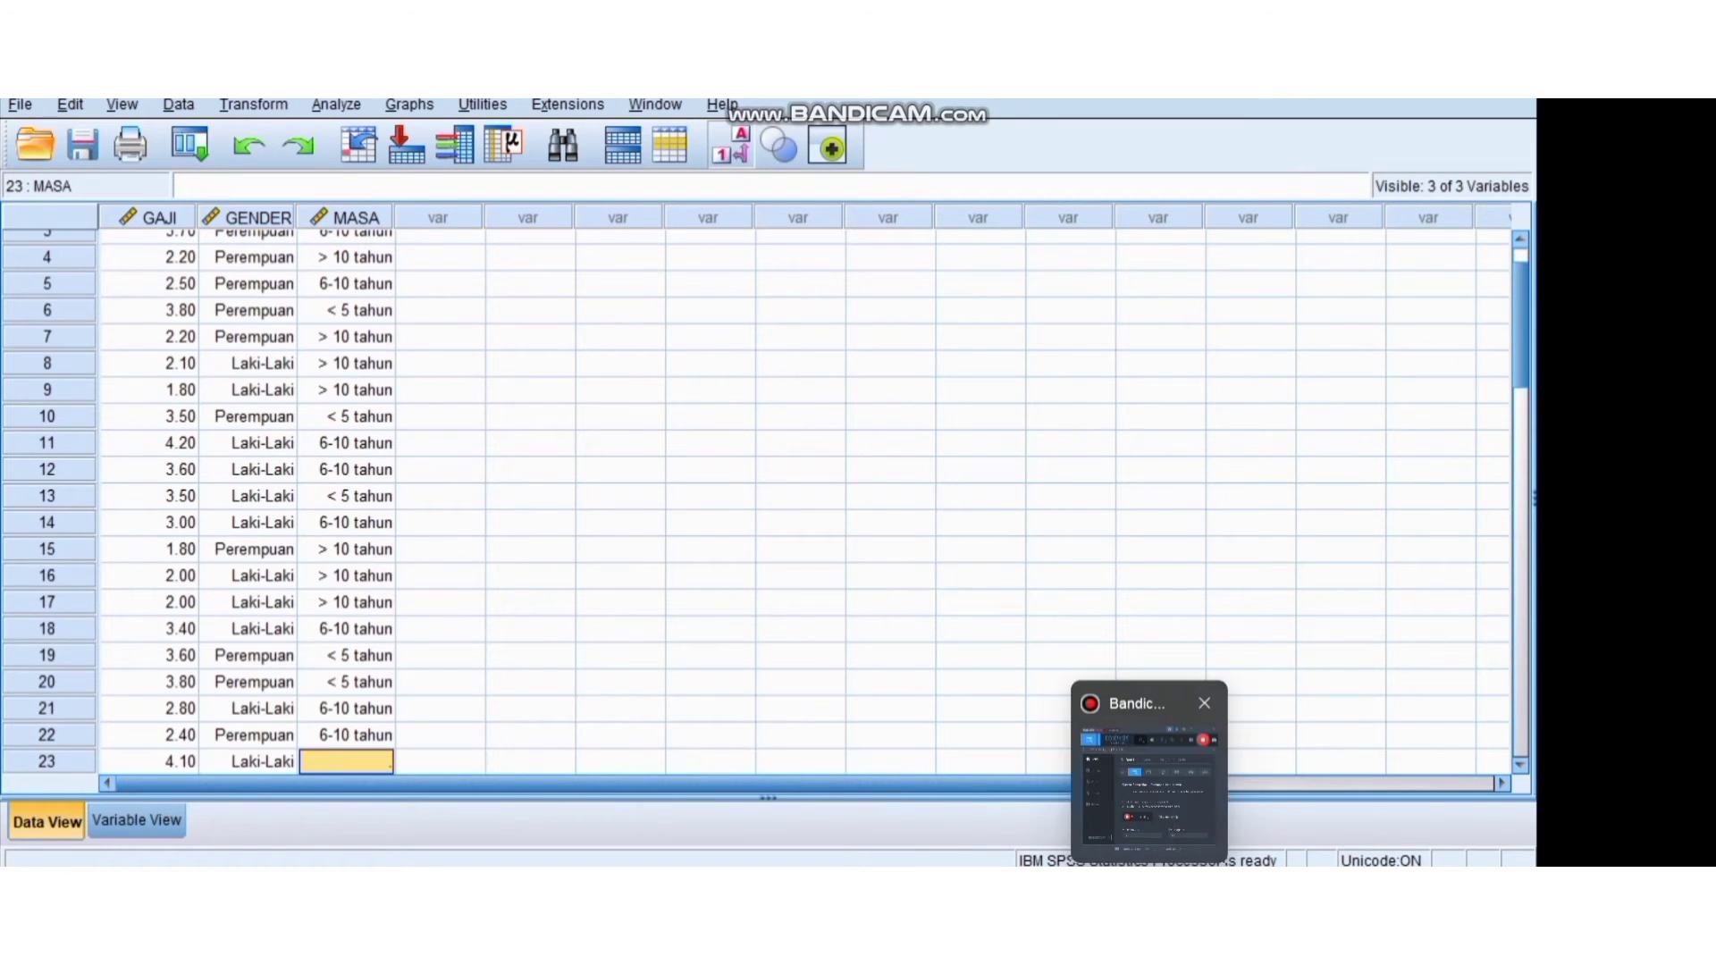
pyautogui.moveTo(1149, 786)
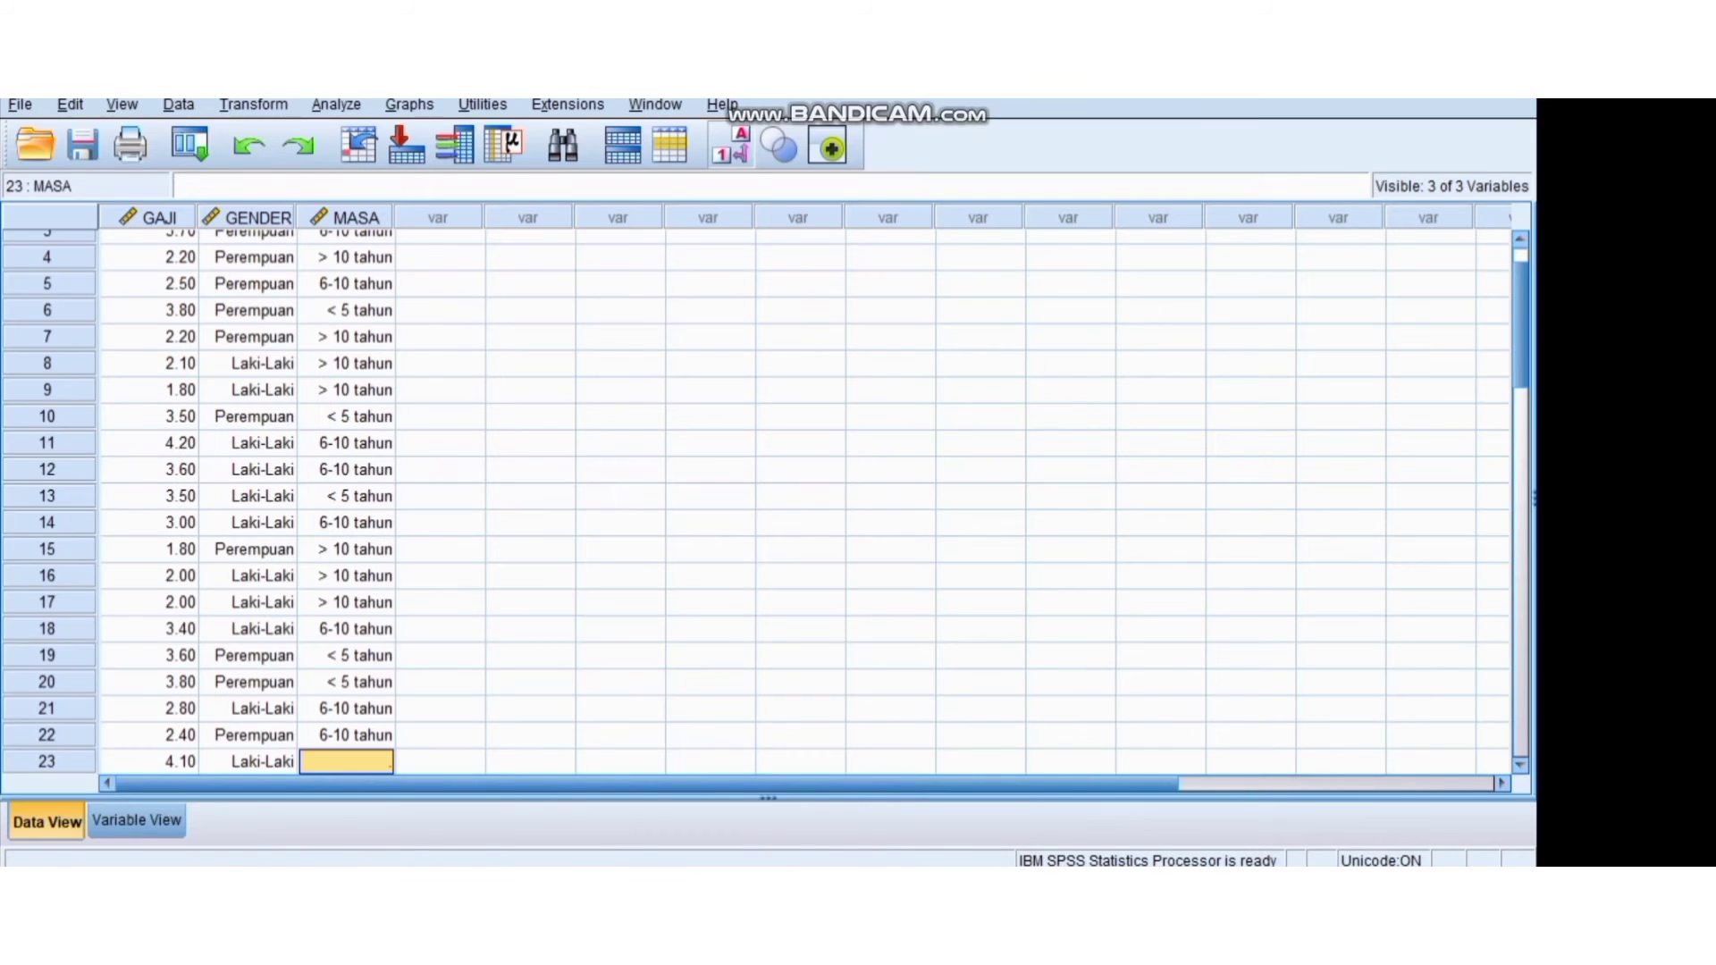
pyautogui.click(1149, 786)
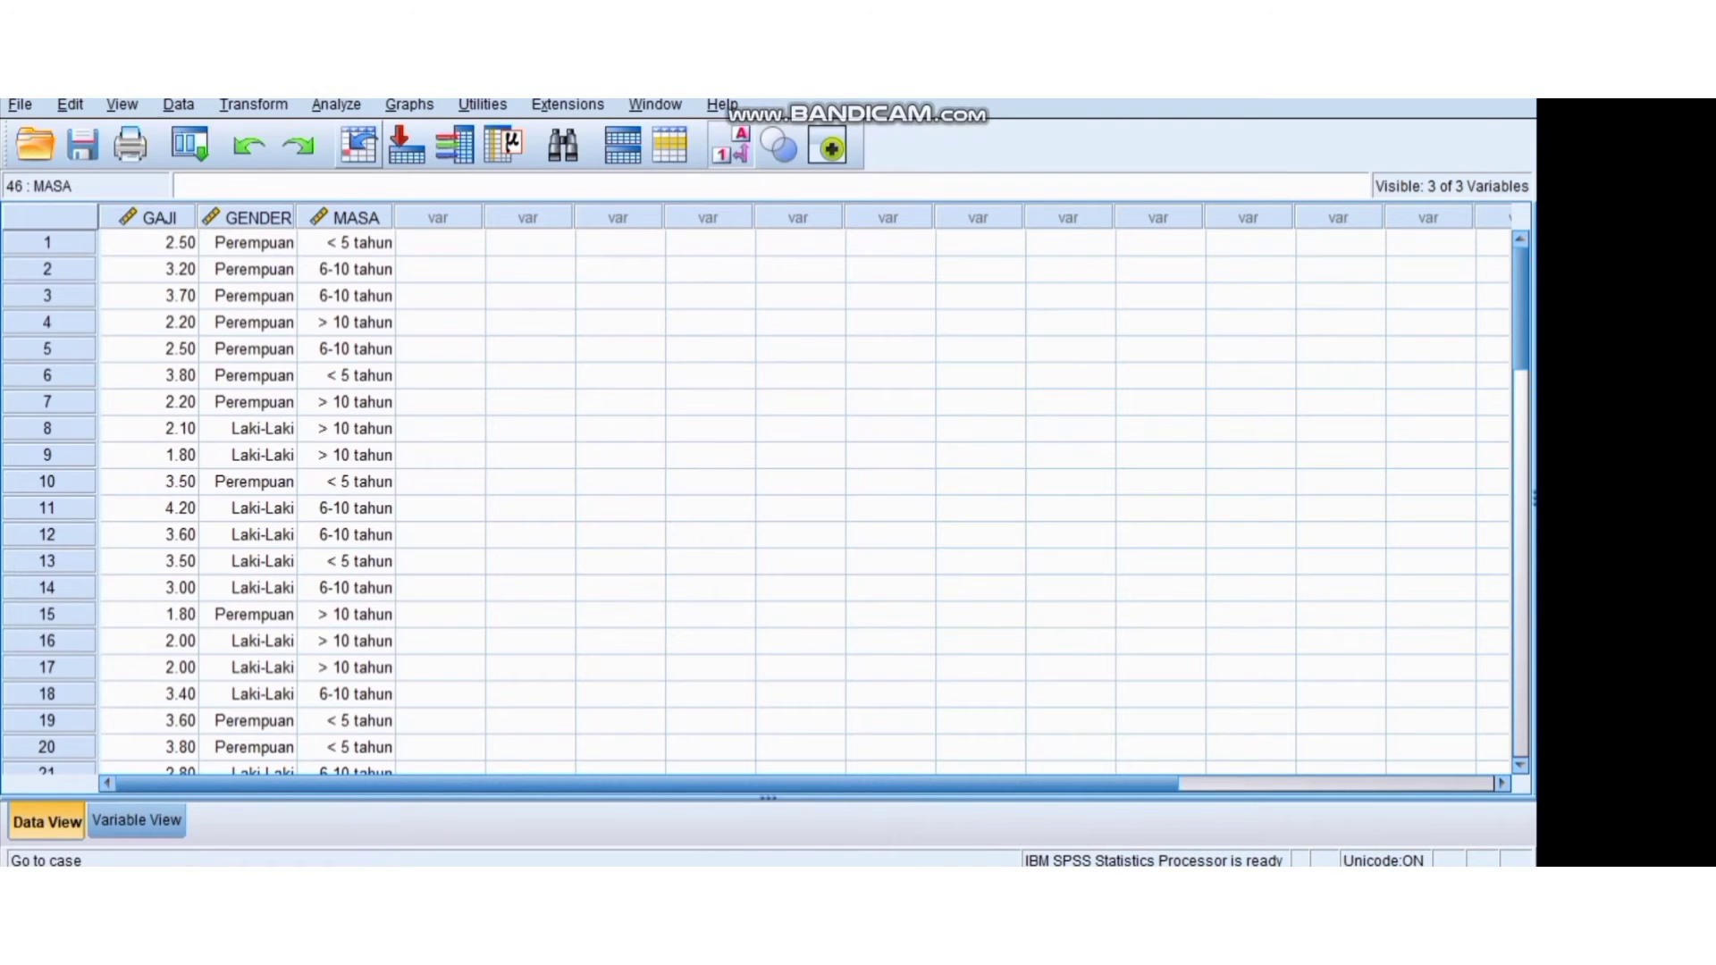
# Set up a univariate General Linear Model with GAJI as dependent variable and GENDER and MASA as fixed factors
pyautogui.click(336, 103)
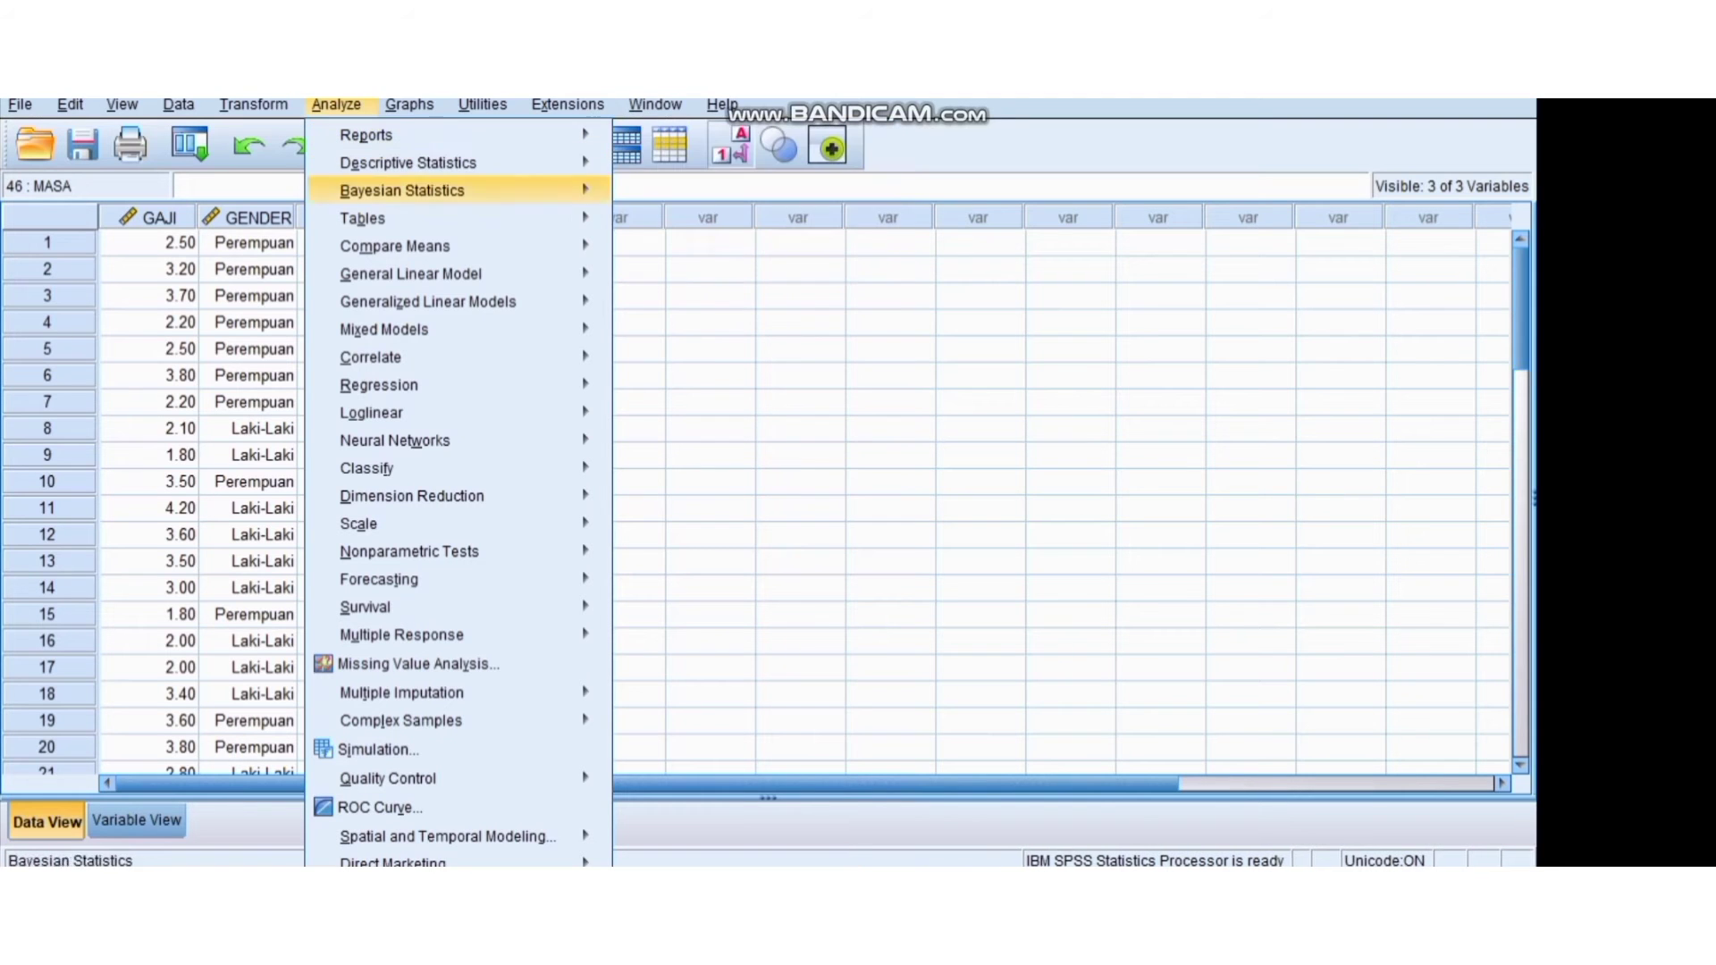
pyautogui.moveTo(411, 273)
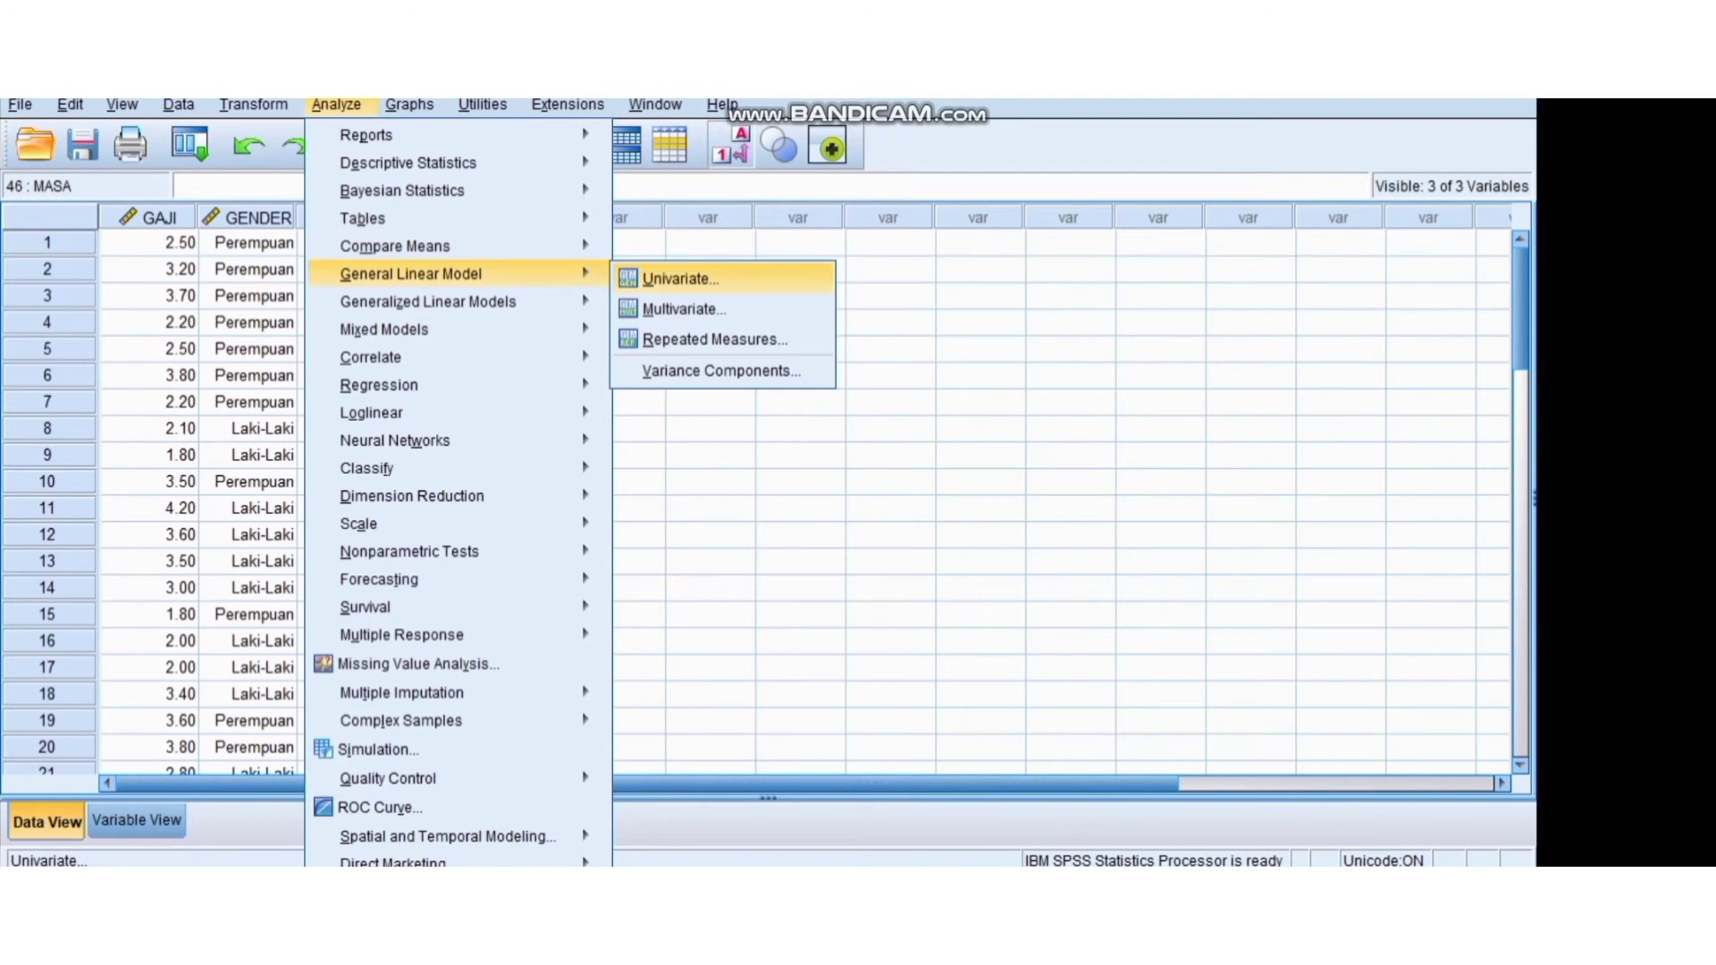
pyautogui.click(681, 278)
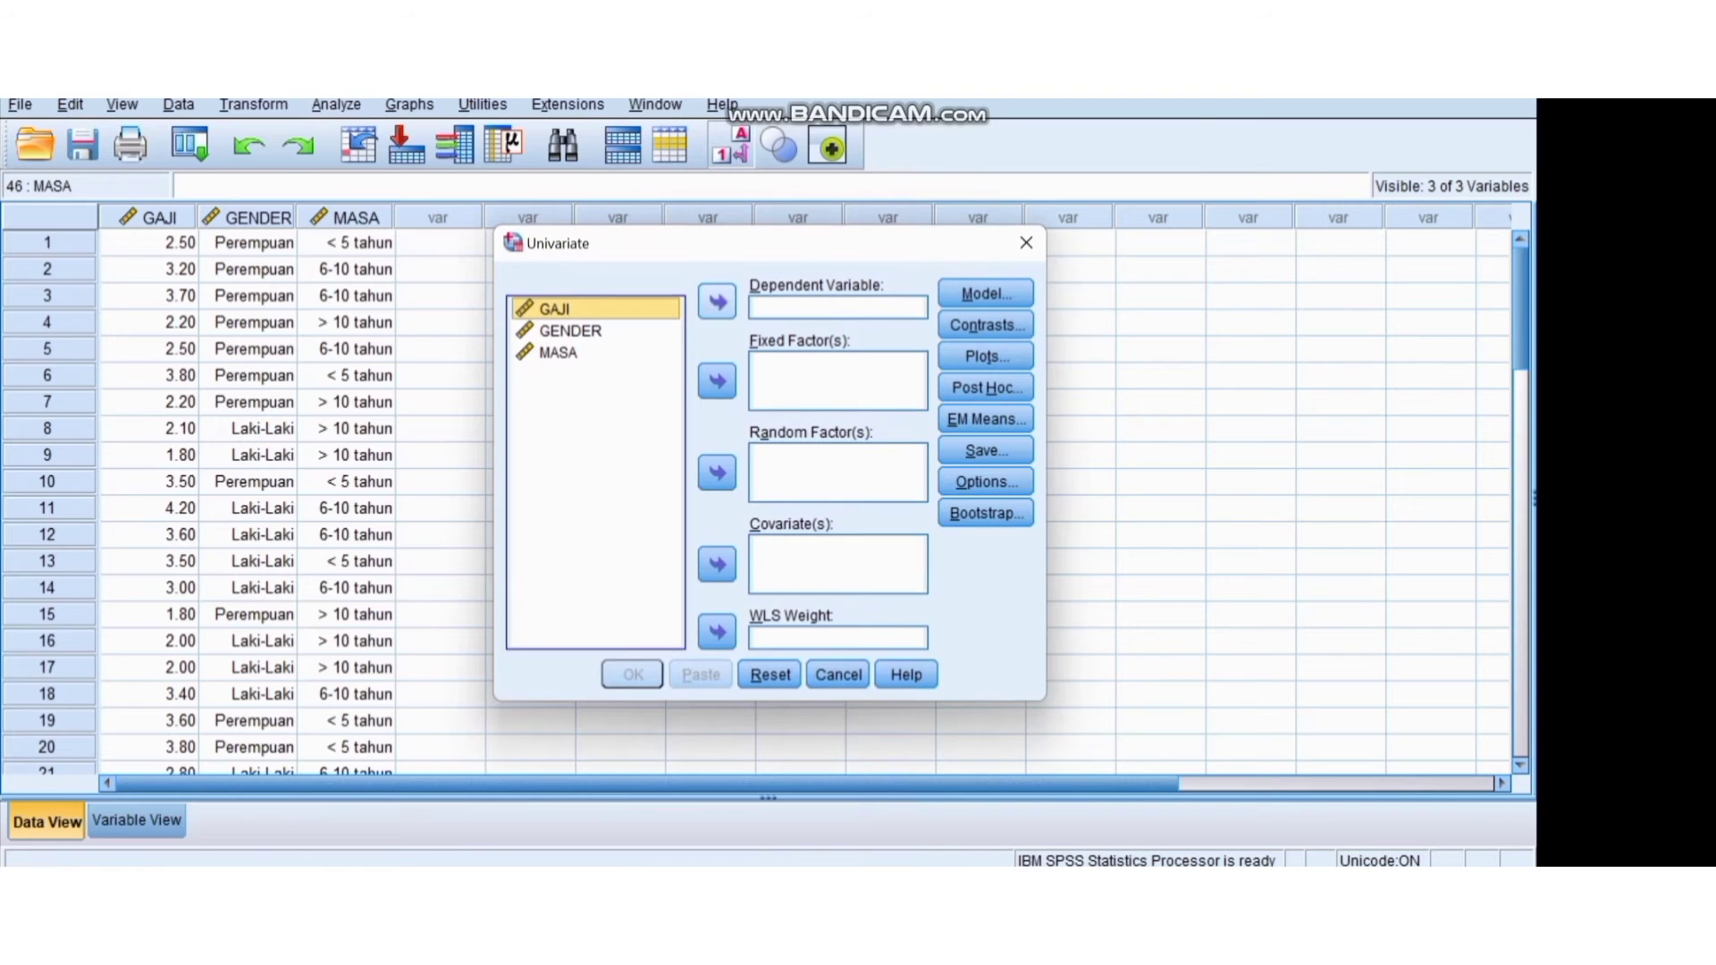
pyautogui.click(717, 302)
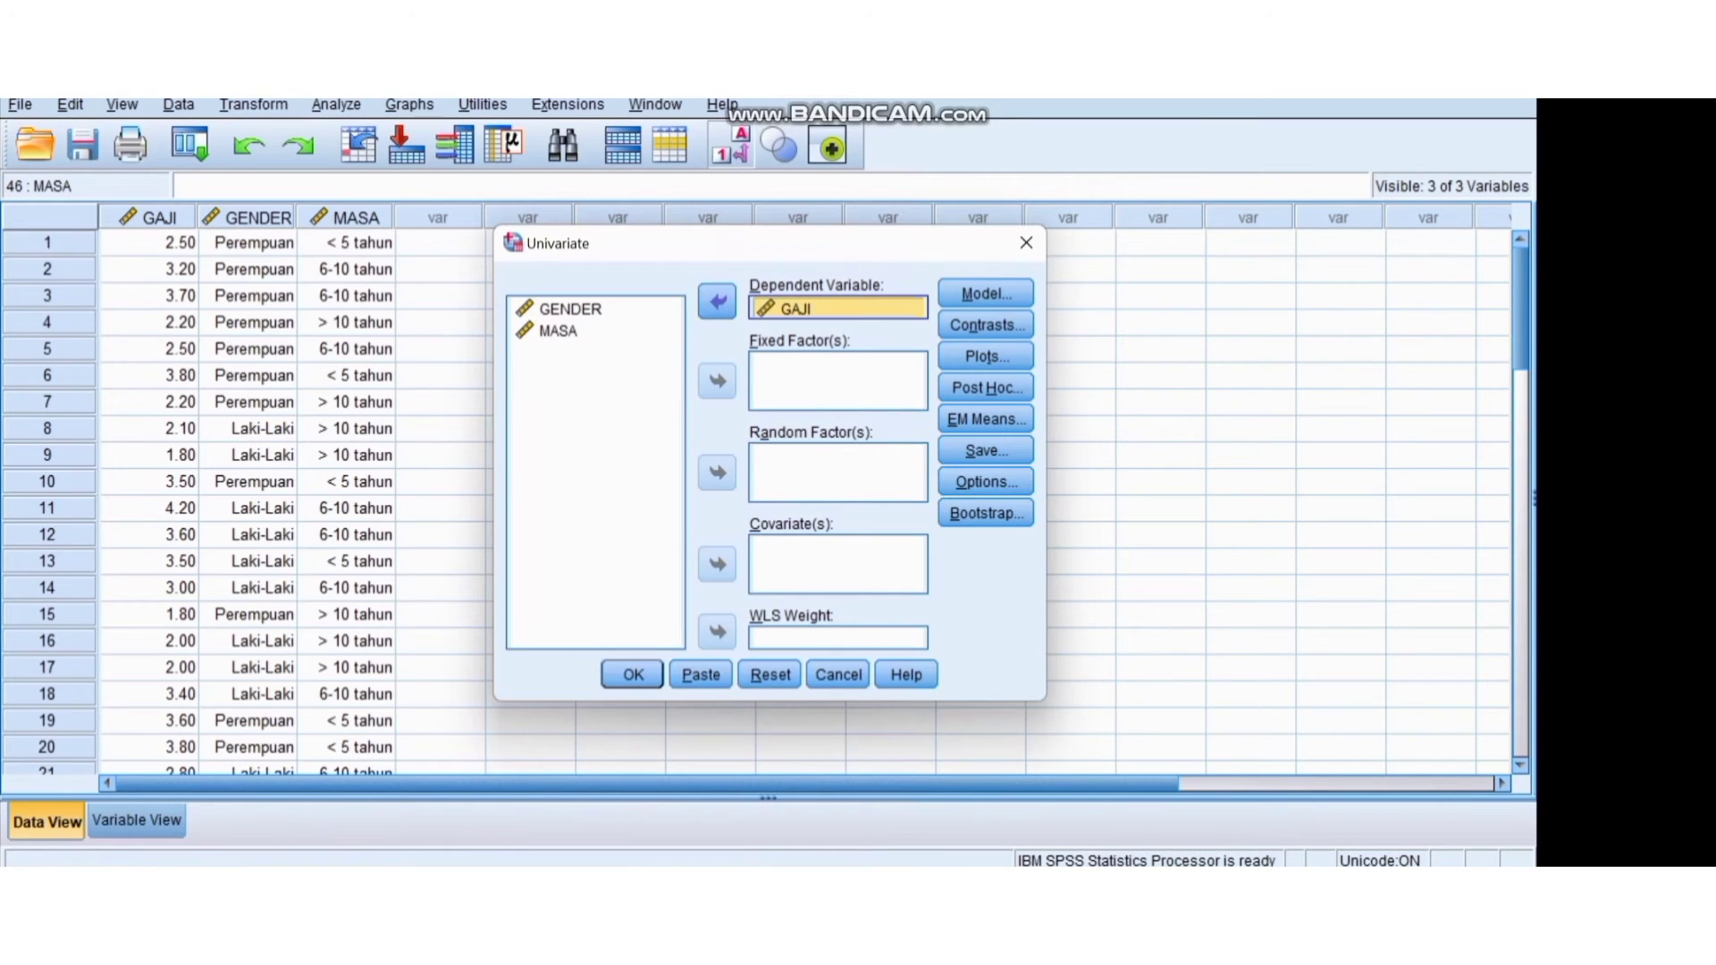
pyautogui.click(717, 380)
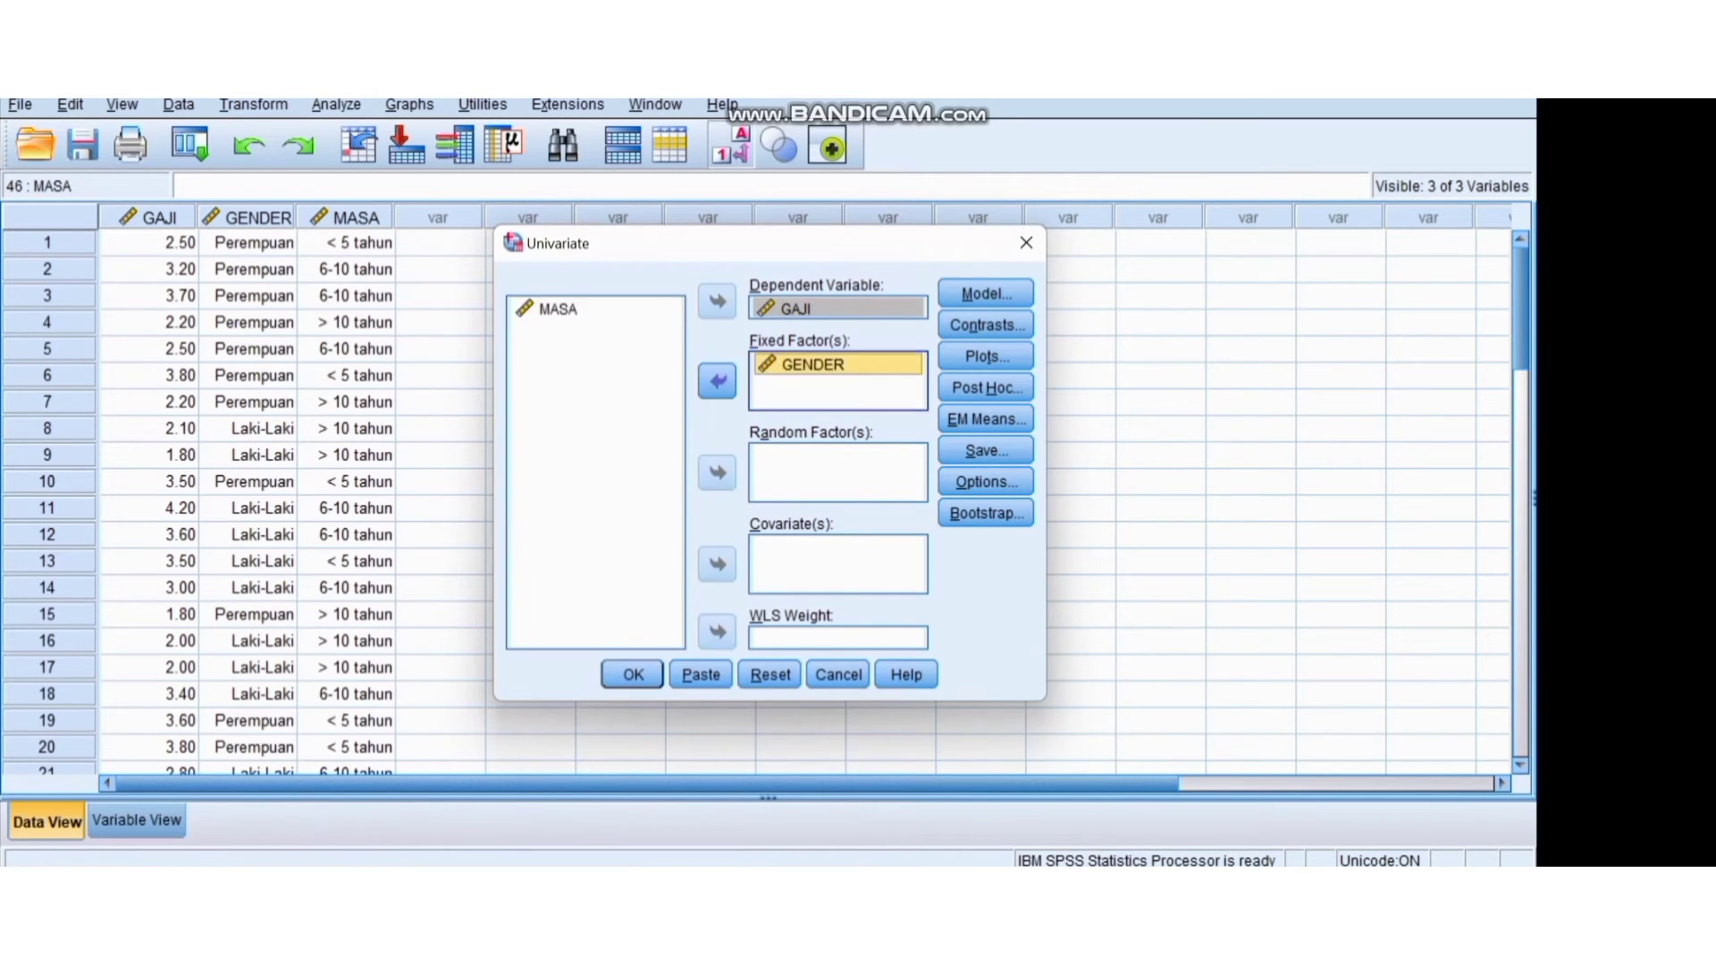
pyautogui.click(716, 380)
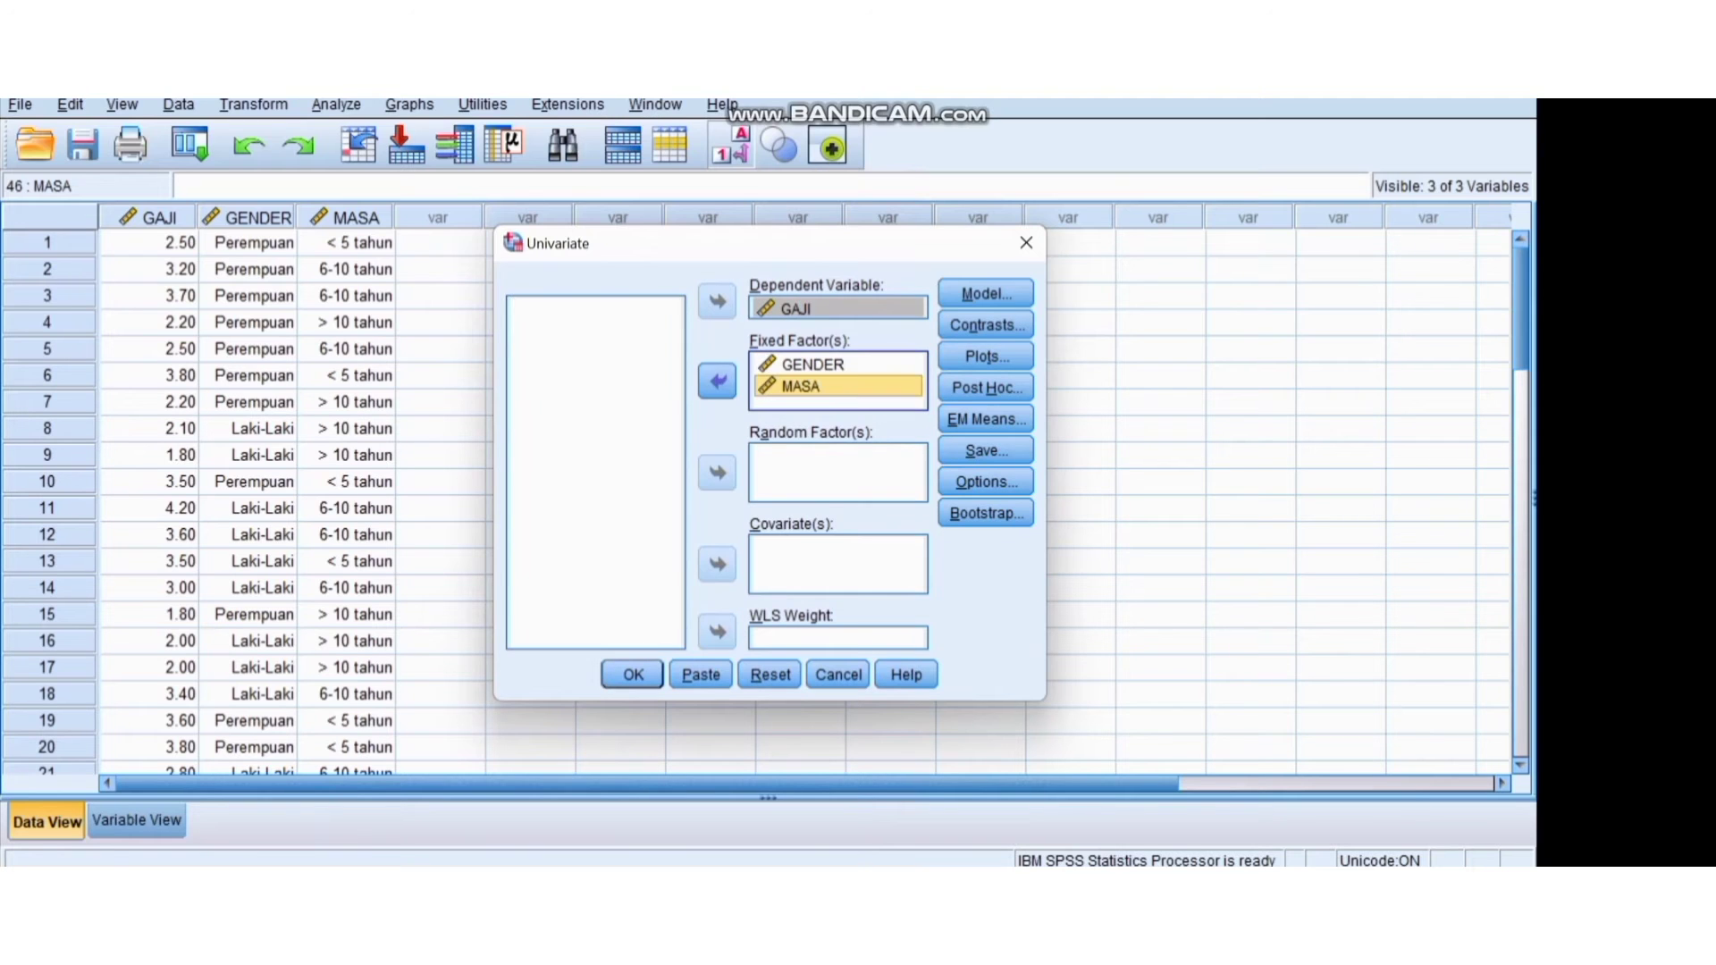
# Choose to save the standardized residuals and run the univariate analysis
pyautogui.click(985, 451)
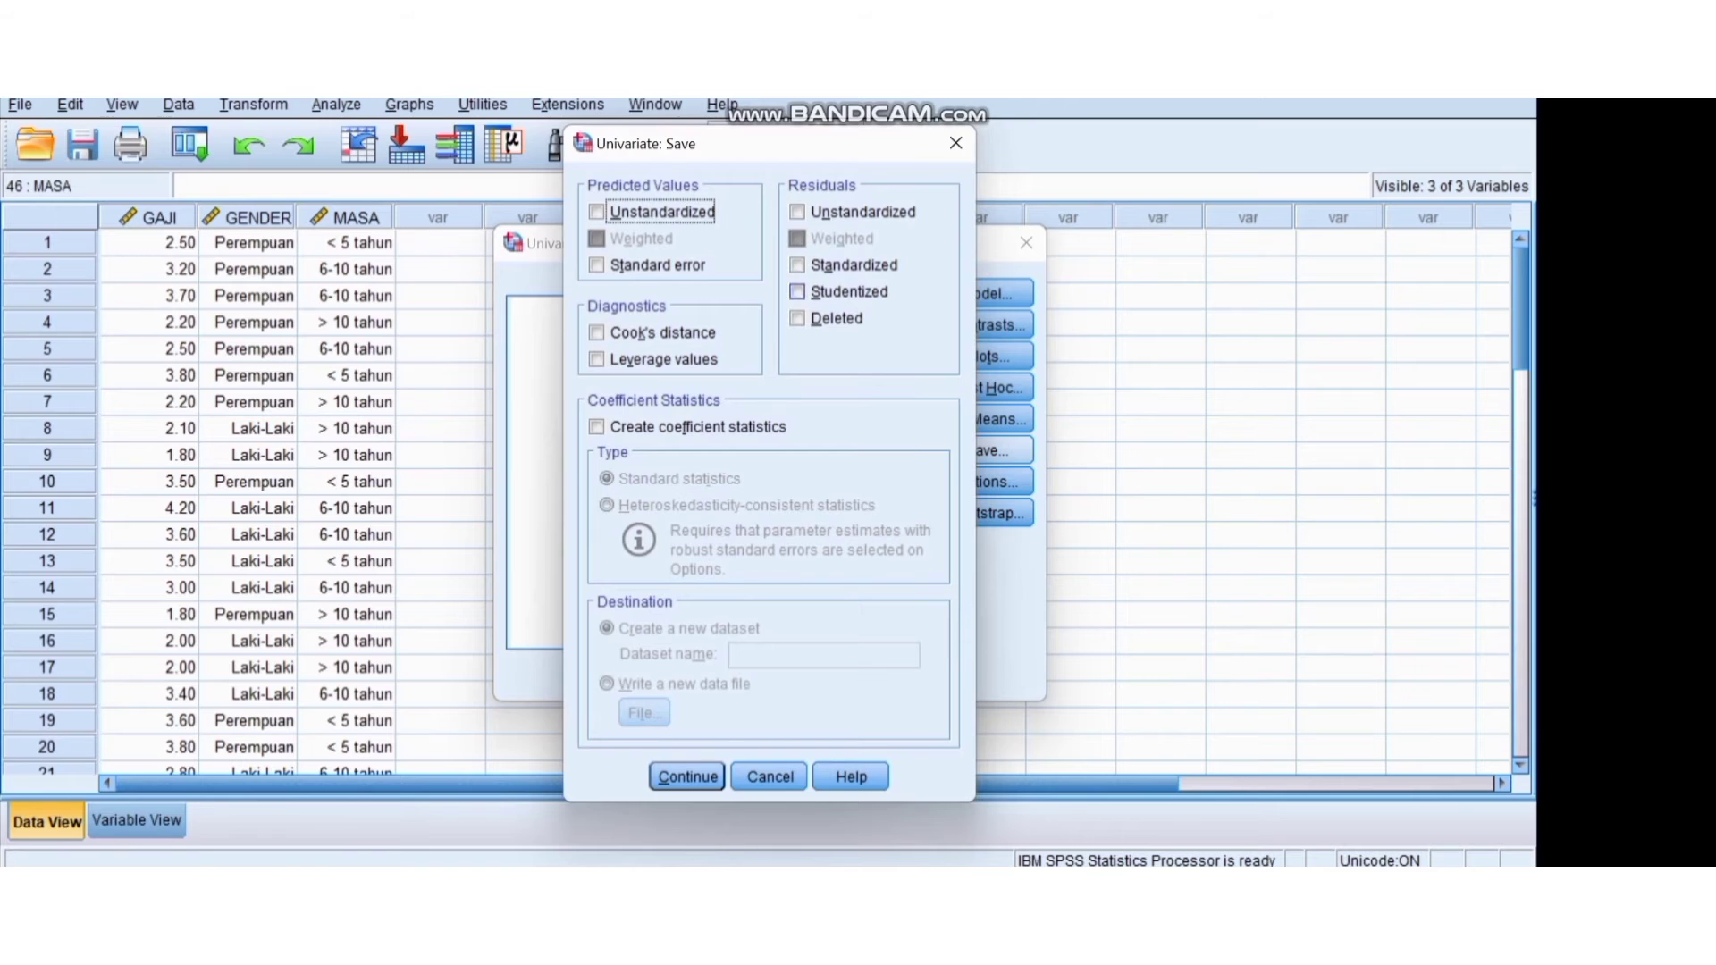
pyautogui.click(797, 266)
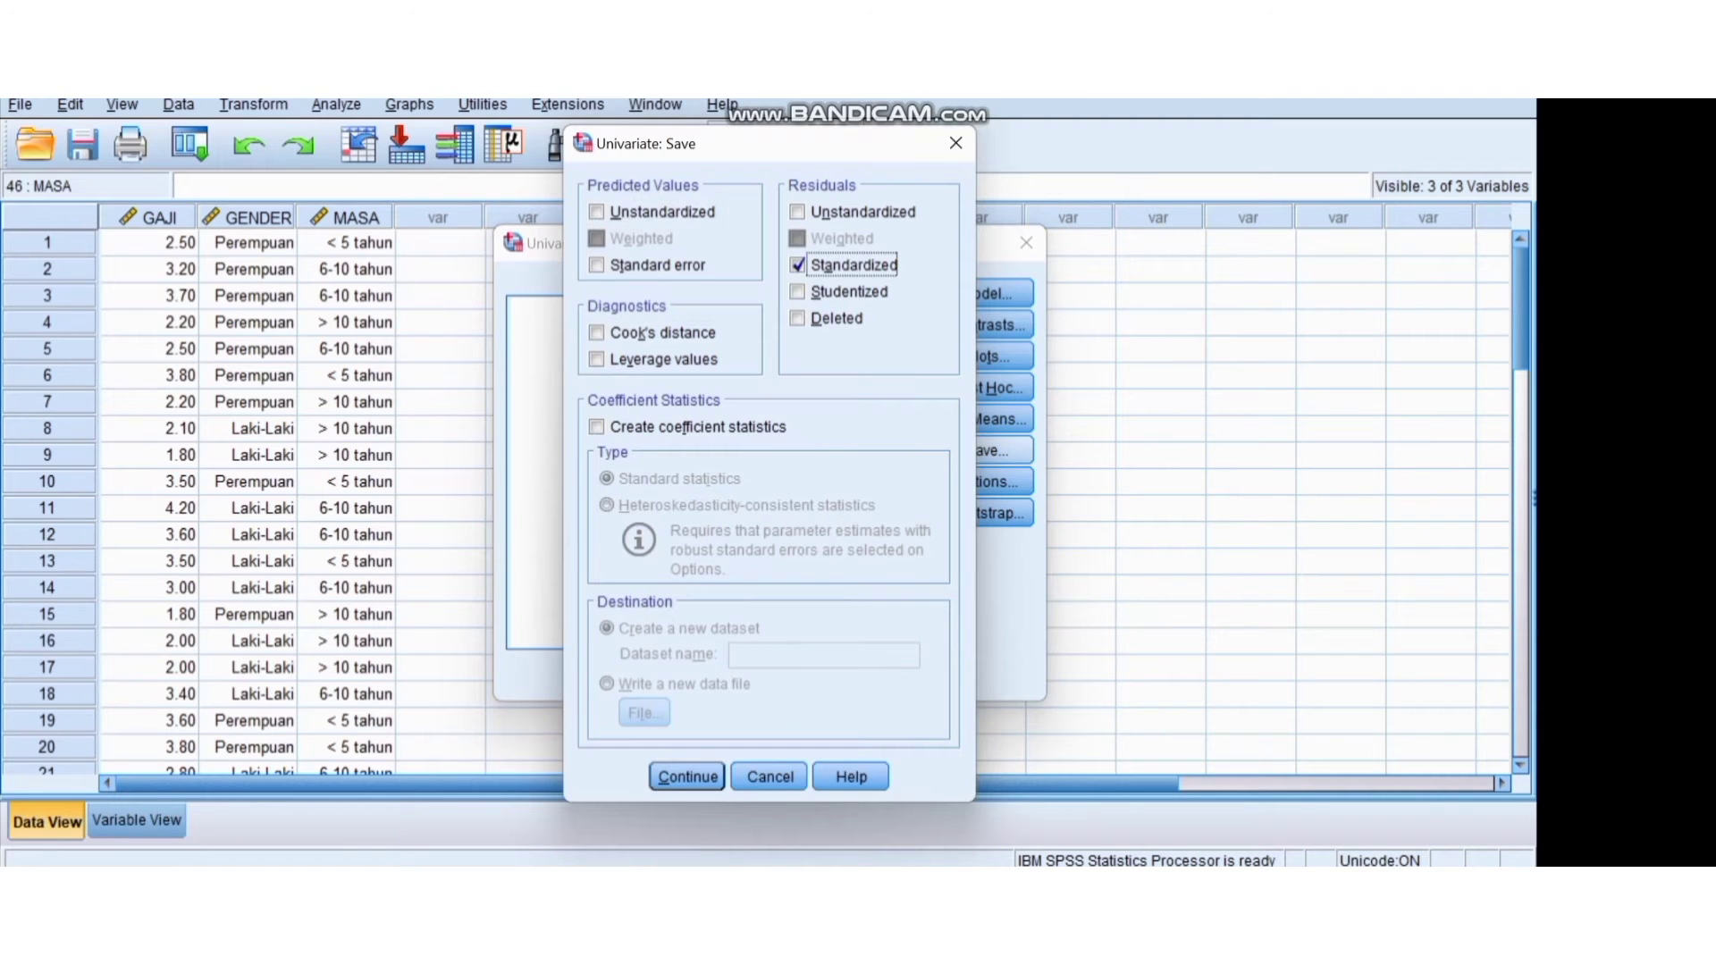
pyautogui.press('Return')
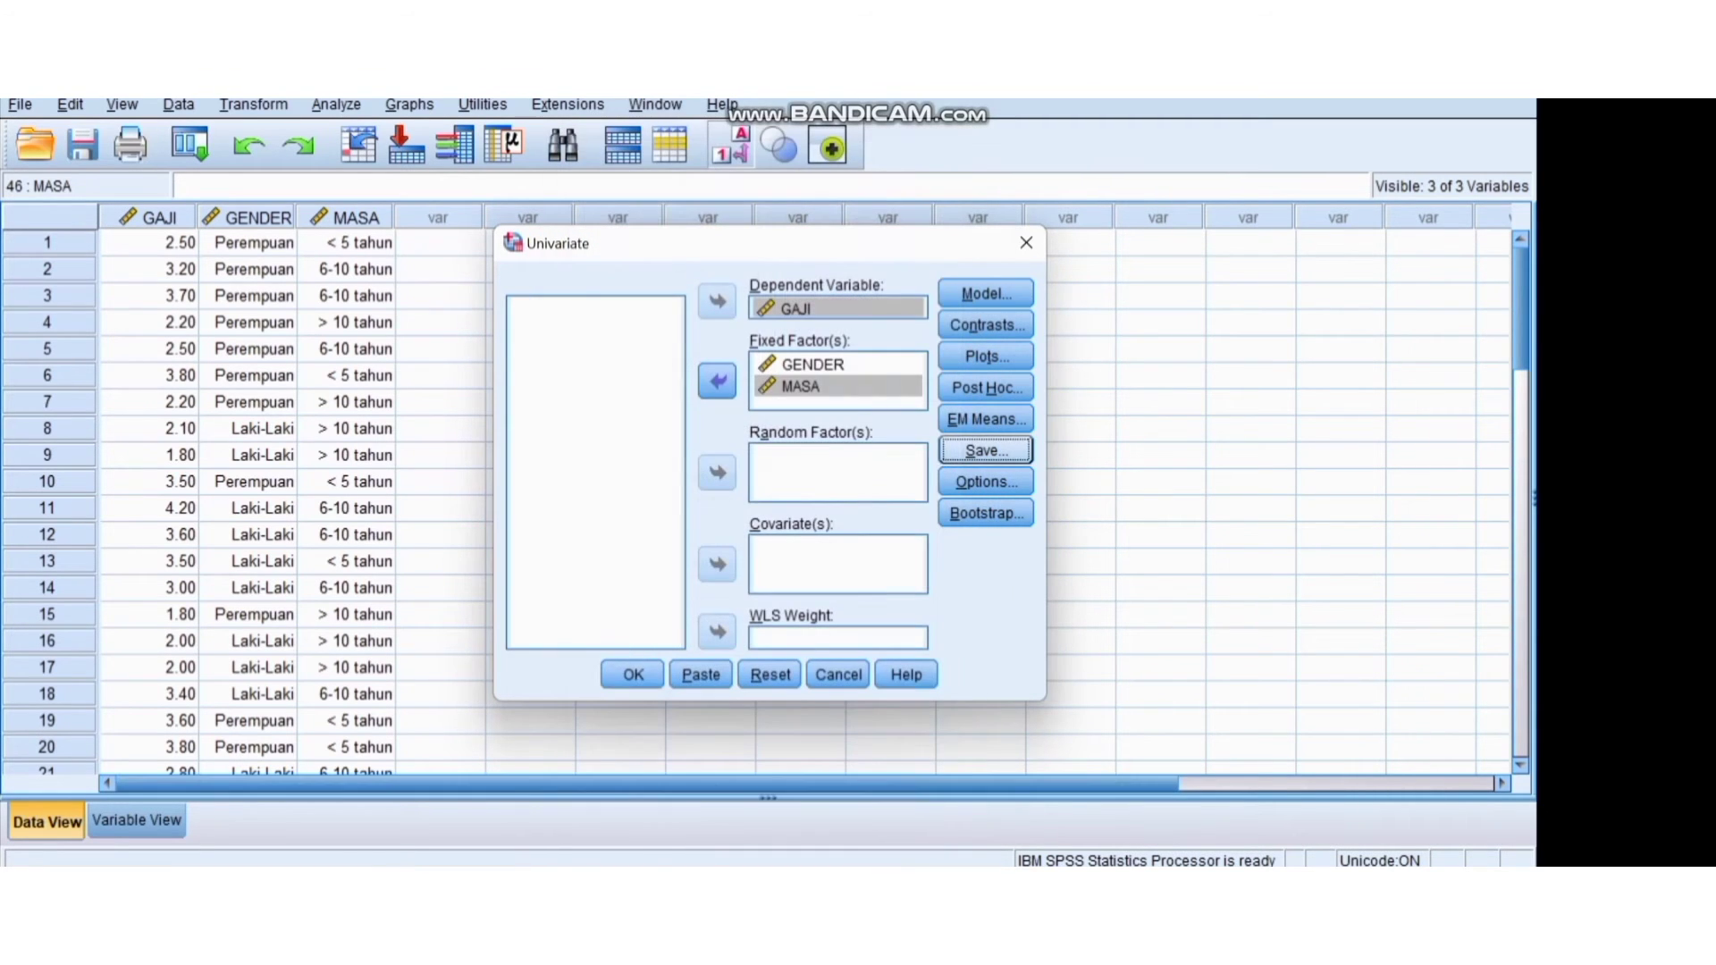
pyautogui.click(632, 674)
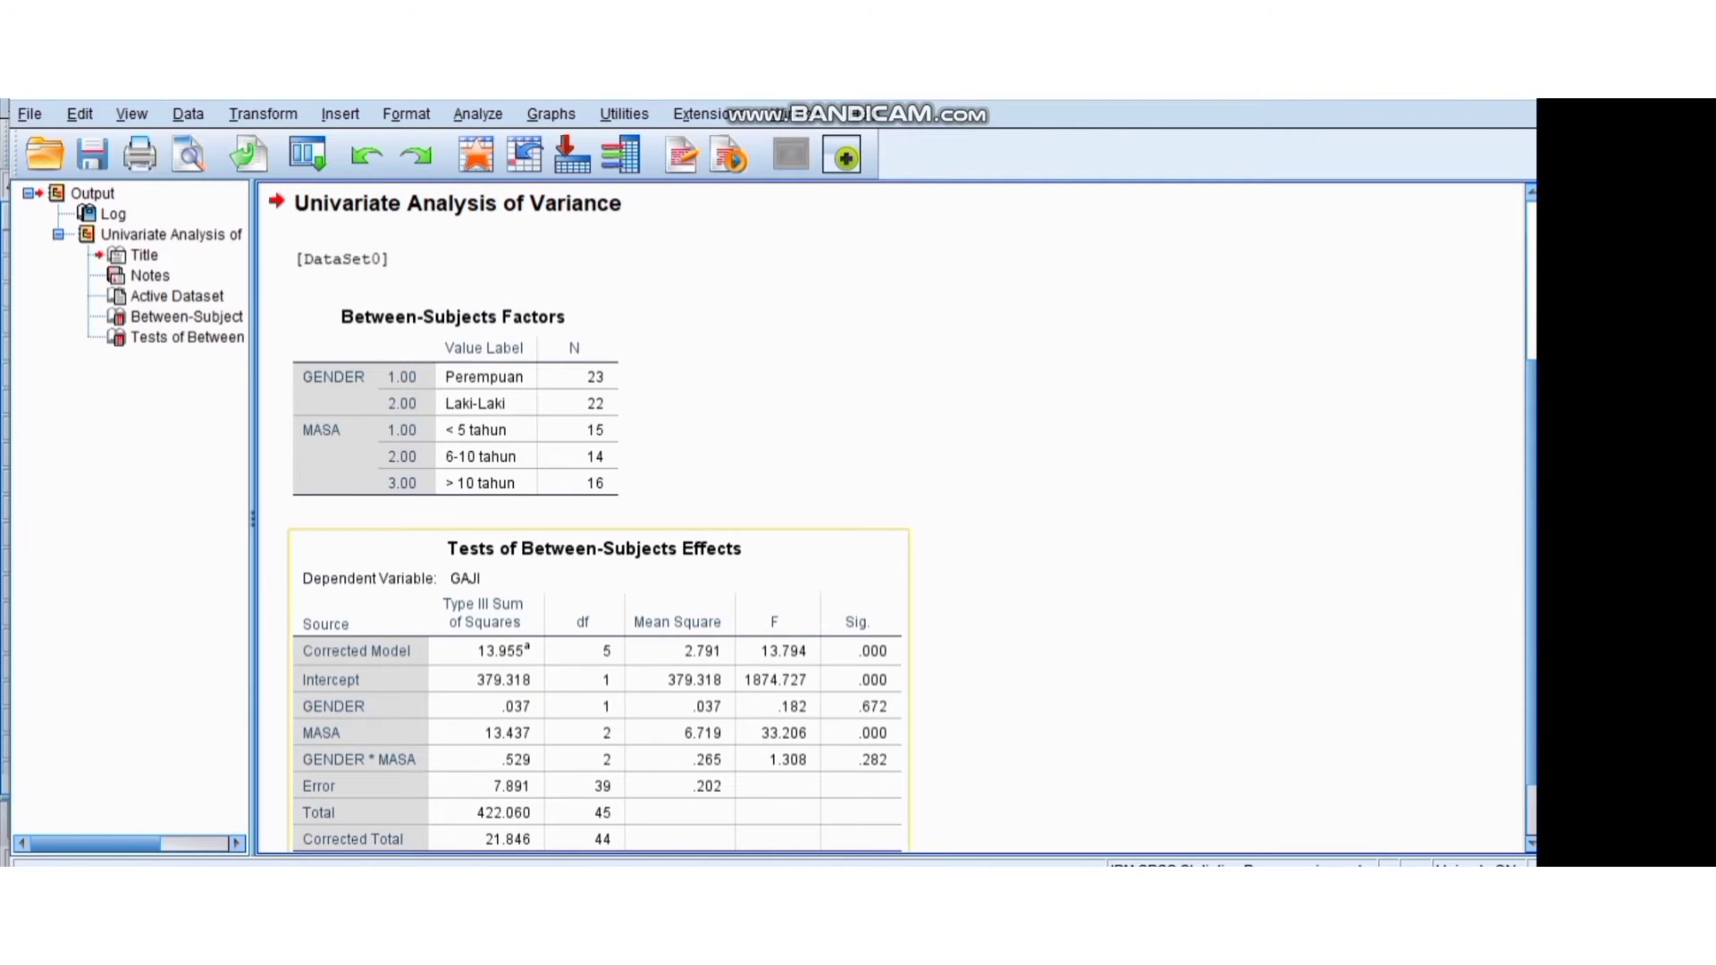
# Return to the dataset and set up an Explore analysis with the standardized residual of GAJI as the dependent variable
pyautogui.moveTo(1152, 884)
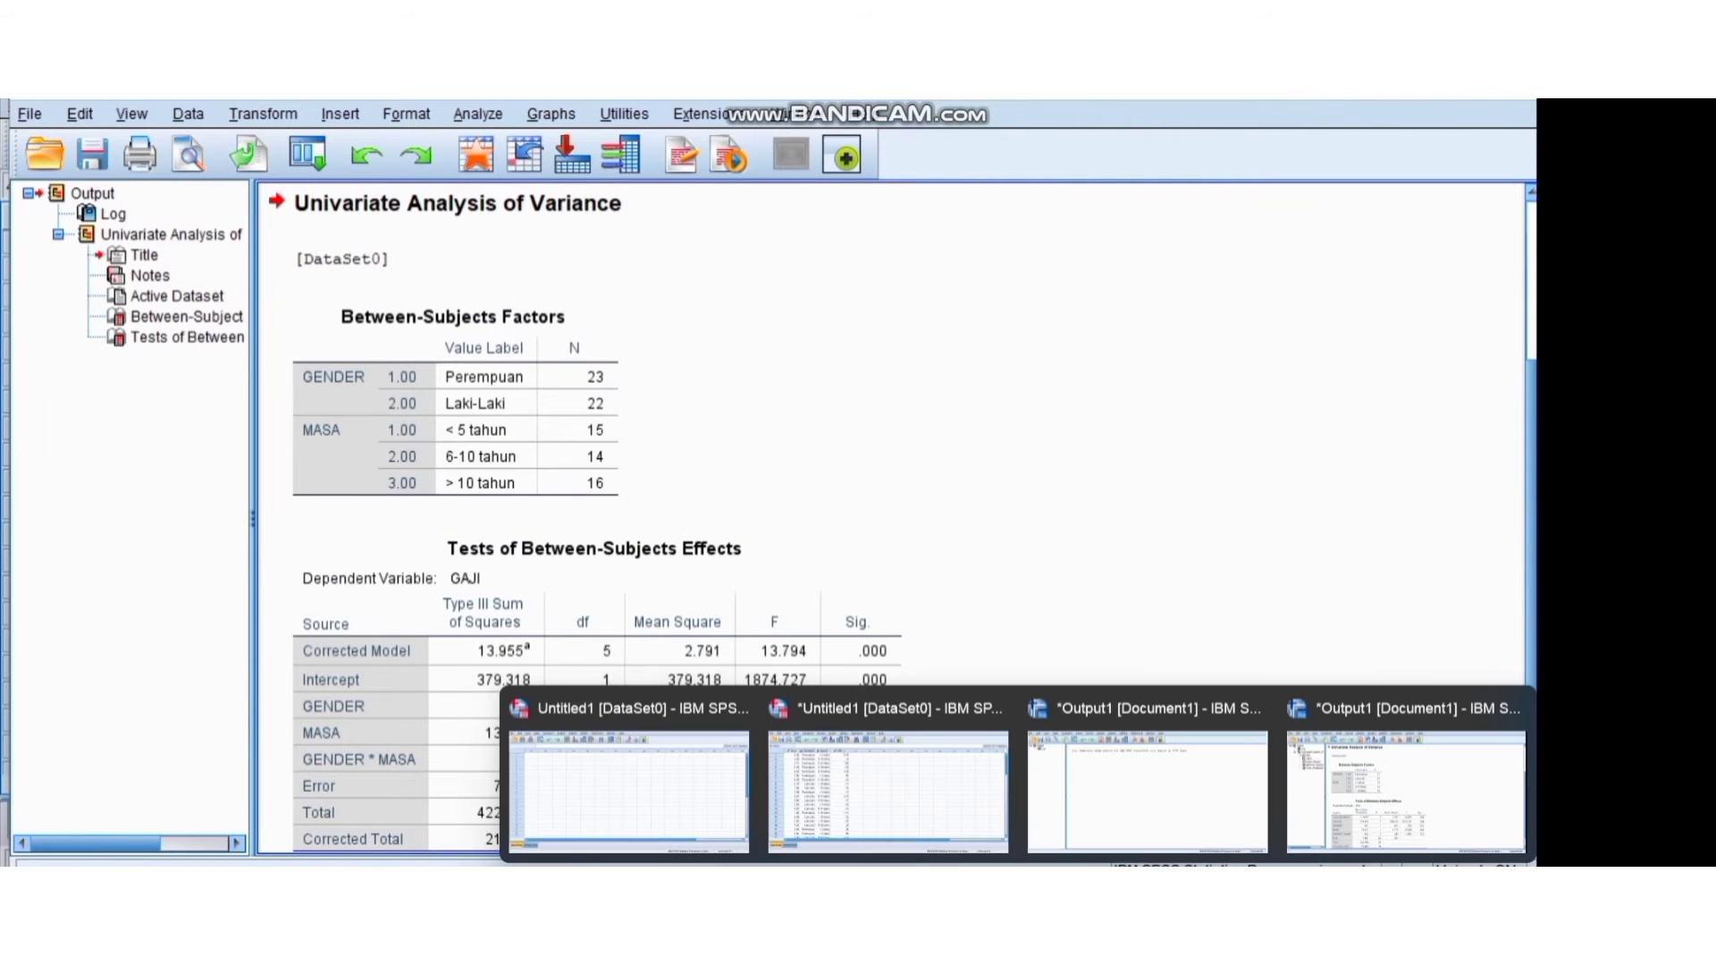
pyautogui.click(888, 786)
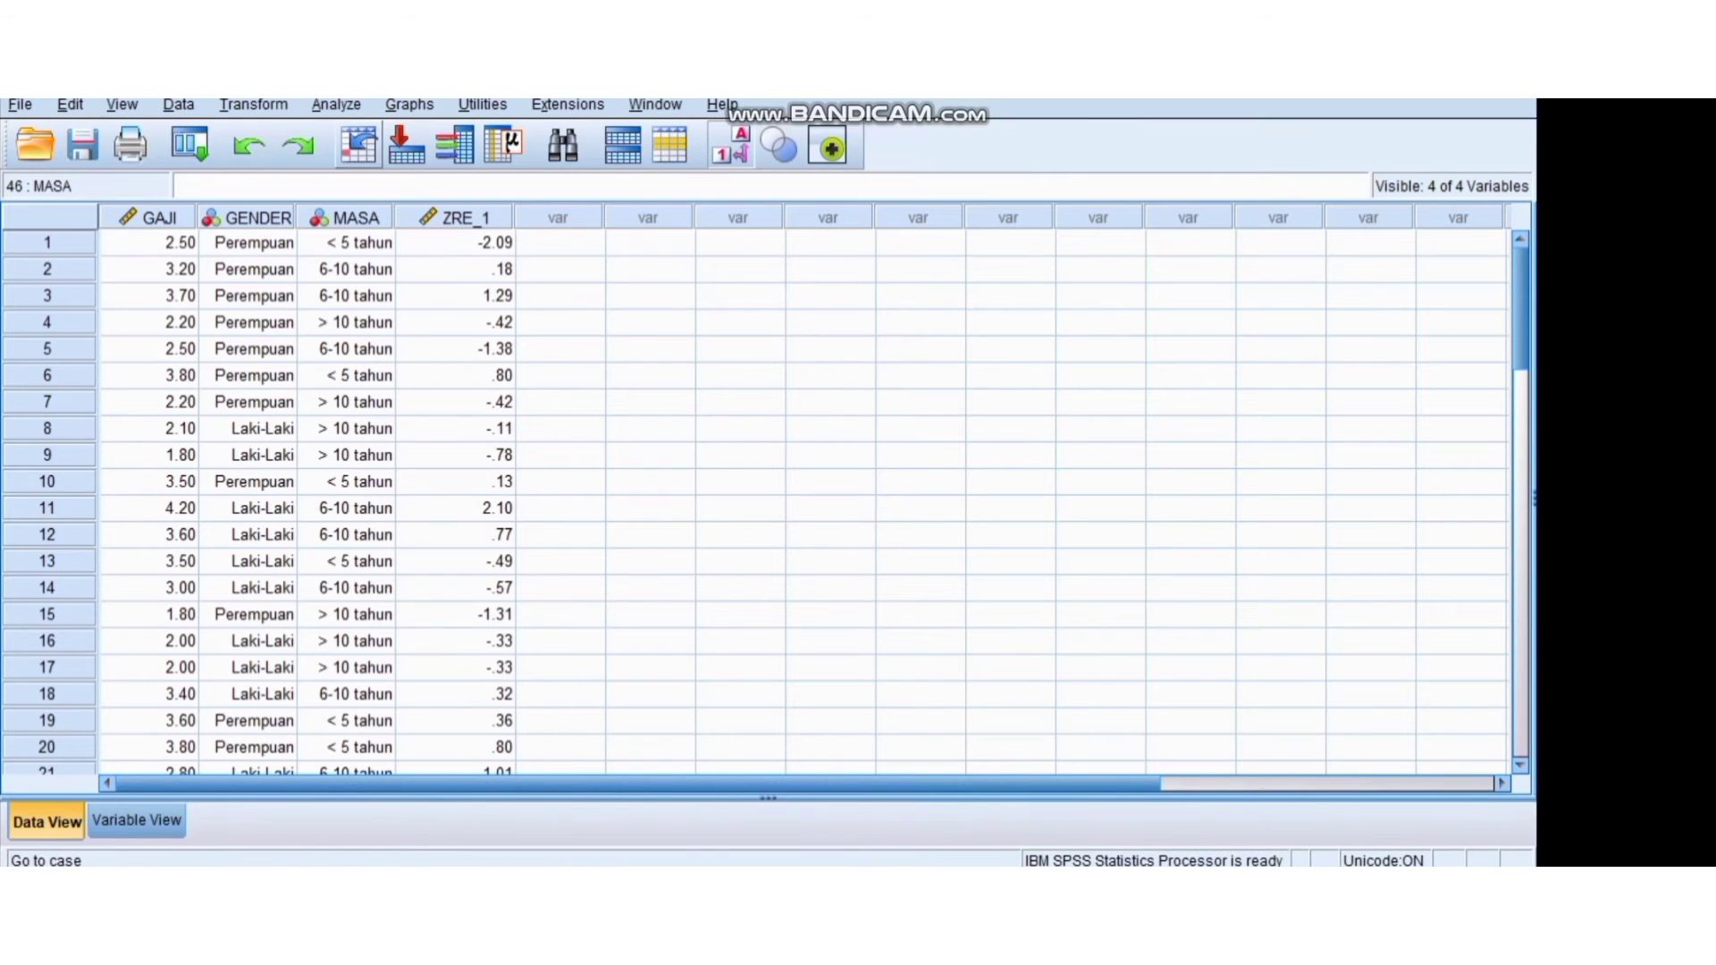
pyautogui.click(336, 105)
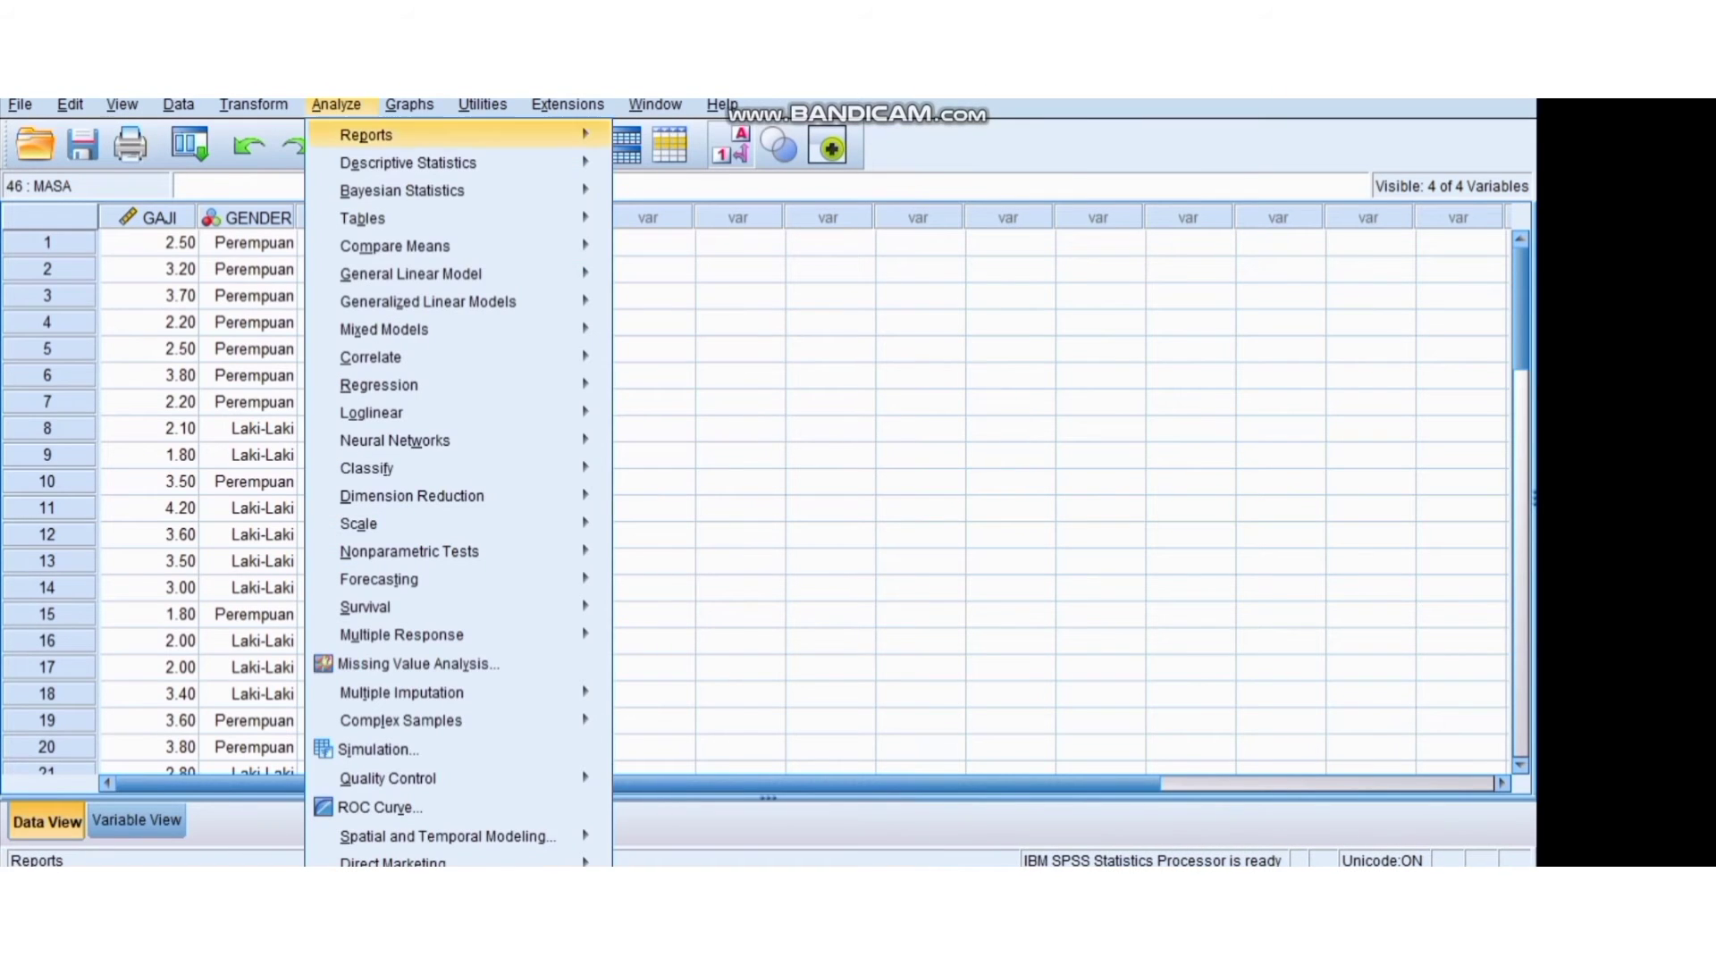
pyautogui.moveTo(408, 163)
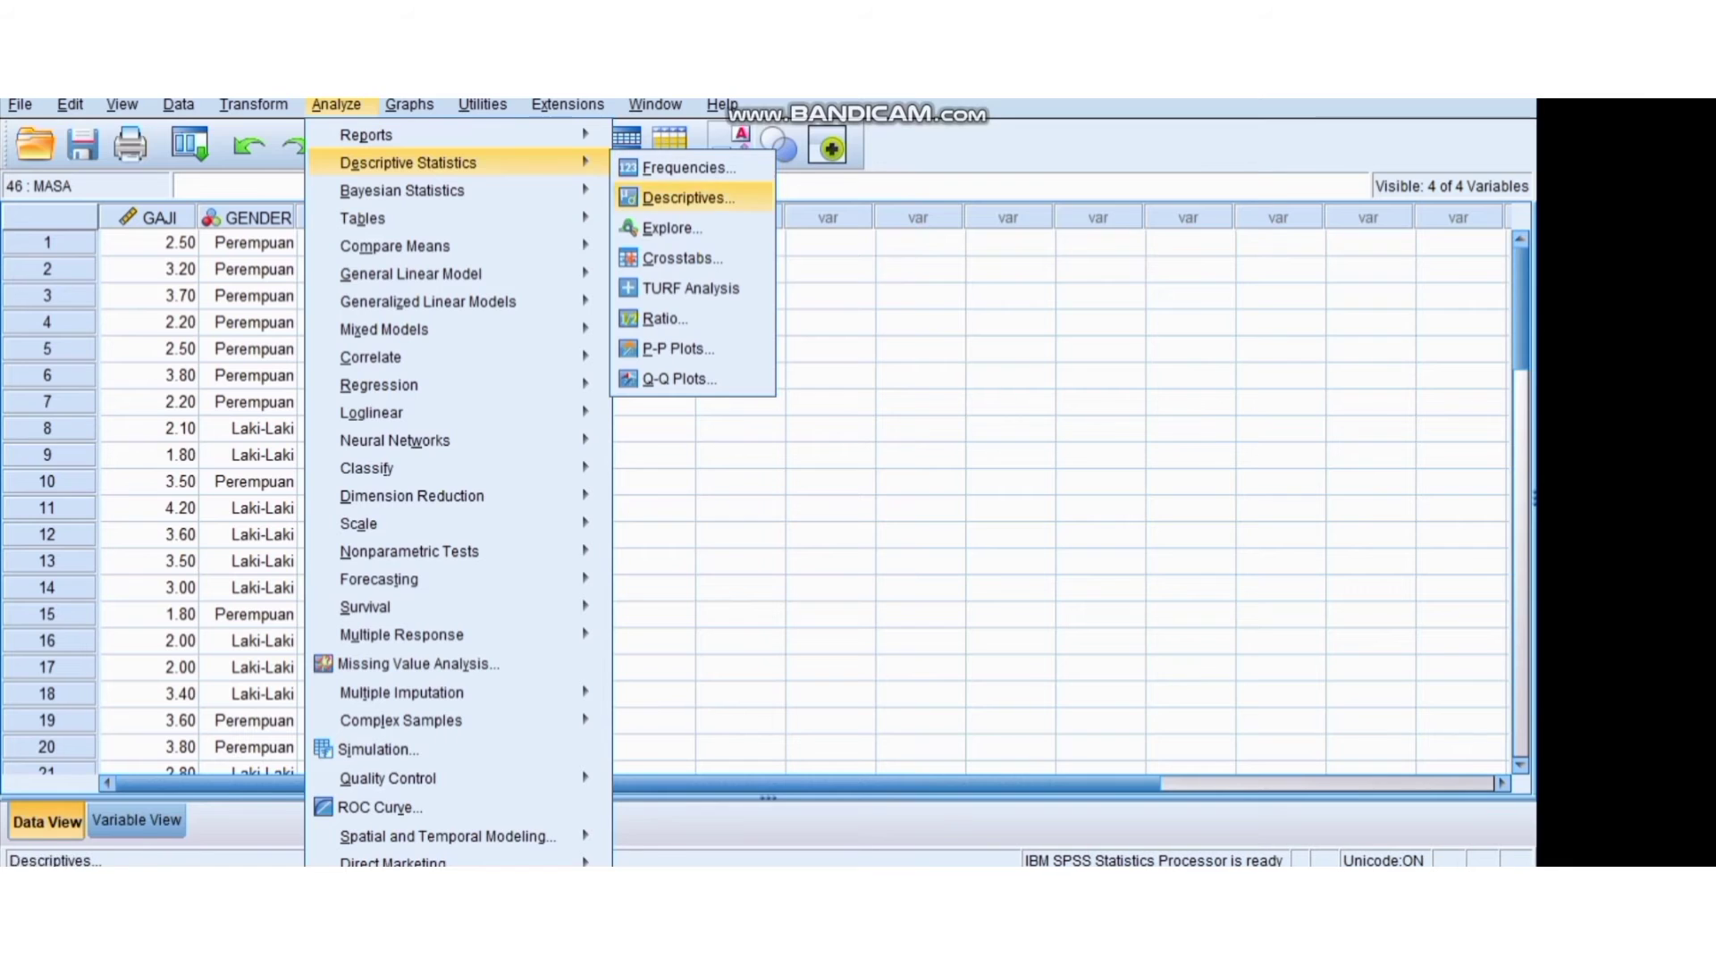
pyautogui.click(670, 228)
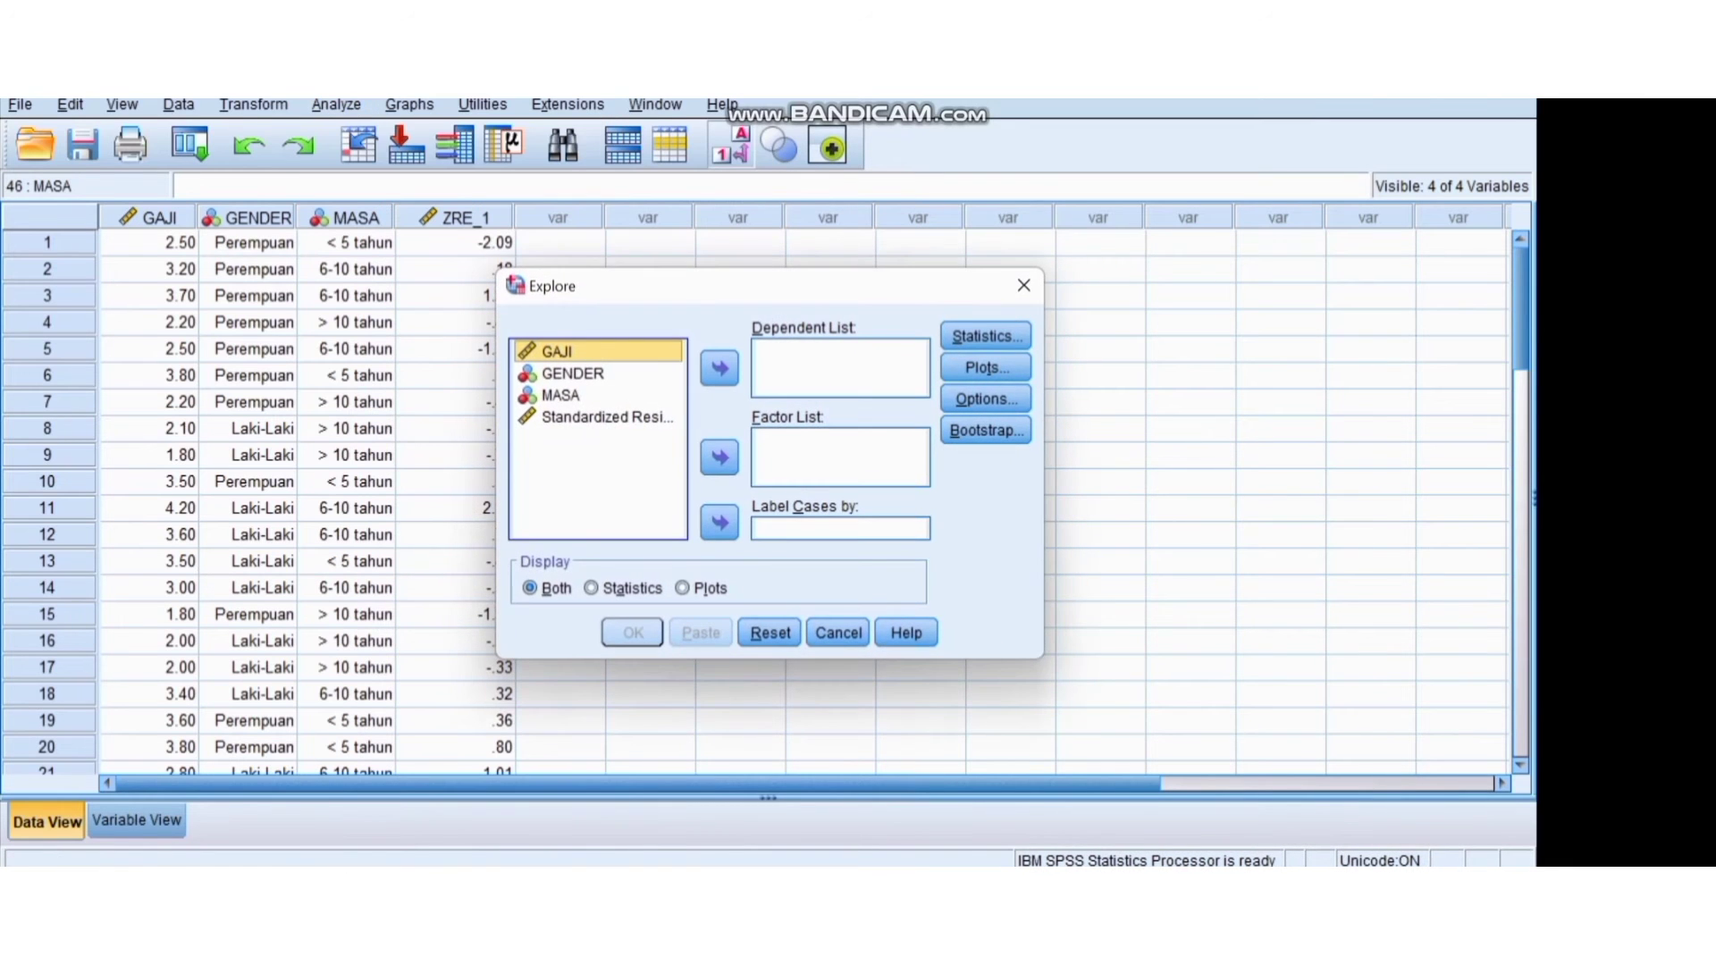
pyautogui.click(607, 418)
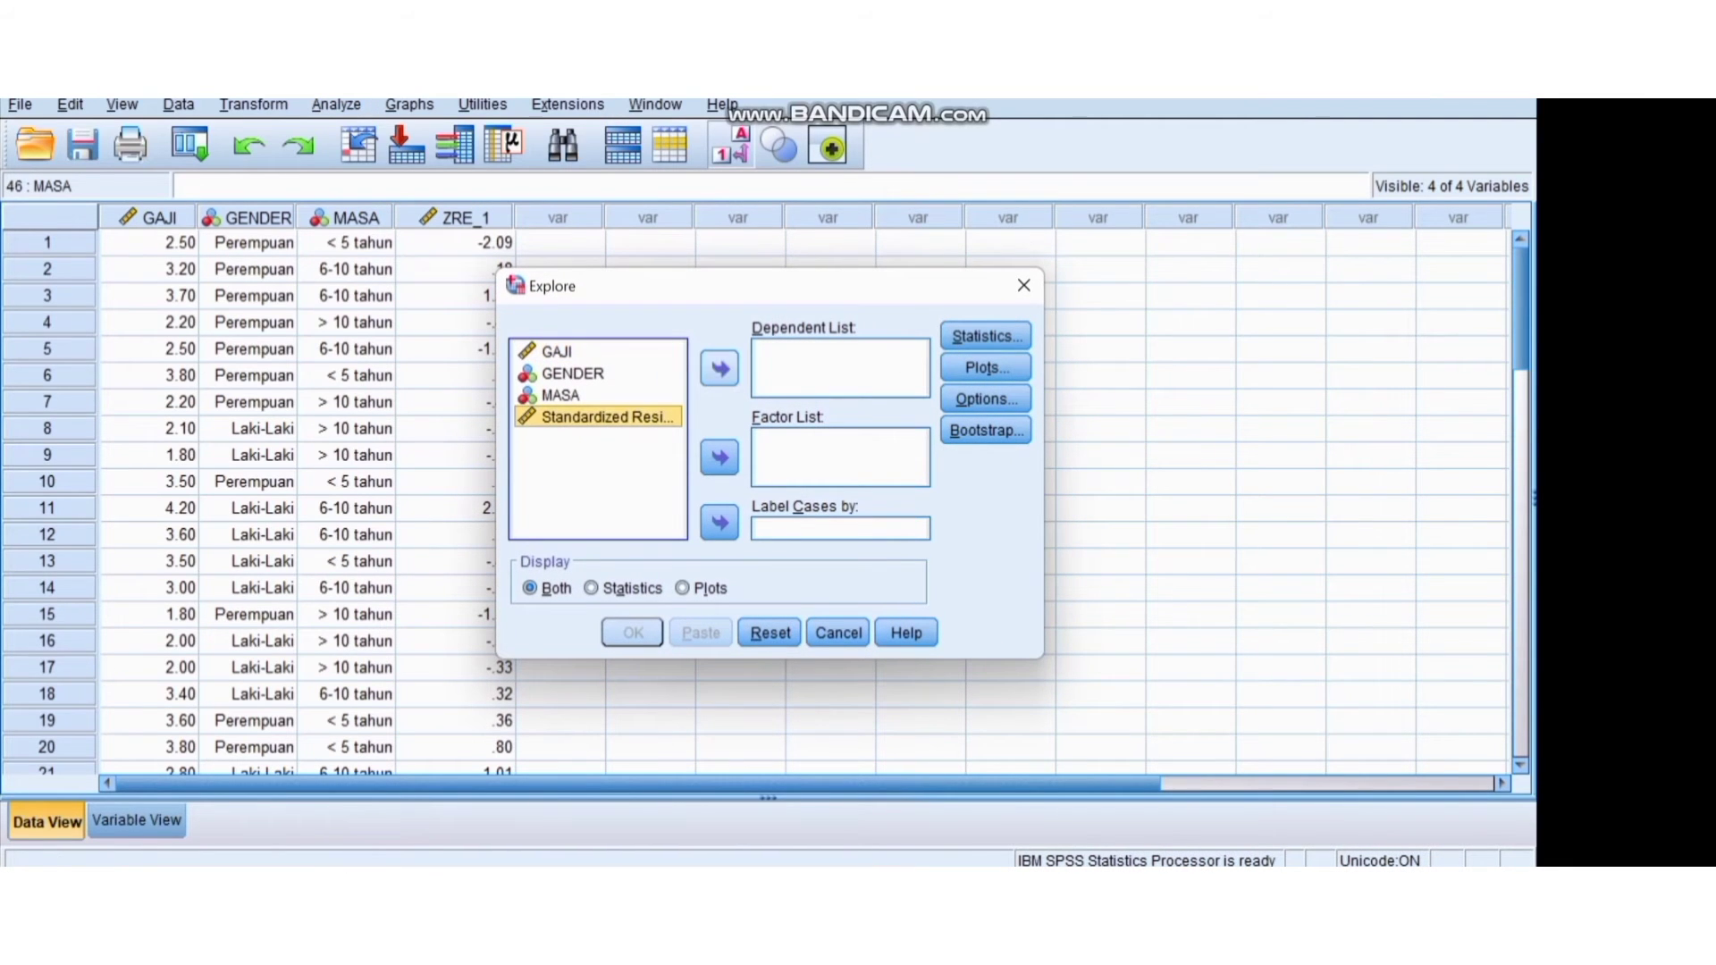
pyautogui.click(719, 368)
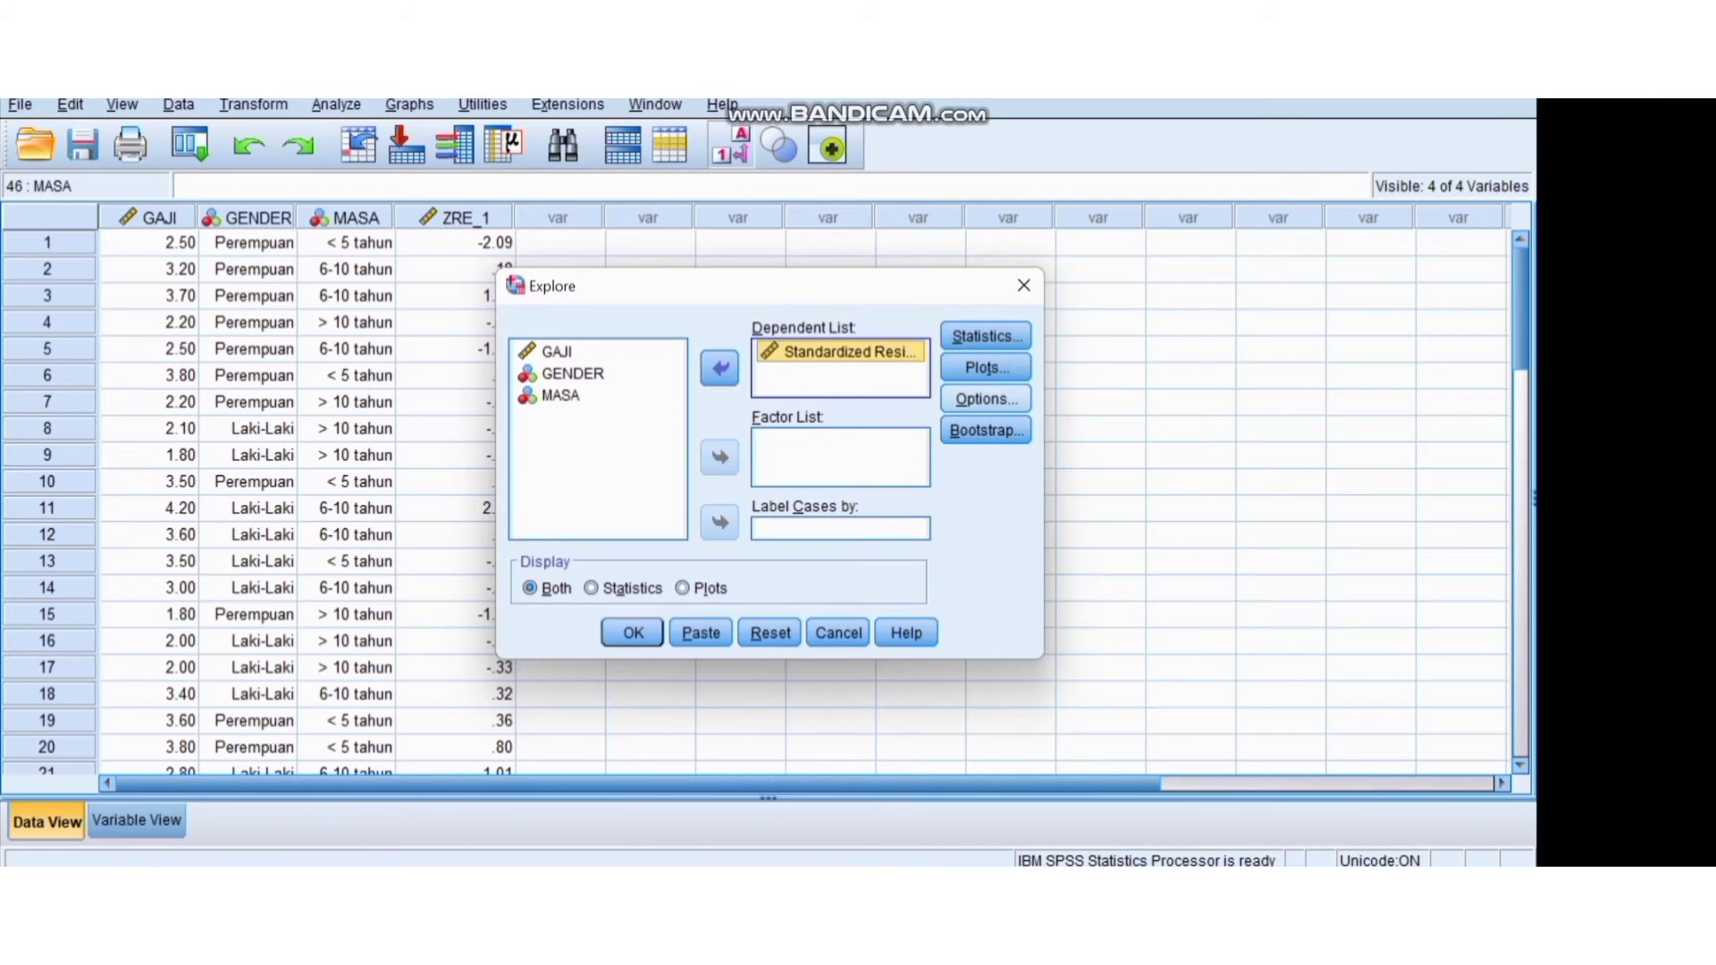
# Run the Explore analysis with normality plots with tests enabled, and review the Tests of Normality table in the output
pyautogui.click(986, 399)
pyautogui.click(887, 375)
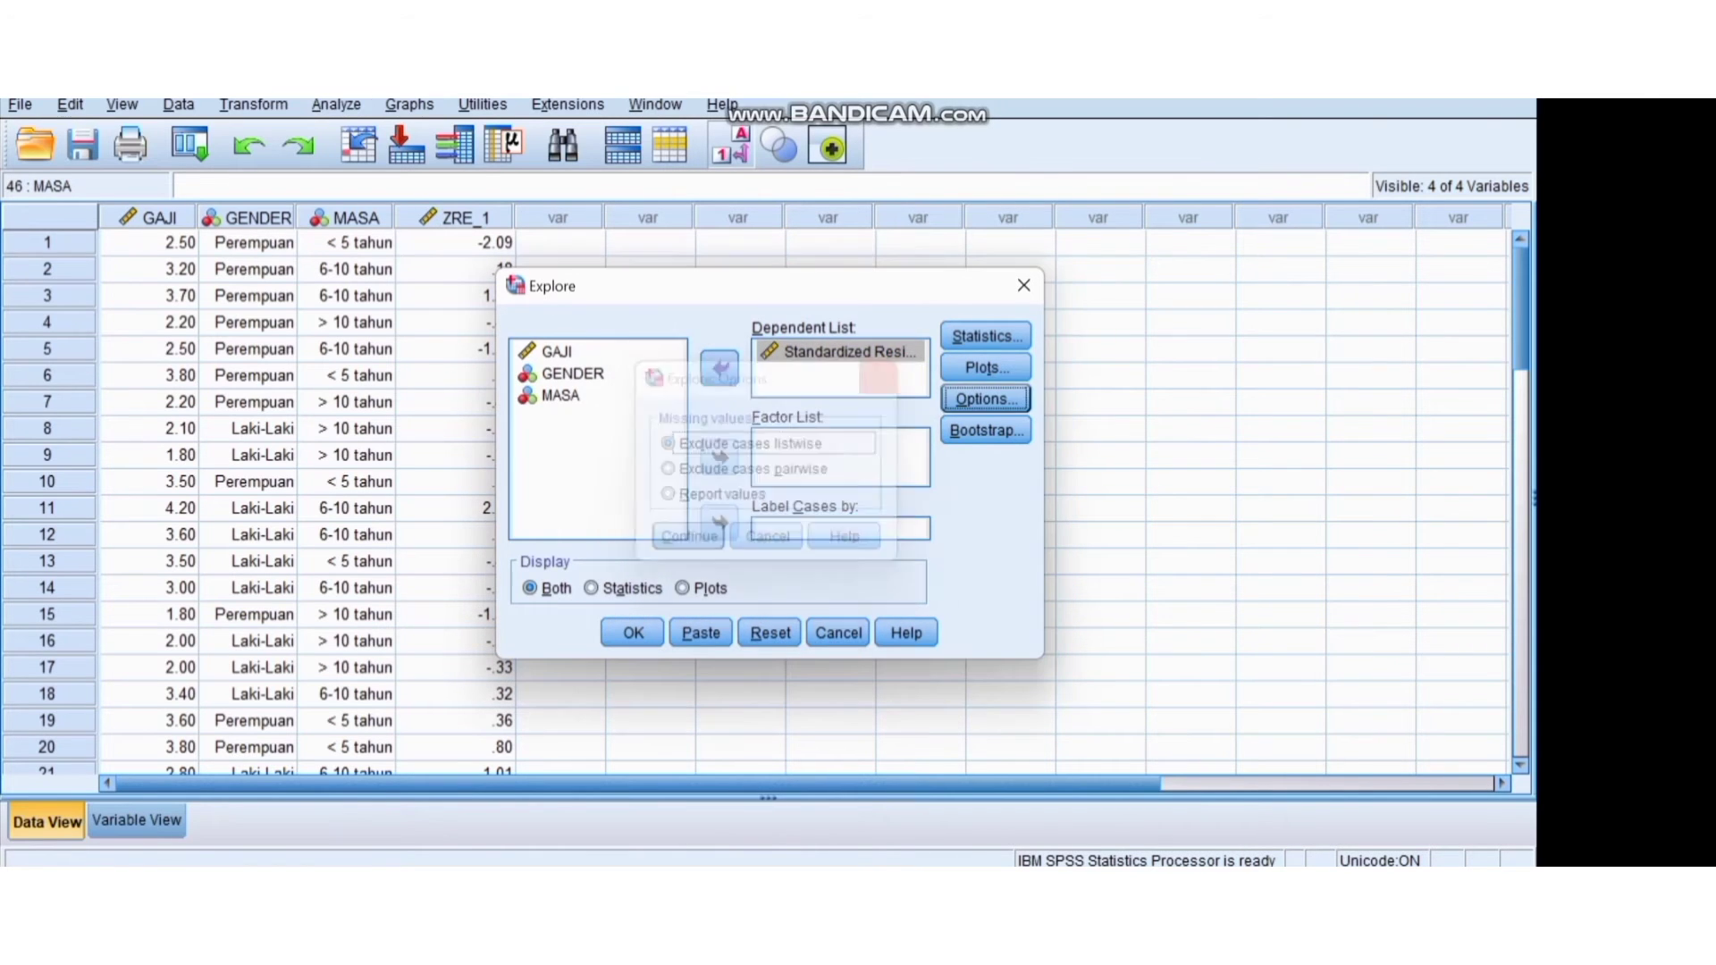
pyautogui.click(985, 367)
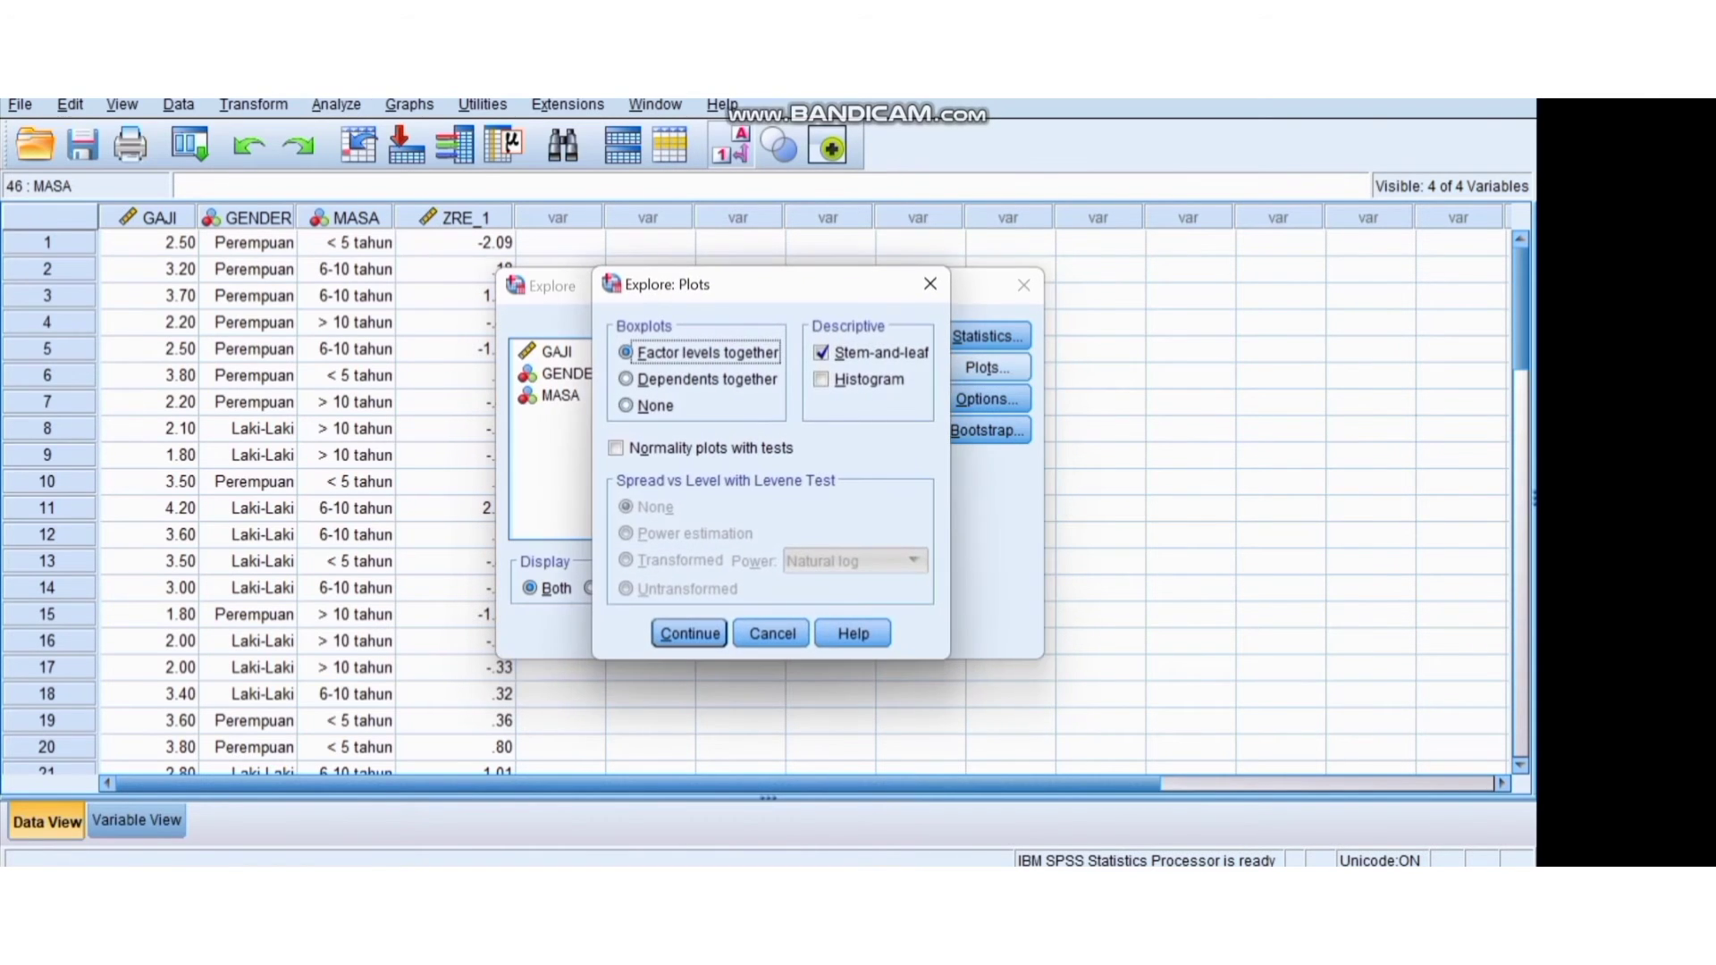
pyautogui.click(616, 448)
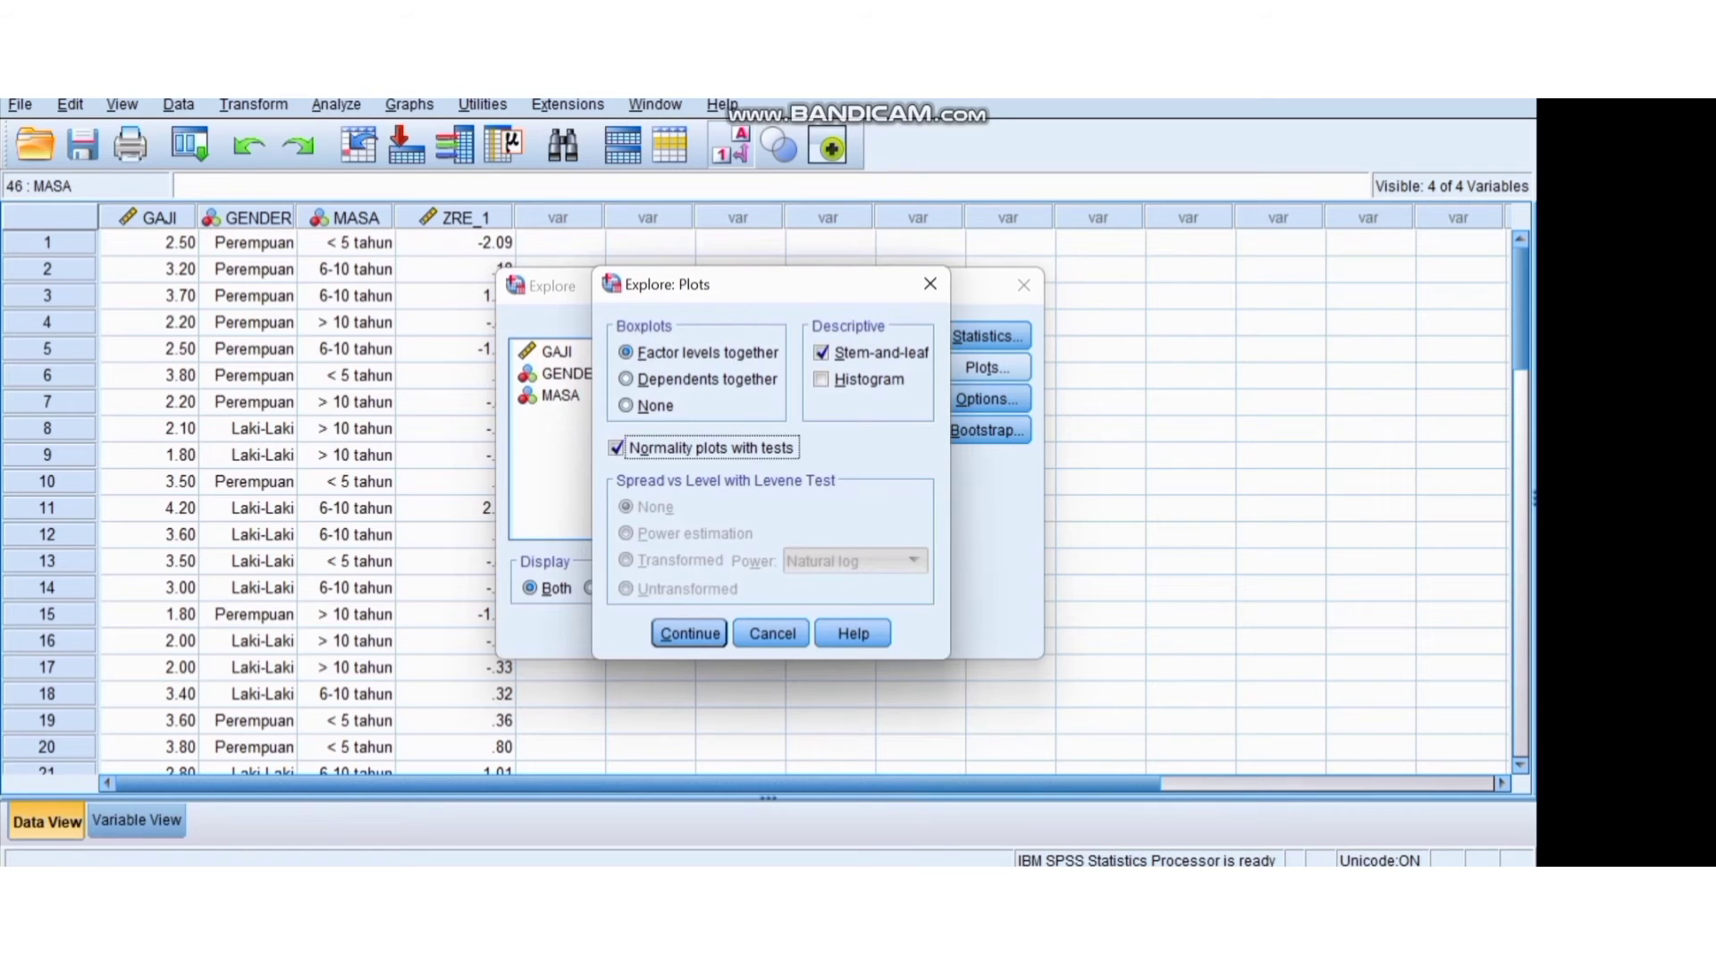
pyautogui.click(689, 632)
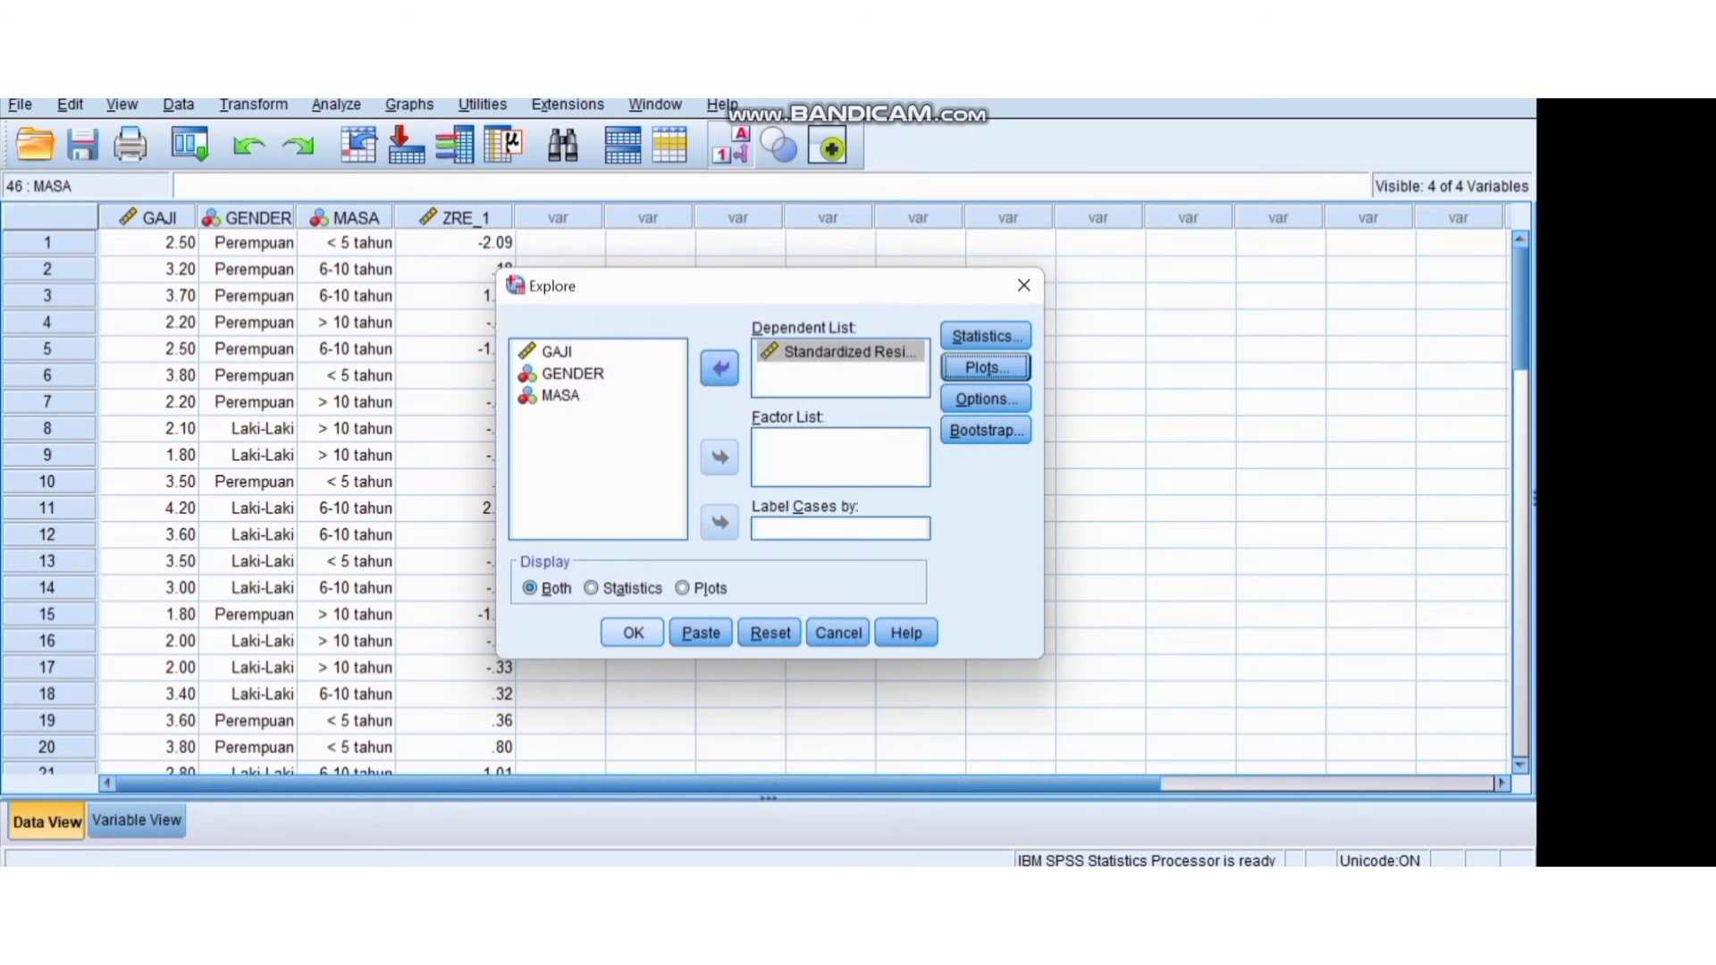
pyautogui.click(633, 632)
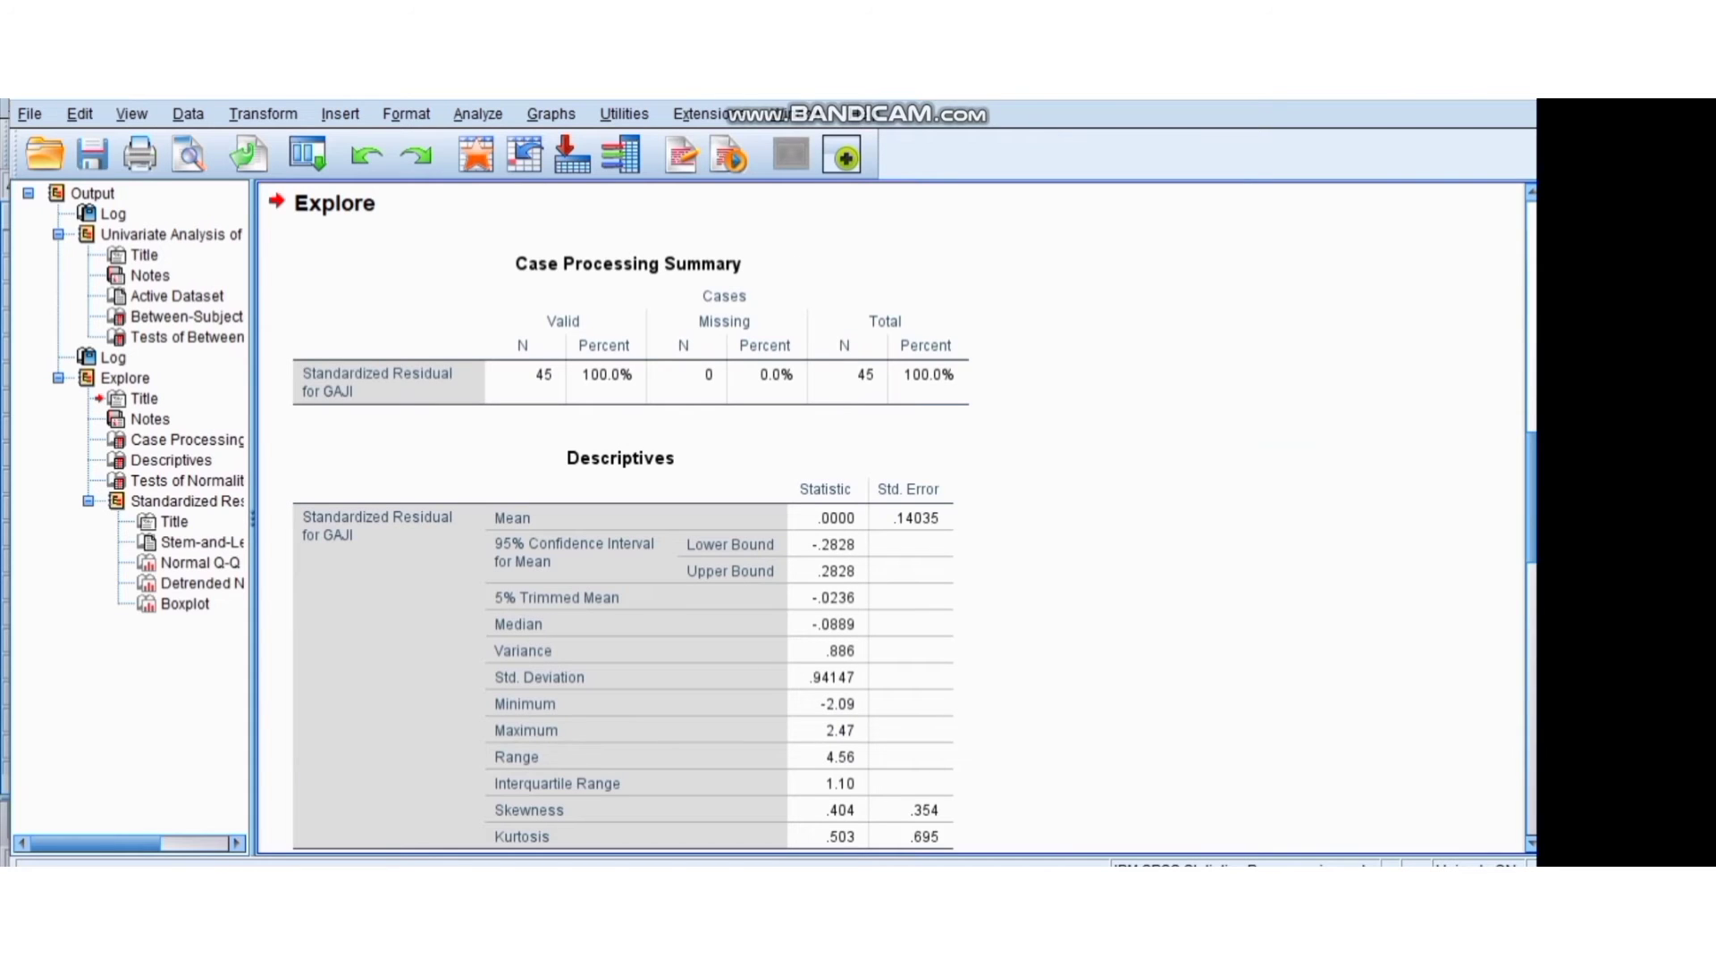
pyautogui.scroll(-10, 894, 519)
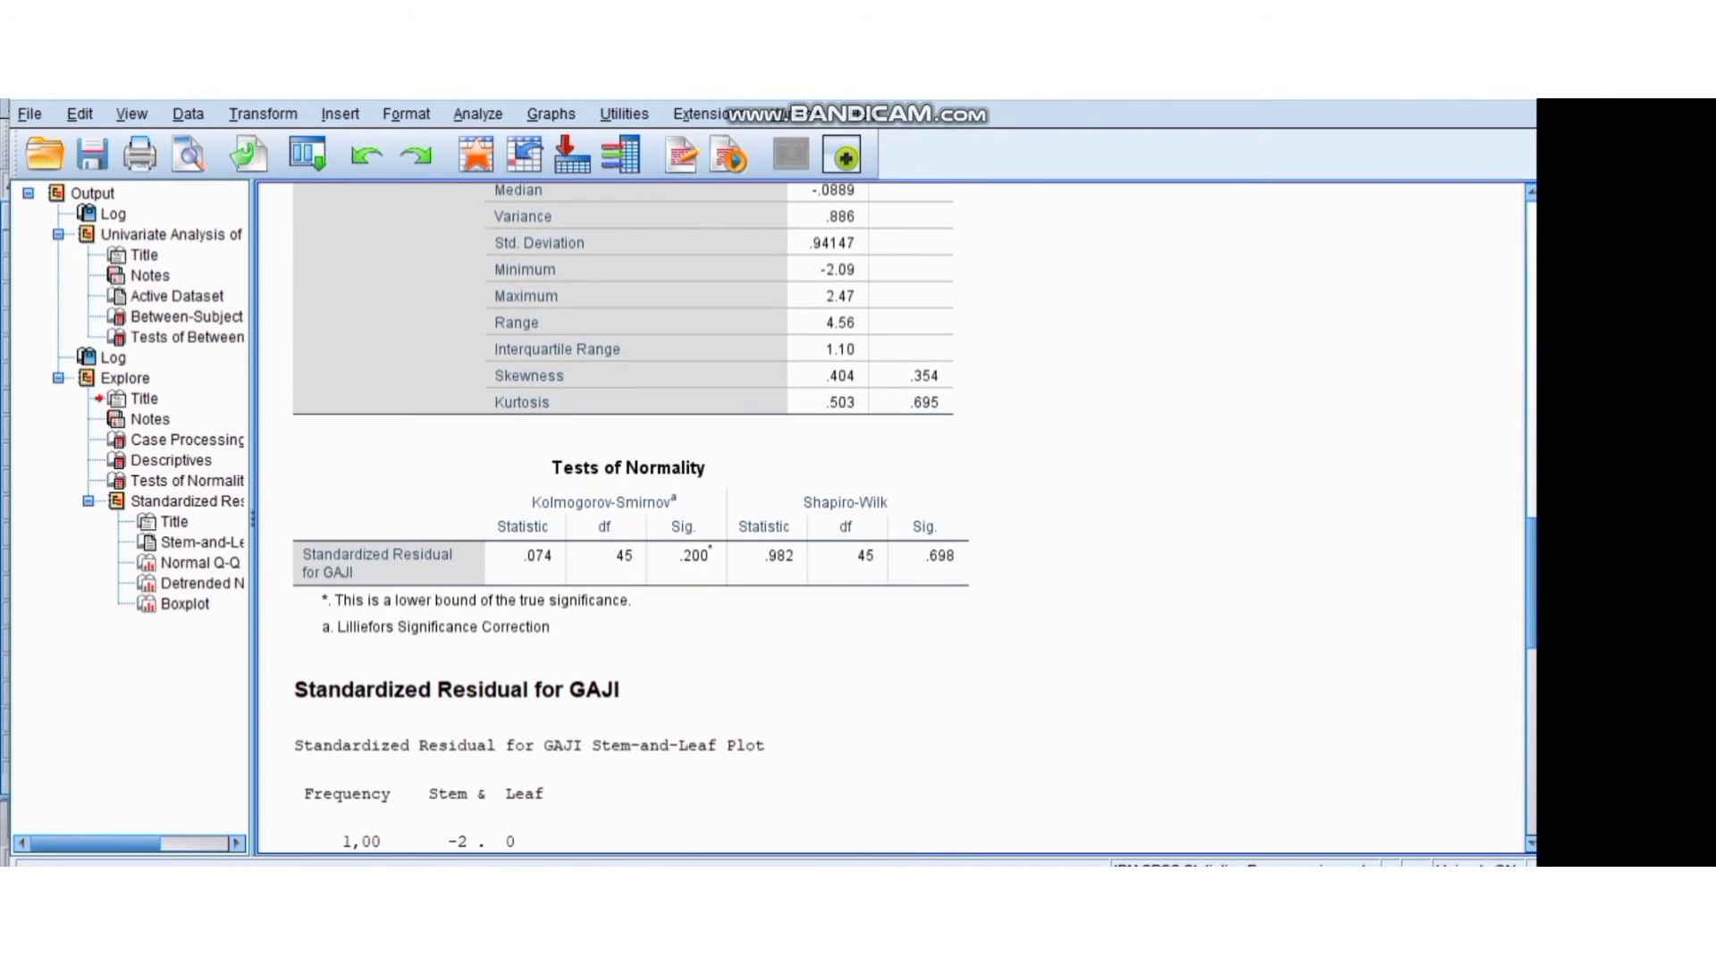
pyautogui.scroll(-7, 893, 518)
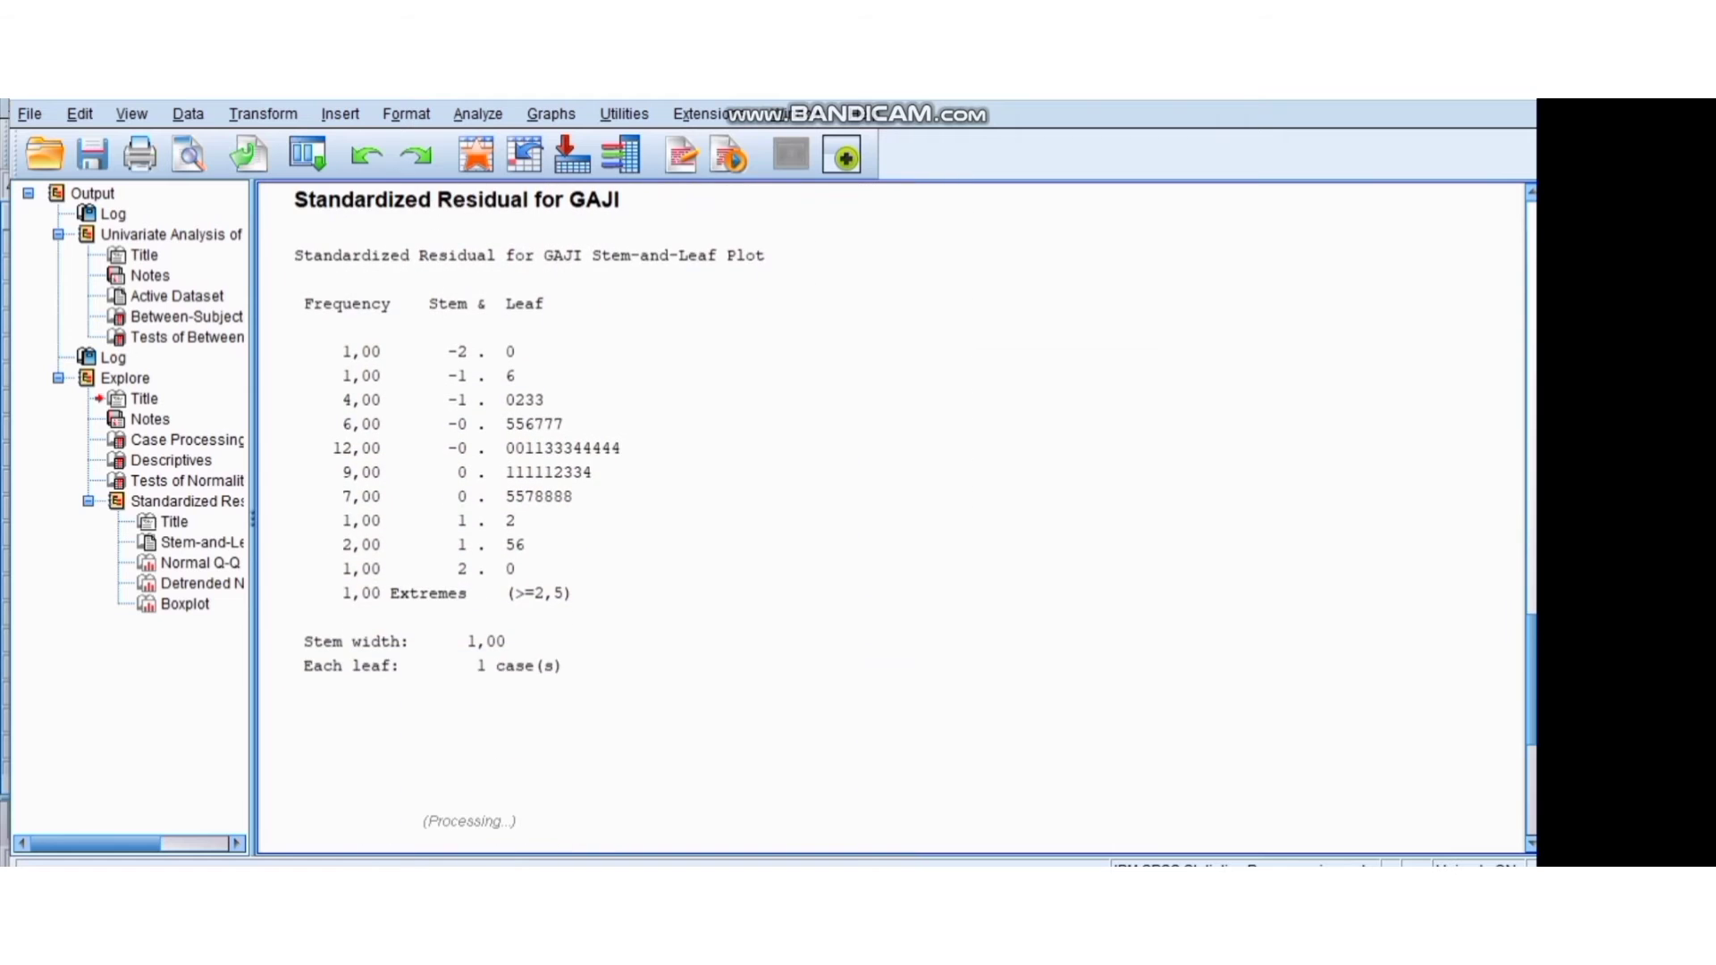
pyautogui.scroll(-10, 894, 518)
pyautogui.scroll(8, 894, 518)
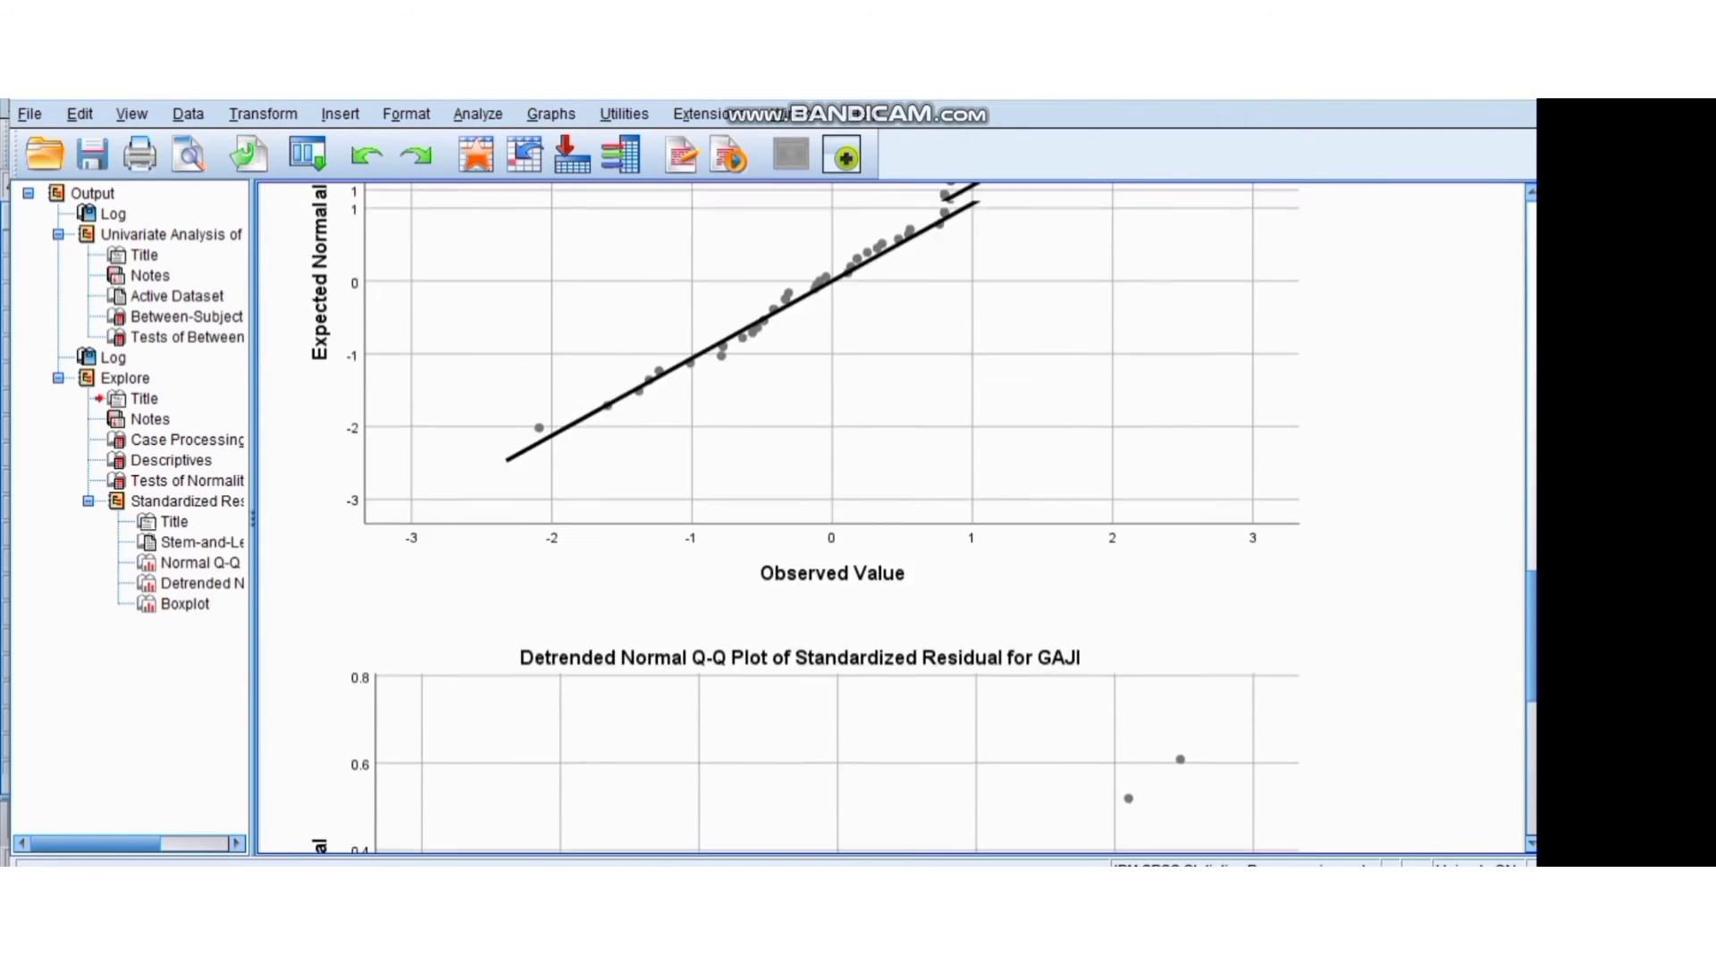
pyautogui.scroll(10, 893, 518)
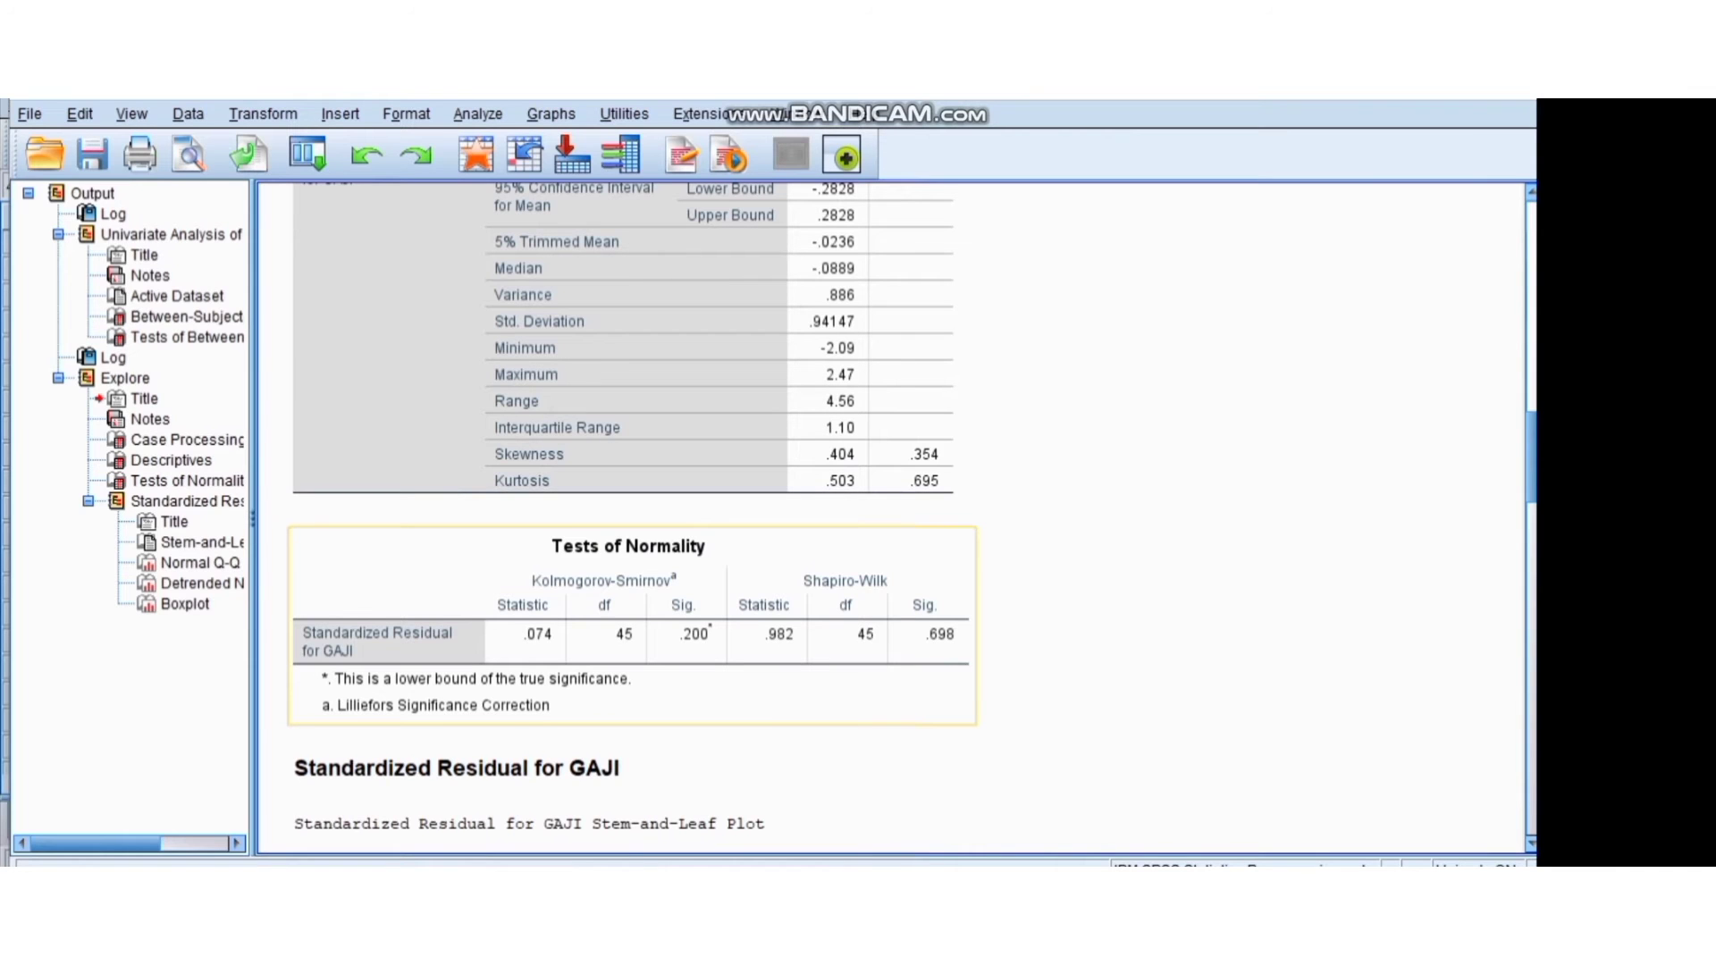
# Return to the dataset, reopen the univariate General Linear Model setup and turn off saving of standardized residuals
pyautogui.moveTo(1018, 884)
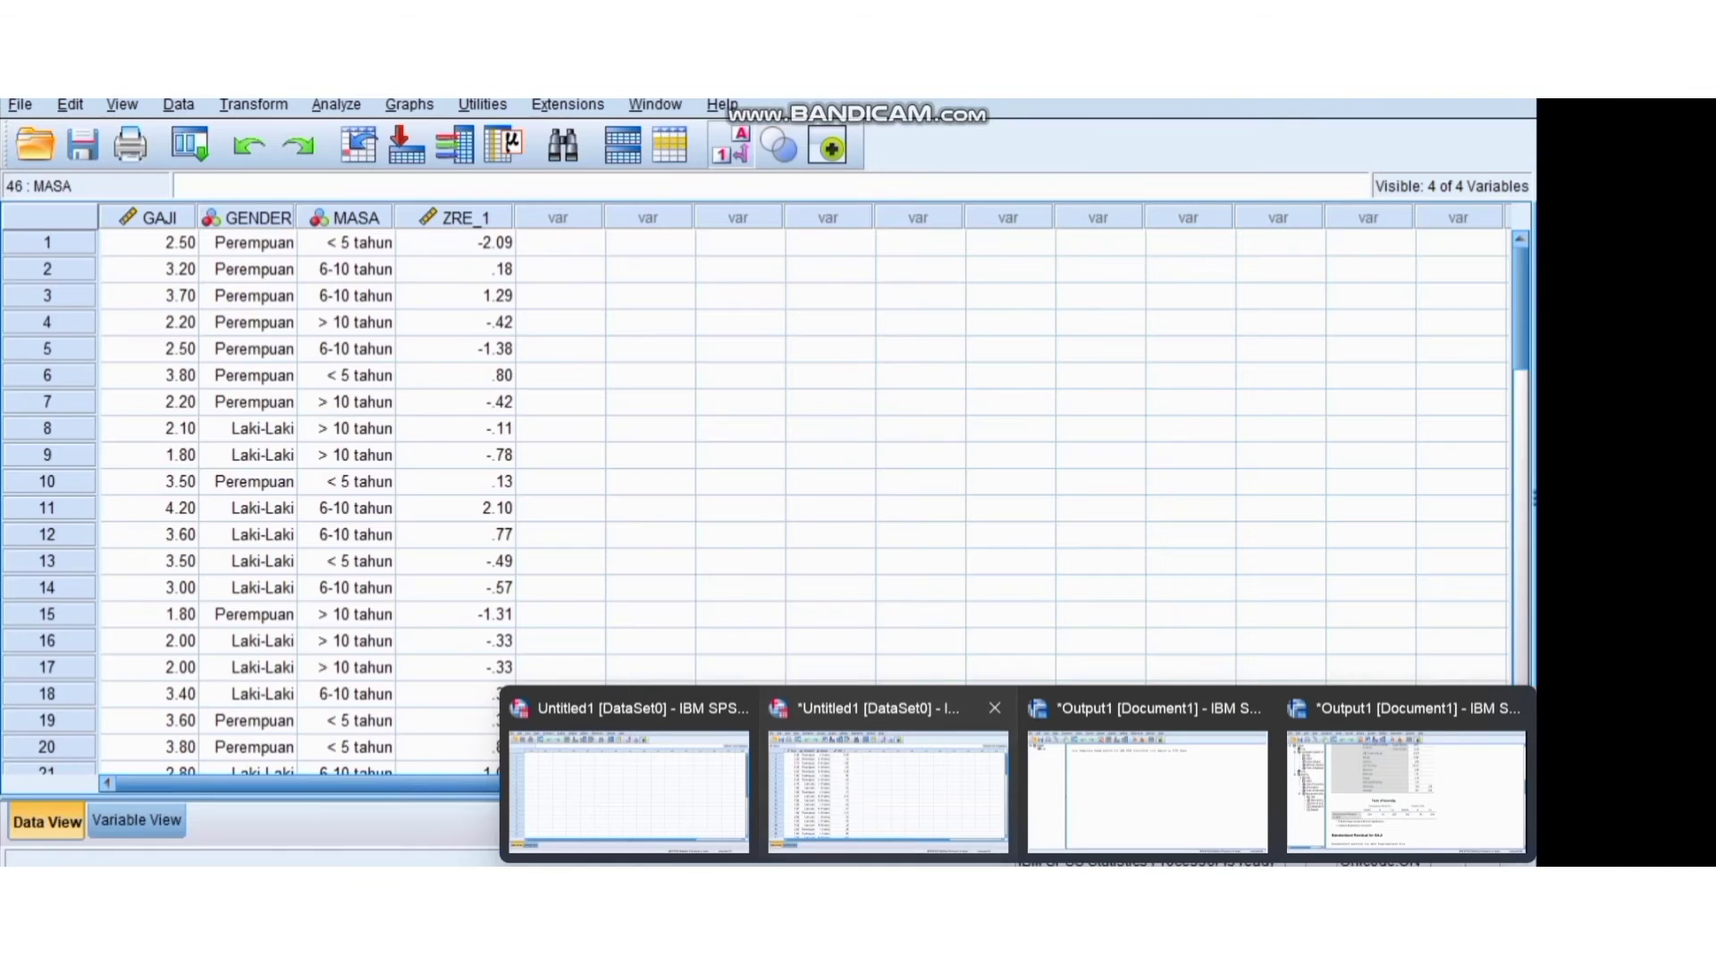
pyautogui.click(888, 786)
pyautogui.click(336, 105)
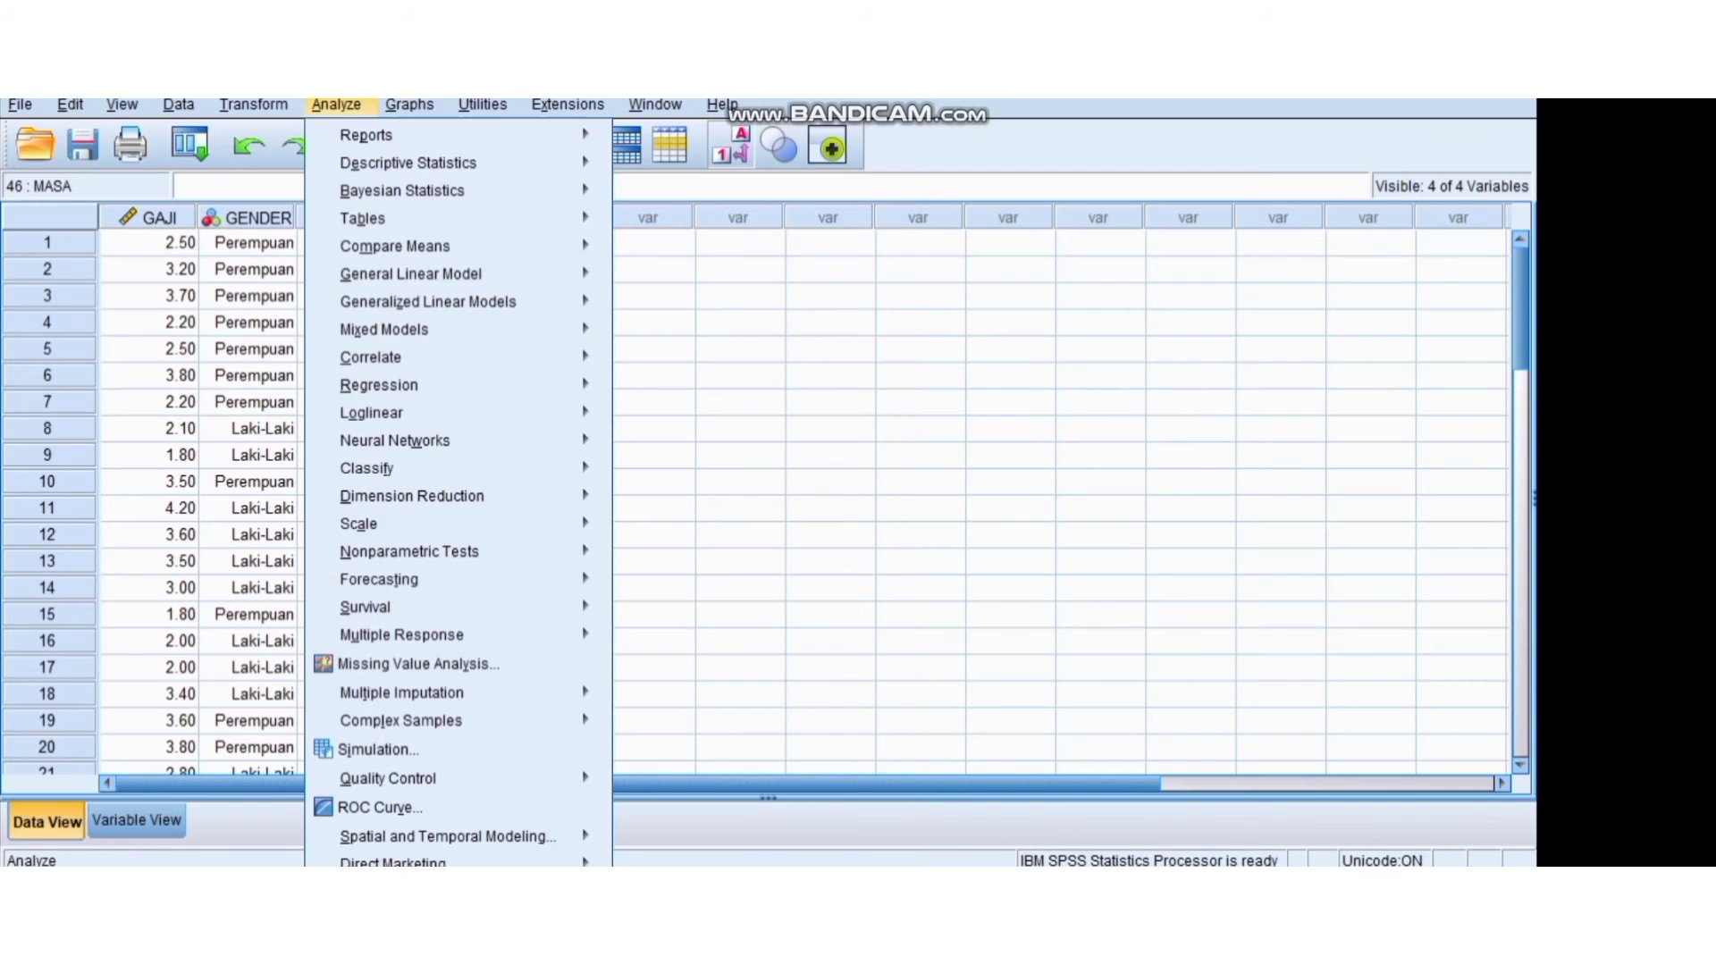
pyautogui.moveTo(411, 274)
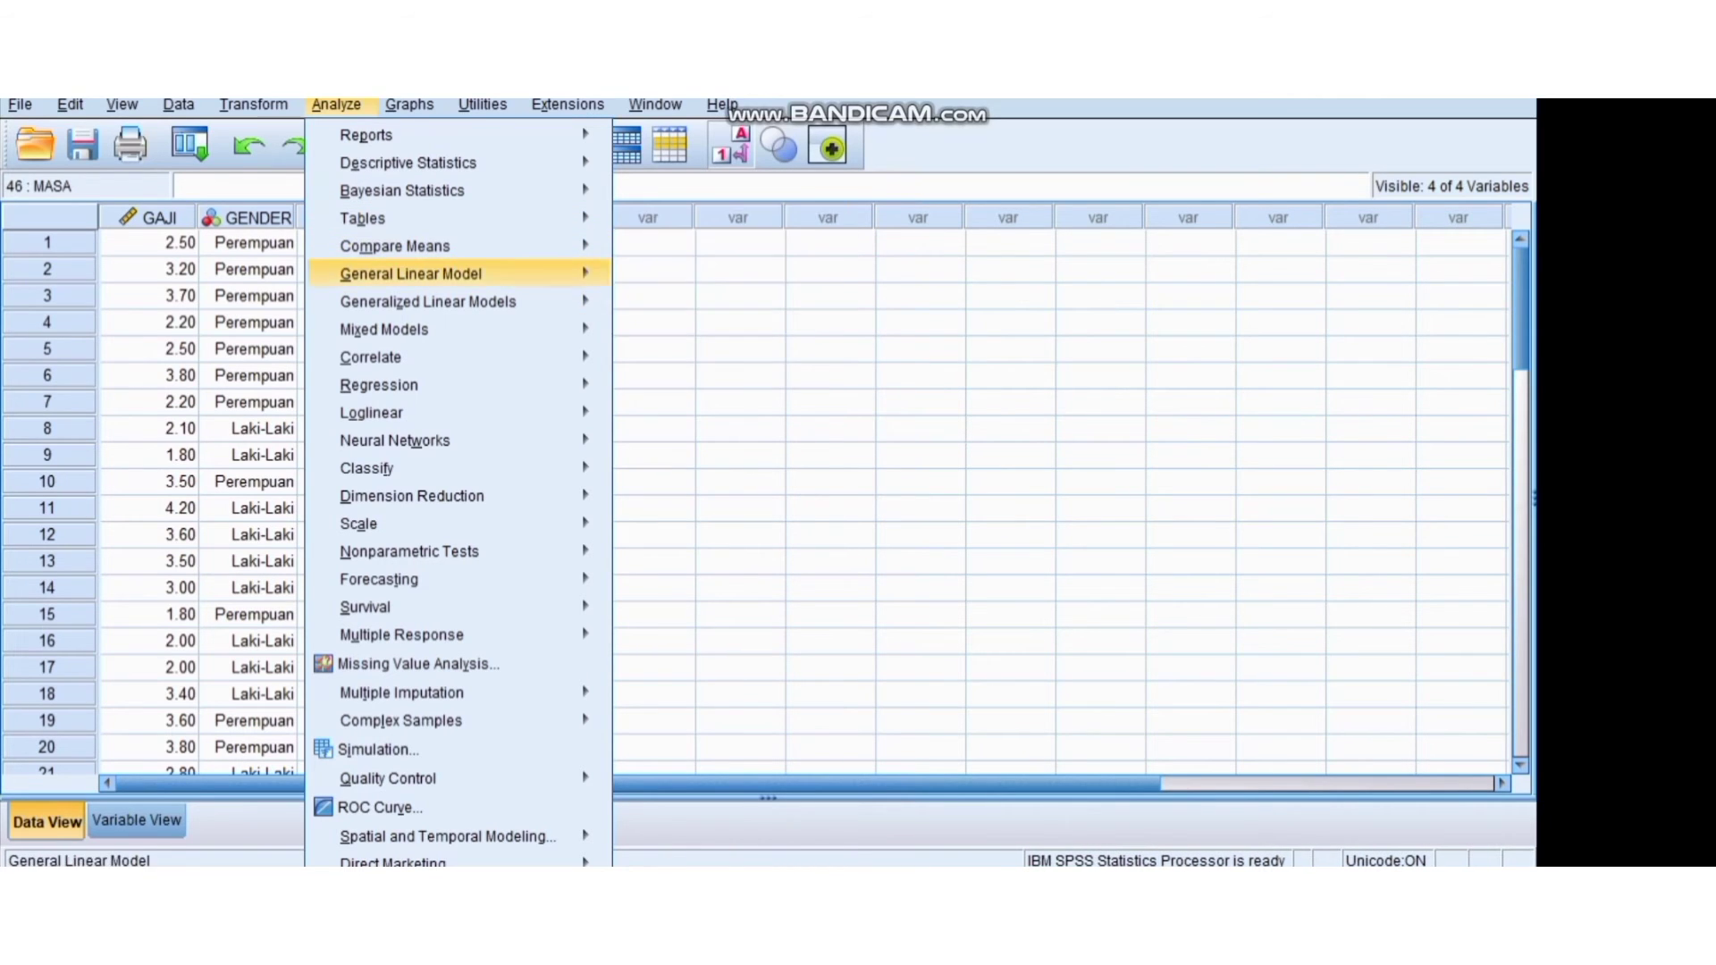
pyautogui.moveTo(427, 302)
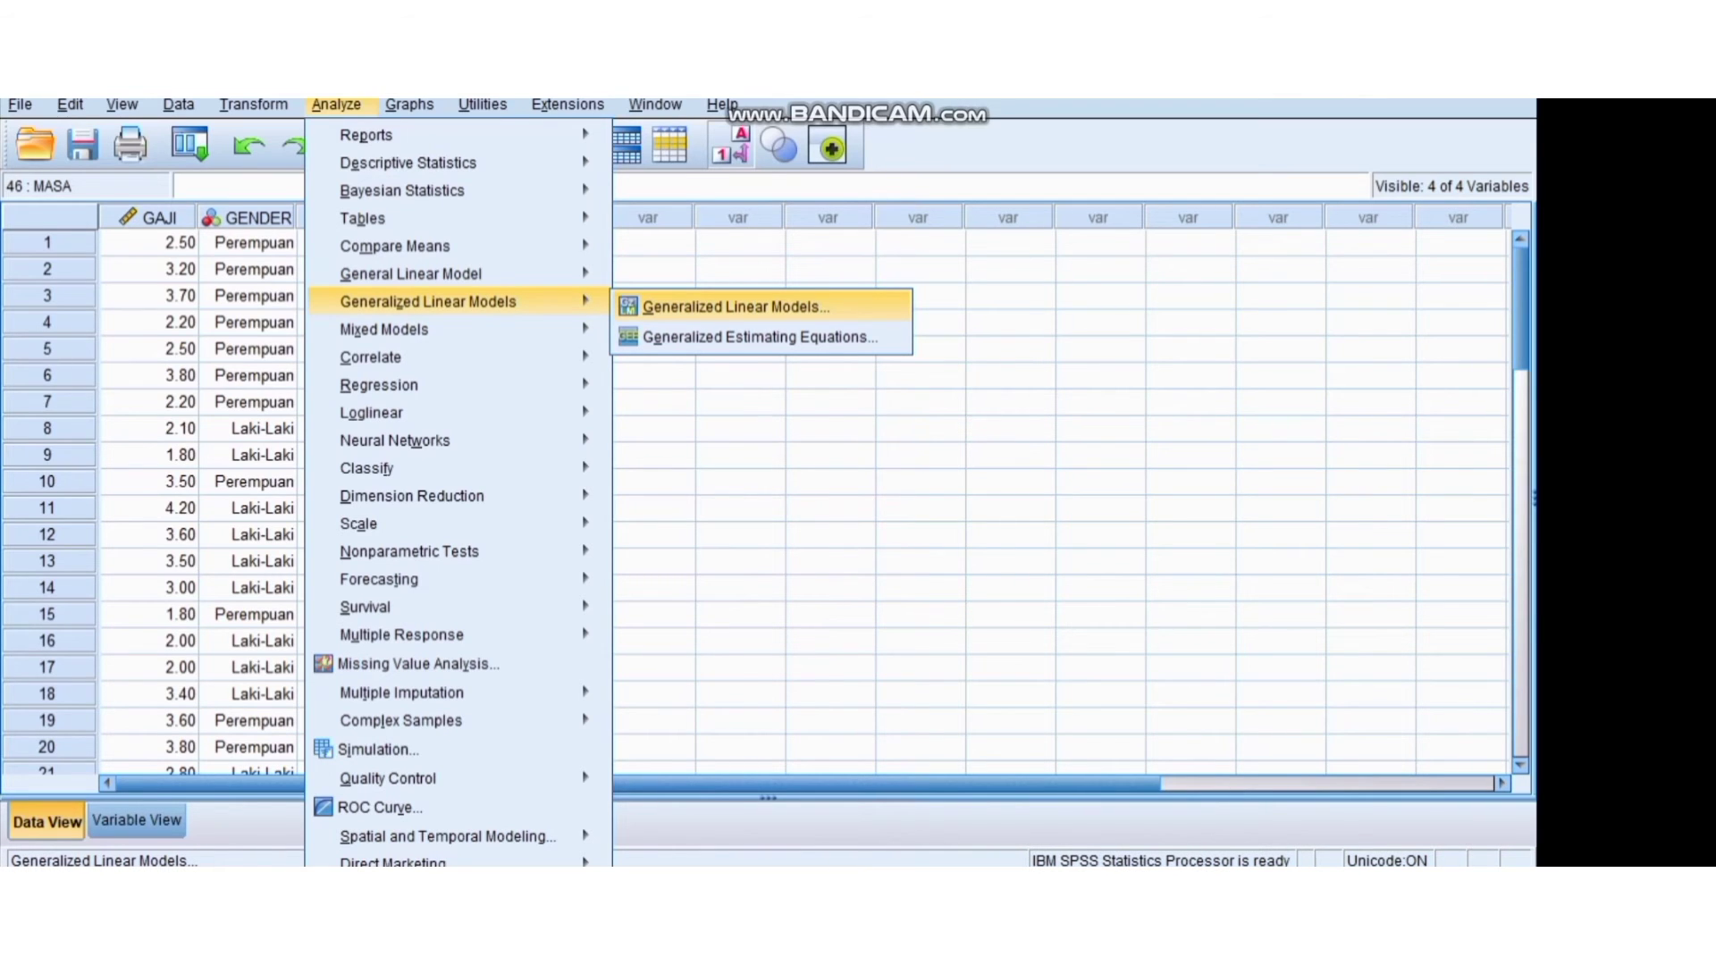
pyautogui.click(681, 279)
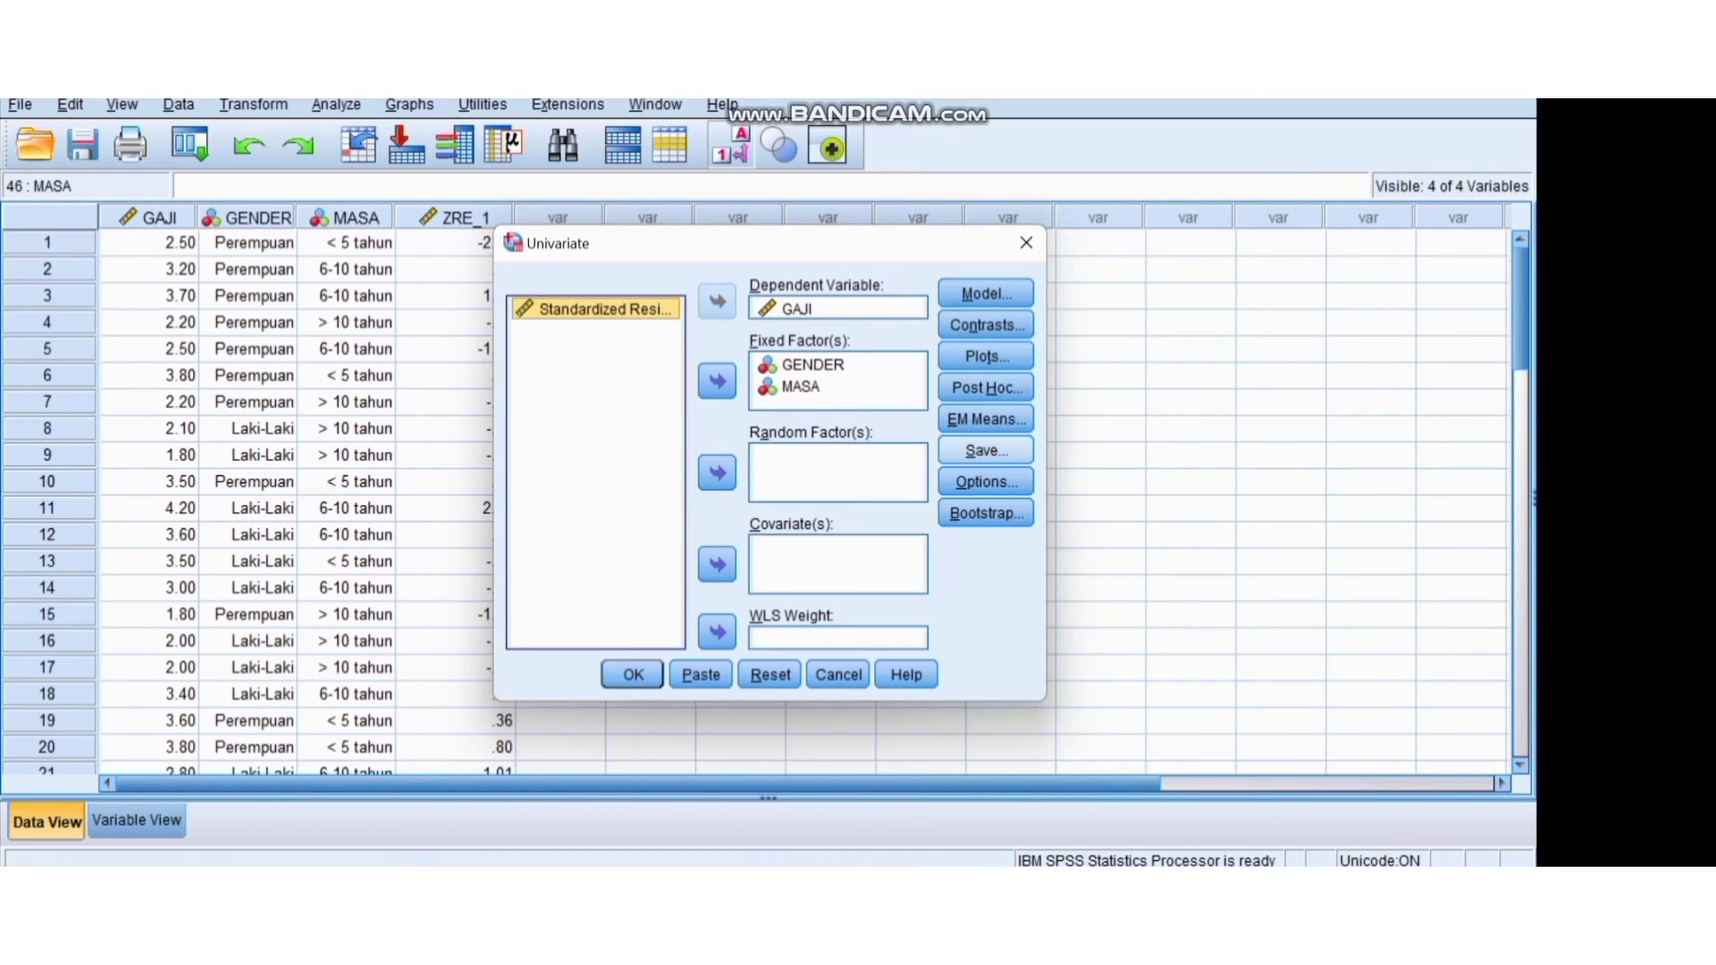
pyautogui.click(986, 450)
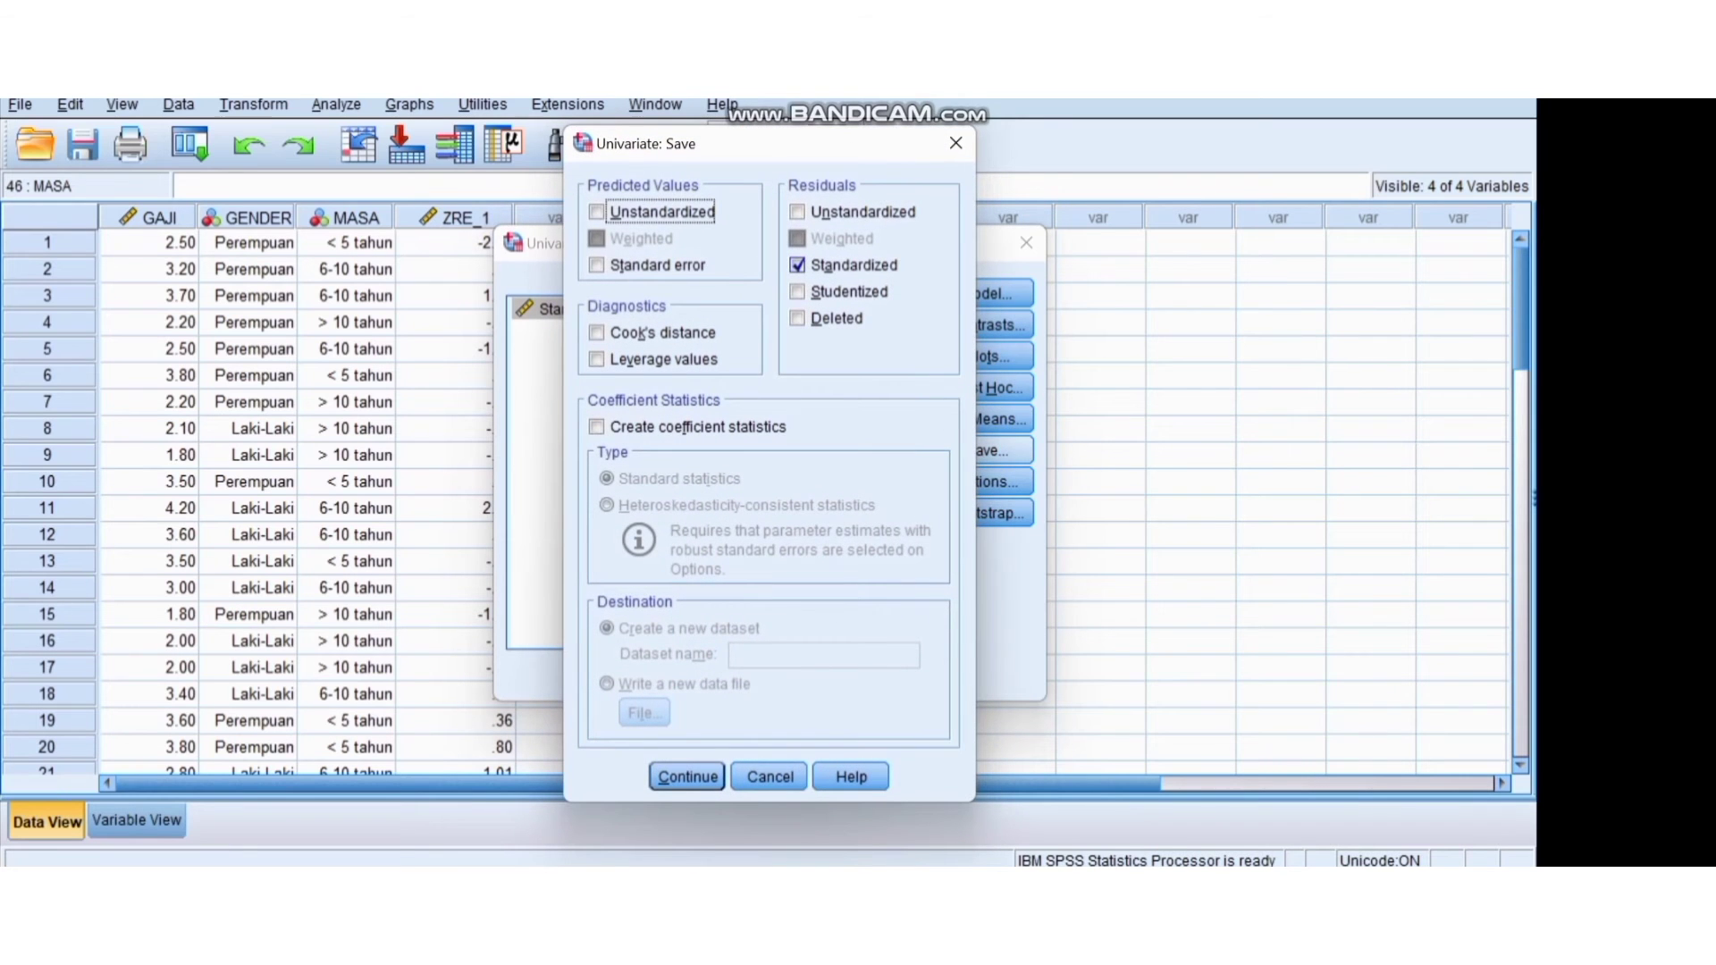
pyautogui.click(797, 265)
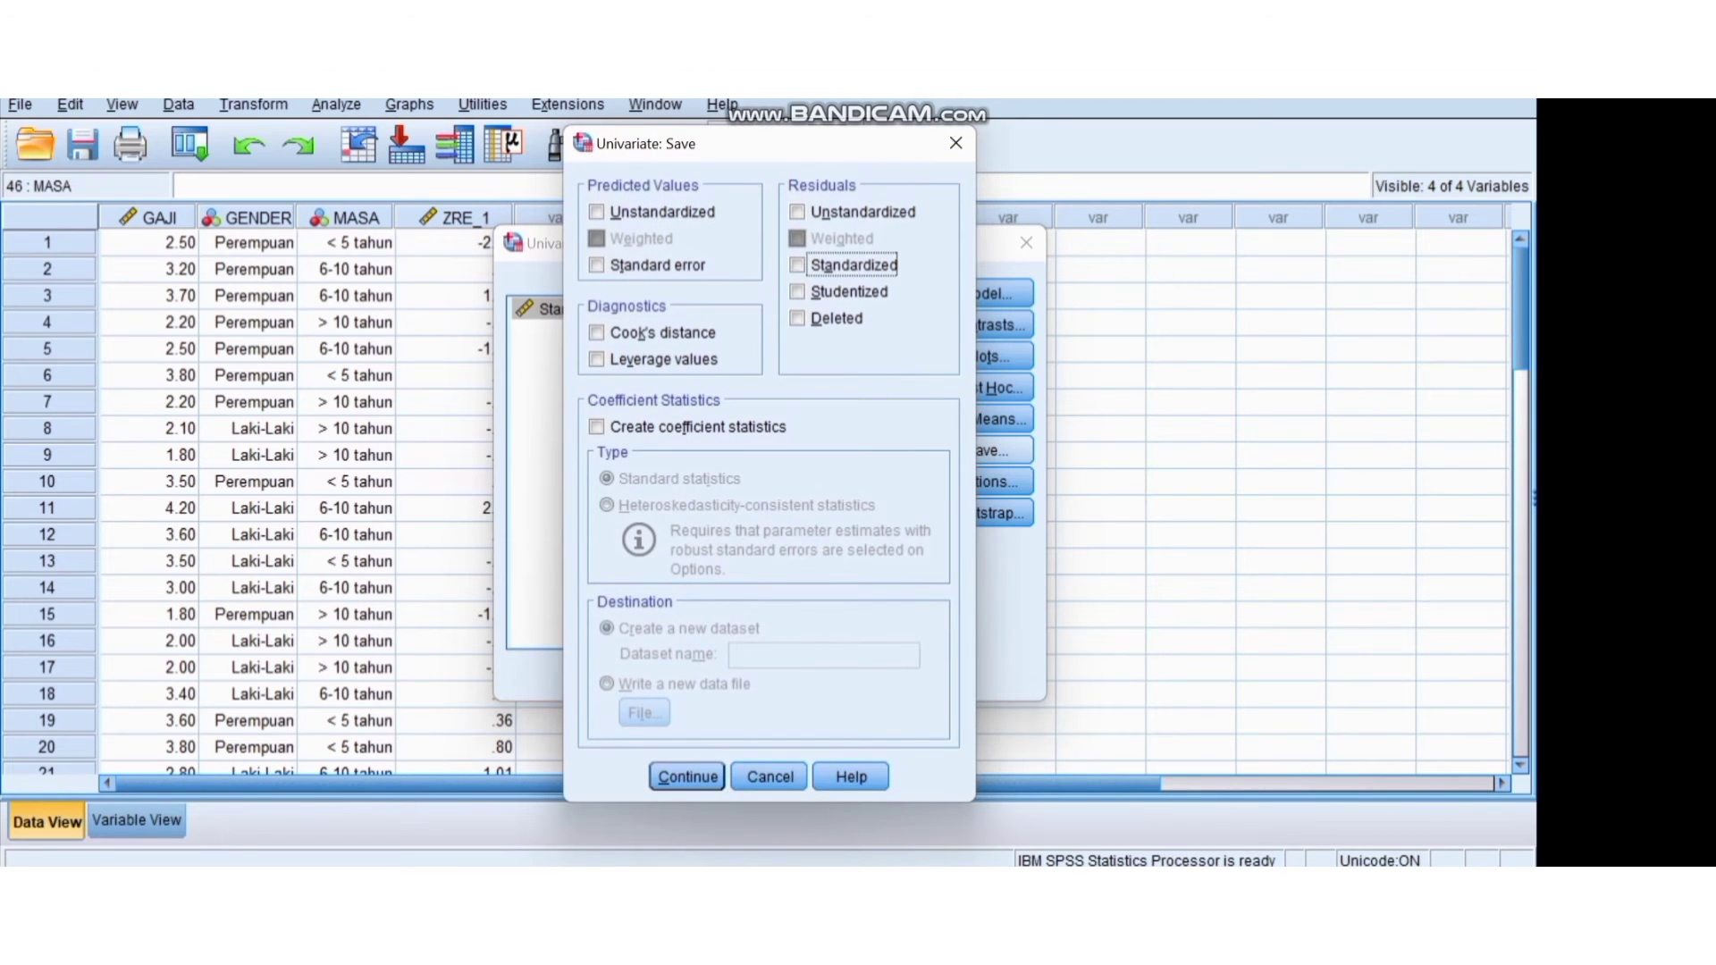
pyautogui.click(686, 777)
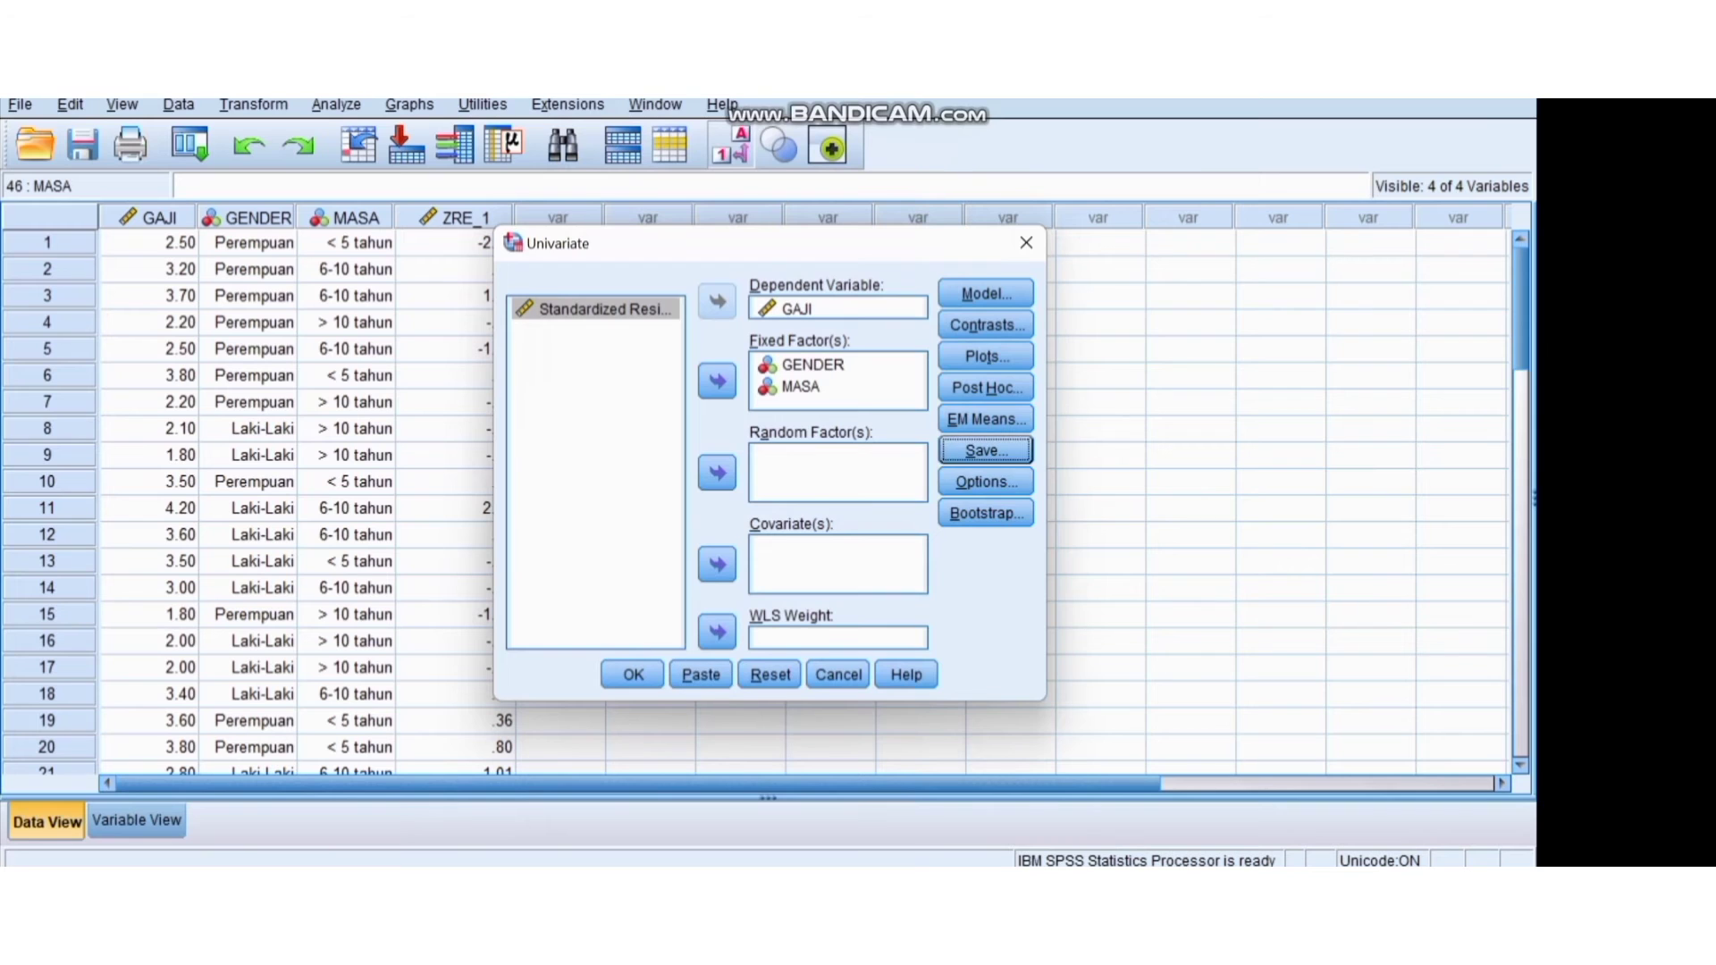
# Enable homogeneity tests and descriptive statistics in the univariate options and run the analysis
pyautogui.click(986, 482)
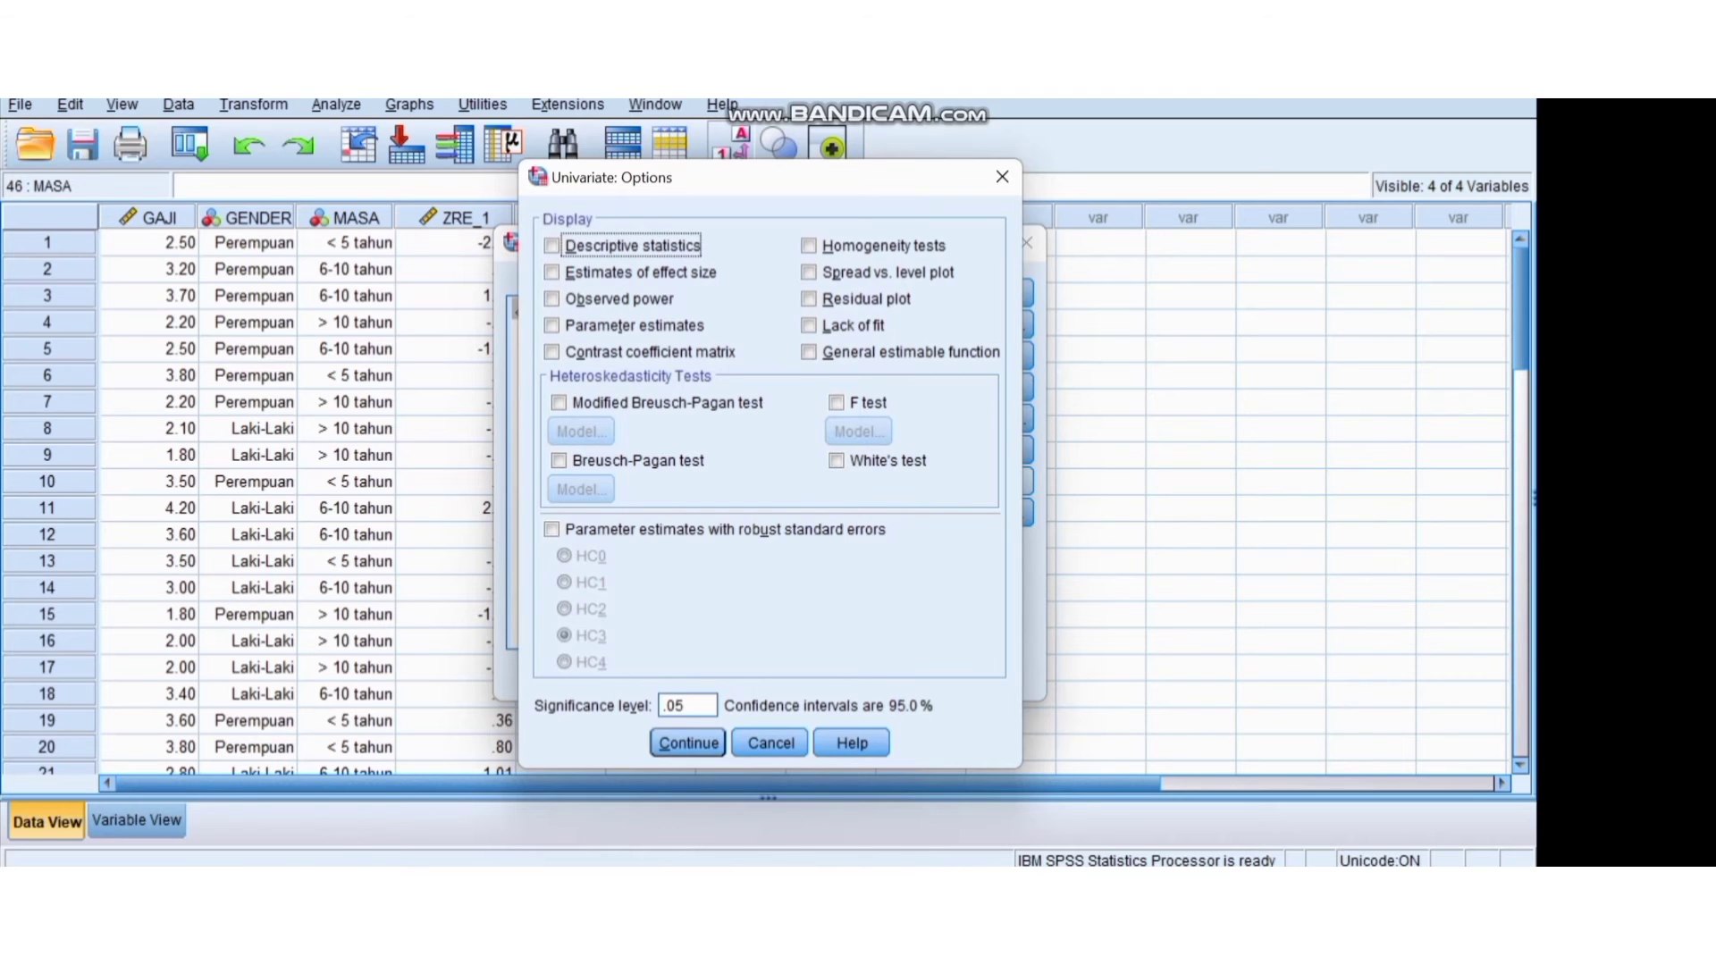
pyautogui.click(808, 246)
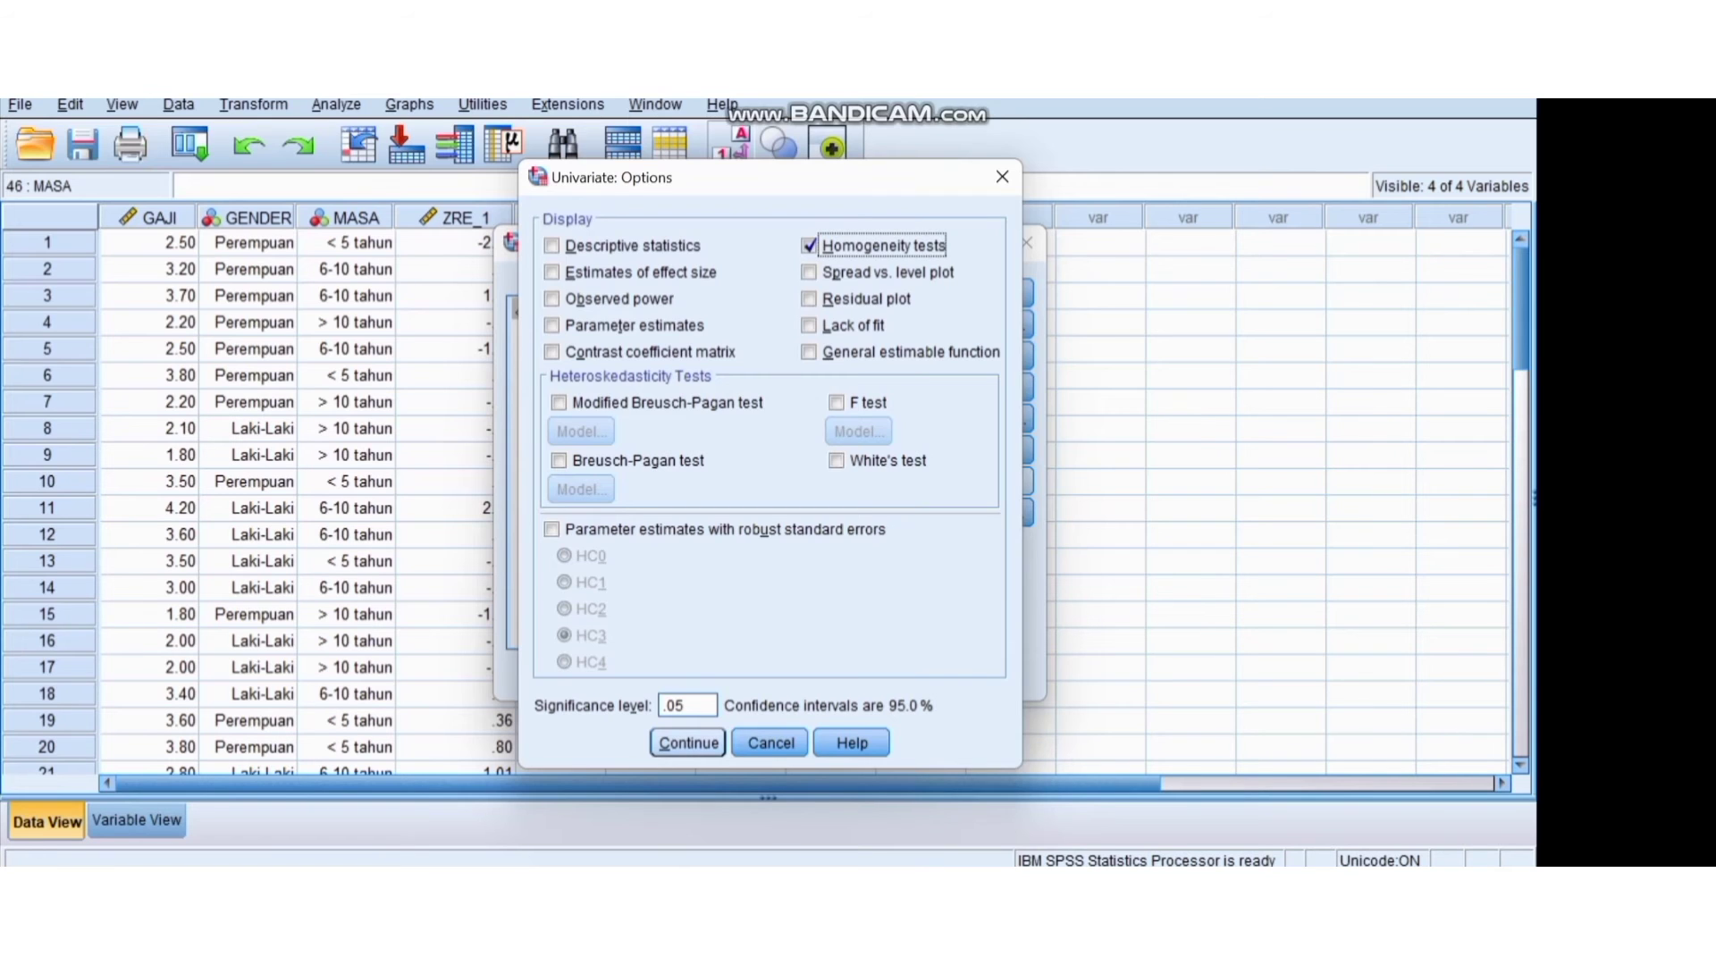
pyautogui.click(688, 743)
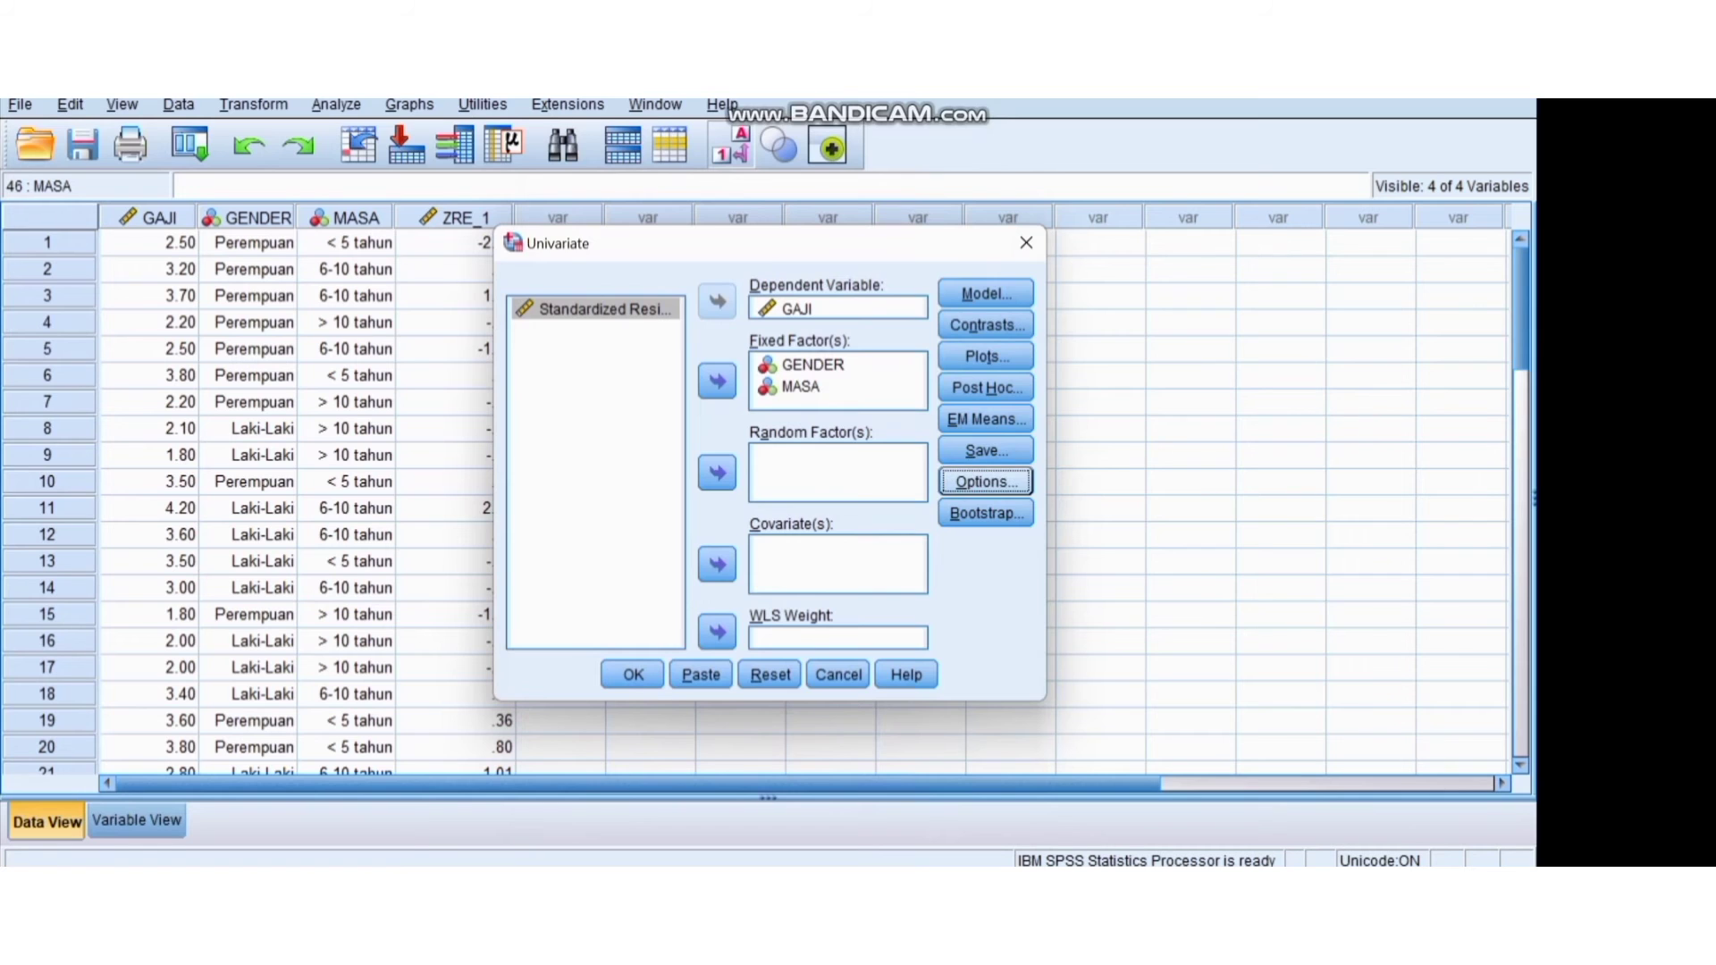
pyautogui.click(986, 482)
pyautogui.click(552, 246)
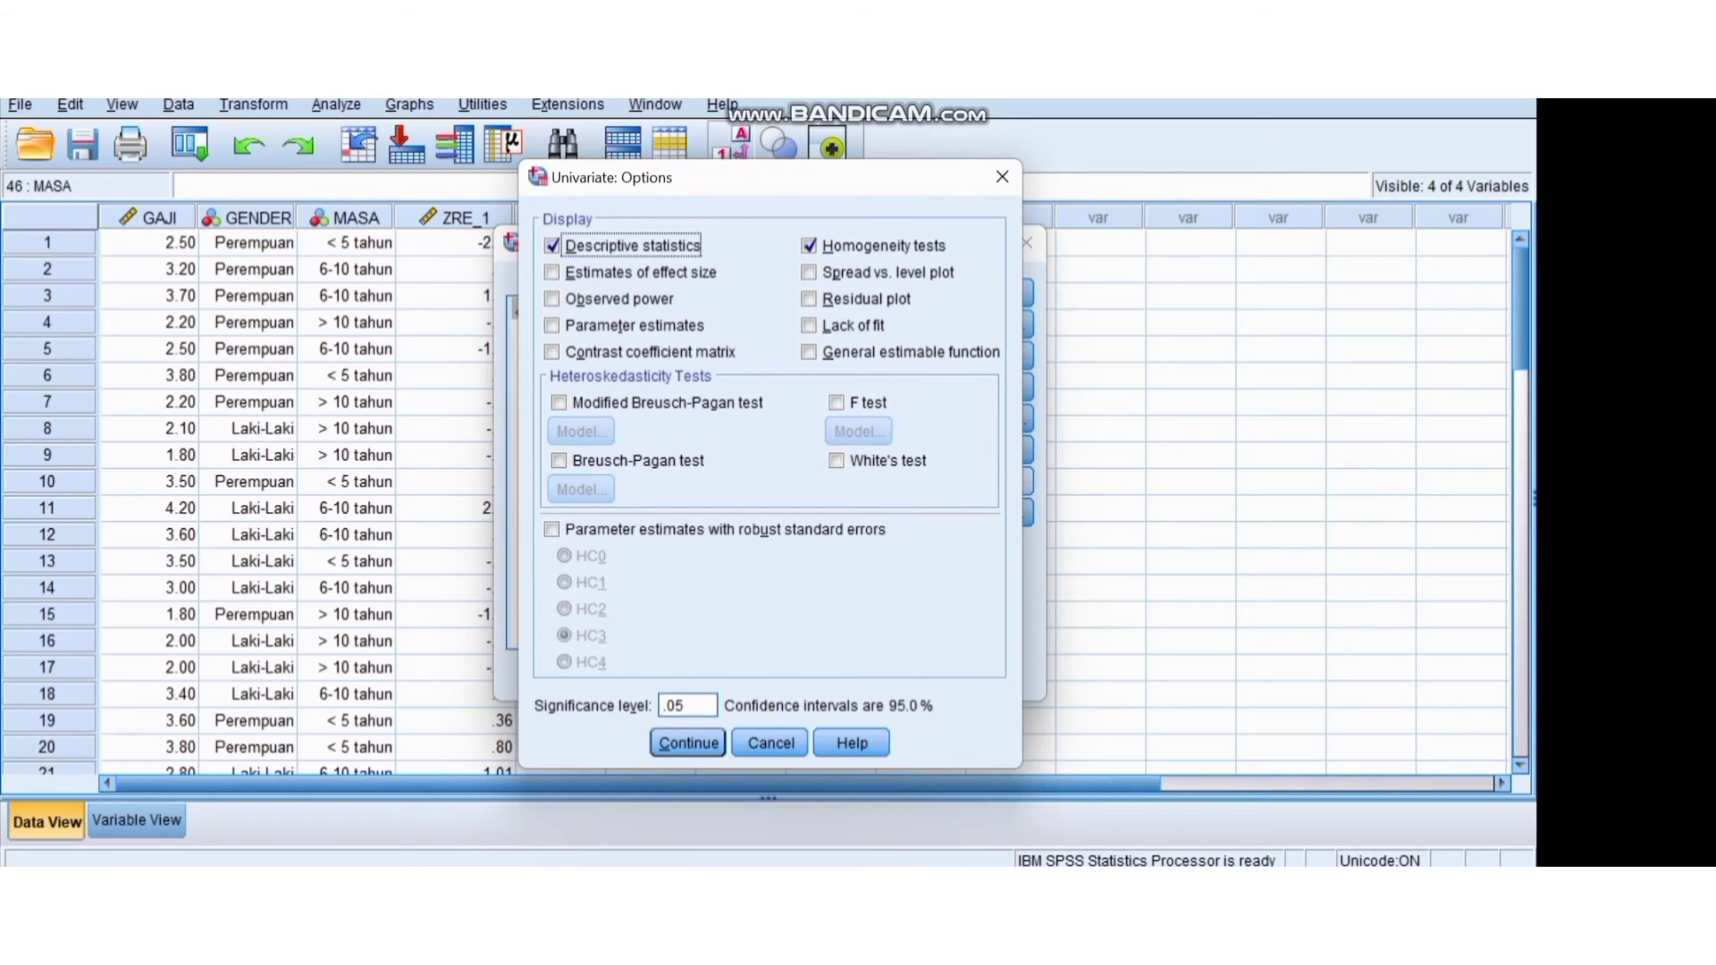
pyautogui.click(688, 742)
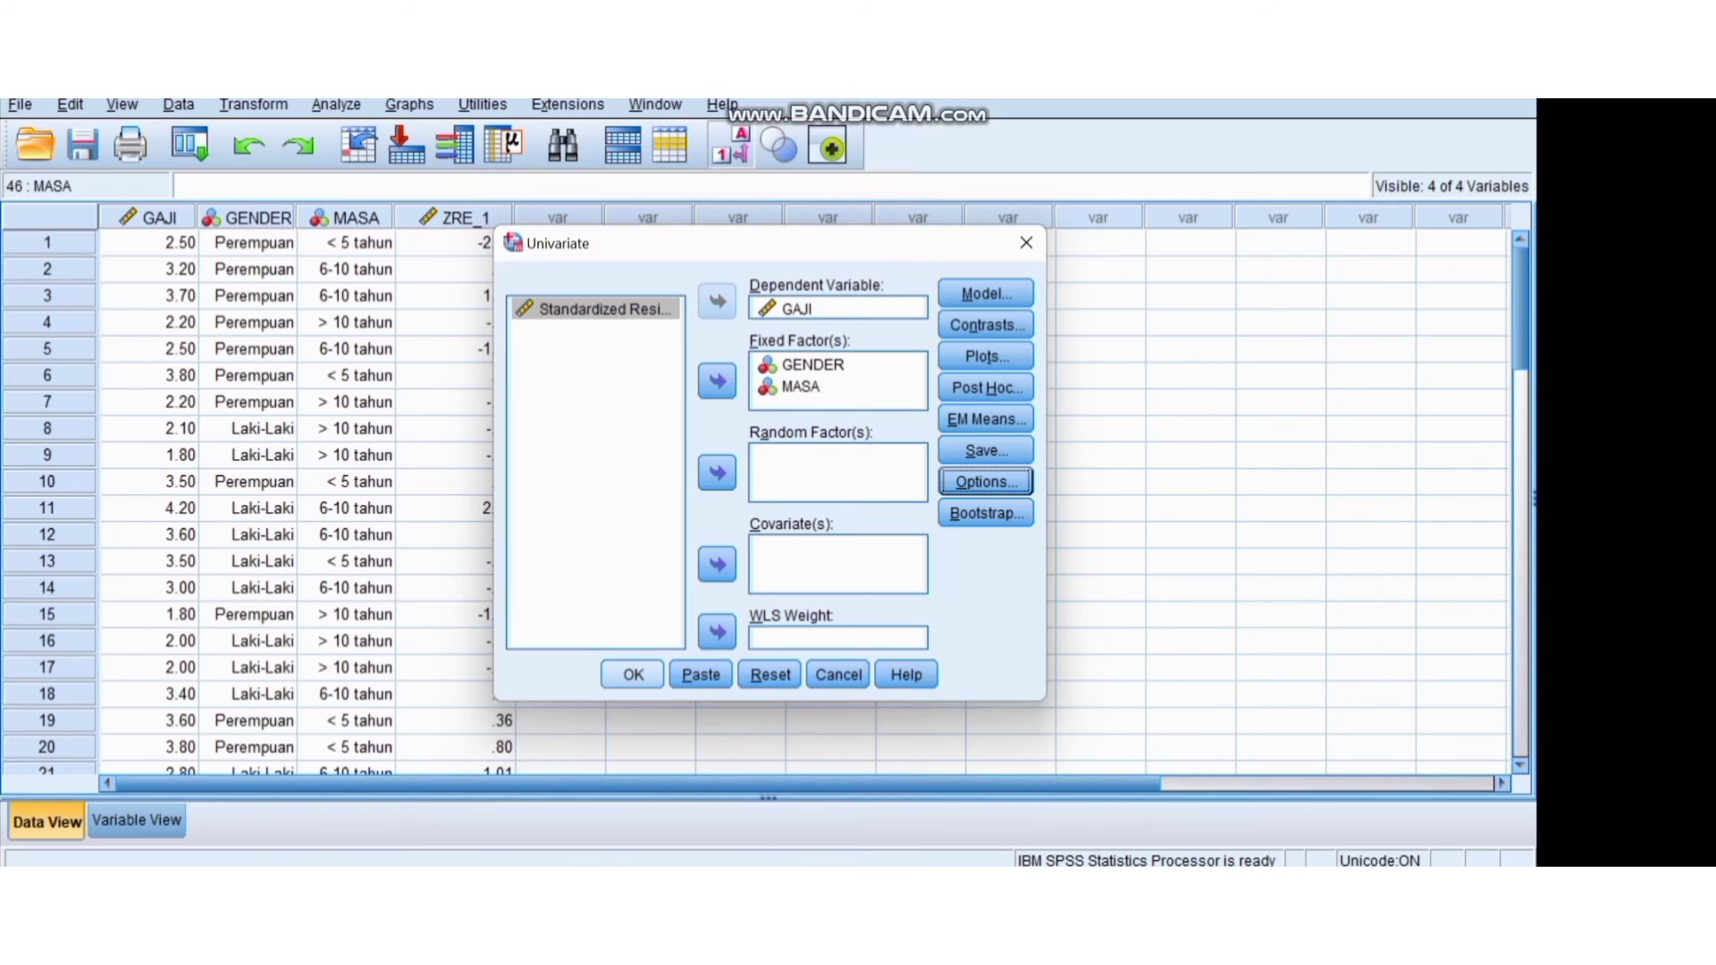
pyautogui.click(633, 674)
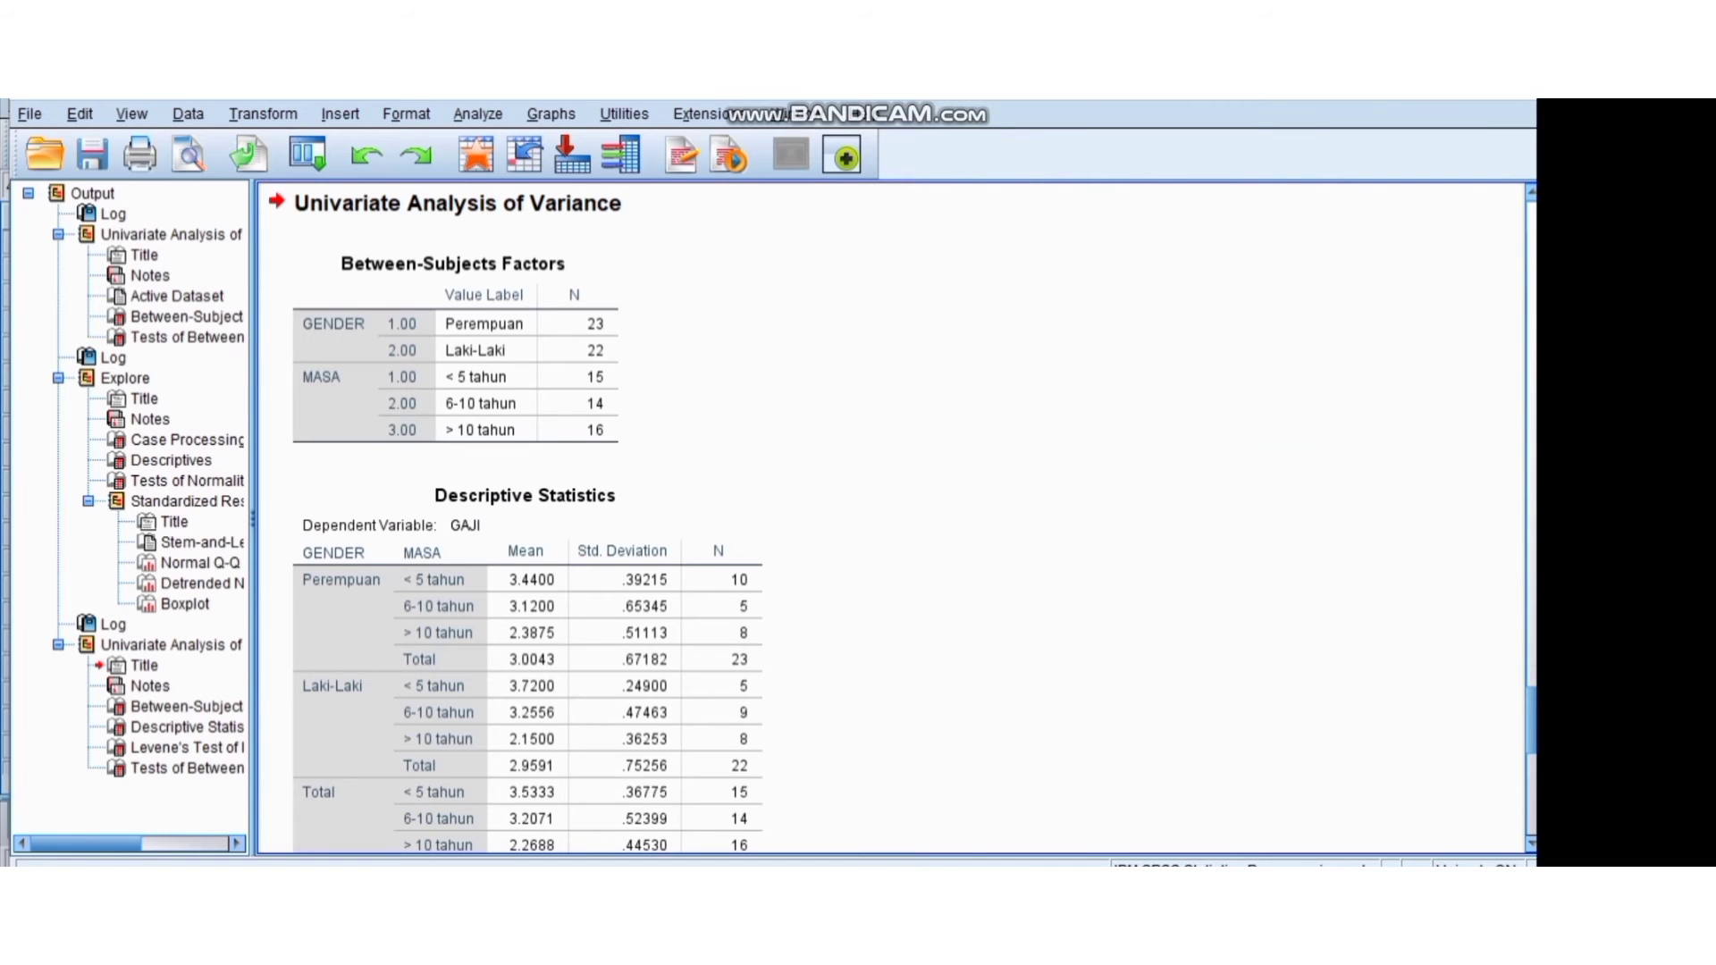
# Review the Descriptive Statistics, Levene's Test and Tests of Between-Subjects Effects tables in the new univariate output
pyautogui.scroll(-10, 894, 518)
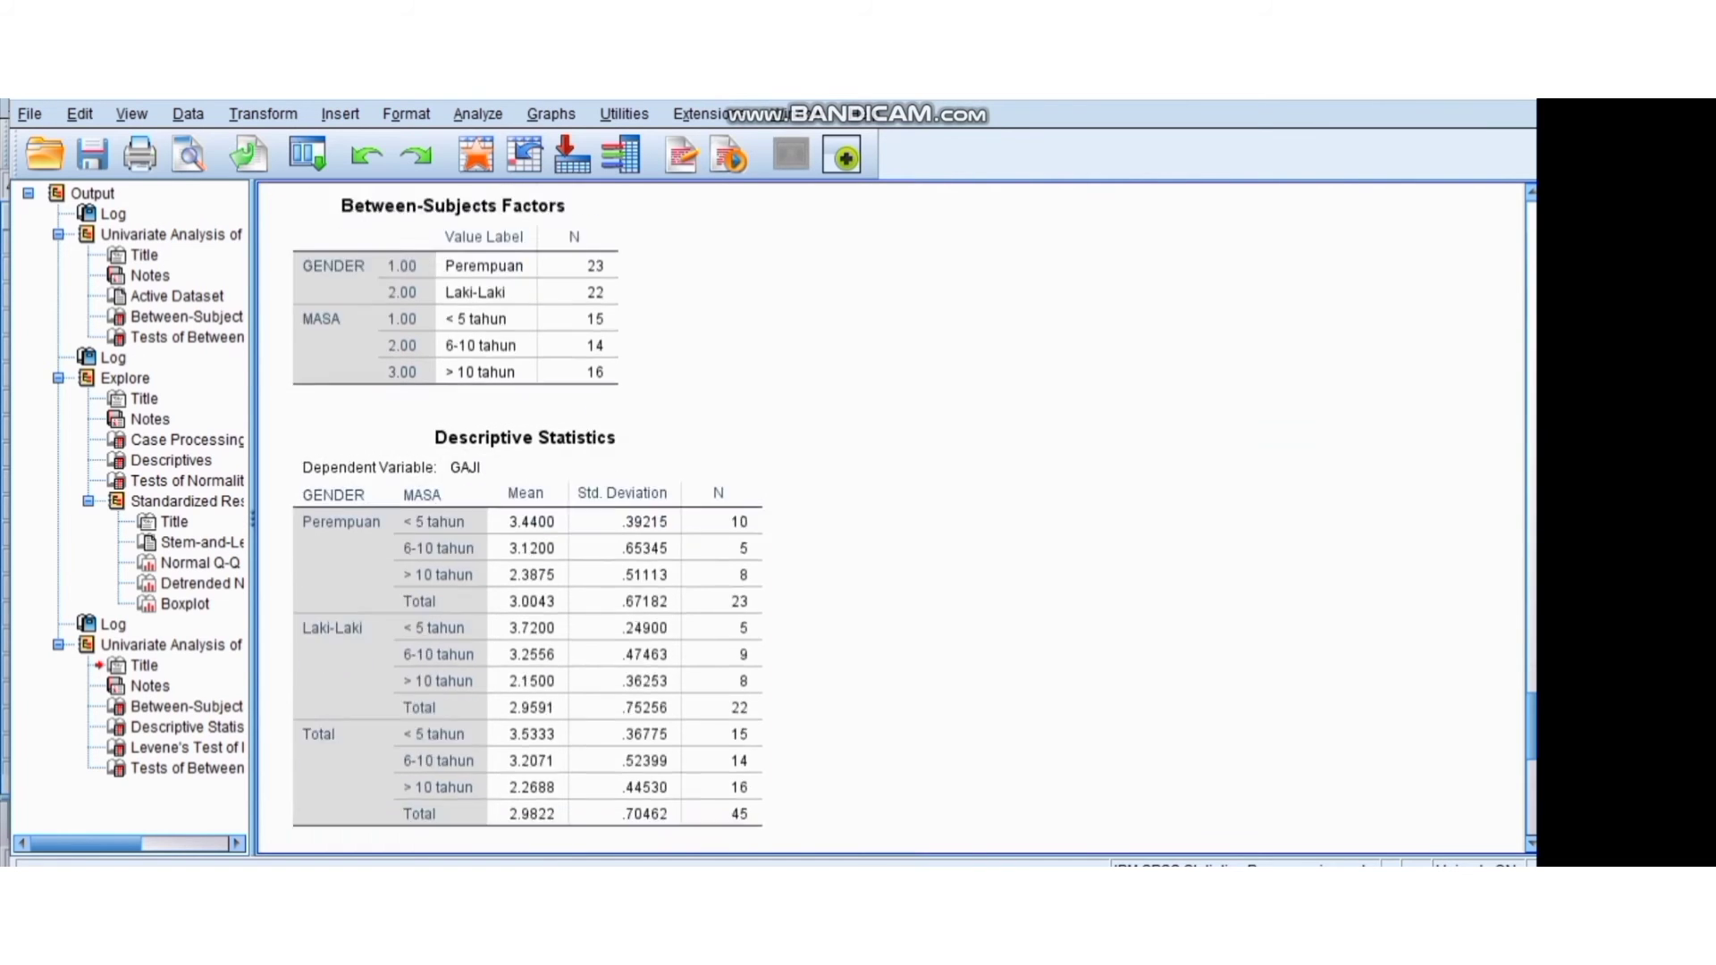
pyautogui.scroll(-6, 894, 518)
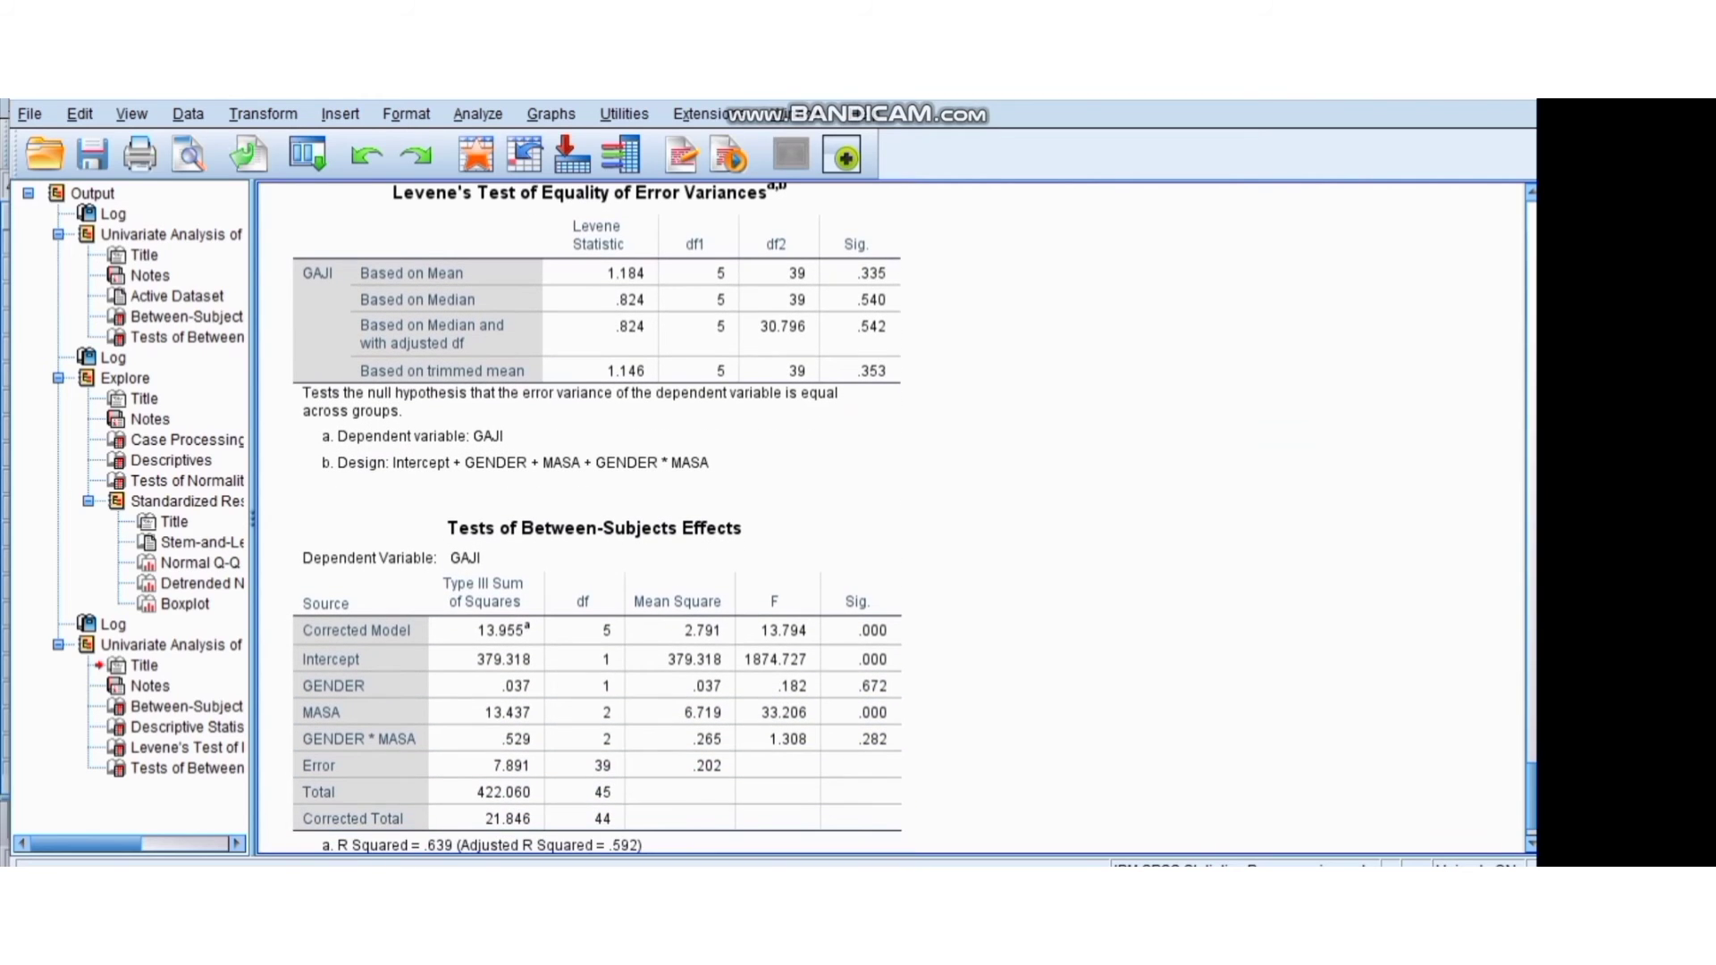
pyautogui.scroll(-1, 597, 518)
pyautogui.scroll(2, 597, 518)
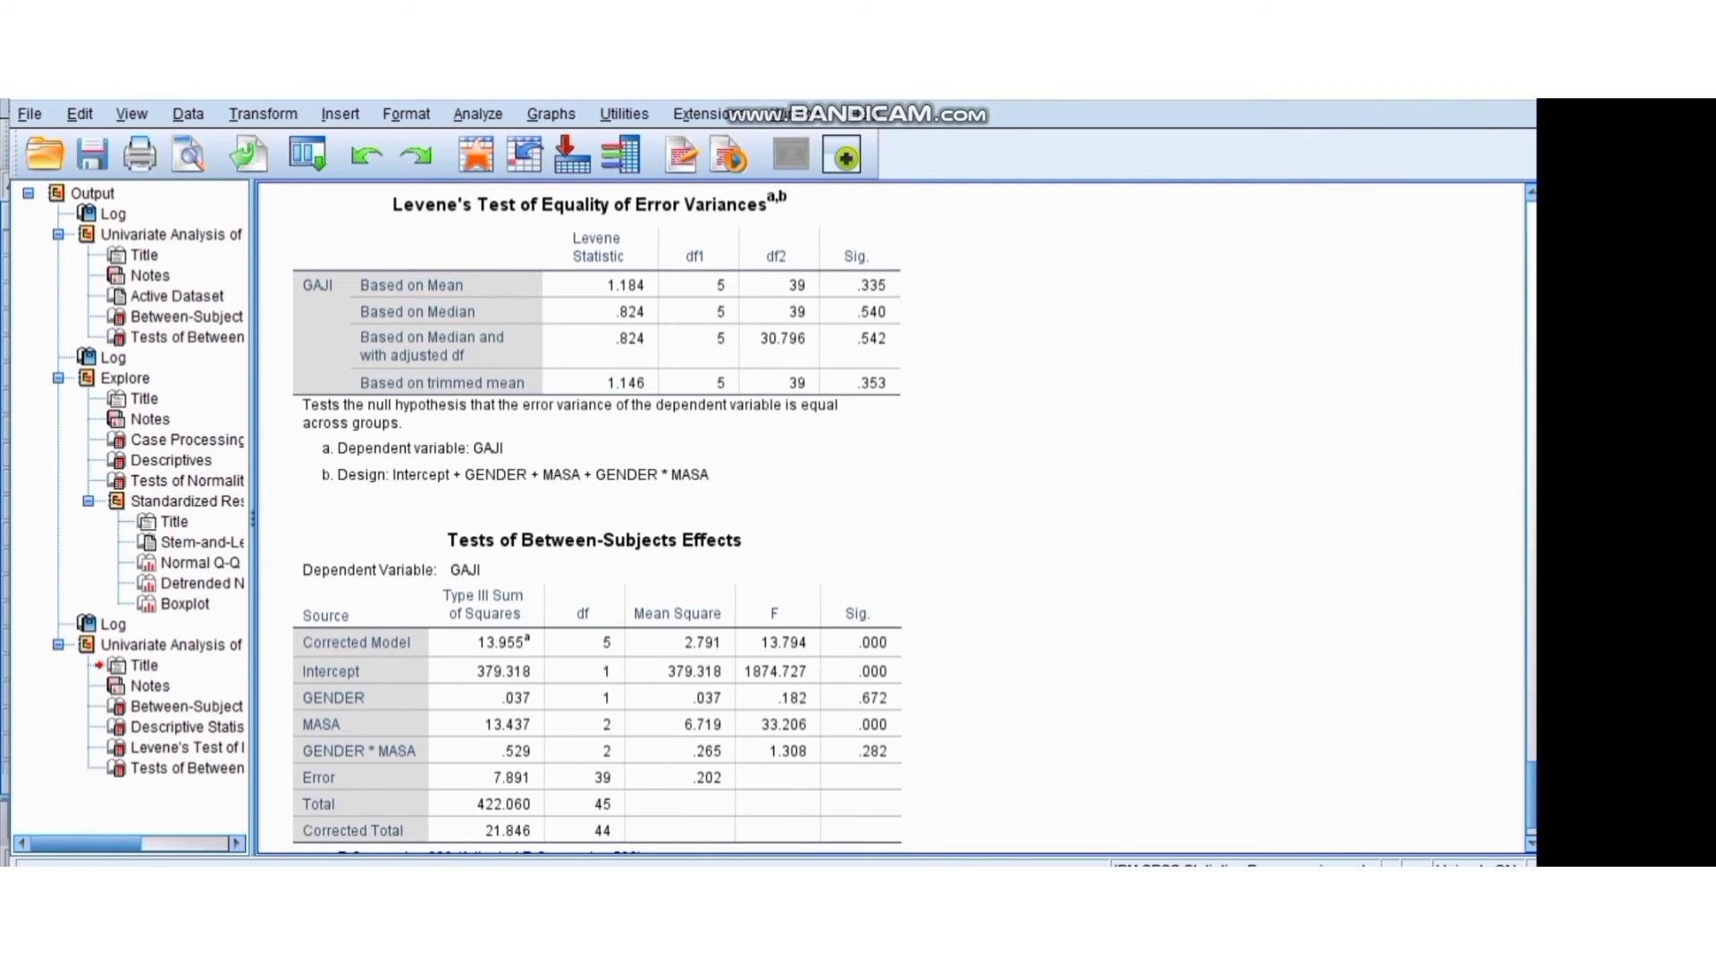
pyautogui.scroll(-2, 598, 513)
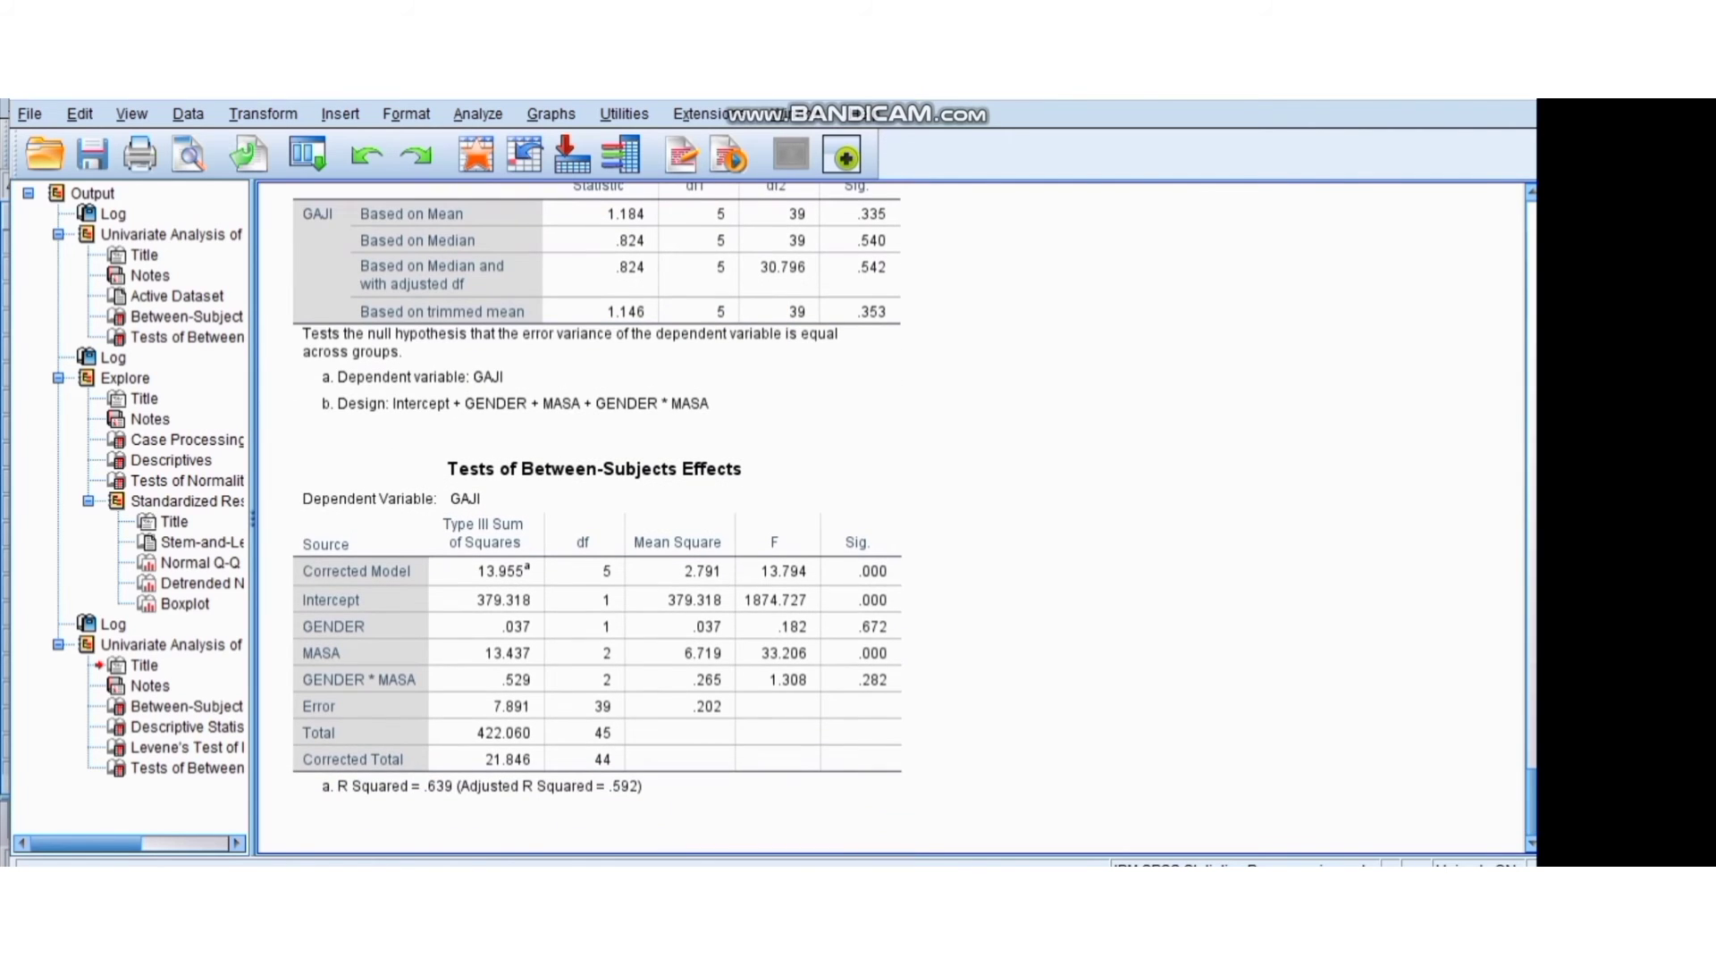
pyautogui.scroll(20, 893, 518)
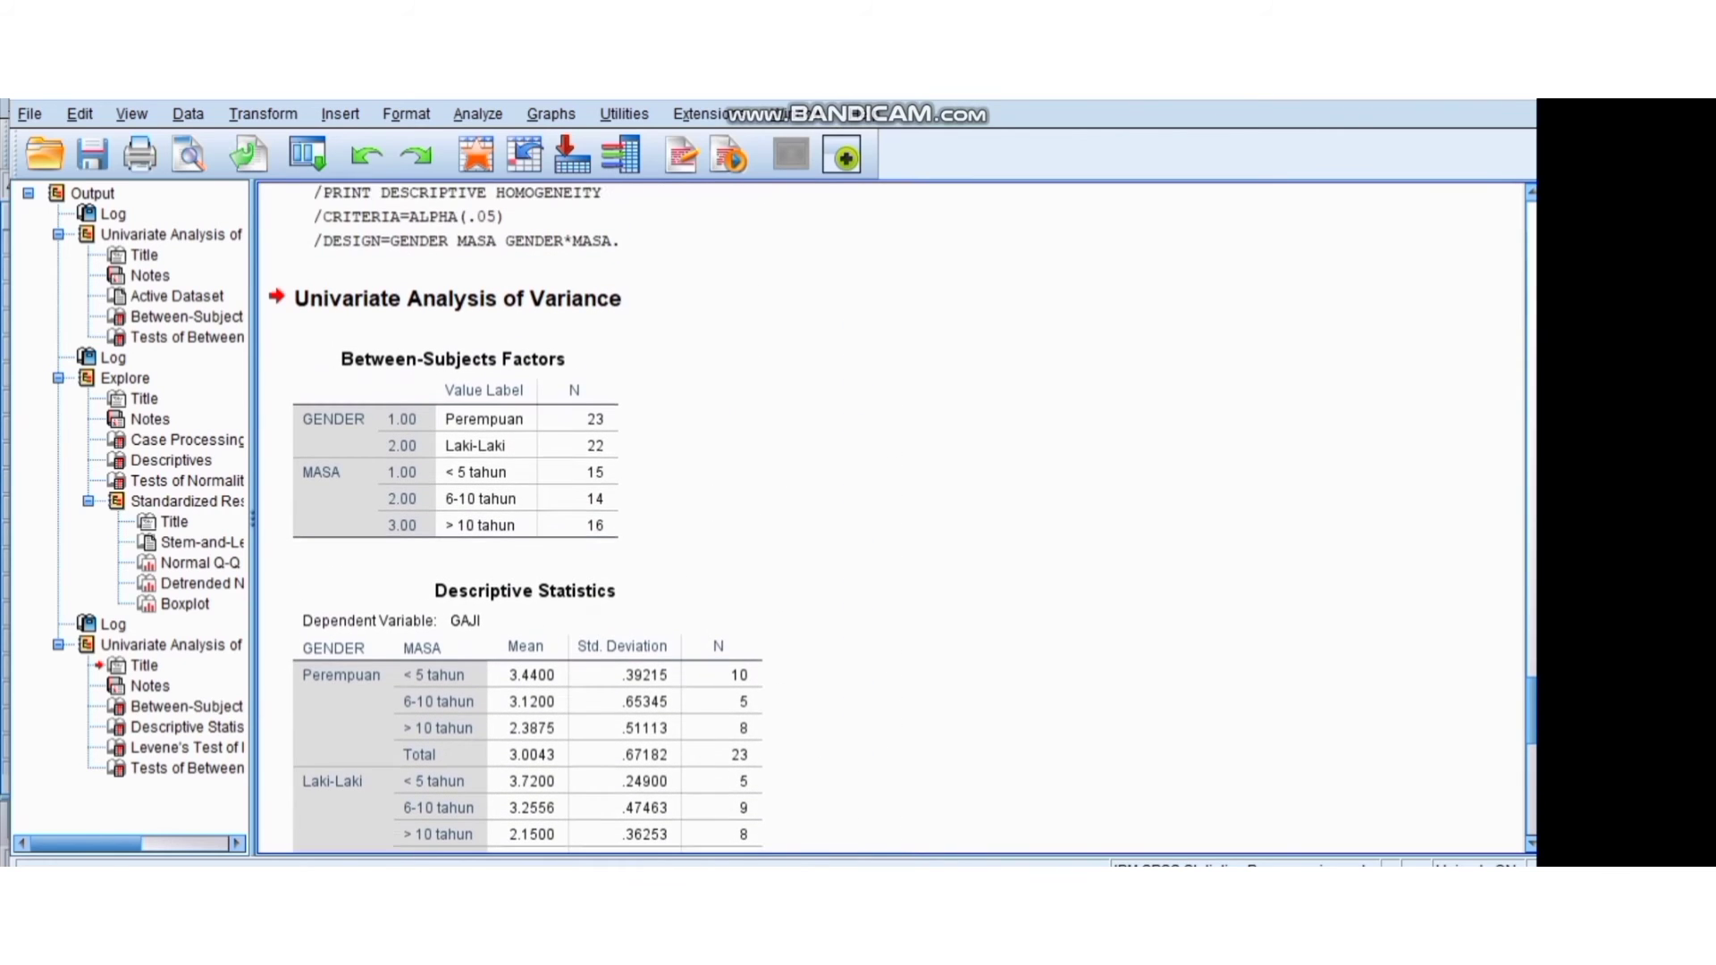
pyautogui.scroll(6, 893, 519)
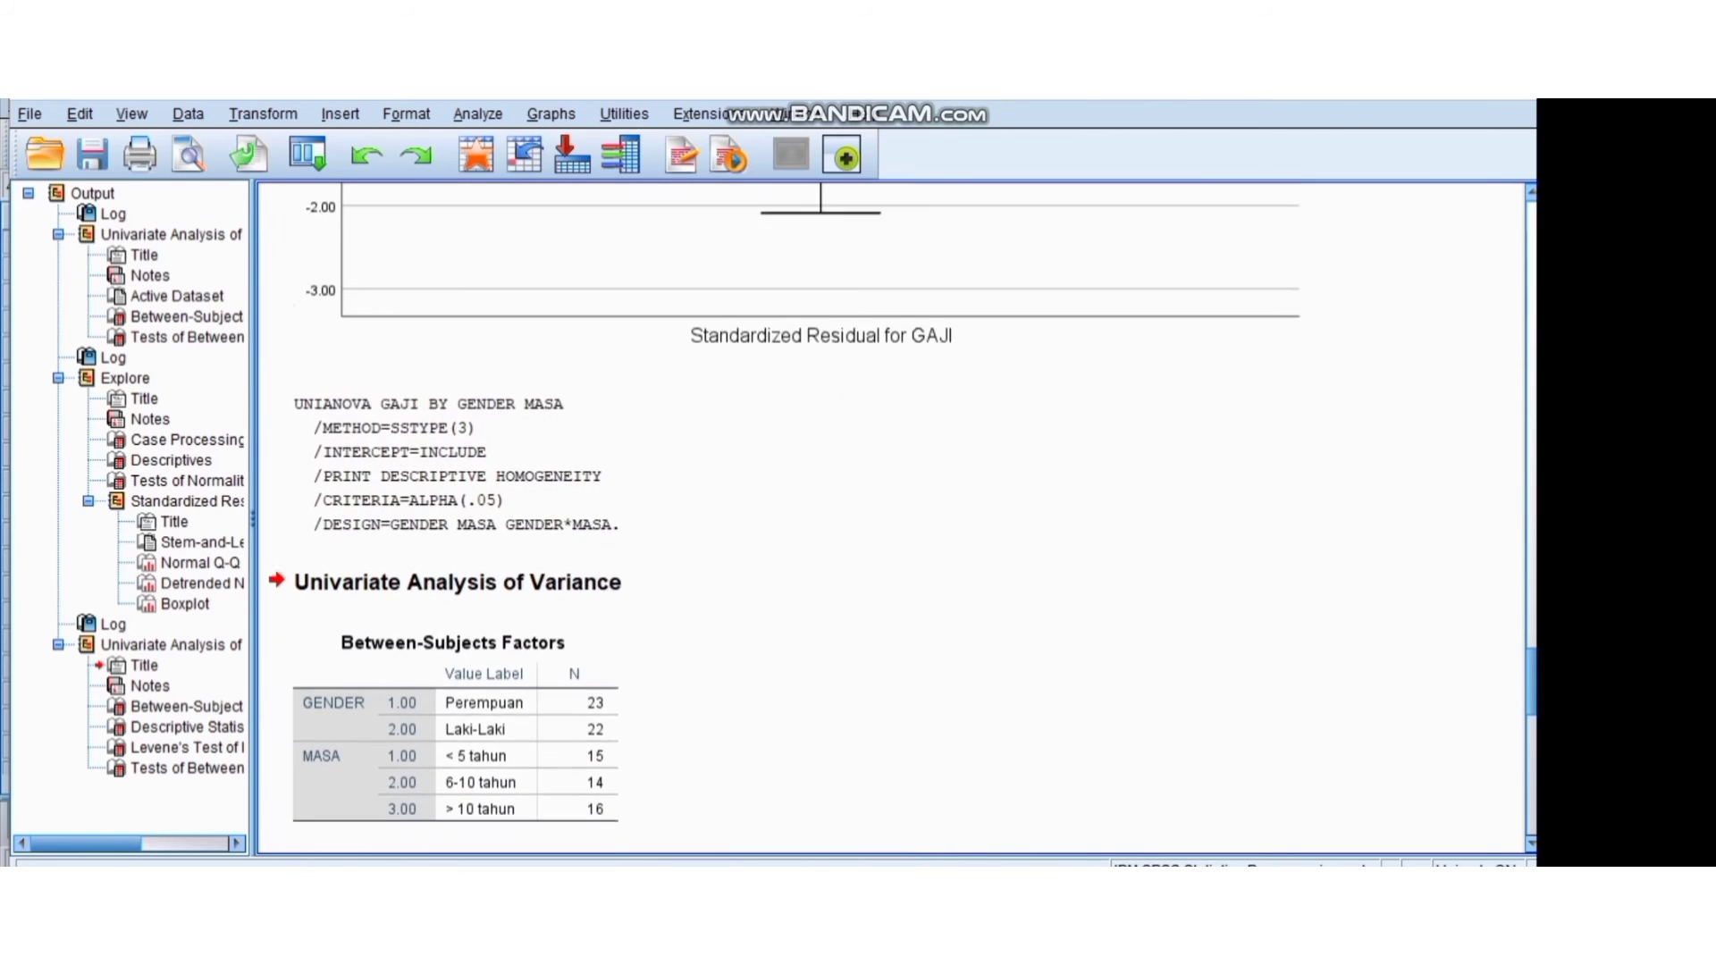
pyautogui.scroll(1, 894, 518)
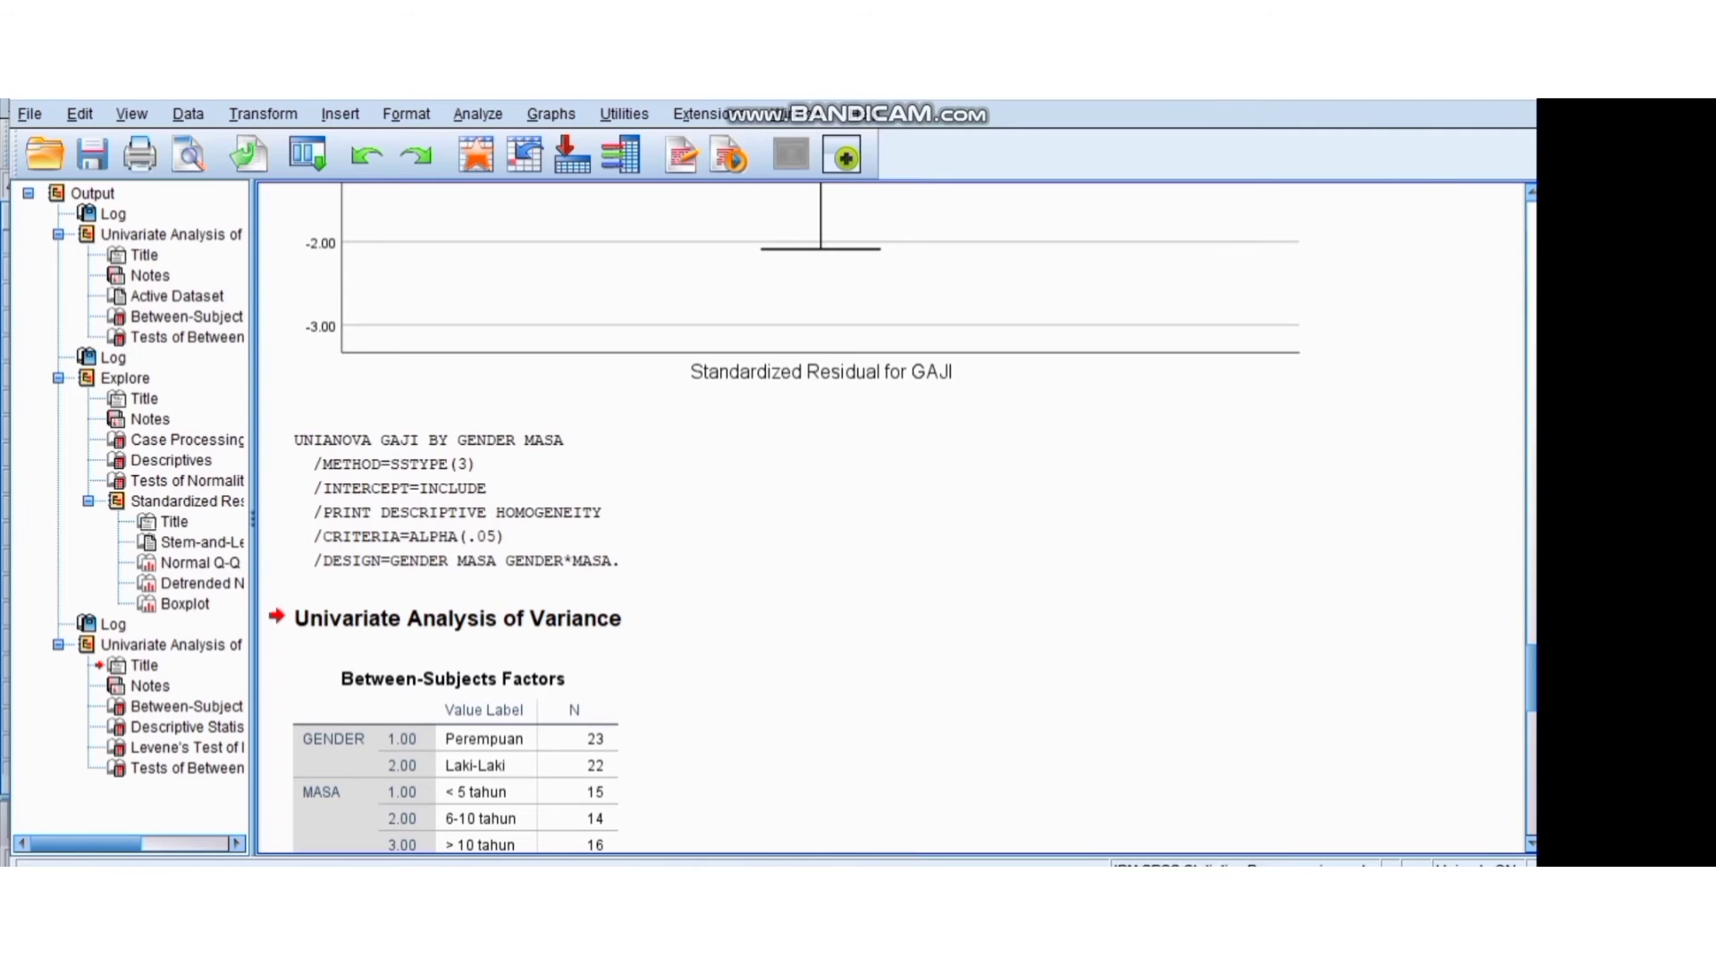
pyautogui.moveTo(1149, 882)
pyautogui.click(1149, 775)
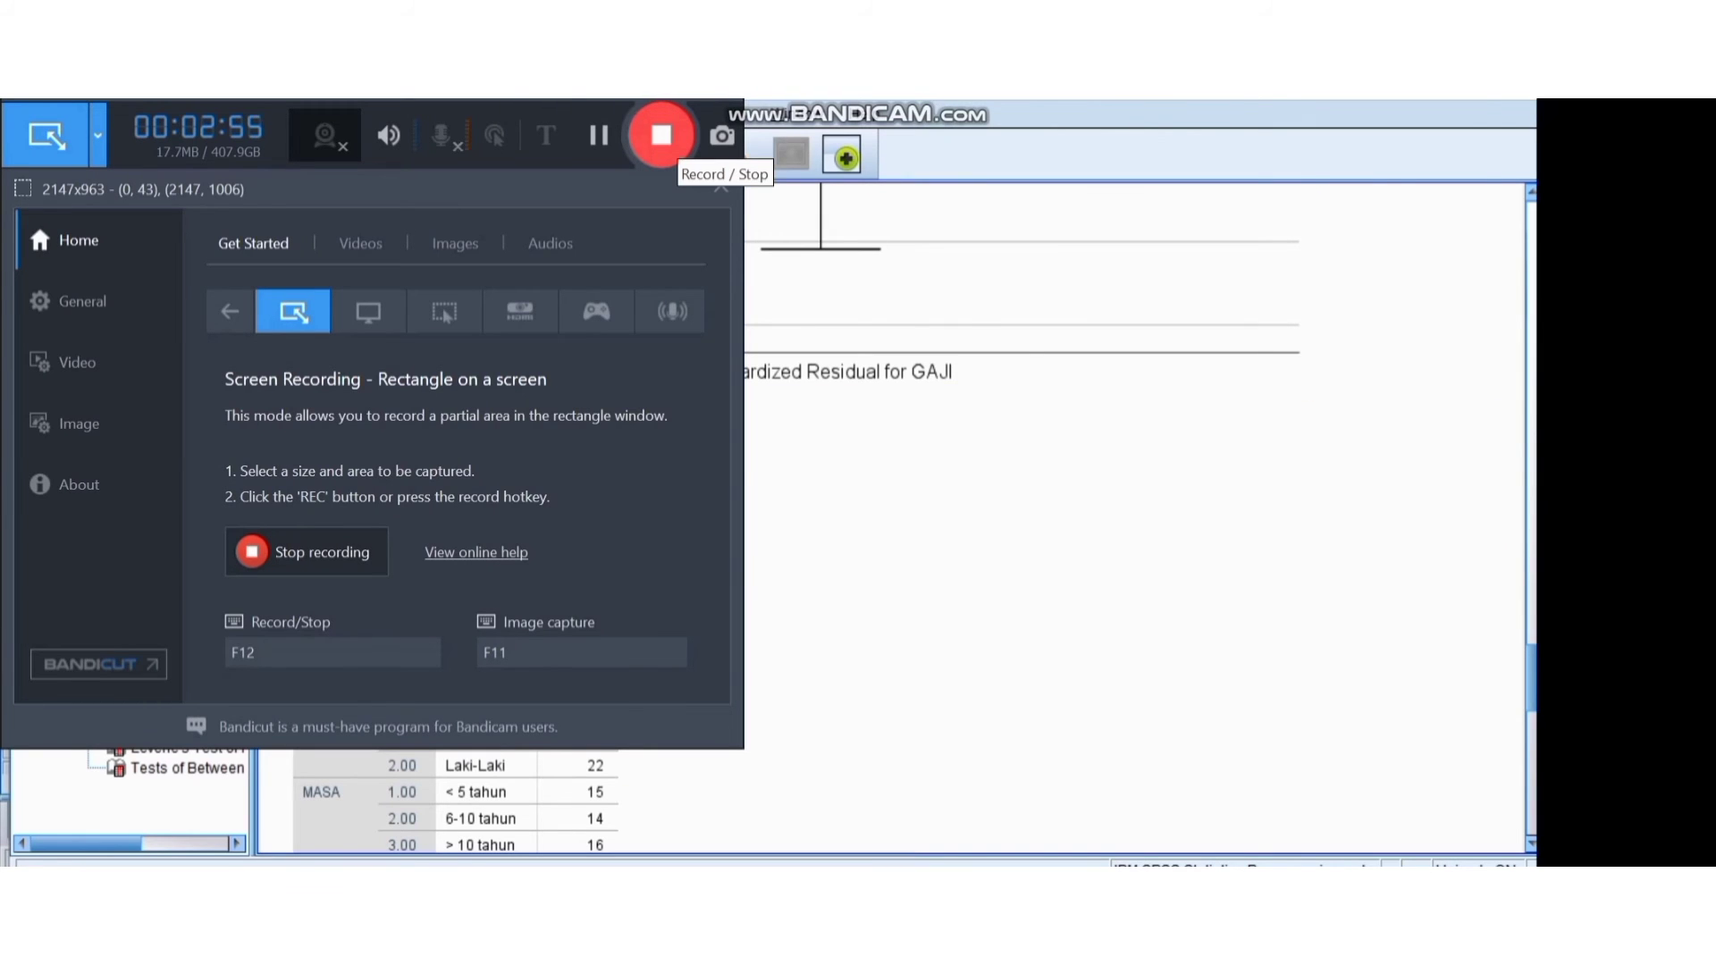
pyautogui.click(602, 136)
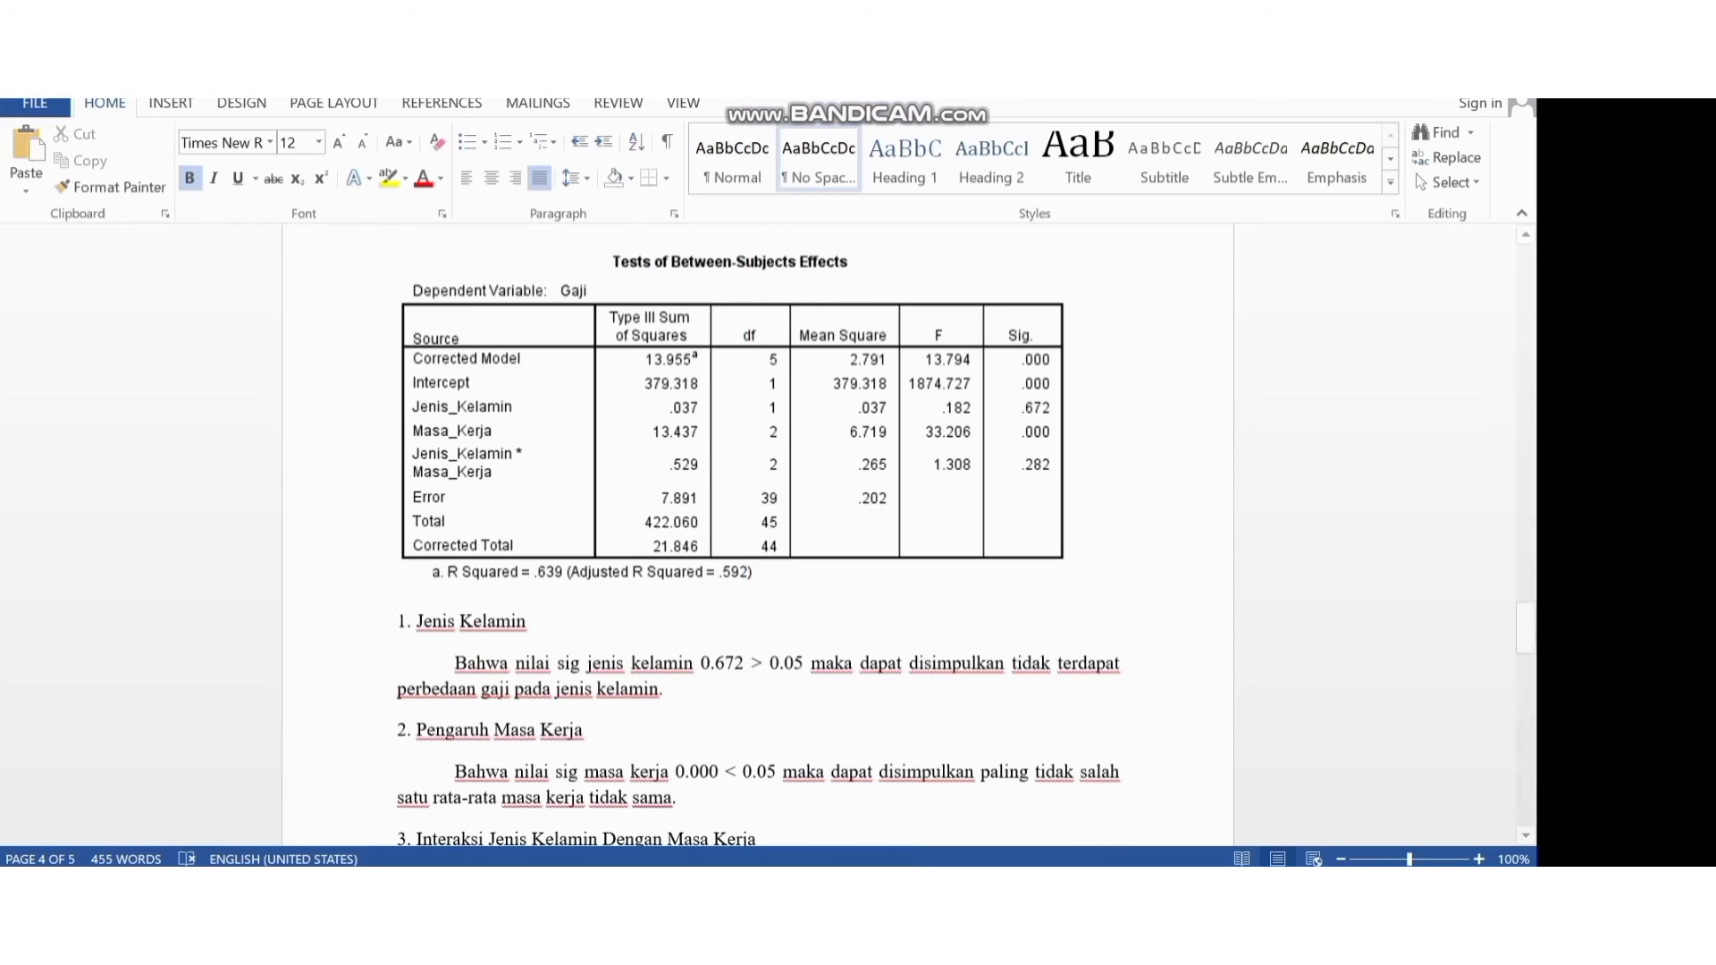
# Switch back to the SPSS output and examine the Levene's Test and Tests of Between-Subjects Effects tables
pyautogui.moveTo(1010, 865)
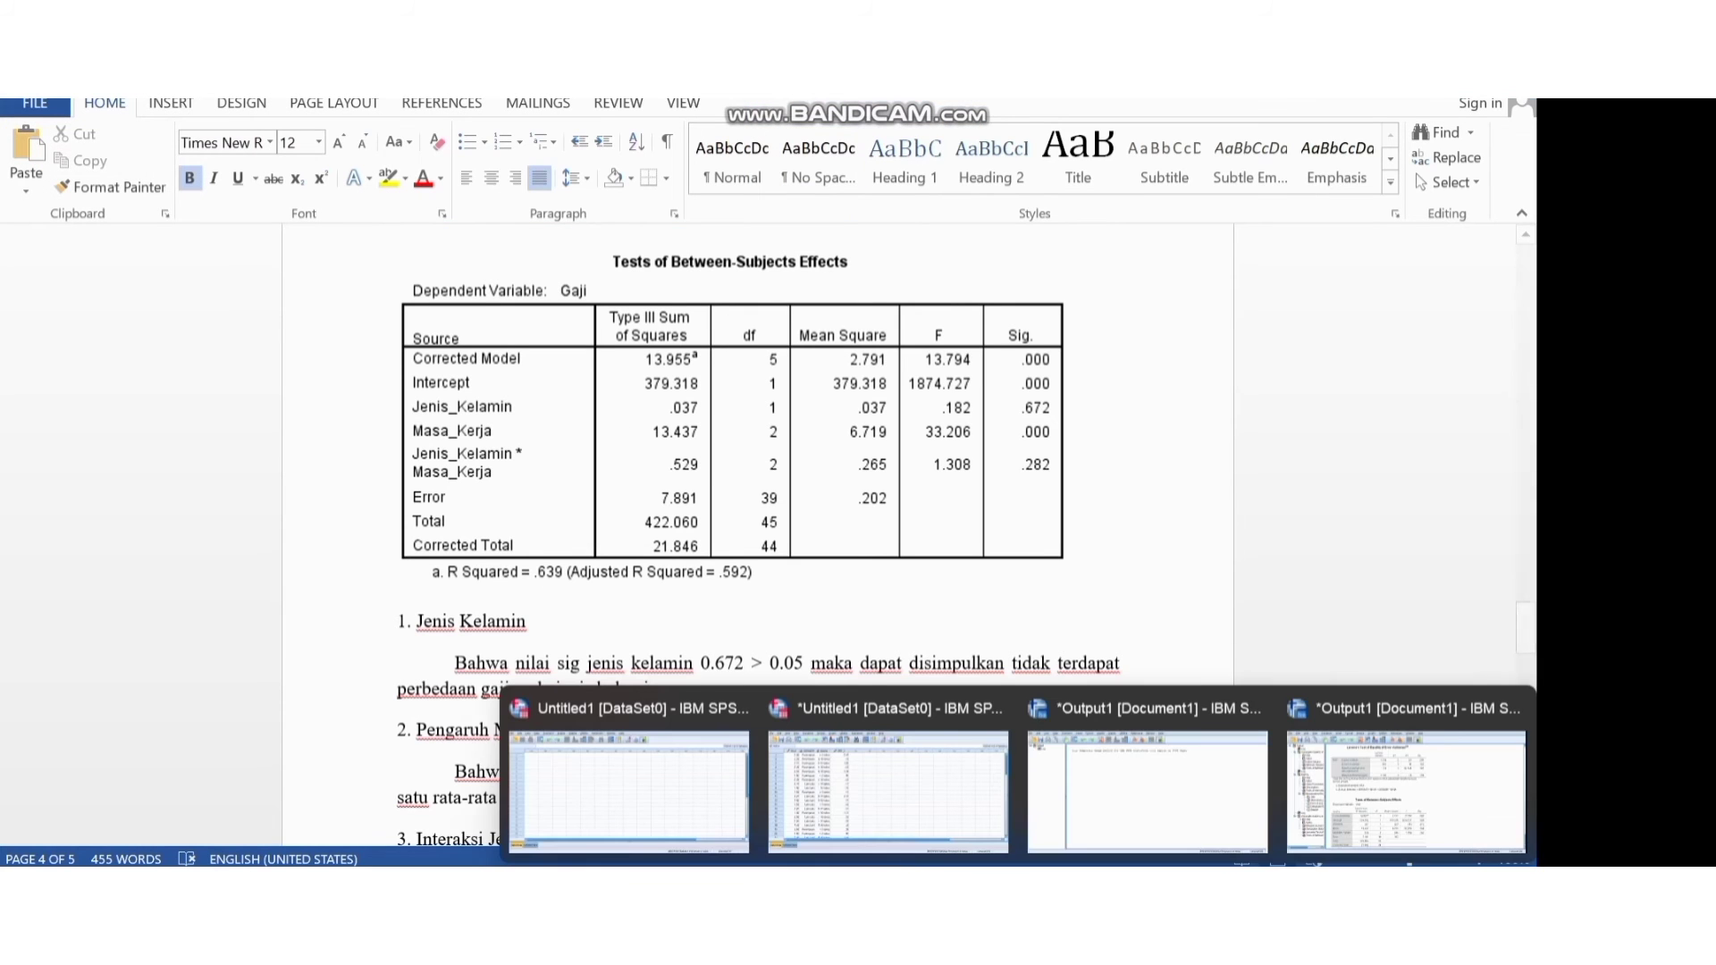
pyautogui.click(1408, 782)
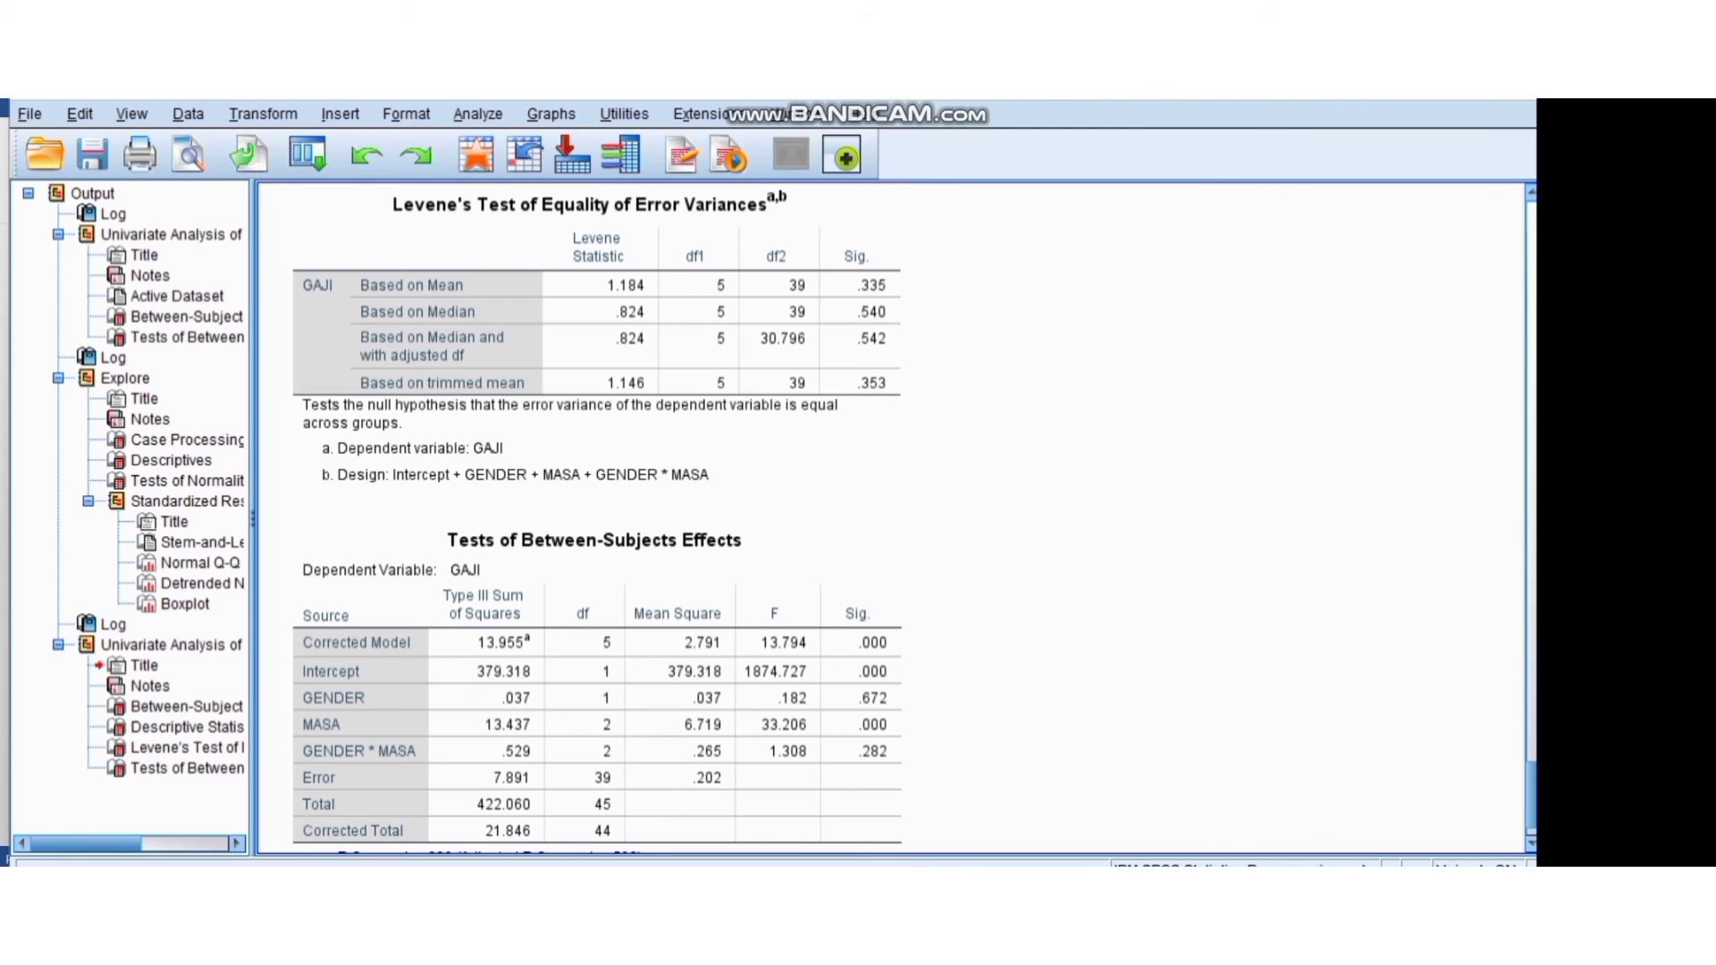
pyautogui.scroll(3, 596, 519)
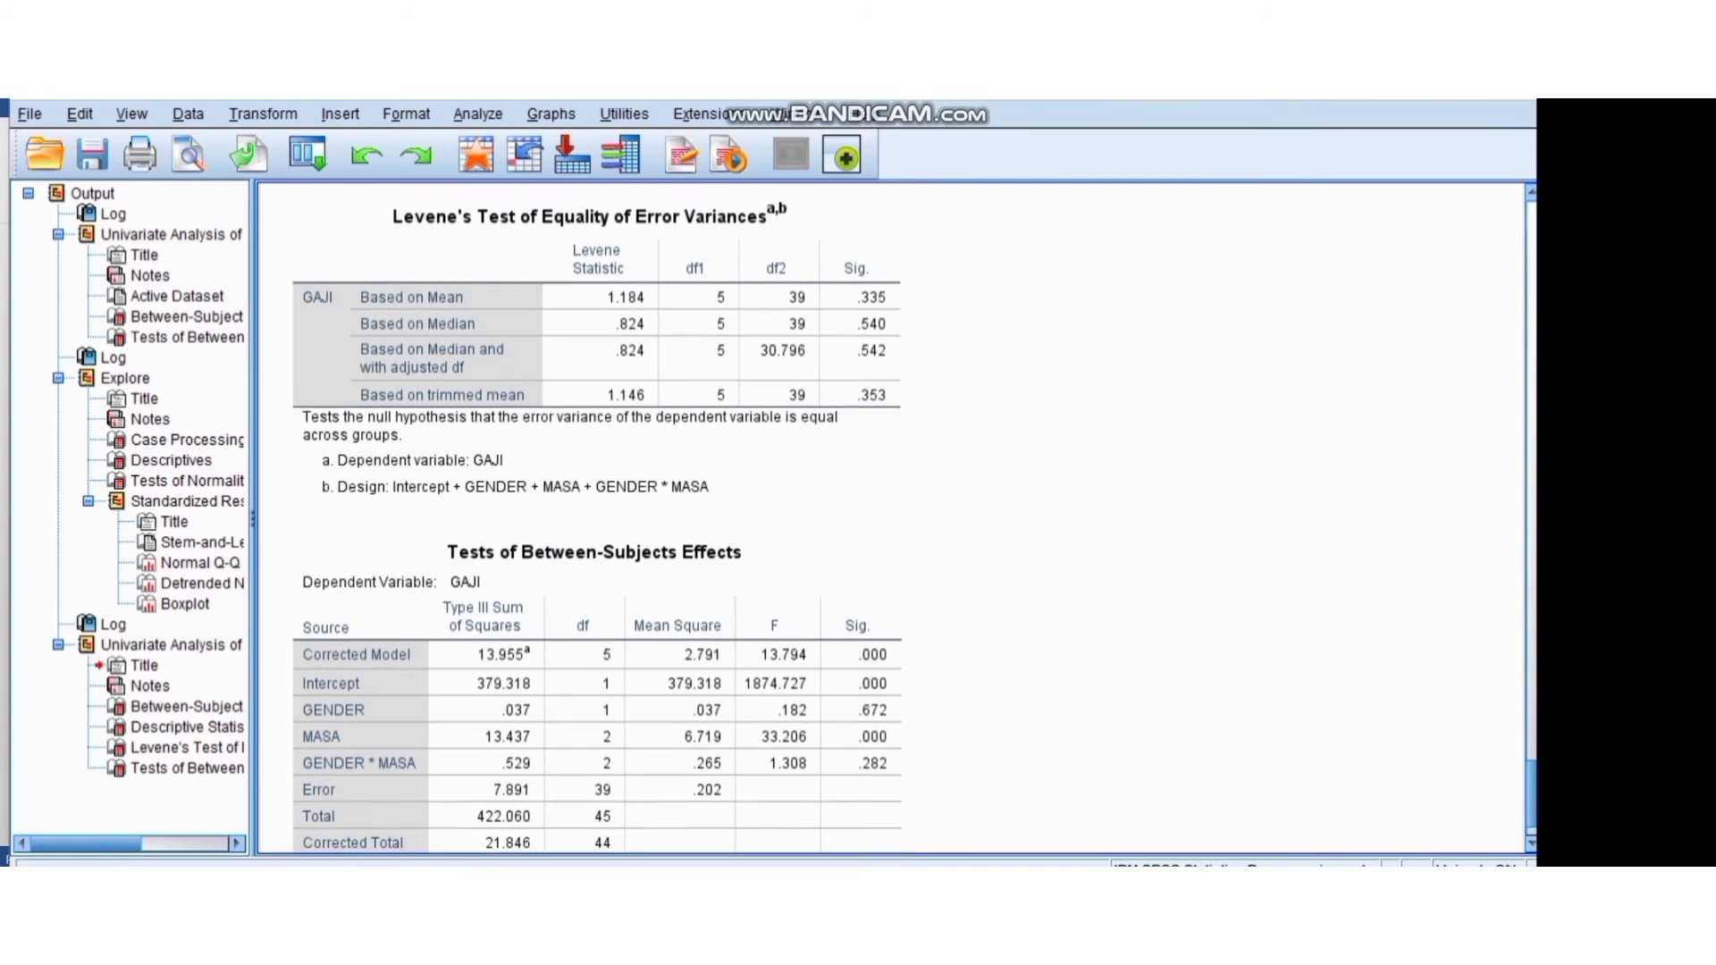
pyautogui.scroll(-5, 597, 518)
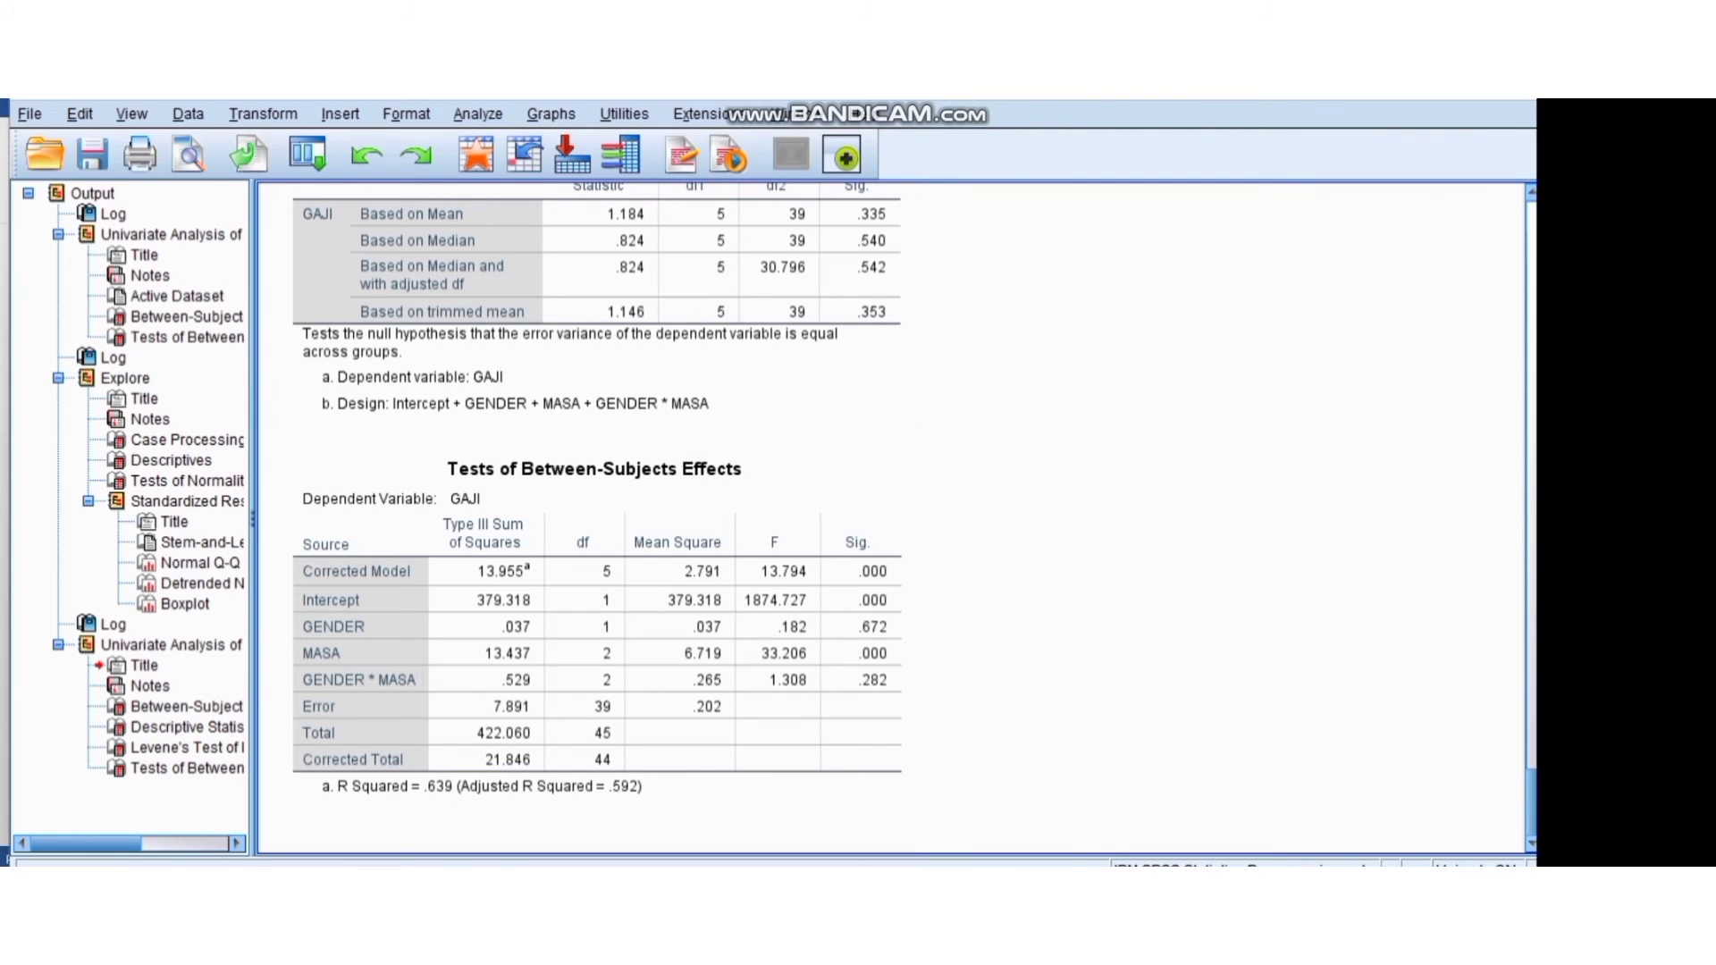
pyautogui.moveTo(1149, 894)
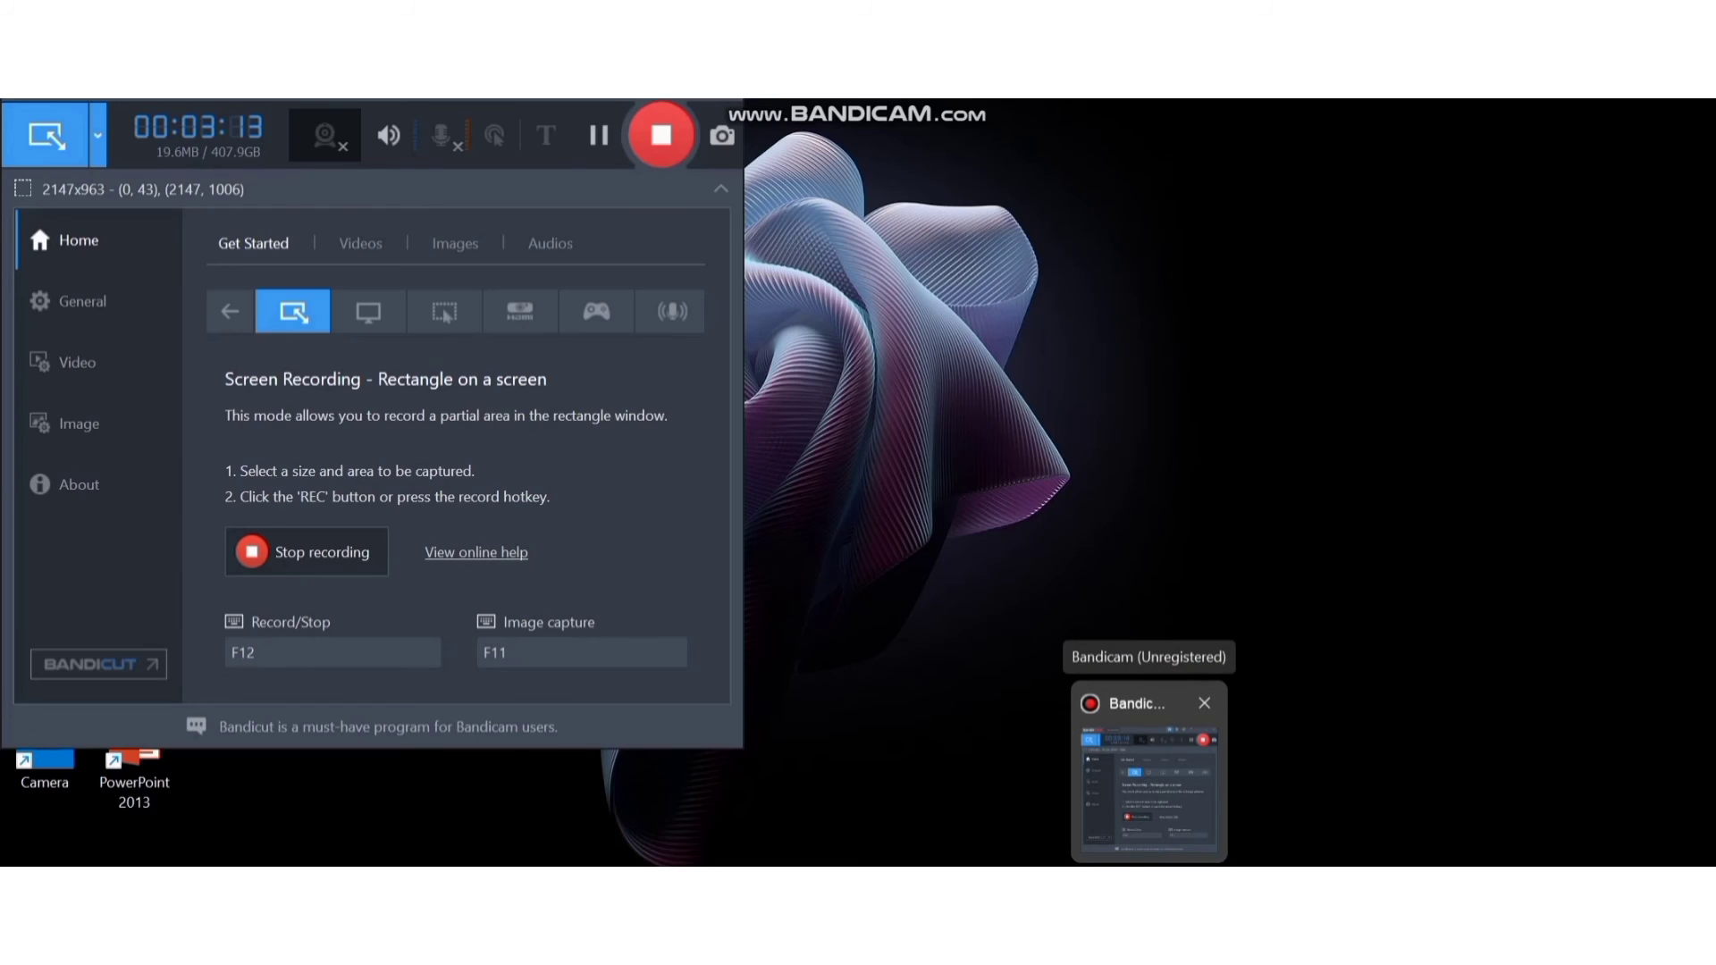
pyautogui.click(1149, 778)
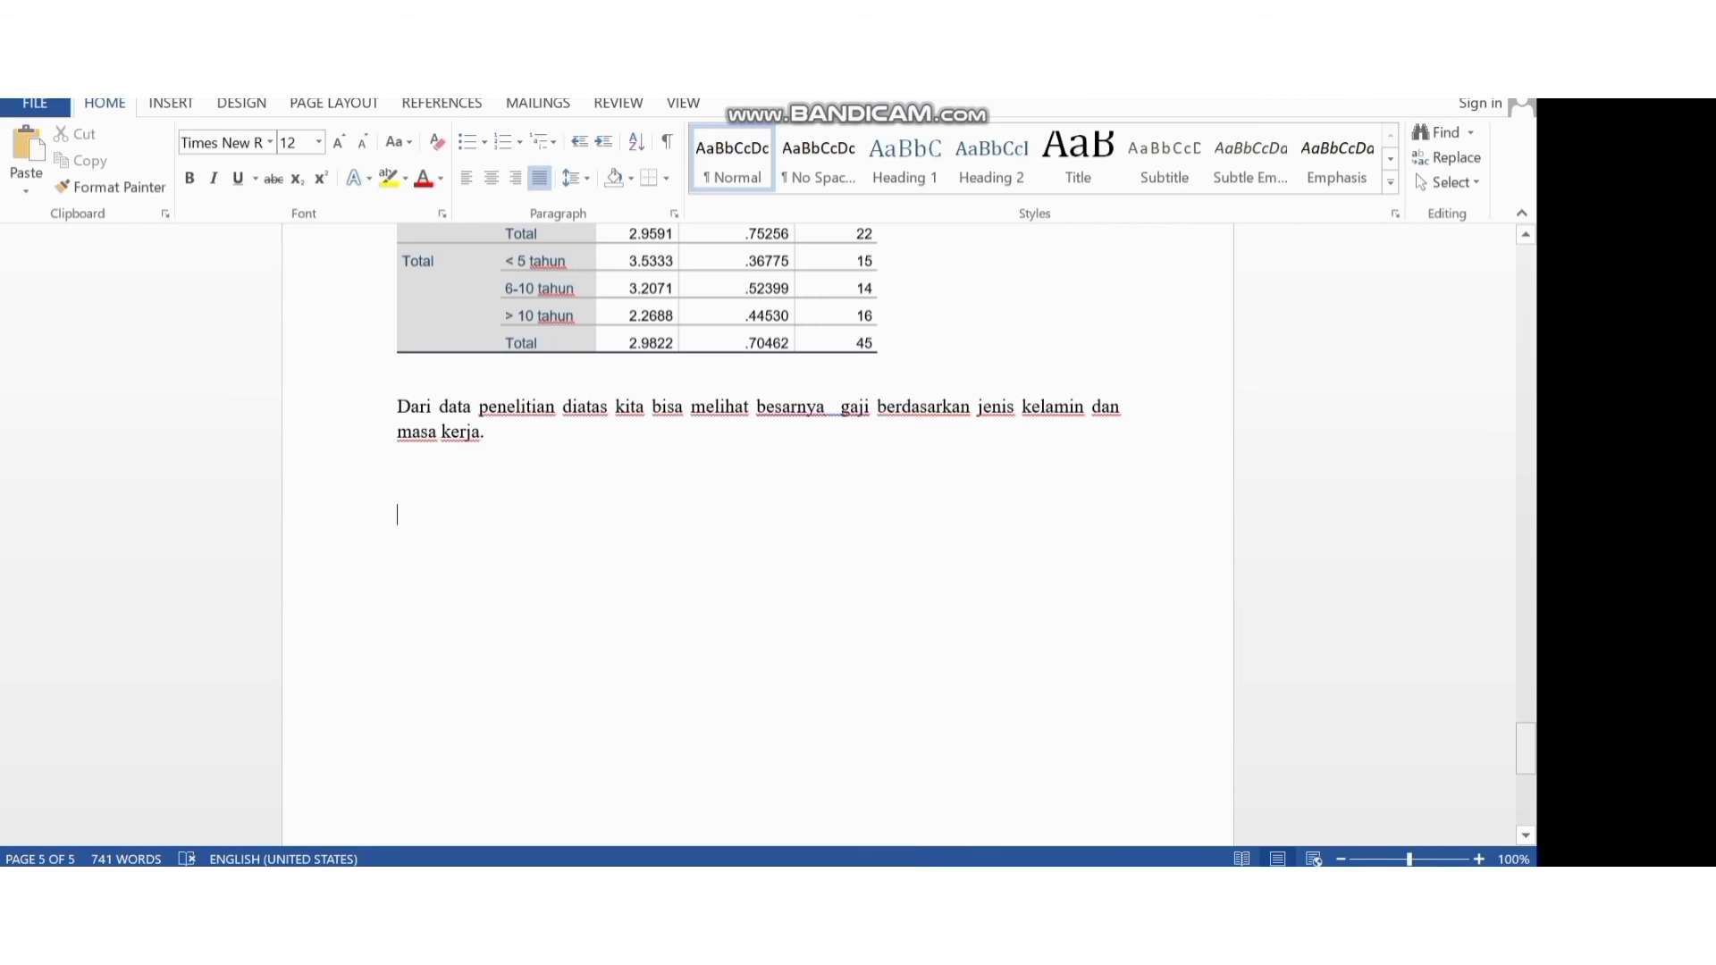
# Review the report from the assignment and sample data through the Uji Normalitas and Uji Homogenitas sections
pyautogui.scroll(20, 757, 534)
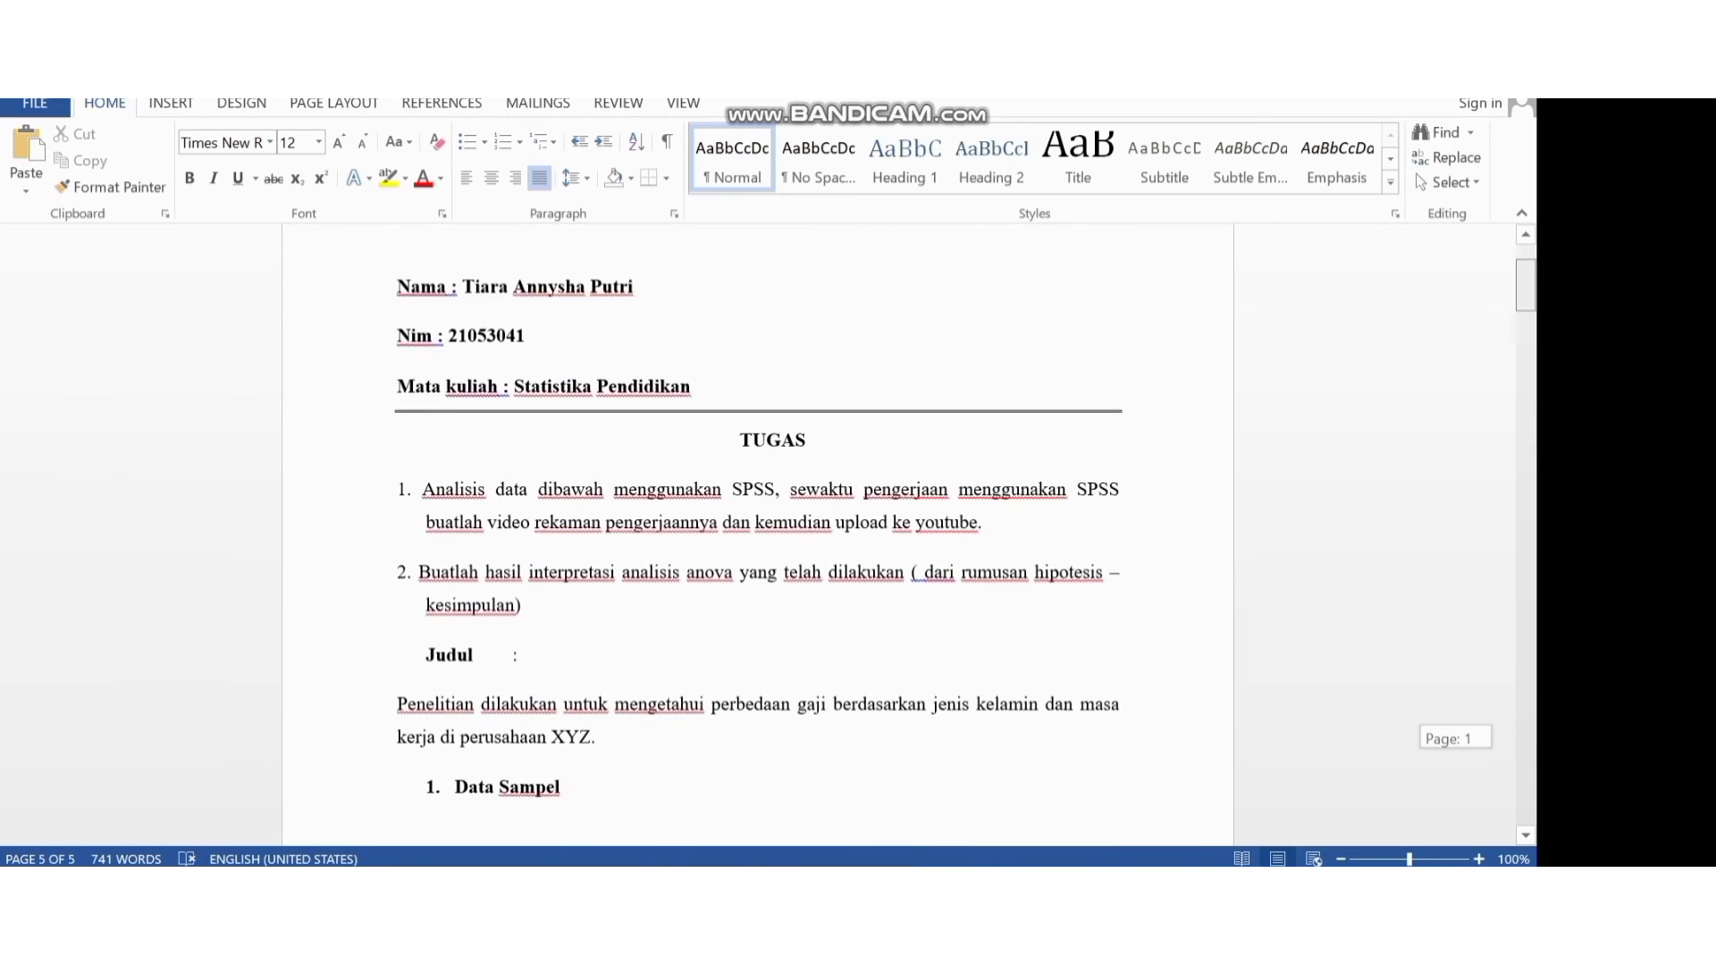
pyautogui.scroll(-20, 758, 534)
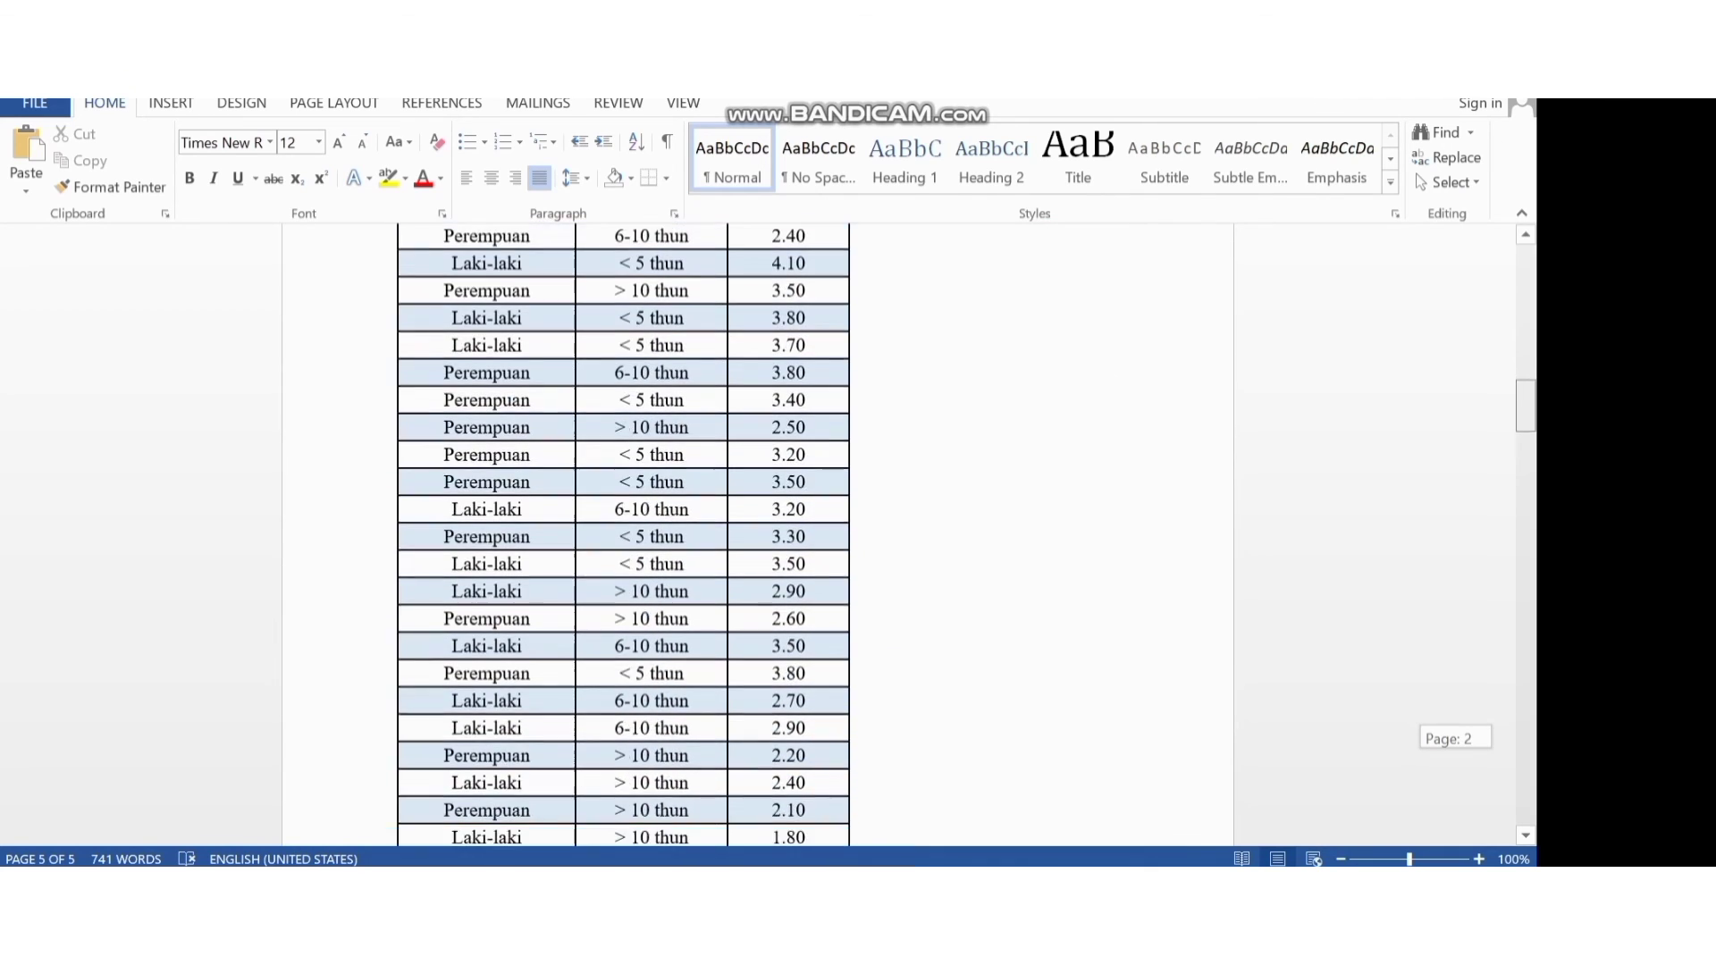
pyautogui.scroll(-10, 758, 535)
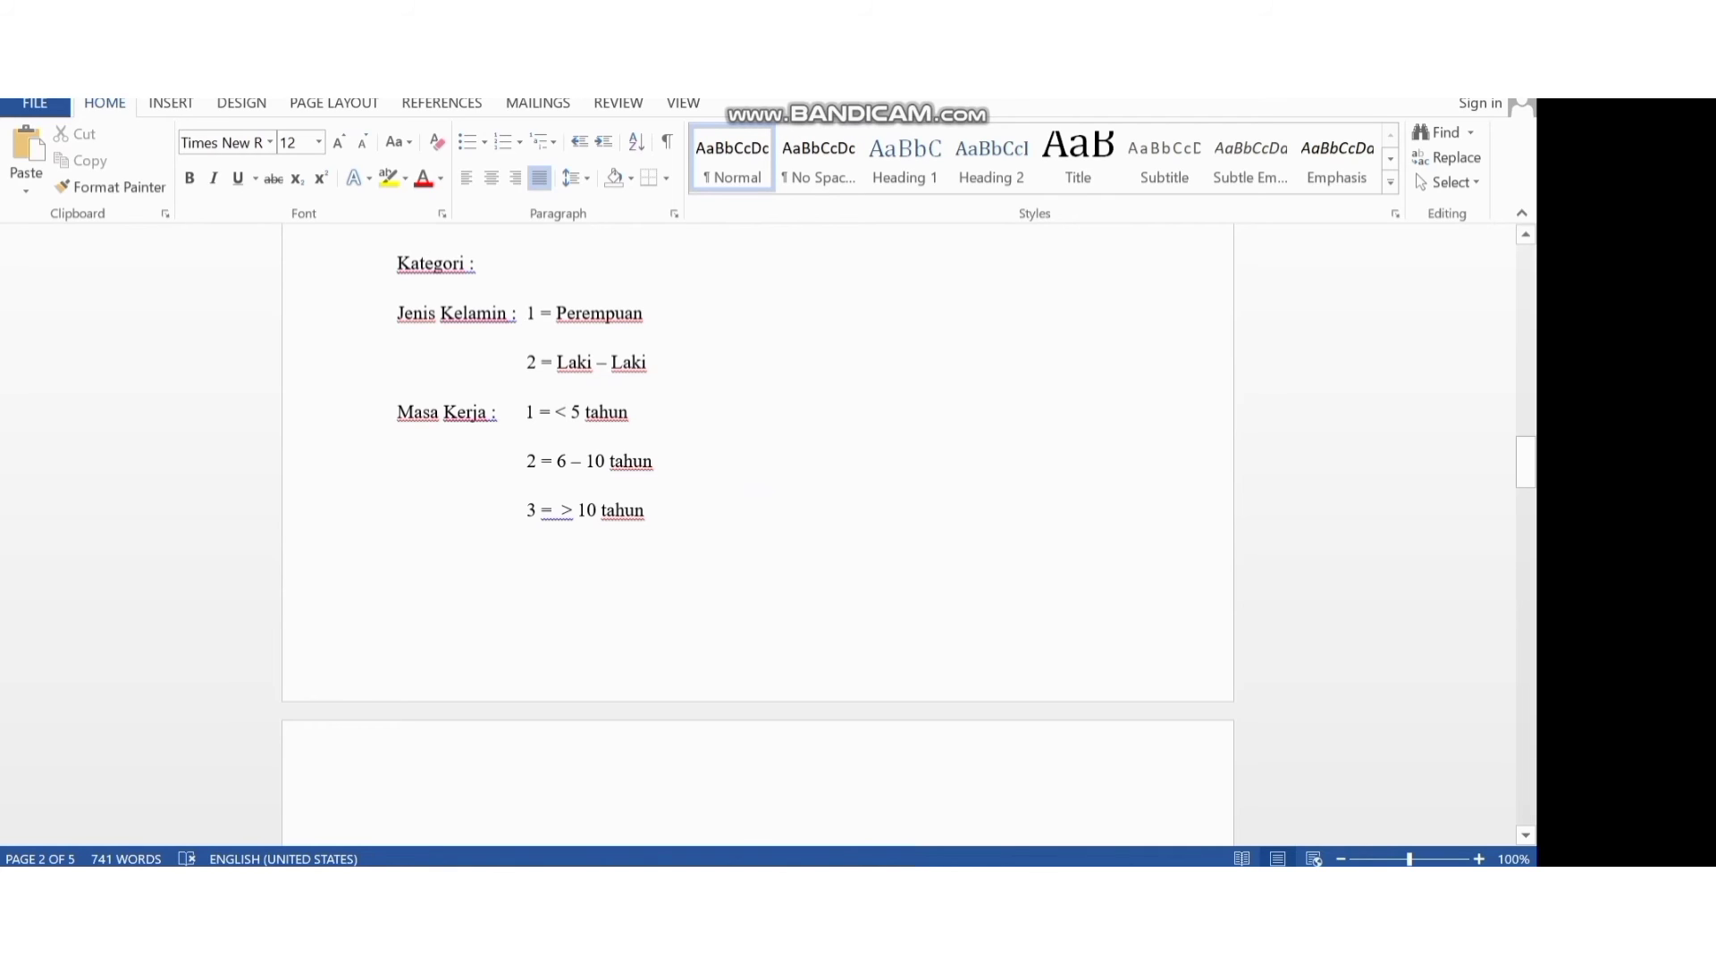
pyautogui.moveTo(1526, 466); pyautogui.dragTo(1525, 525)
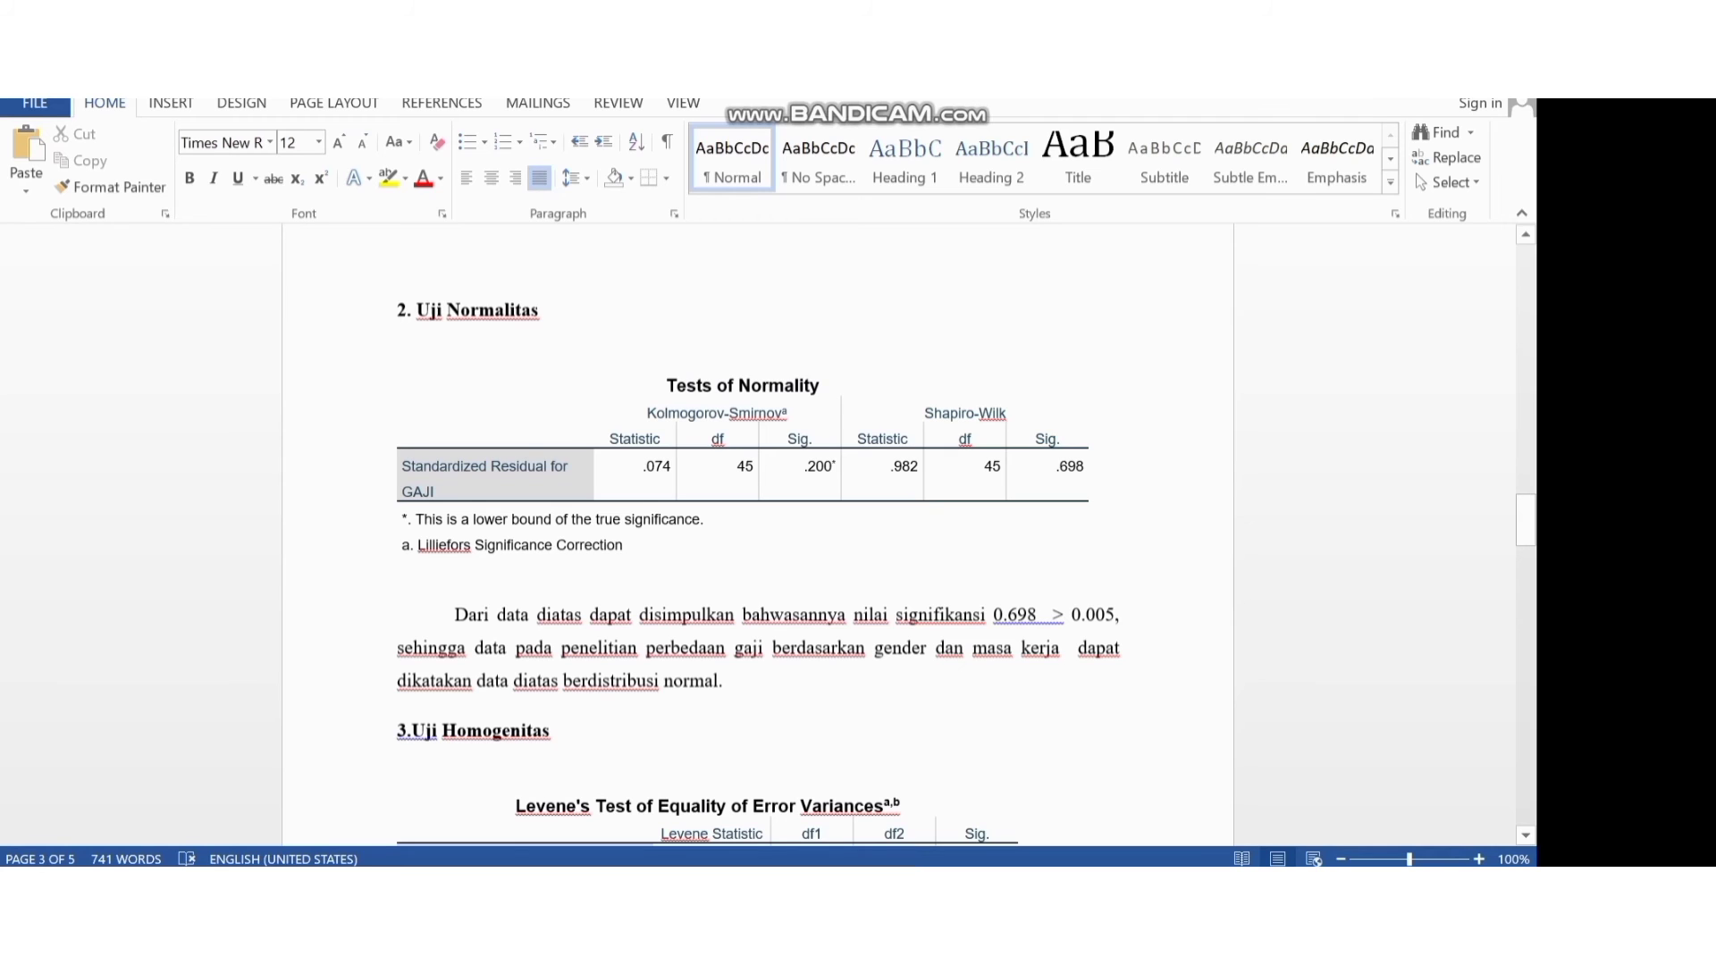
pyautogui.scroll(-2, 893, 536)
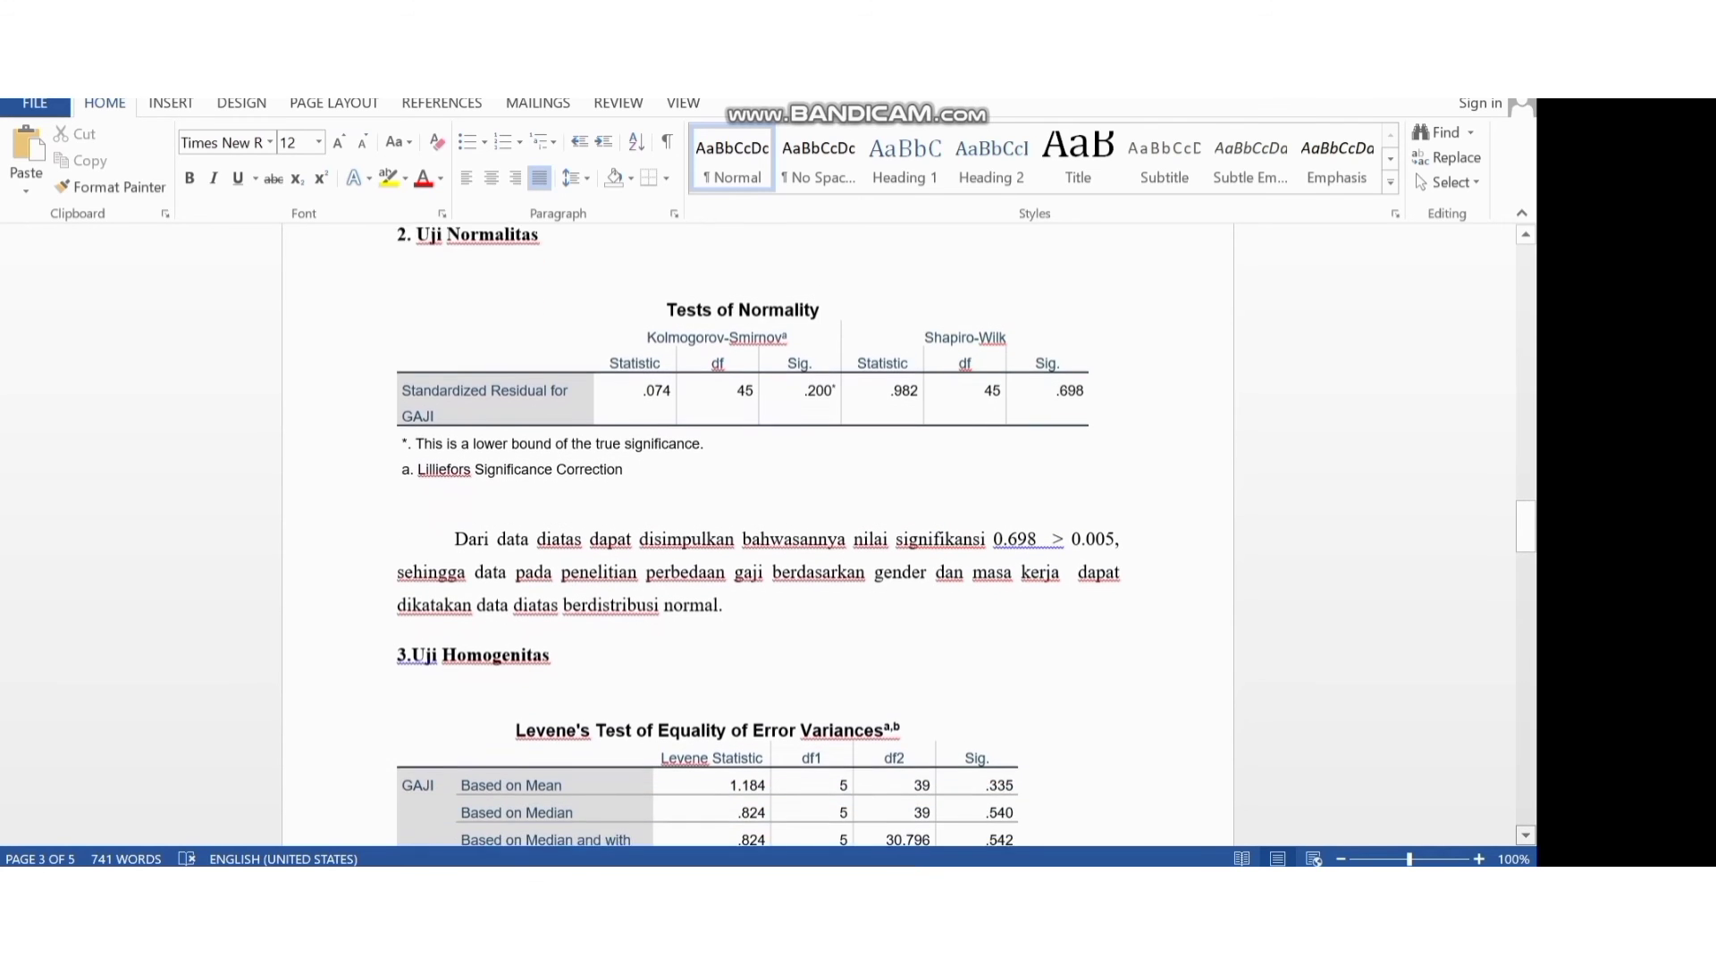
pyautogui.scroll(-3, 893, 536)
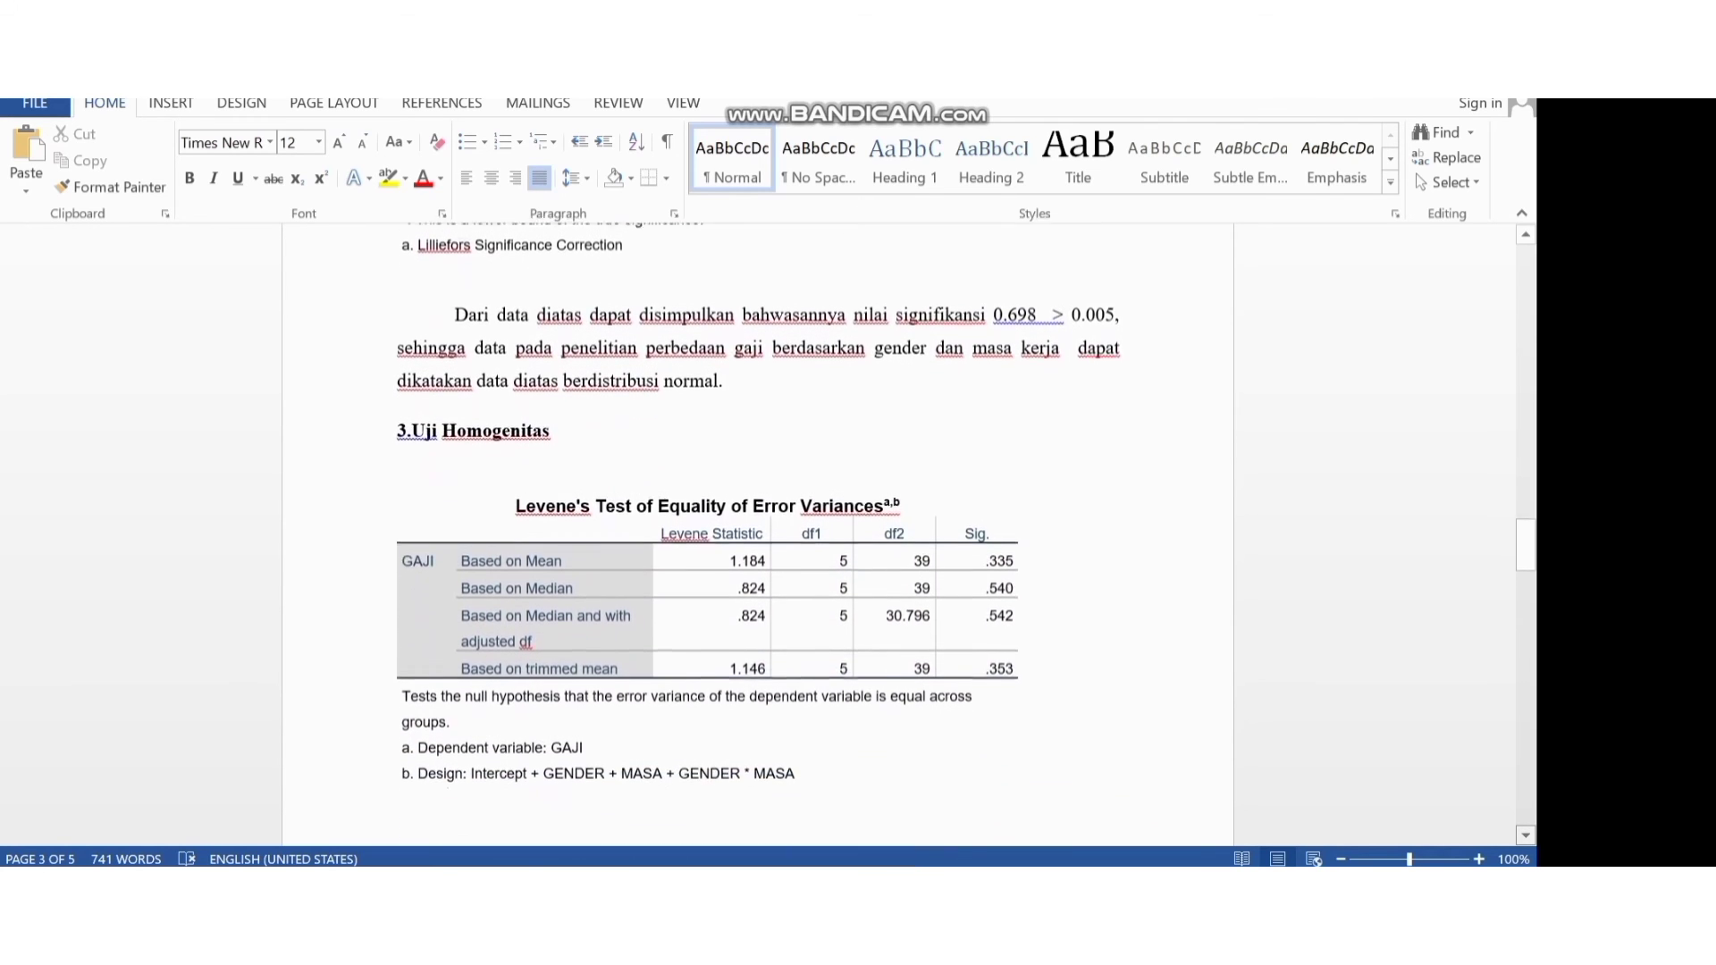
pyautogui.scroll(-2, 894, 536)
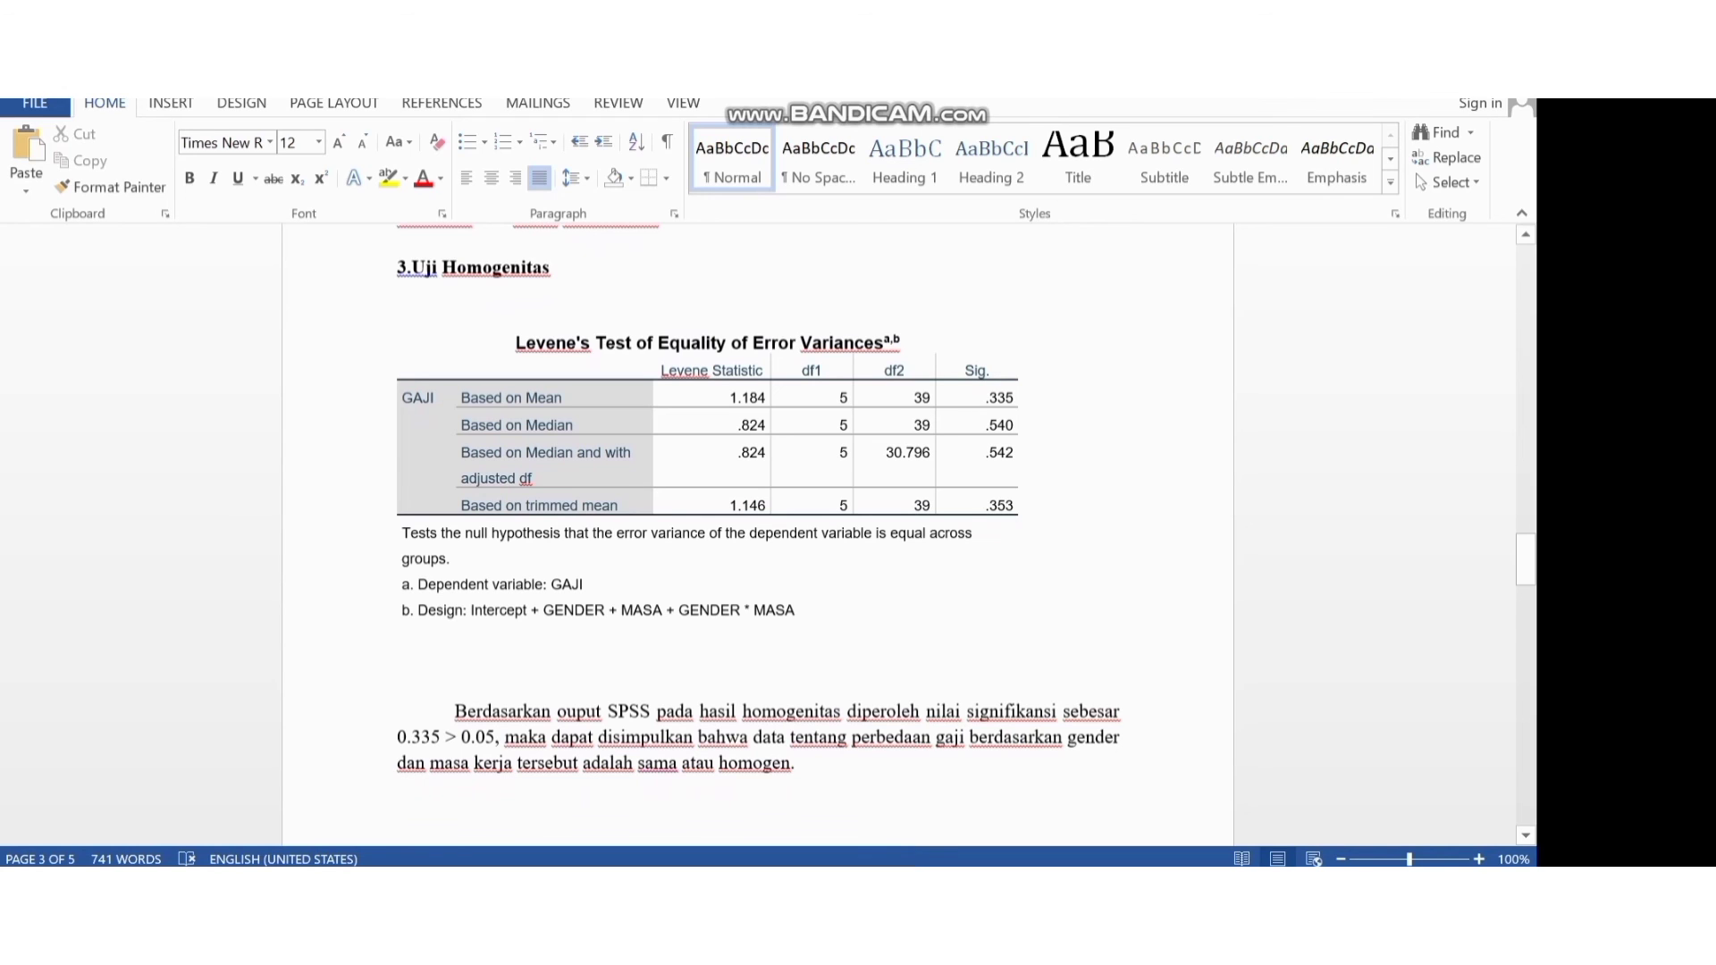
# In the Uji Two Way Anova section, indent the whole interpretation paragraph under Jenis Kelamin to line up with the Pengaruh Masa Kerja paragraph
pyautogui.moveTo(1525, 563); pyautogui.dragTo(1525, 625)
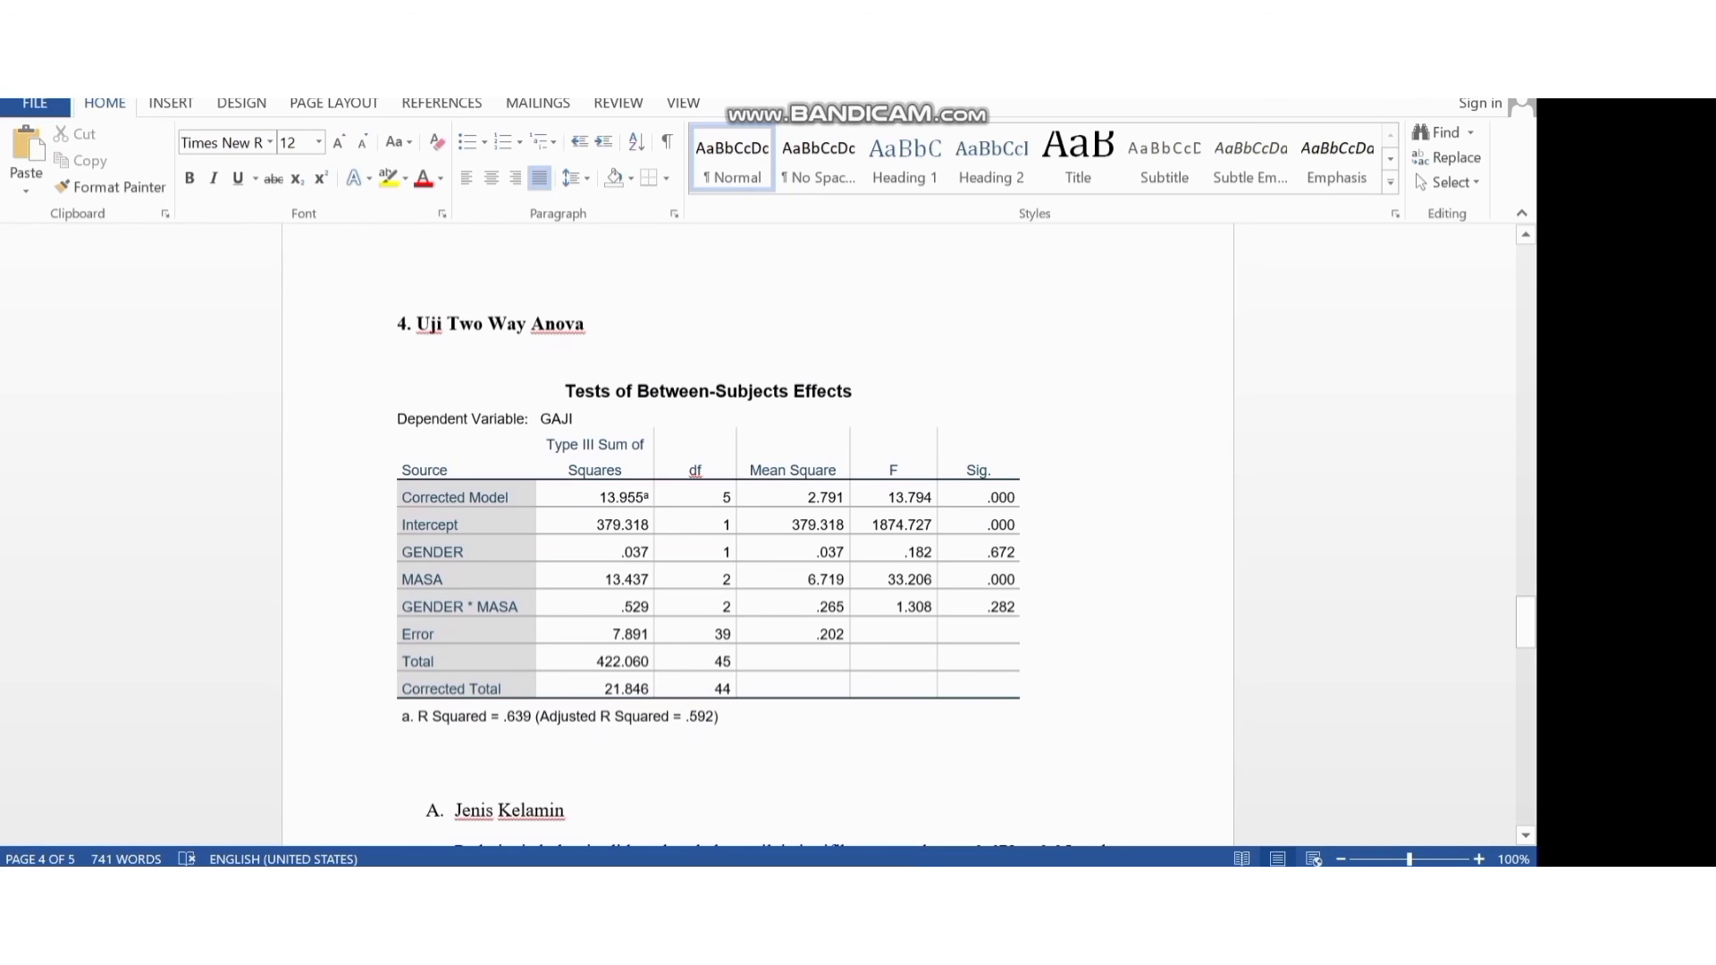
pyautogui.scroll(-3, 758, 536)
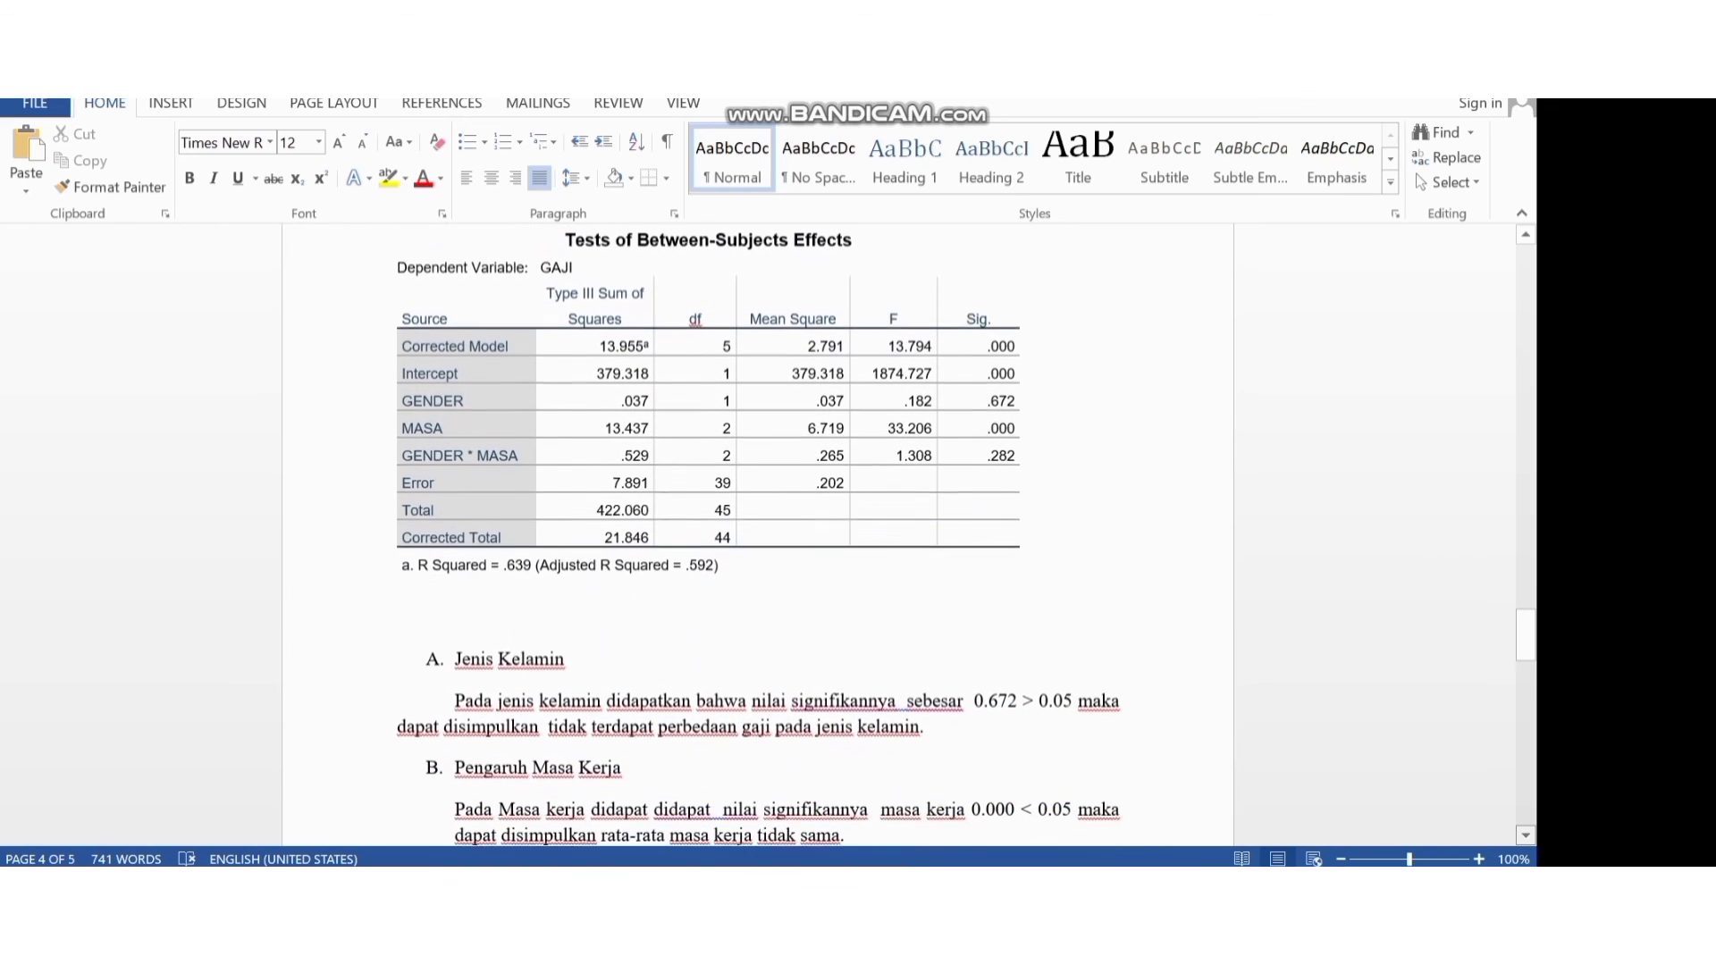
pyautogui.scroll(-4, 758, 536)
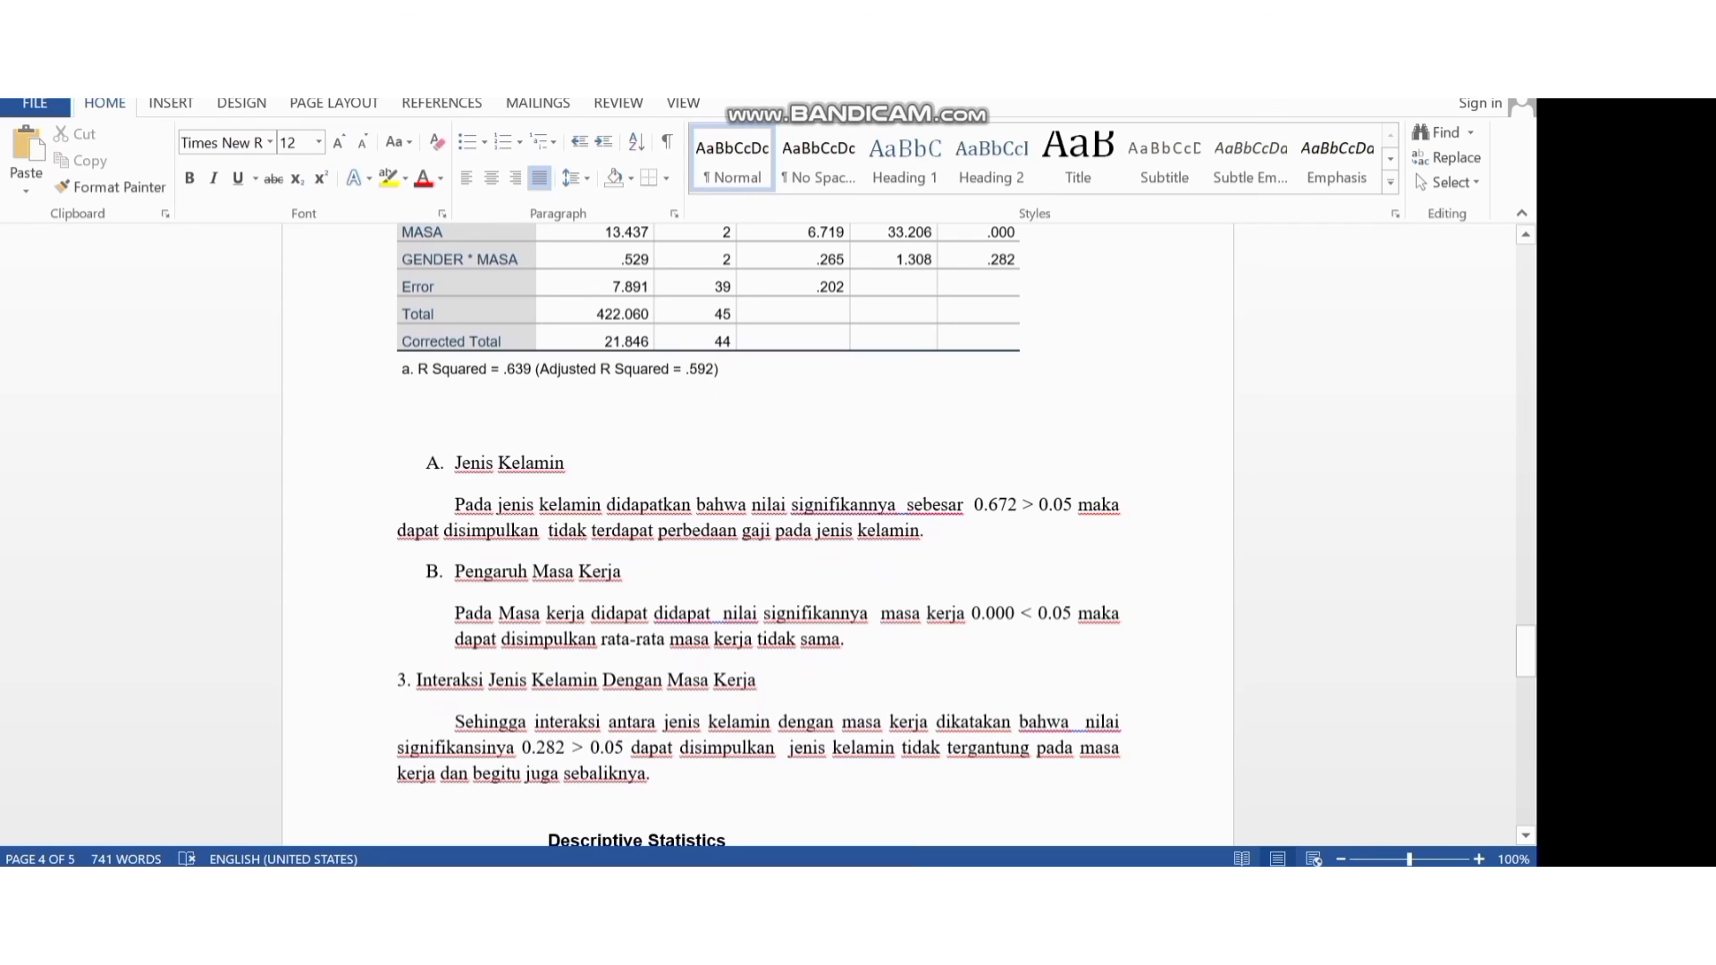
pyautogui.press('Tab')
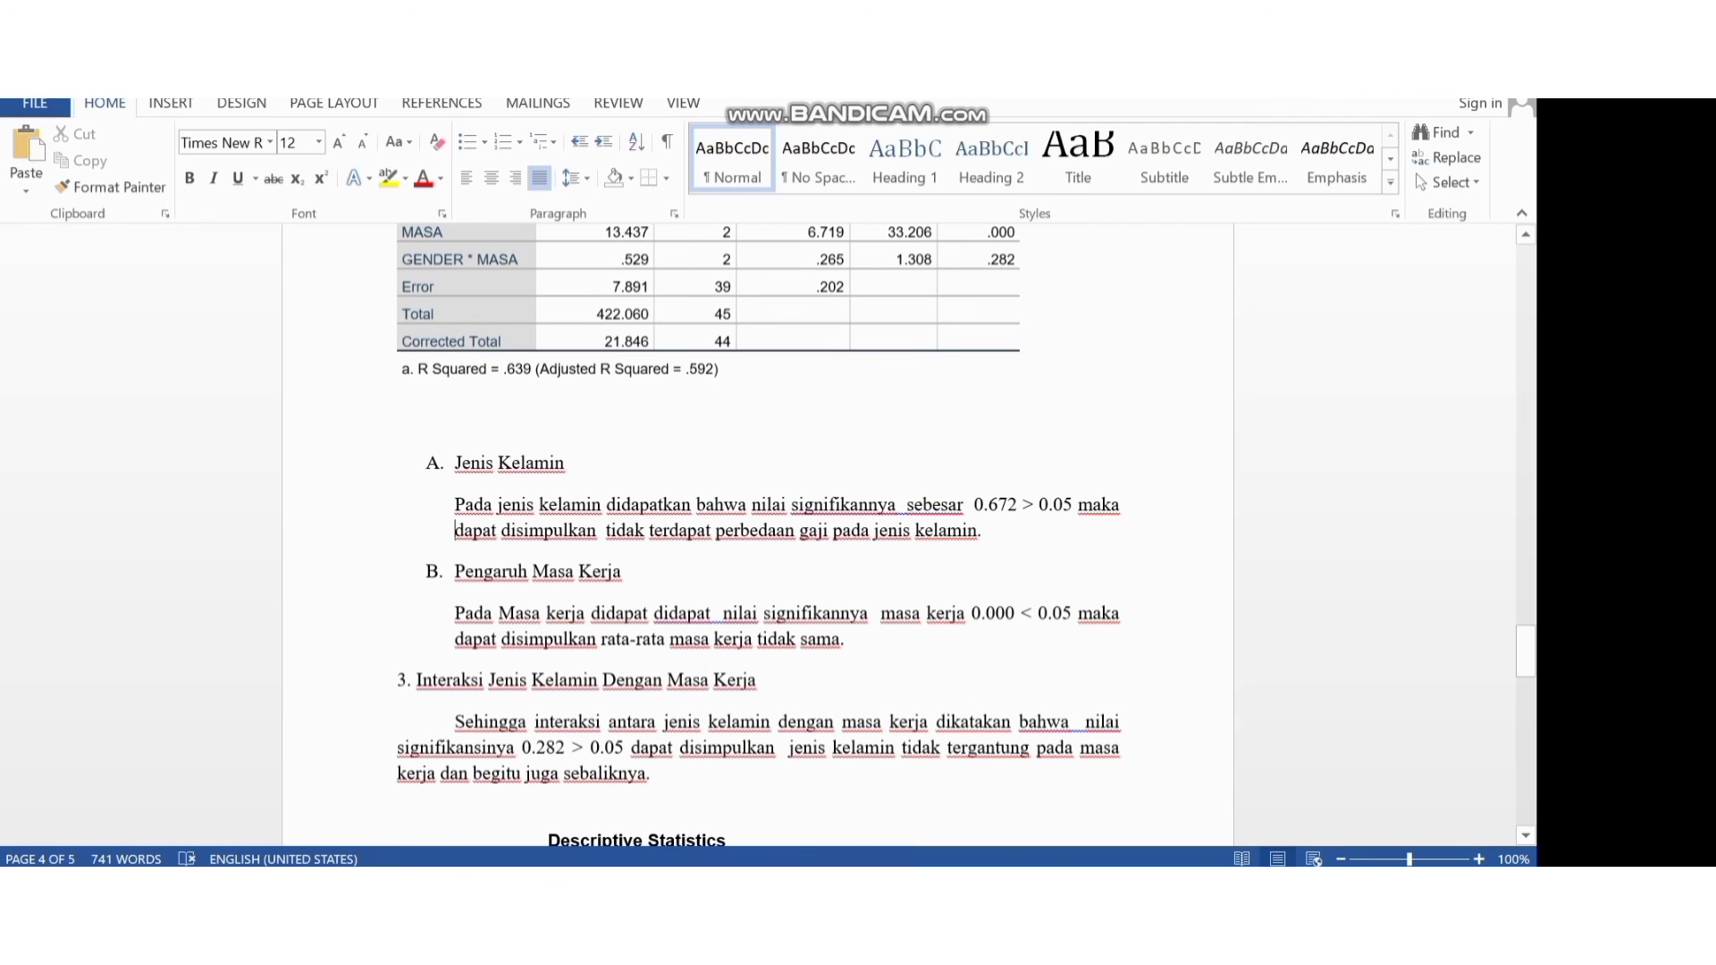
# Read the remaining interpretations of length of service and interaction, the Descriptive Statistics table and the report's closing sentence
pyautogui.scroll(-3, 758, 534)
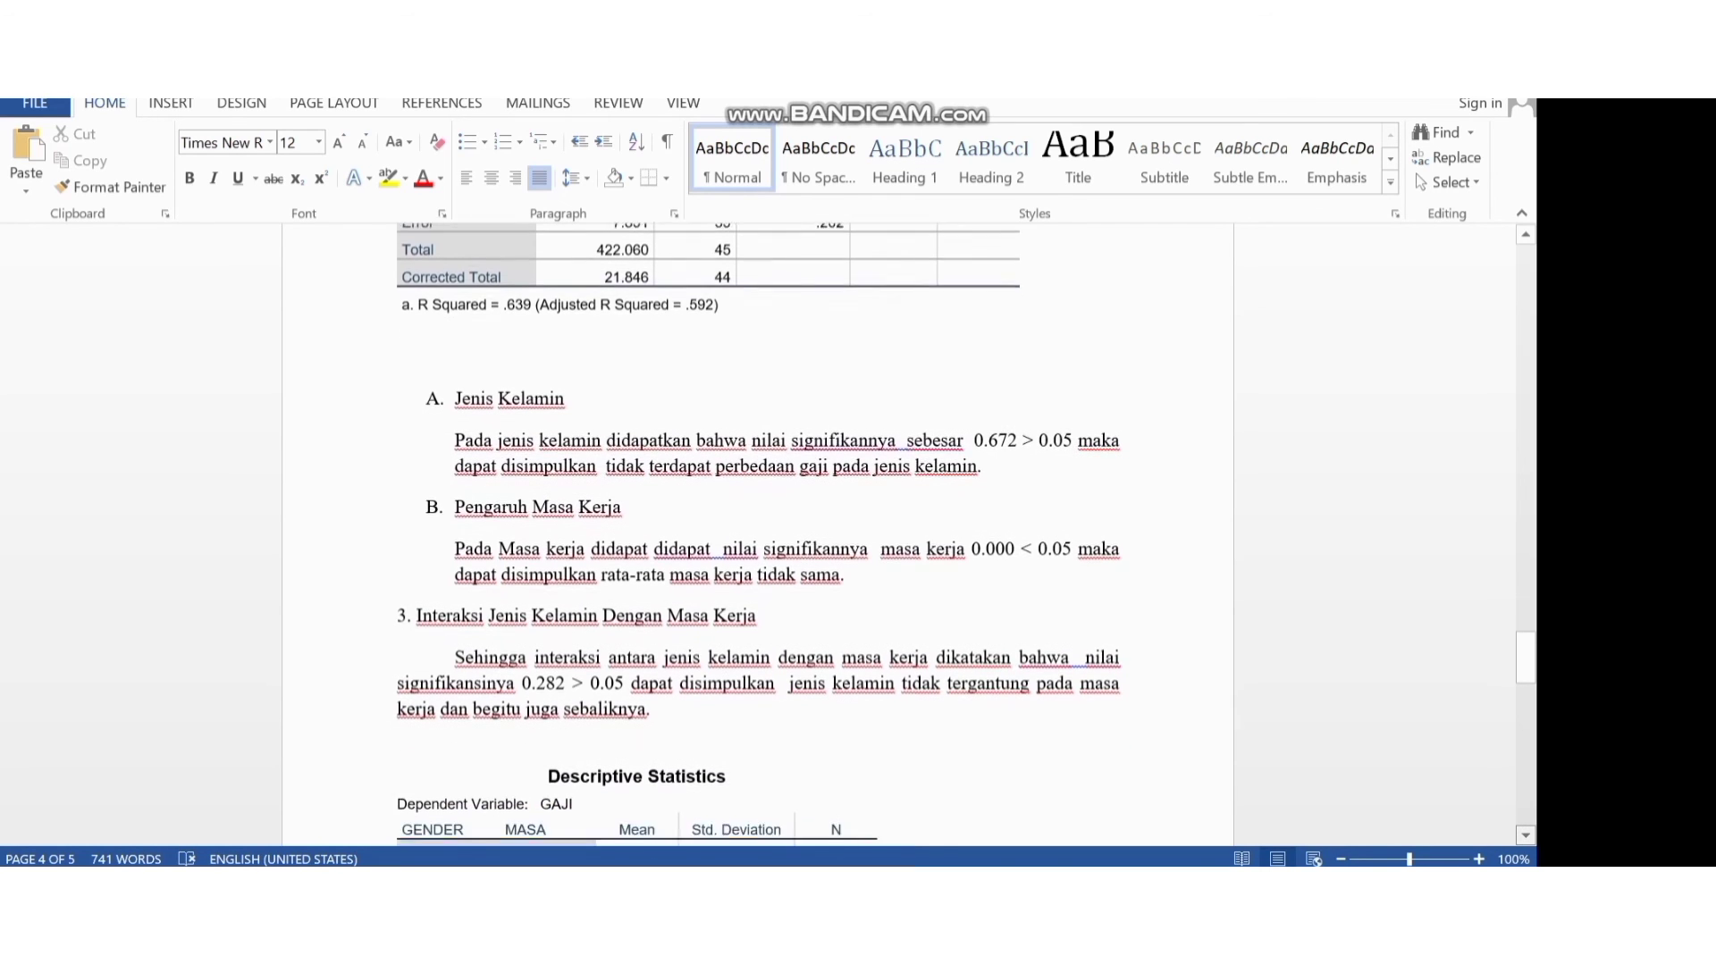
pyautogui.scroll(-2, 758, 534)
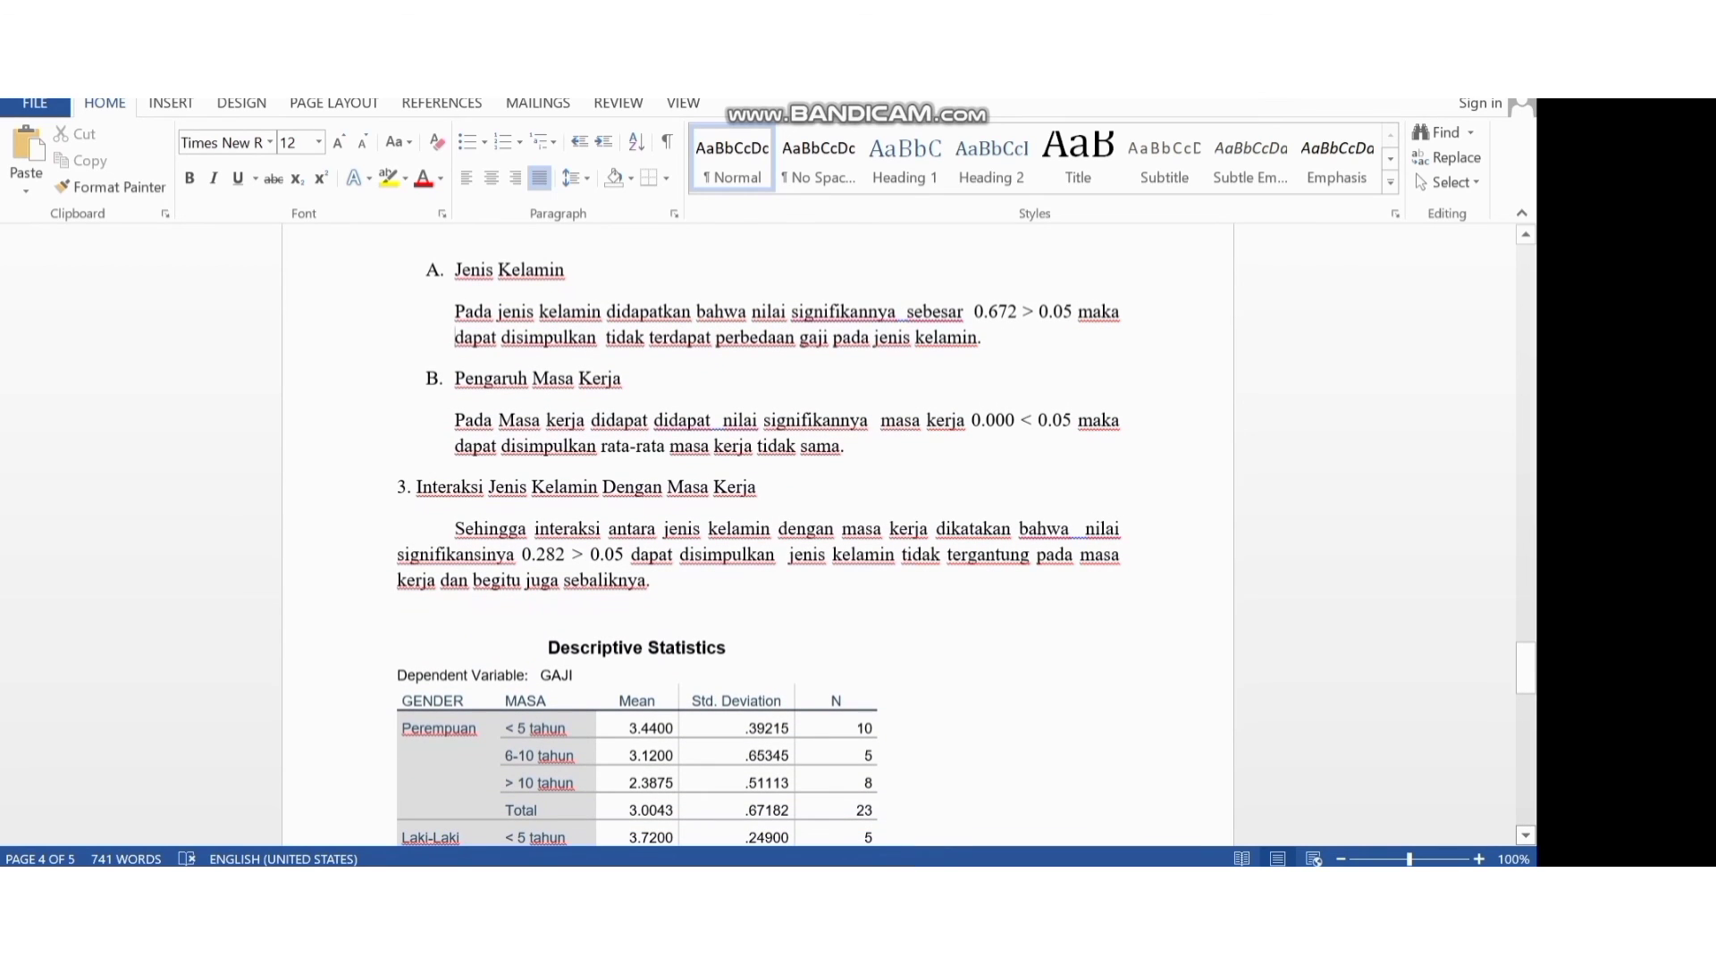
pyautogui.scroll(-3, 758, 534)
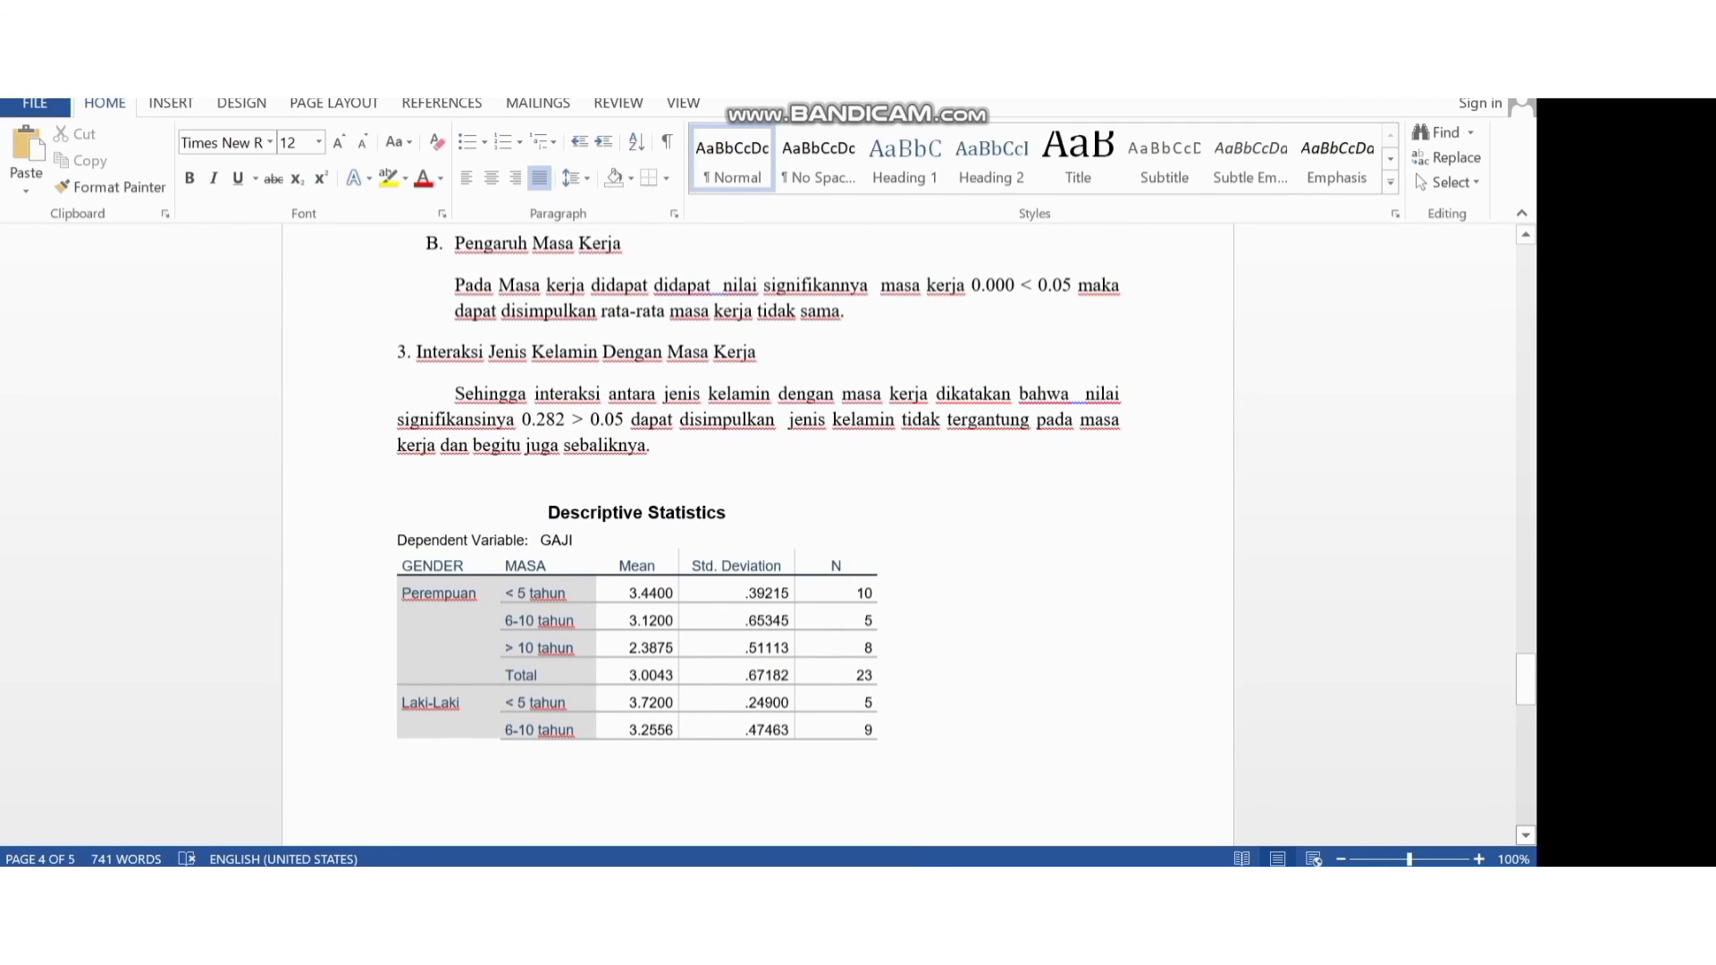
pyautogui.scroll(-3, 758, 534)
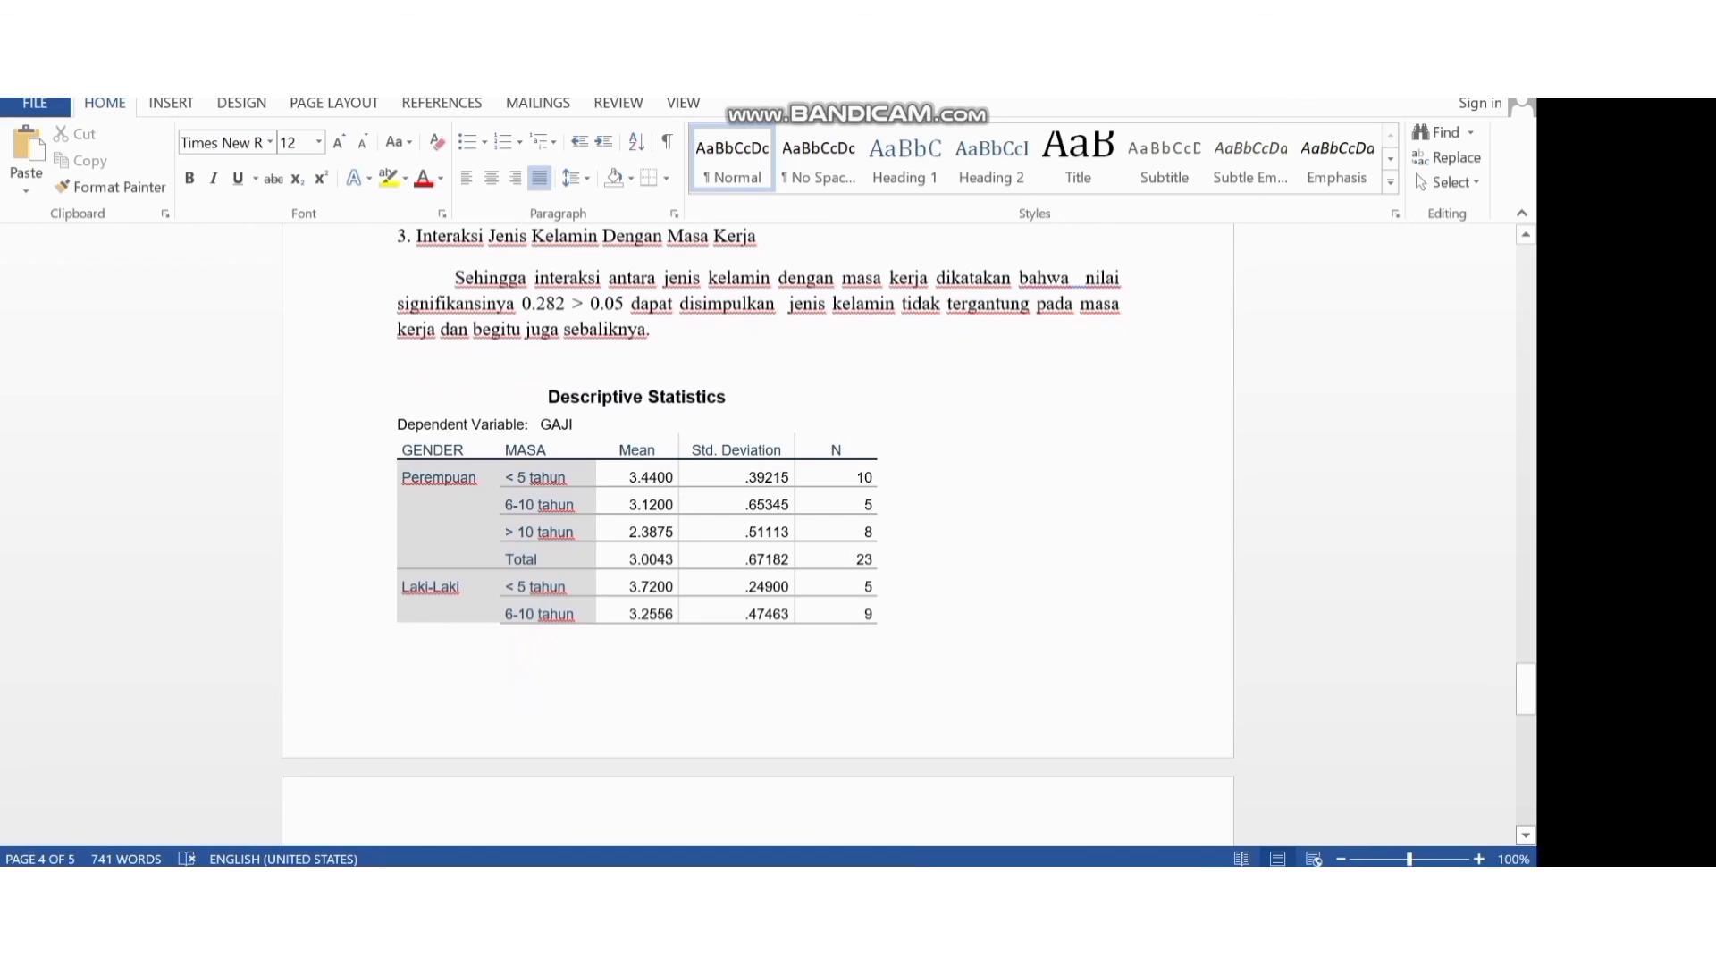
pyautogui.scroll(-2, 758, 501)
pyautogui.scroll(-5, 758, 536)
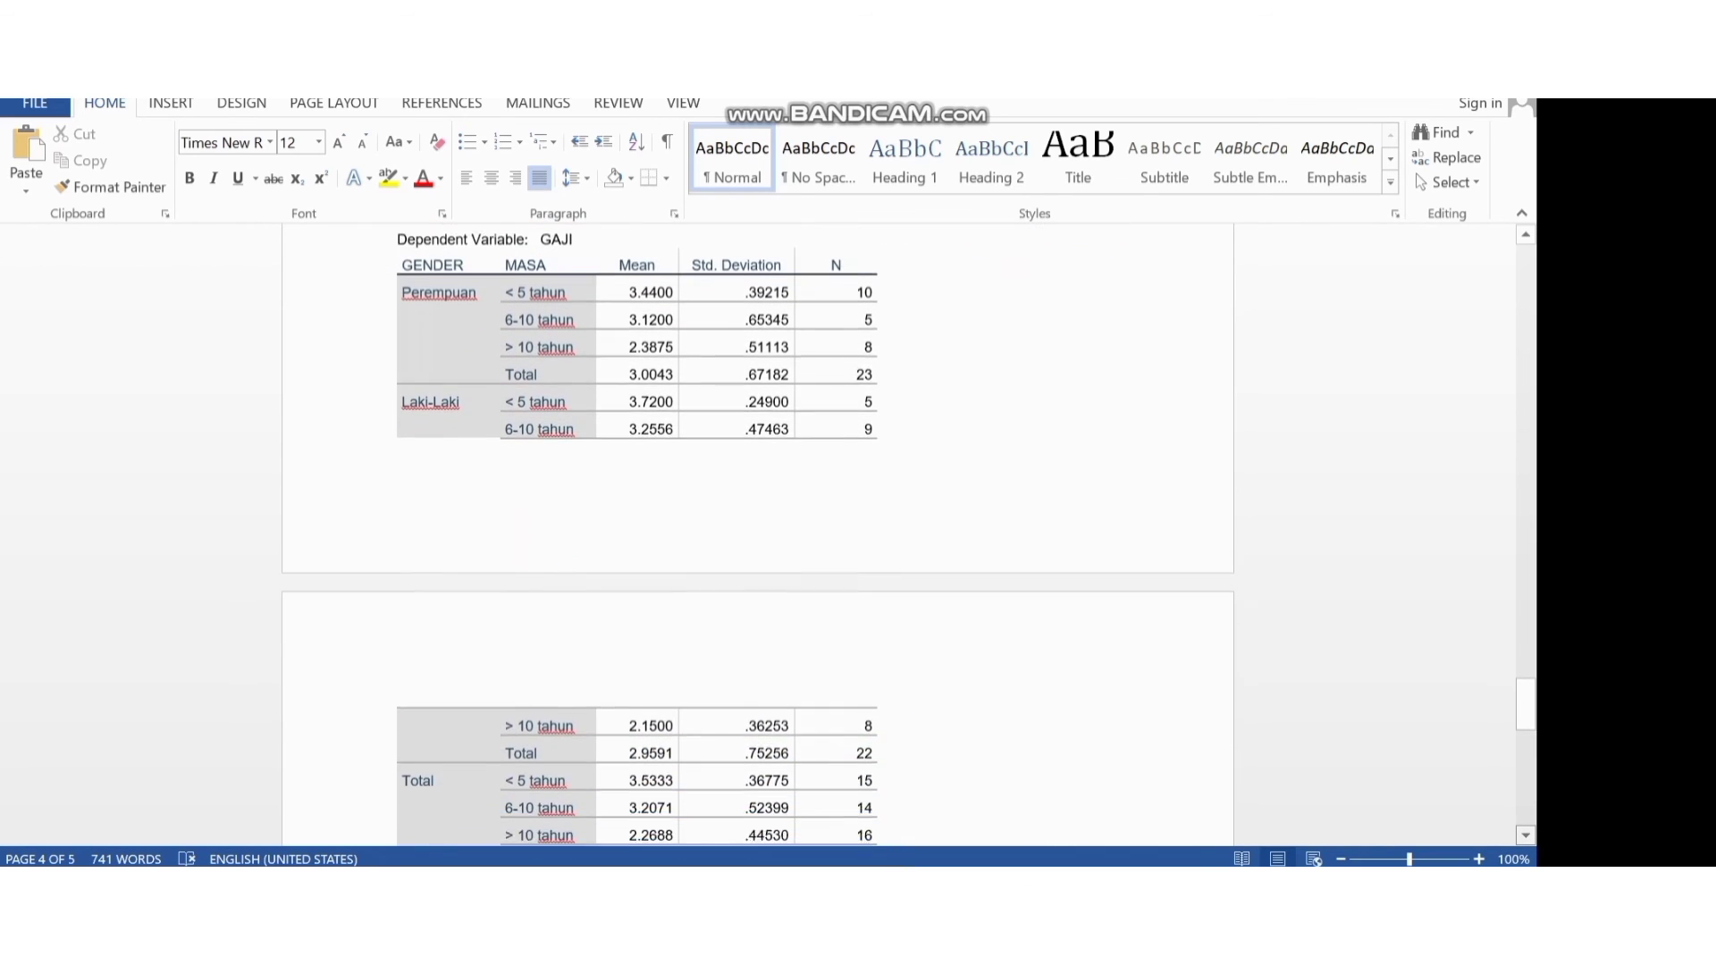
pyautogui.scroll(-4, 758, 536)
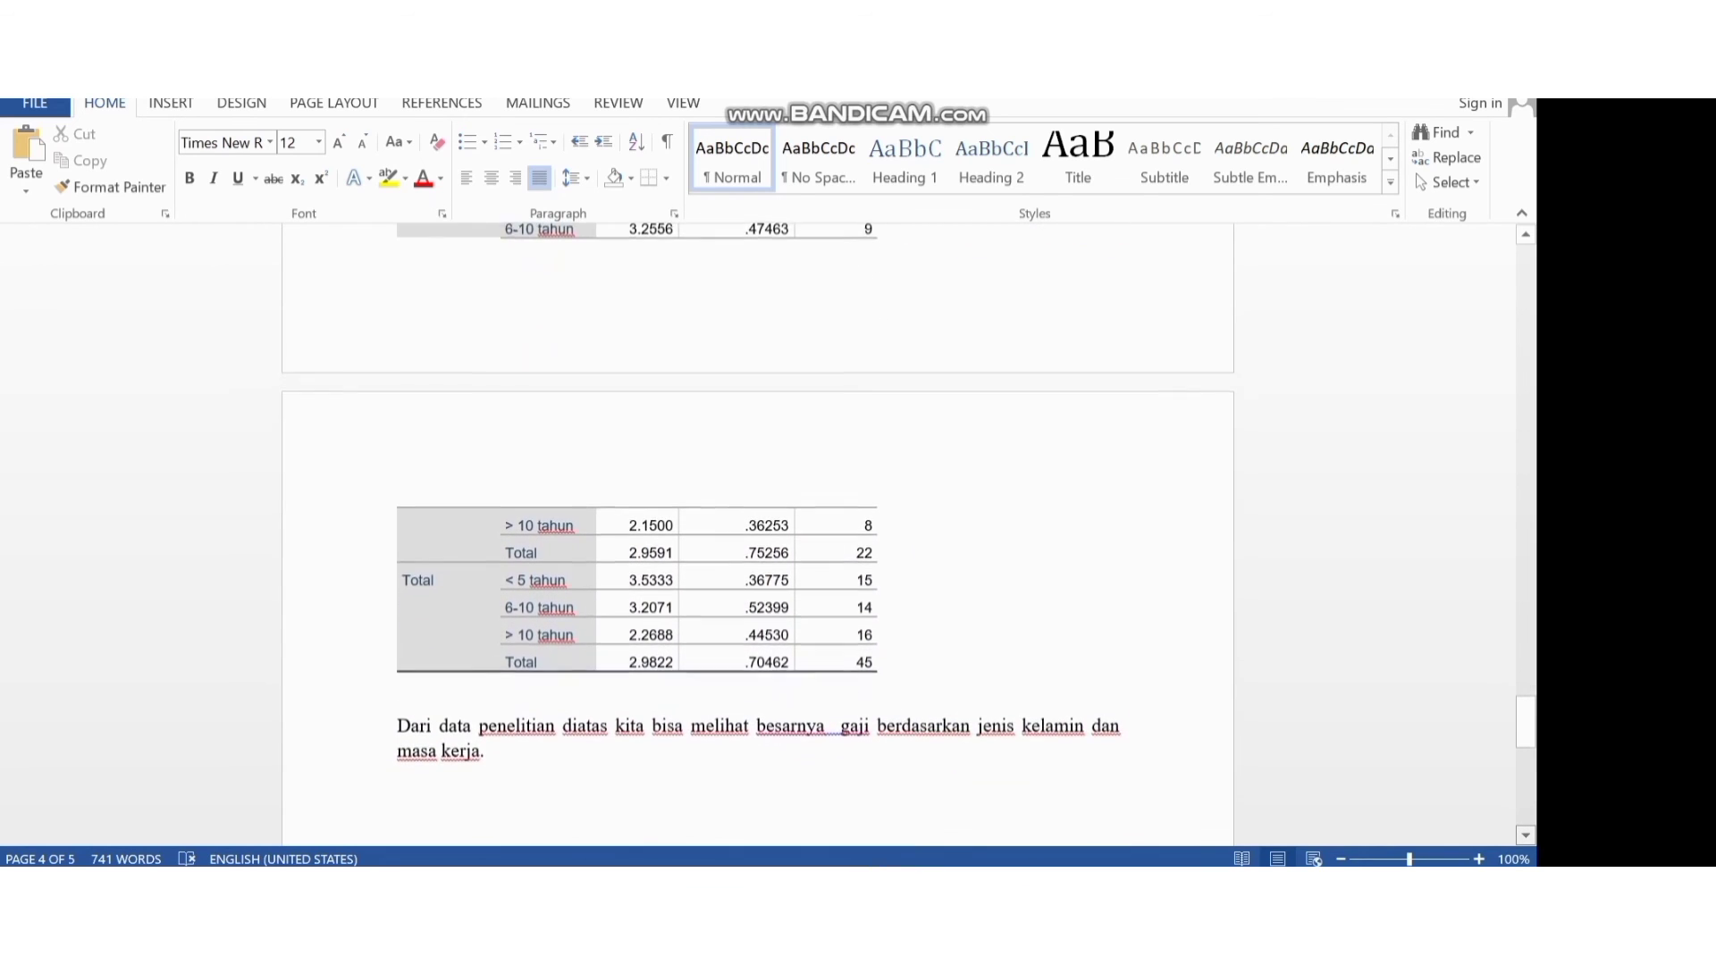
pyautogui.scroll(-4, 757, 536)
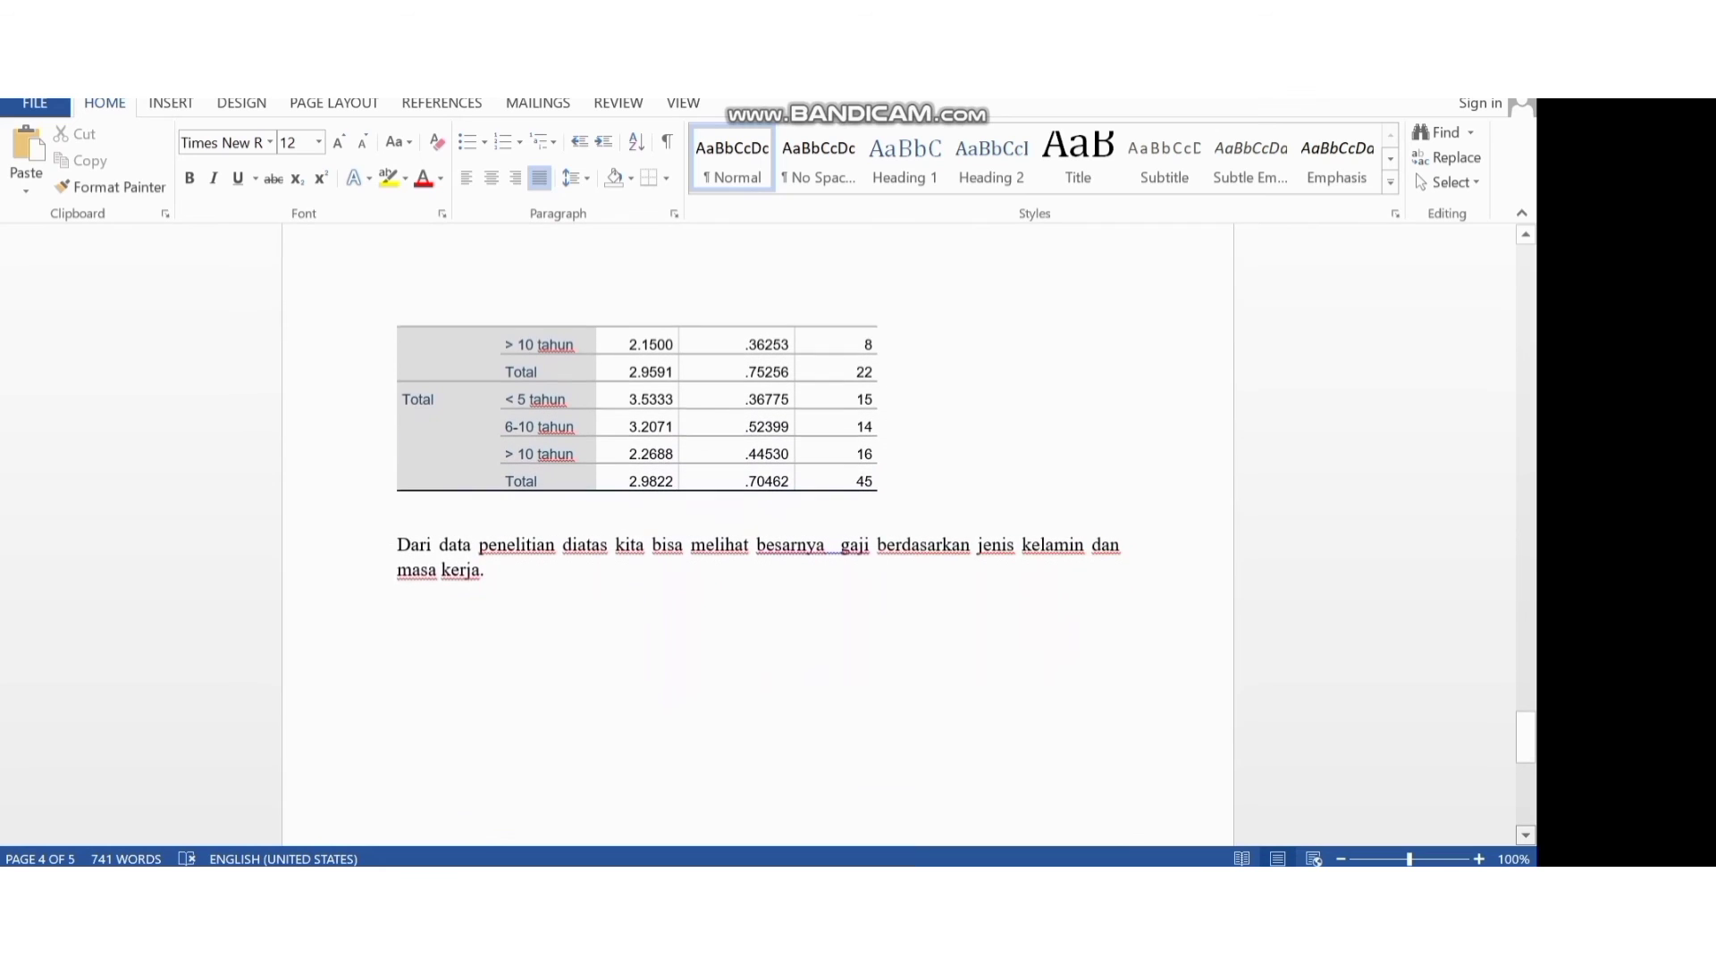
pyautogui.click(1149, 884)
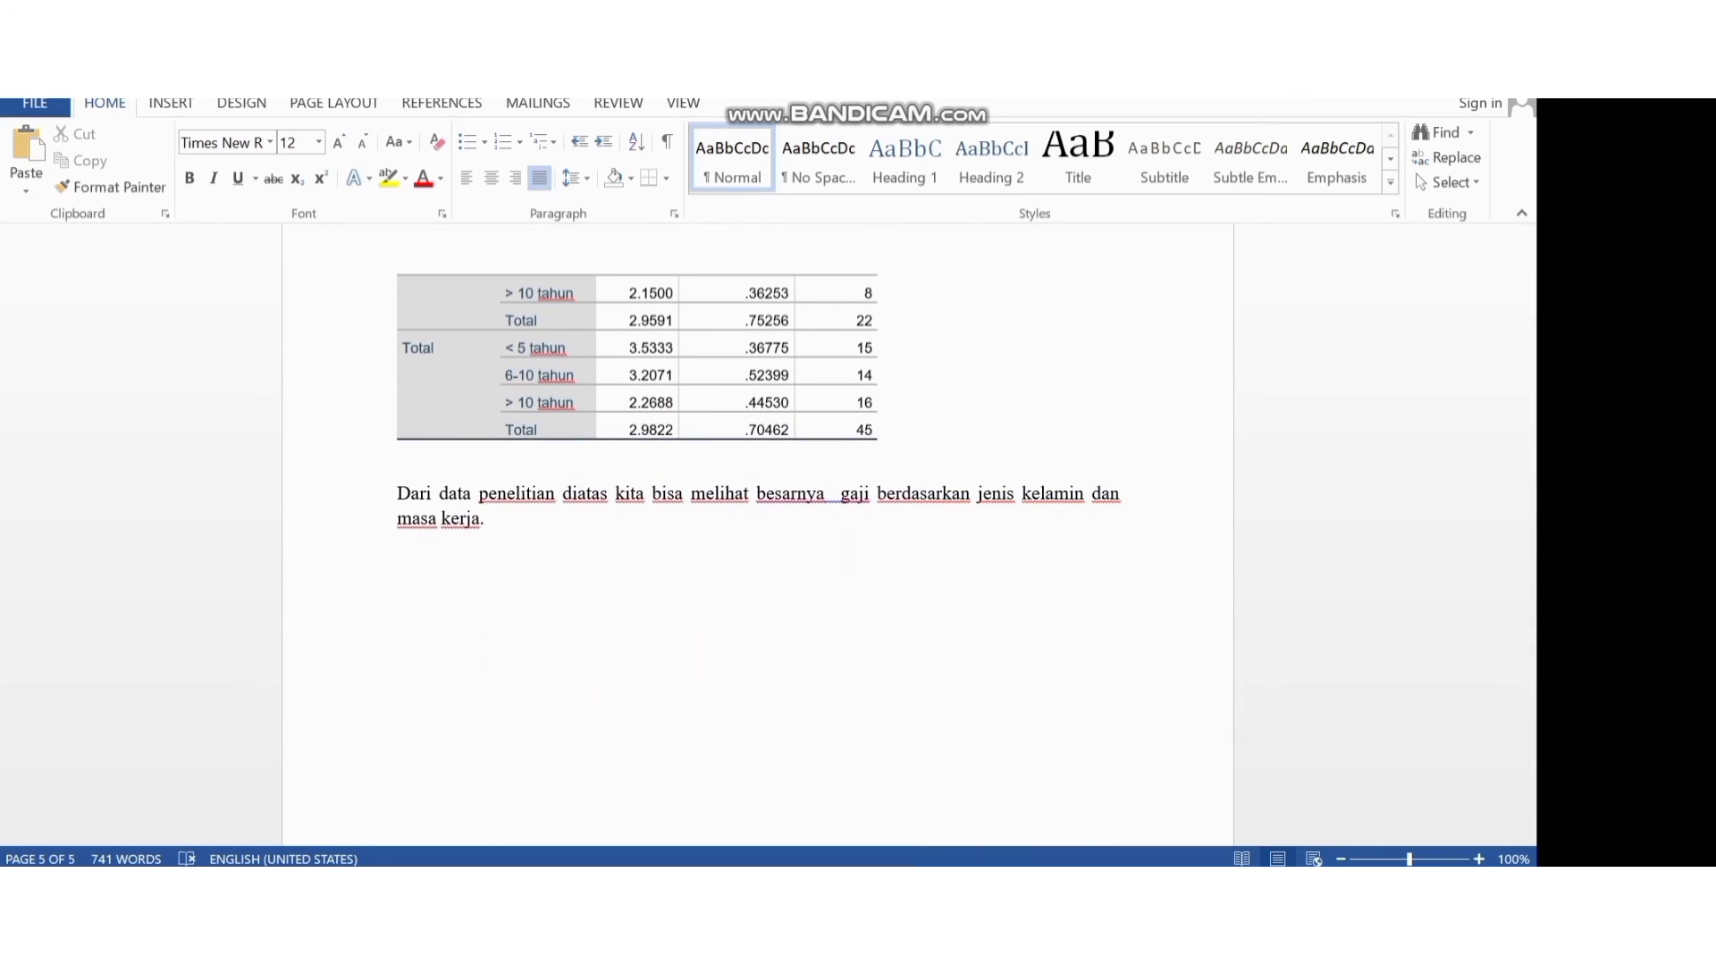